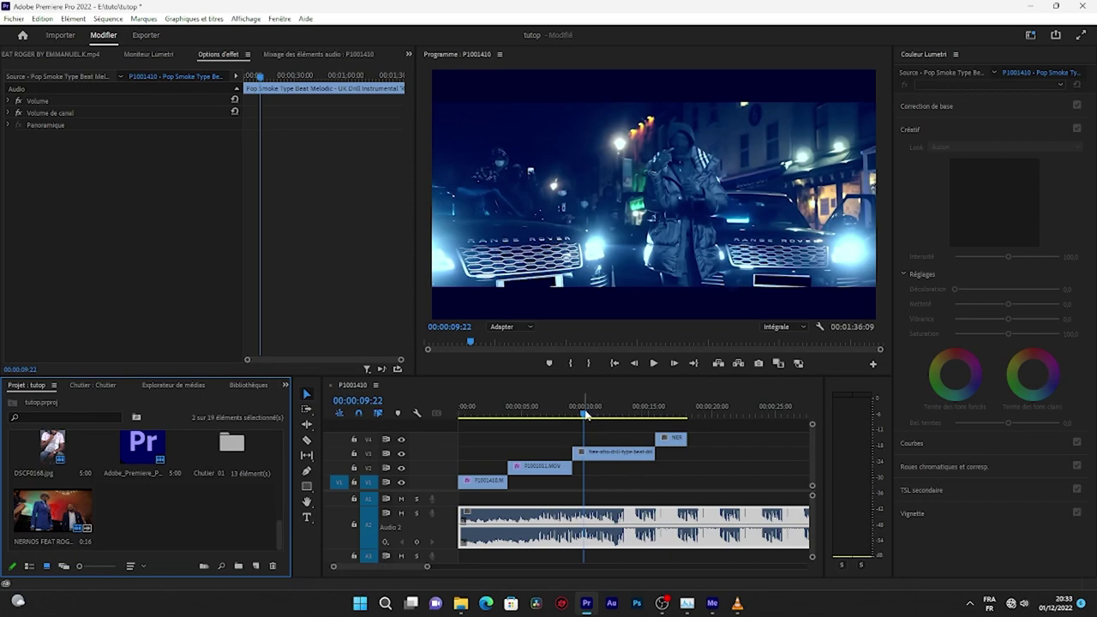
- Play through the opening of the sequence and park the playhead around 00:00:12
left_click_drag(587, 415, 548, 417)
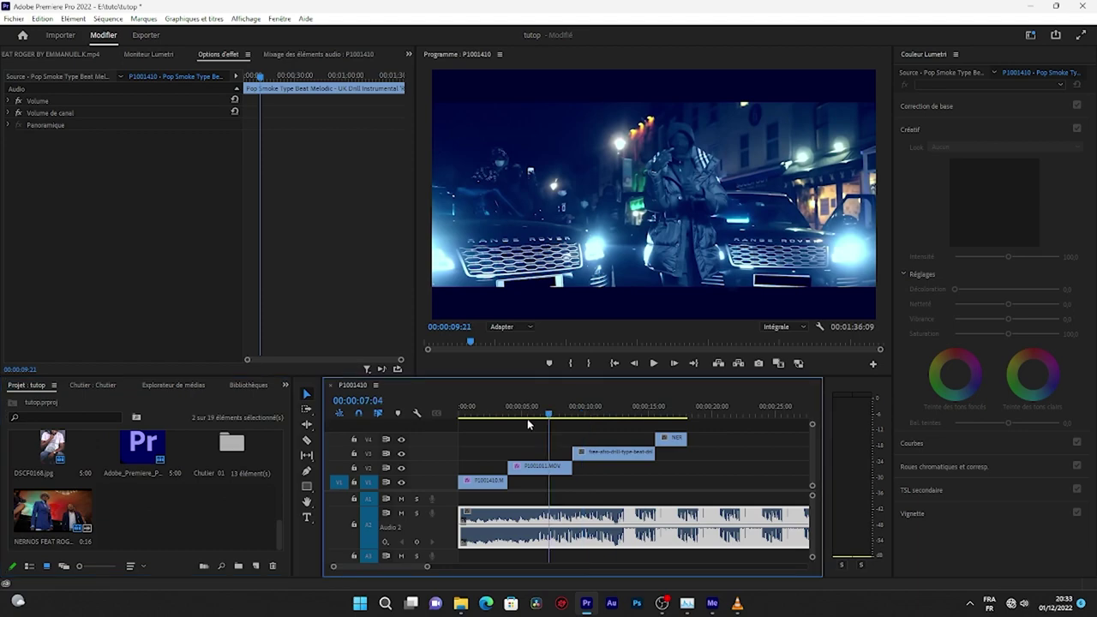
mouse_move(455, 432)
left_mouse_down()
mouse_move(498, 427)
mouse_move(477, 435)
left_mouse_up()
key("space")
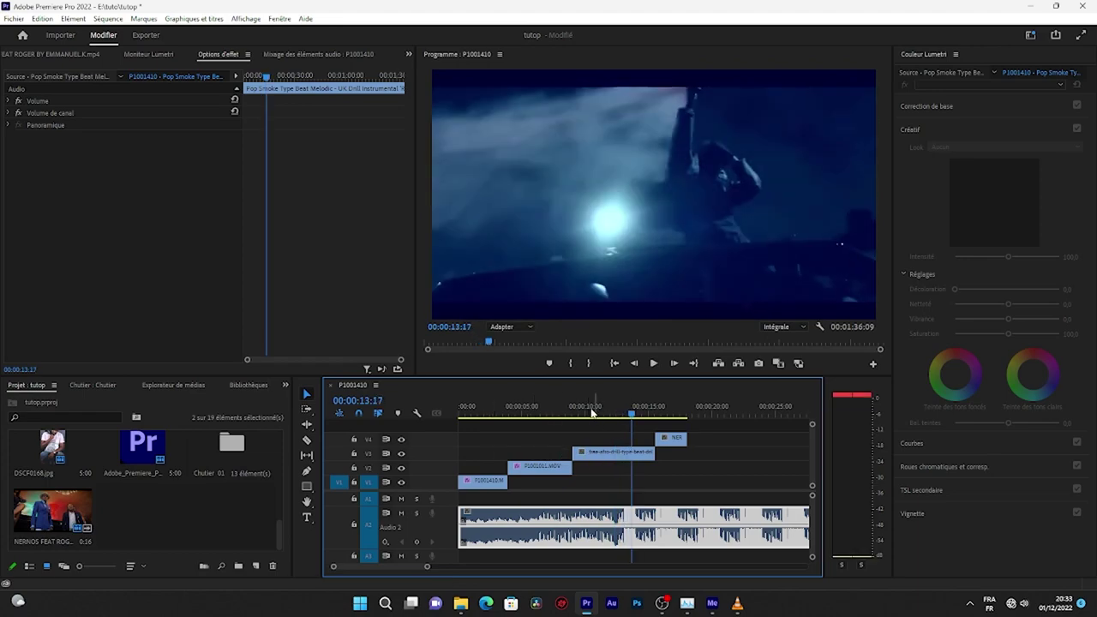
left_click(587, 409)
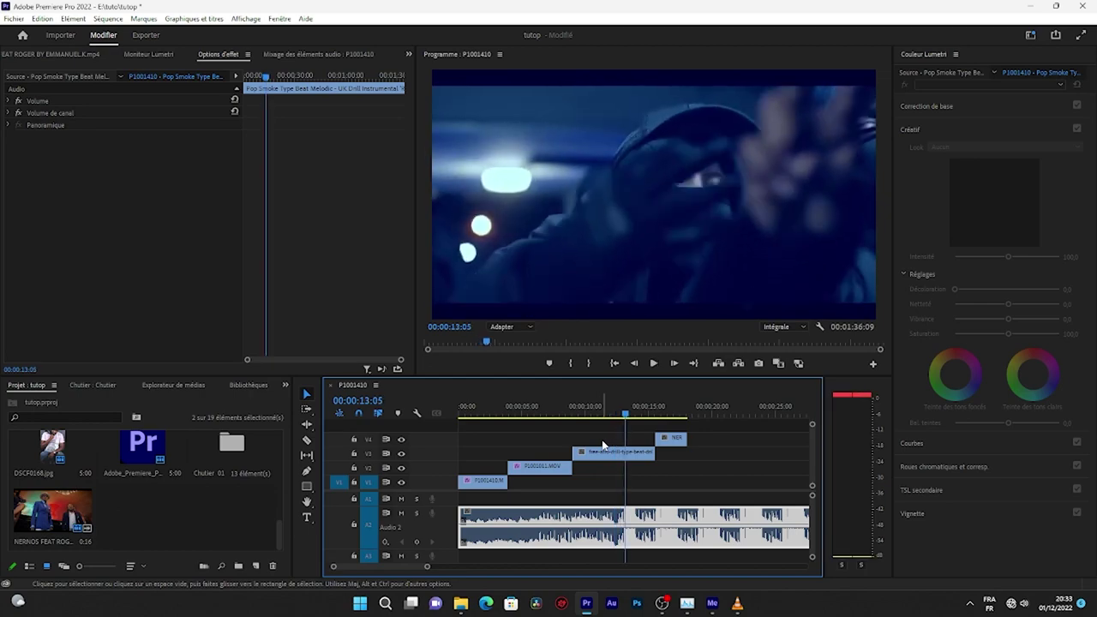
left_click_drag(619, 412, 612, 418)
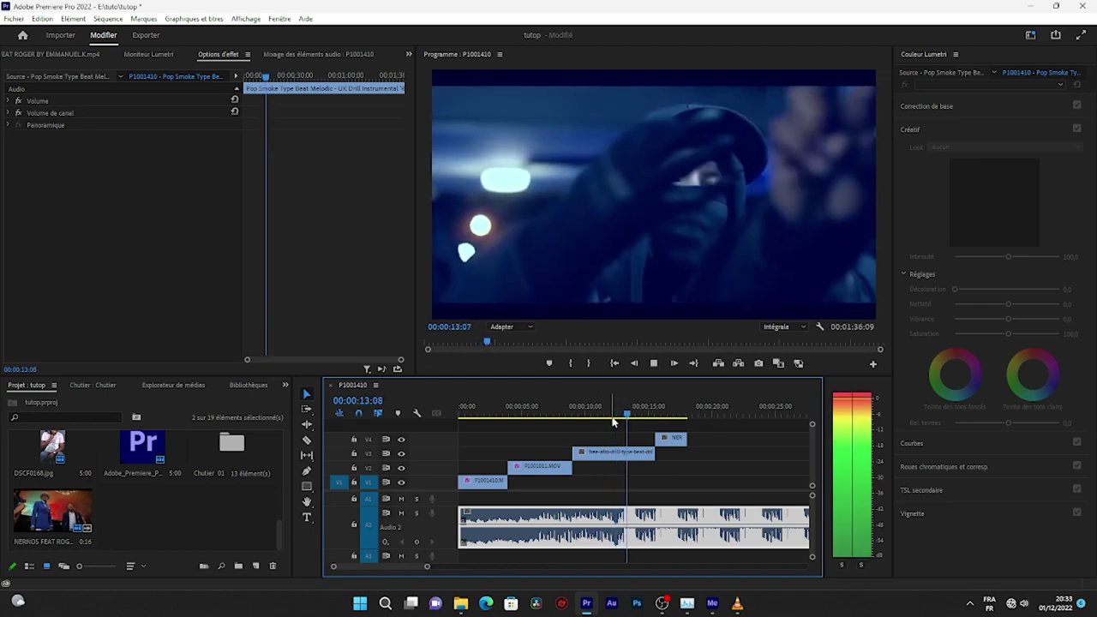
mouse_move(611, 420)
left_mouse_down()
mouse_move(623, 416)
mouse_move(609, 415)
left_mouse_up()
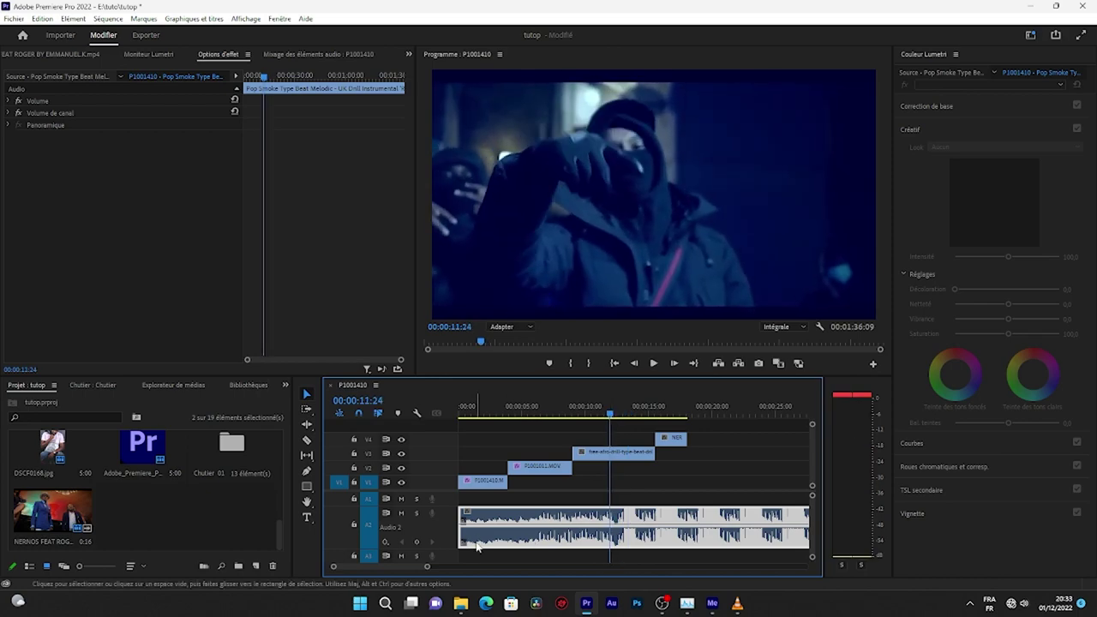
left_click_drag(428, 569, 400, 566)
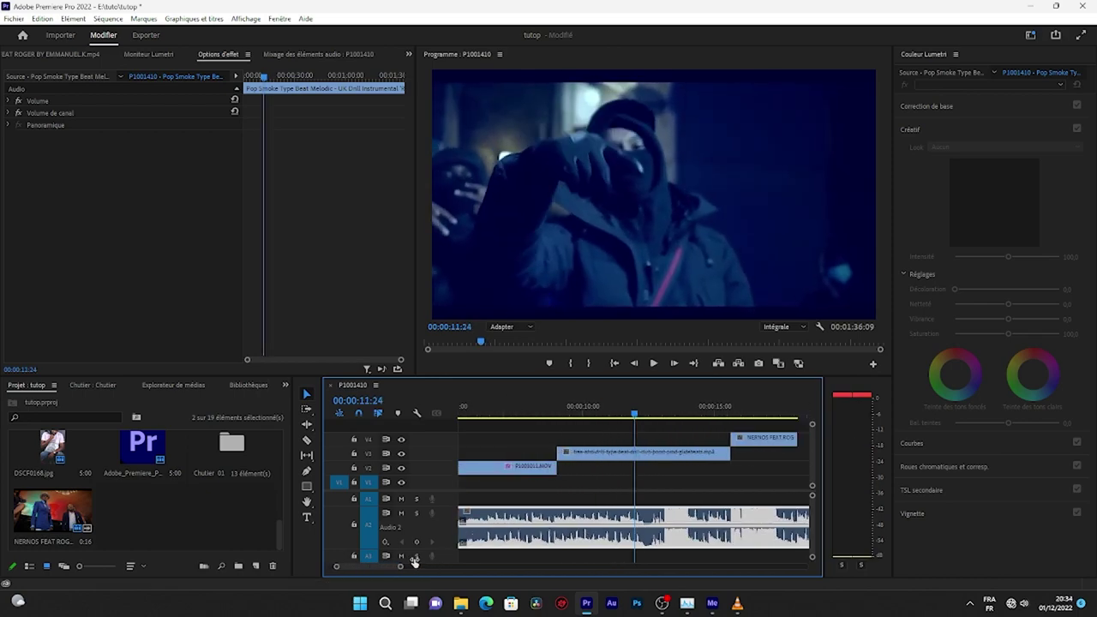
left_click_drag(638, 415, 653, 413)
- Export the V3 frame at 00:00:12:14 as a BMP still to the Images folder
left_click(654, 456)
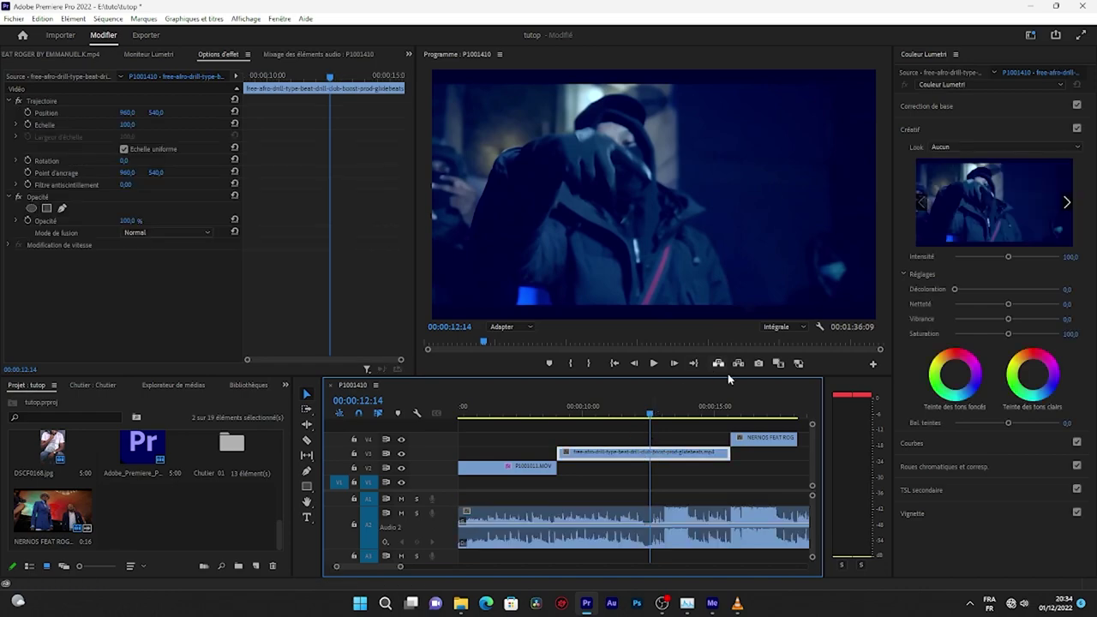
left_click(760, 363)
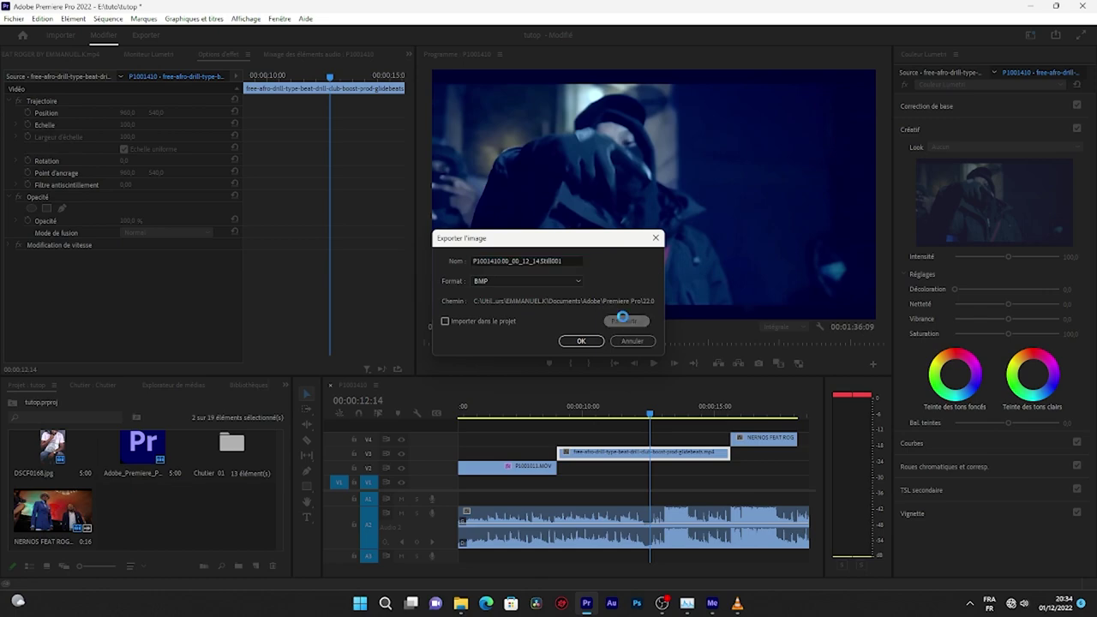
left_click(481, 343)
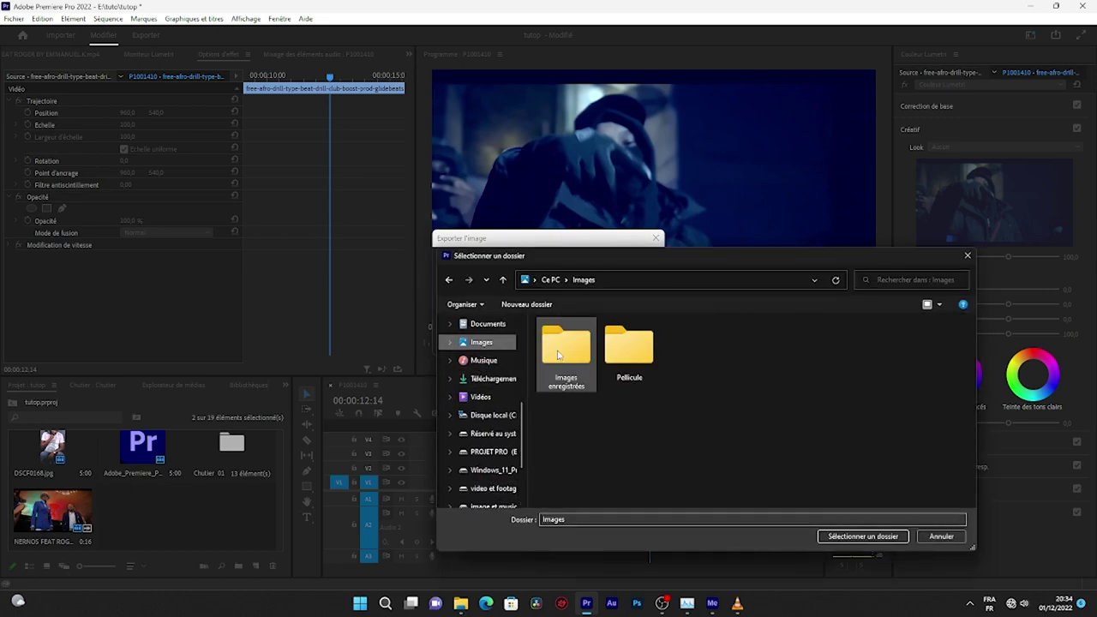
left_click(862, 538)
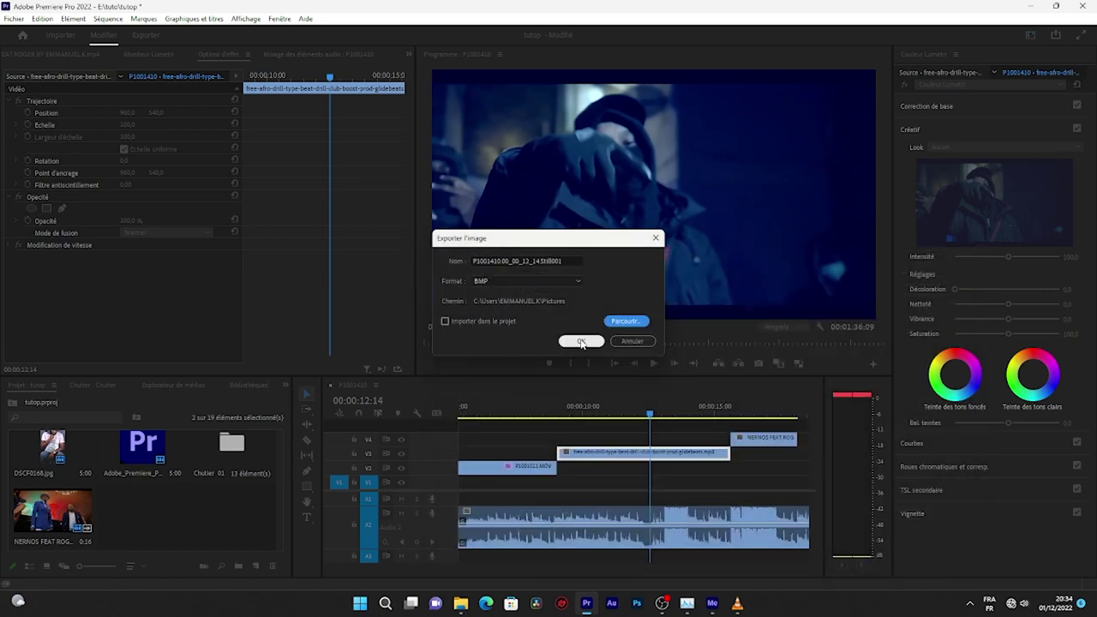
left_click(581, 342)
- Export a second BMP still of the frame at 00:00:09:23
left_click_drag(647, 421, 583, 422)
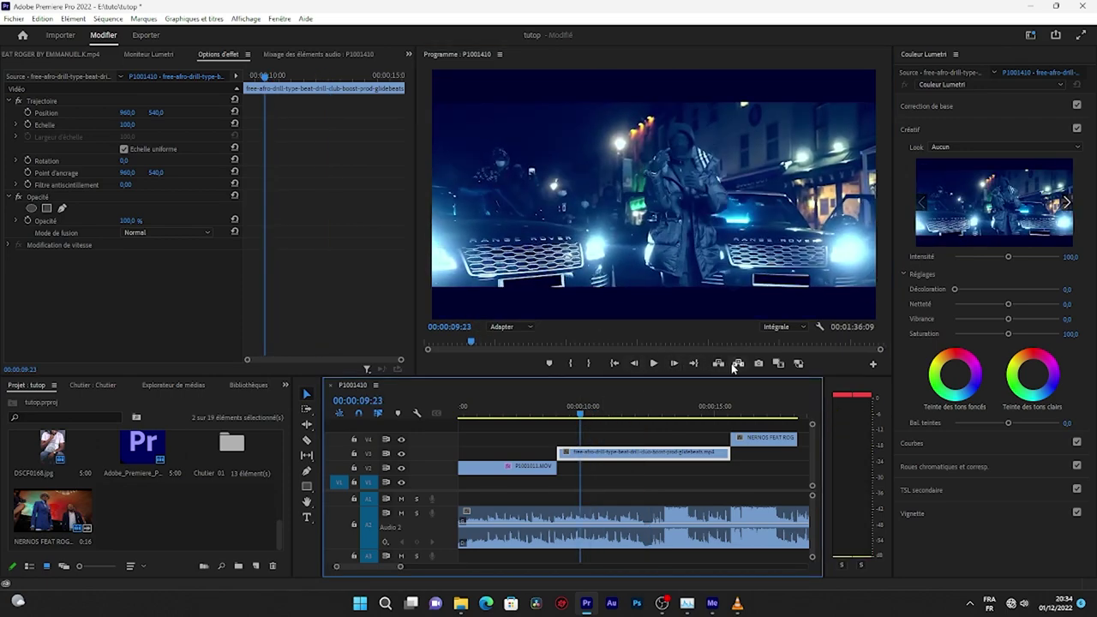
left_click(758, 365)
left_click(580, 342)
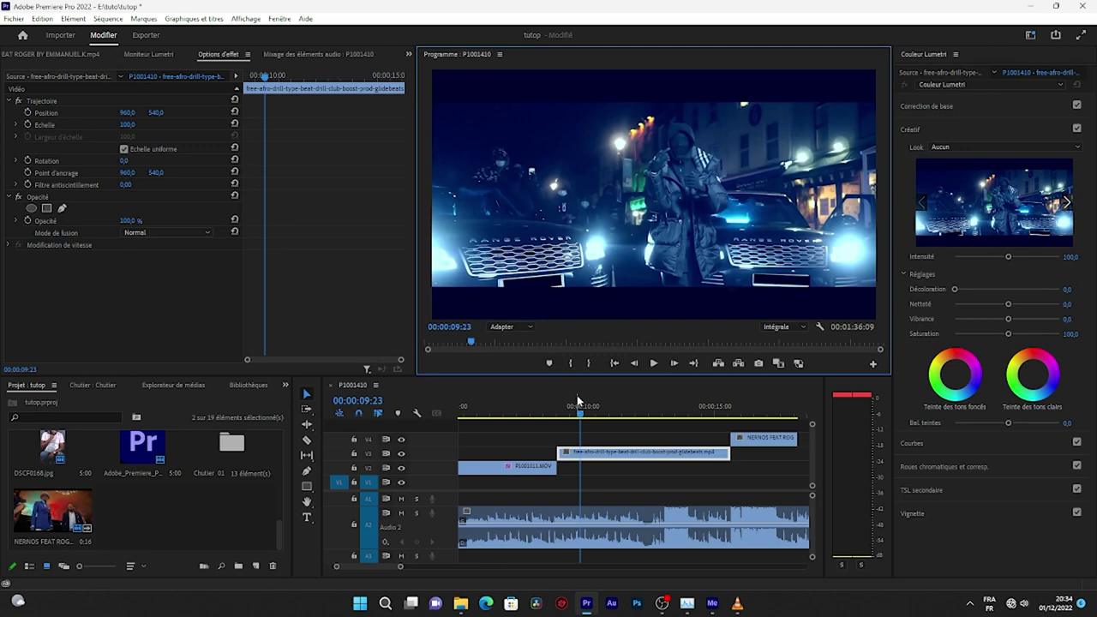
mouse_move(580, 416)
left_mouse_down()
mouse_move(512, 423)
mouse_move(463, 413)
left_mouse_up()
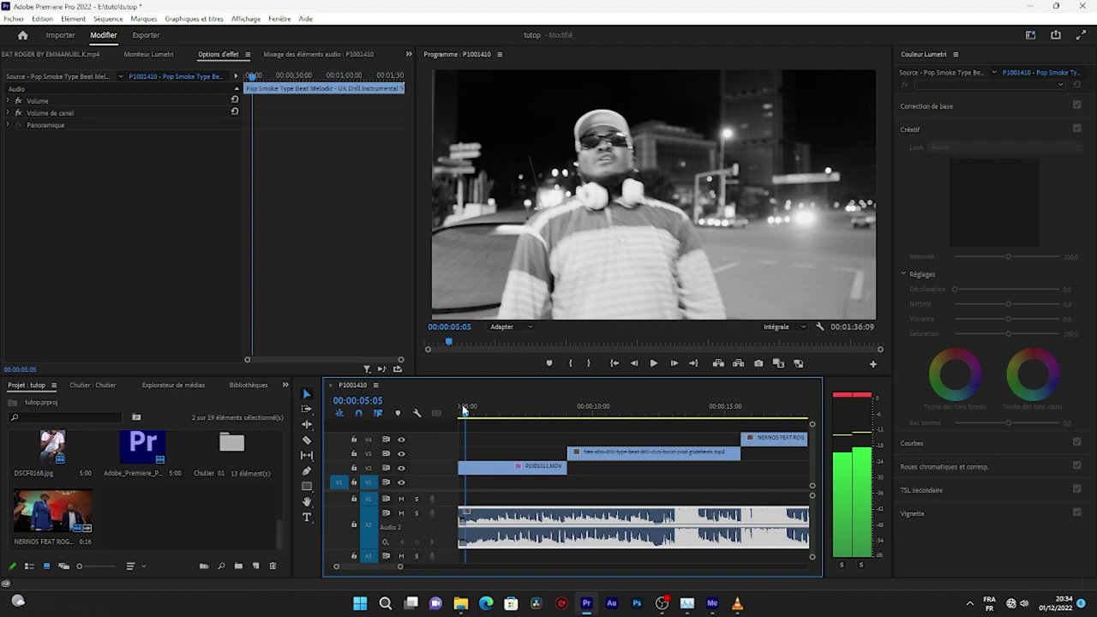
- Export BMP stills of the frames at 00:00:05:13 and 00:00:01:17
left_click_drag(463, 413, 473, 411)
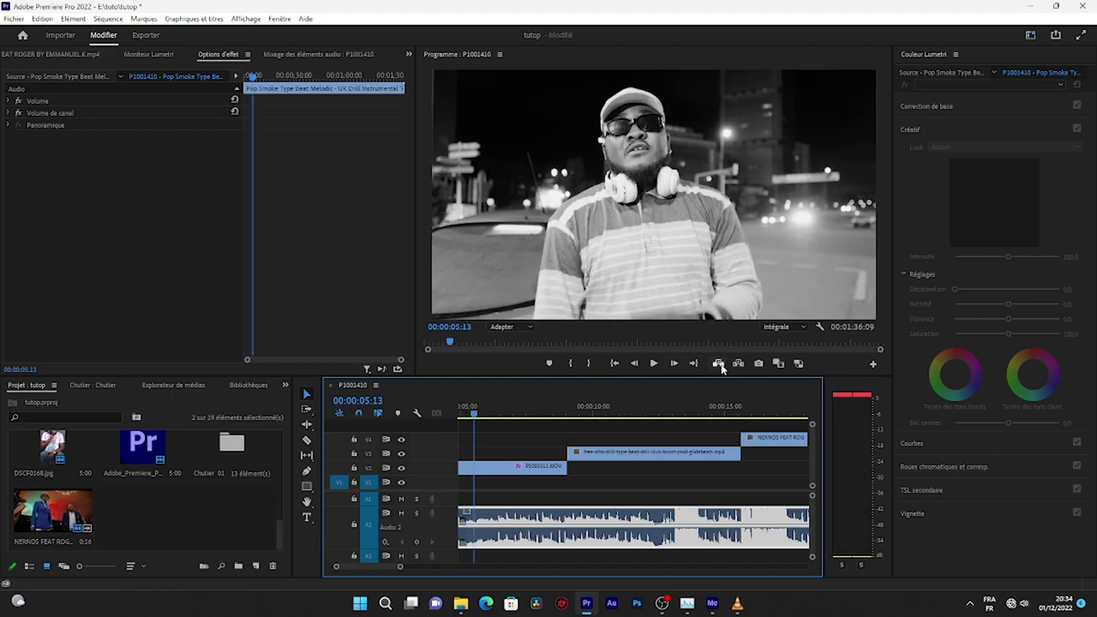
left_click(759, 365)
left_click(581, 342)
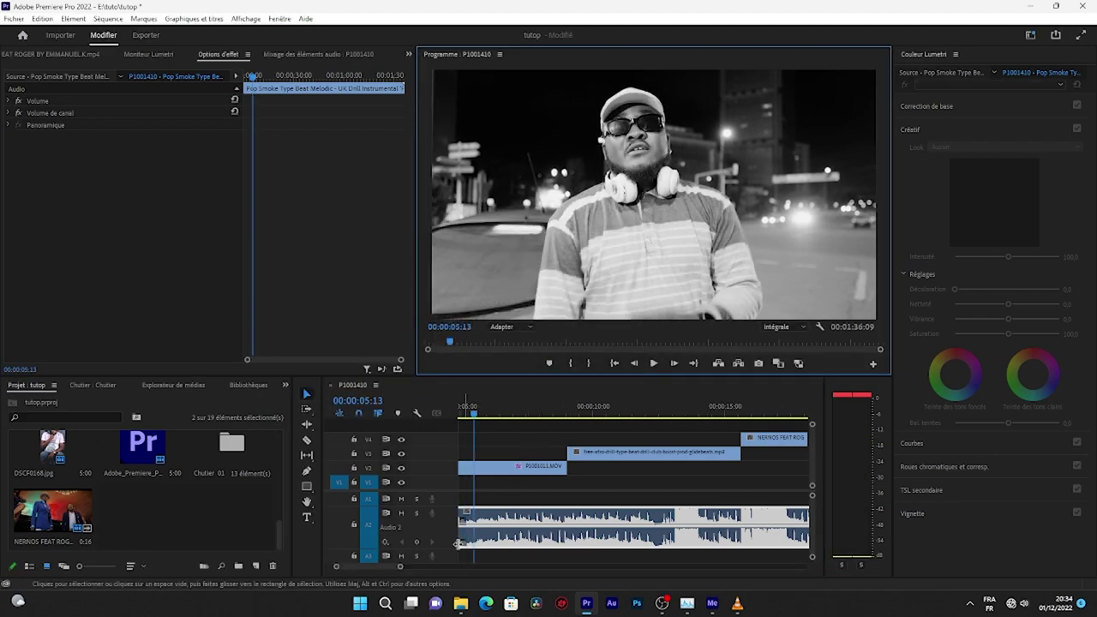
left_click_drag(399, 566, 412, 566)
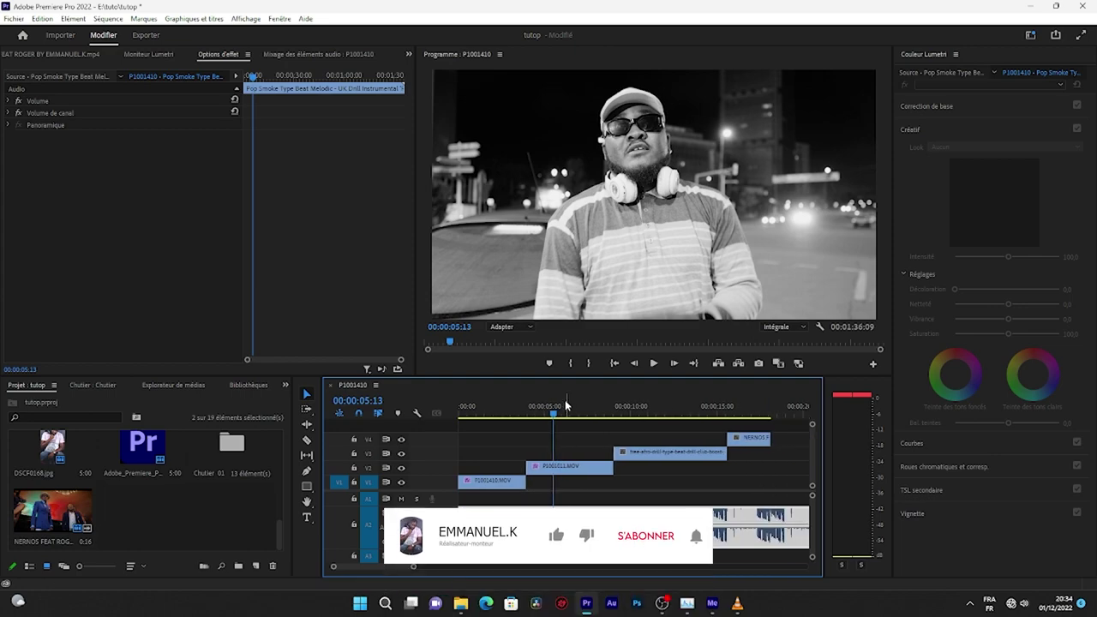
left_click(486, 409)
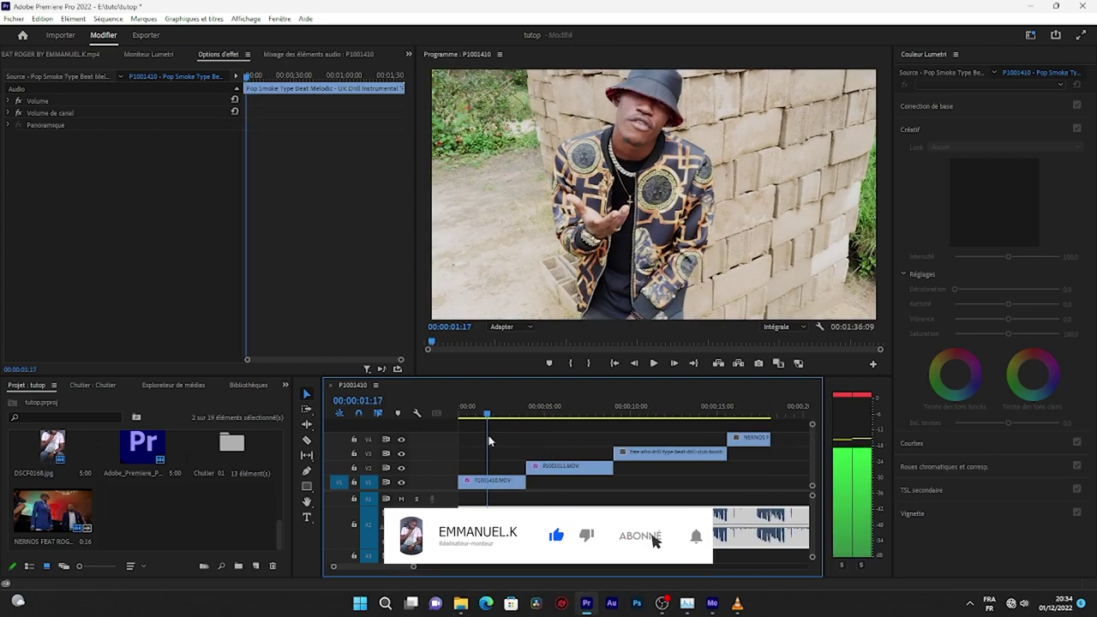
left_click(754, 365)
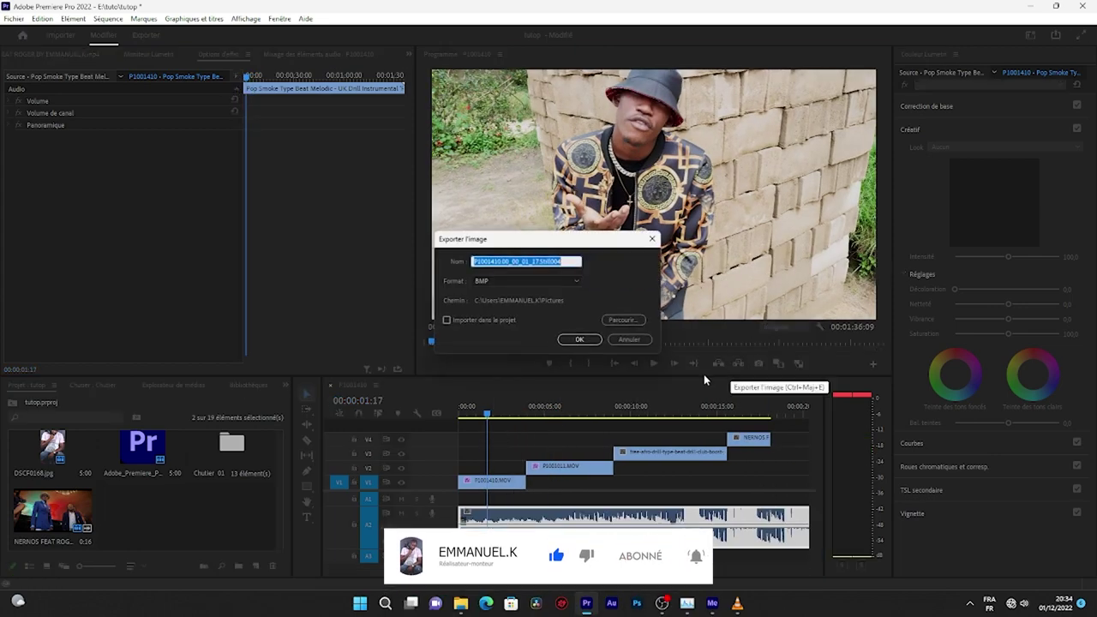
left_click(581, 341)
- Export a BMP still at 00:00:16:06 and deselect the timeline clips
mouse_move(487, 411)
left_mouse_down()
mouse_move(754, 426)
mouse_move(740, 426)
left_mouse_up()
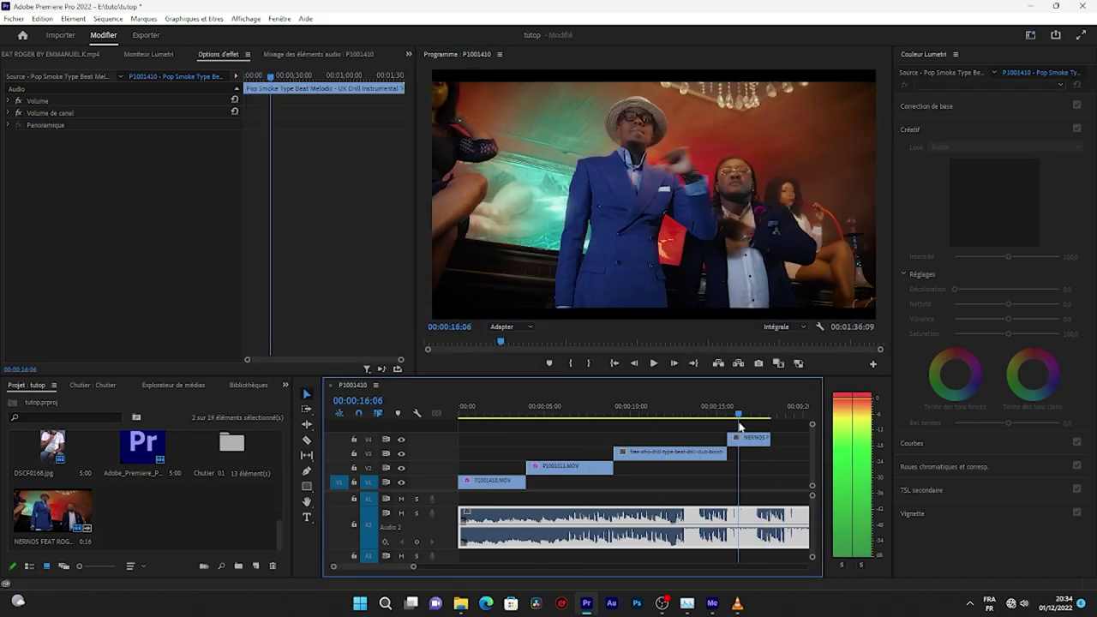
left_click(755, 365)
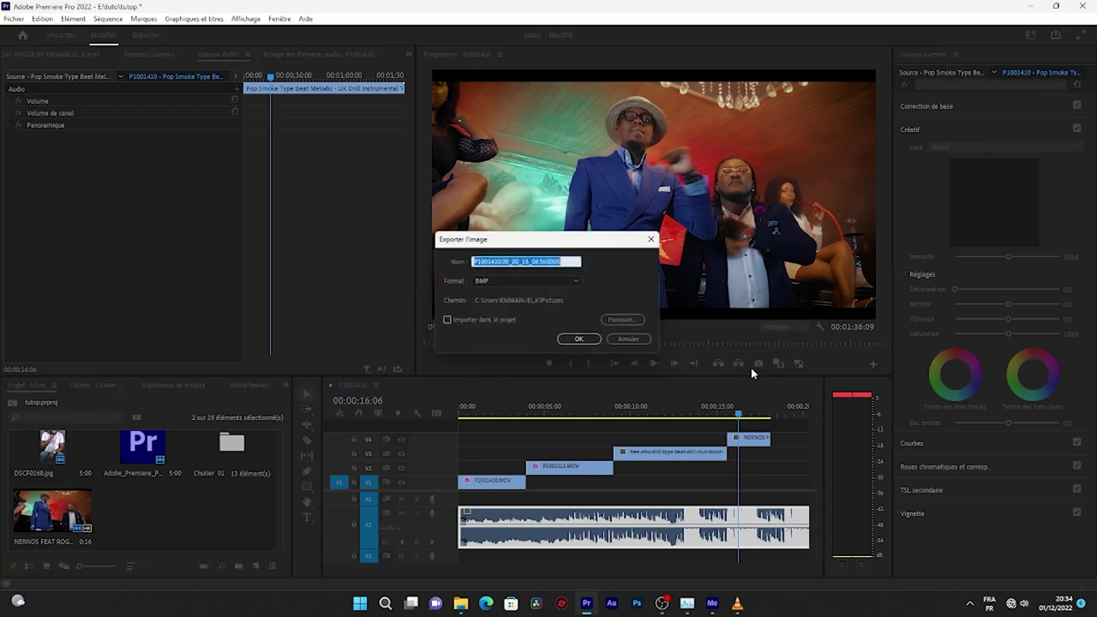
left_click(582, 341)
left_click(506, 572)
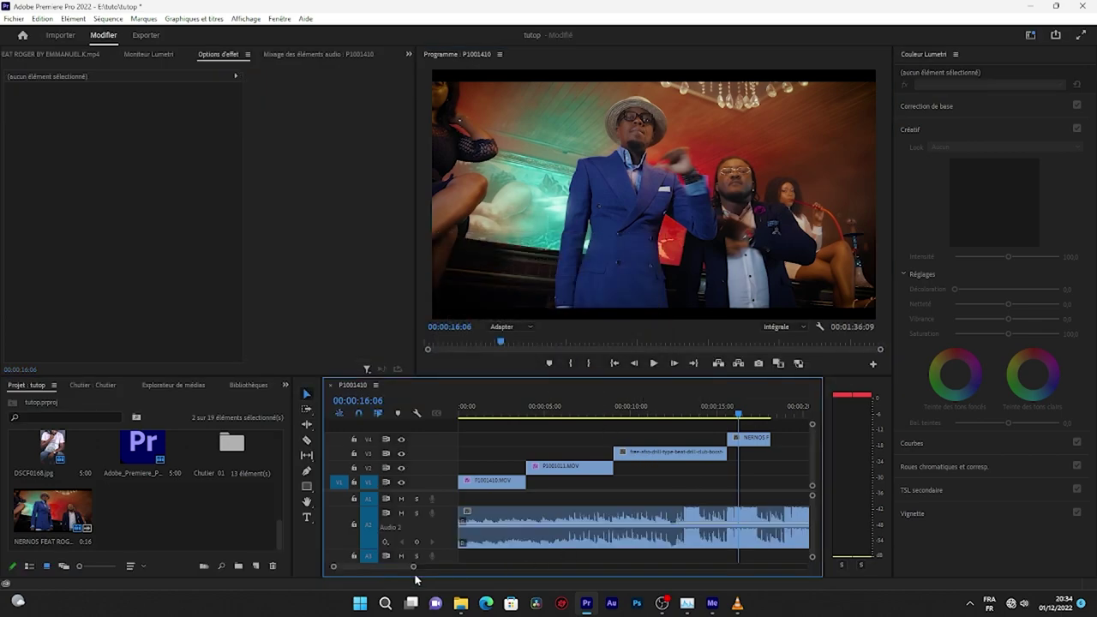
left_click_drag(413, 566, 538, 566)
- Select the sequence's video clips and create and open a new bin, Chutier 02
left_click_drag(438, 497, 741, 477)
left_click(193, 532)
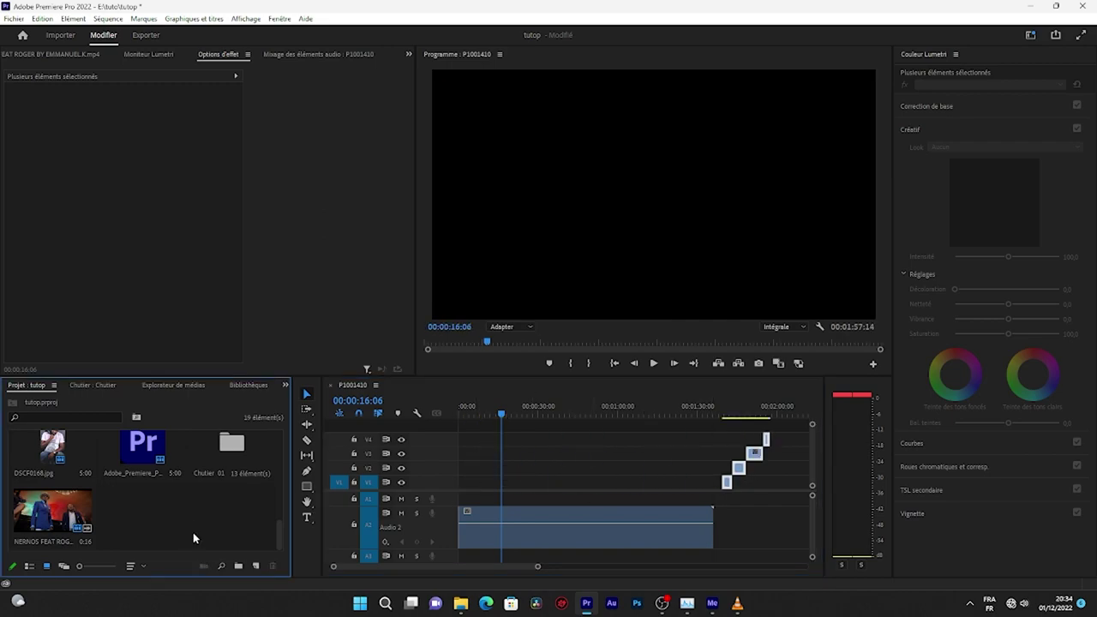
left_click(238, 570)
double_click(154, 508)
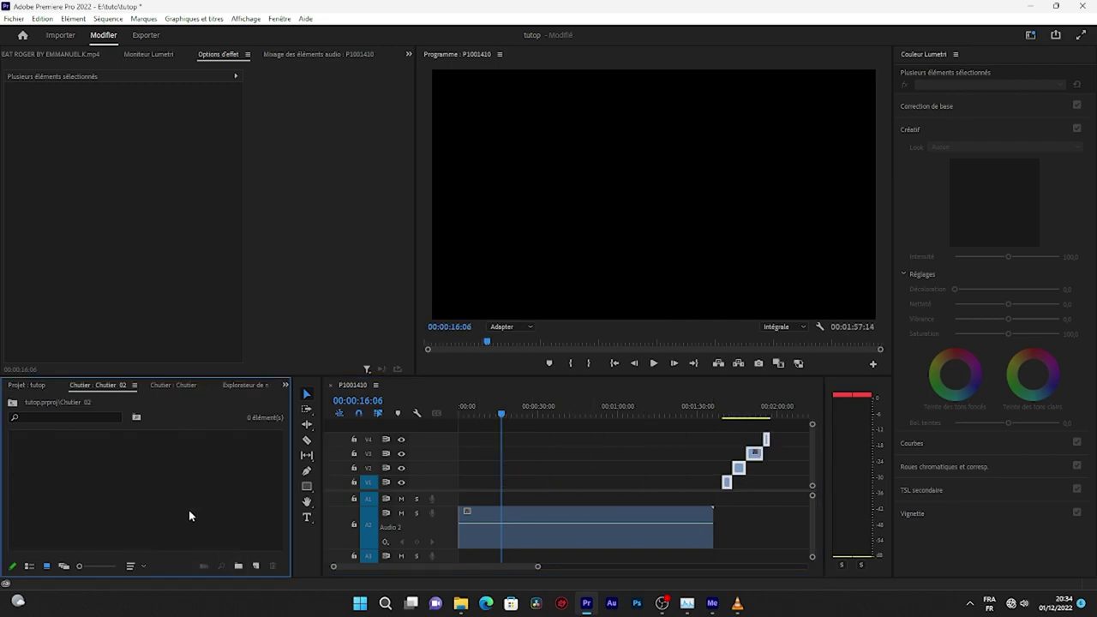
mouse_move(460, 603)
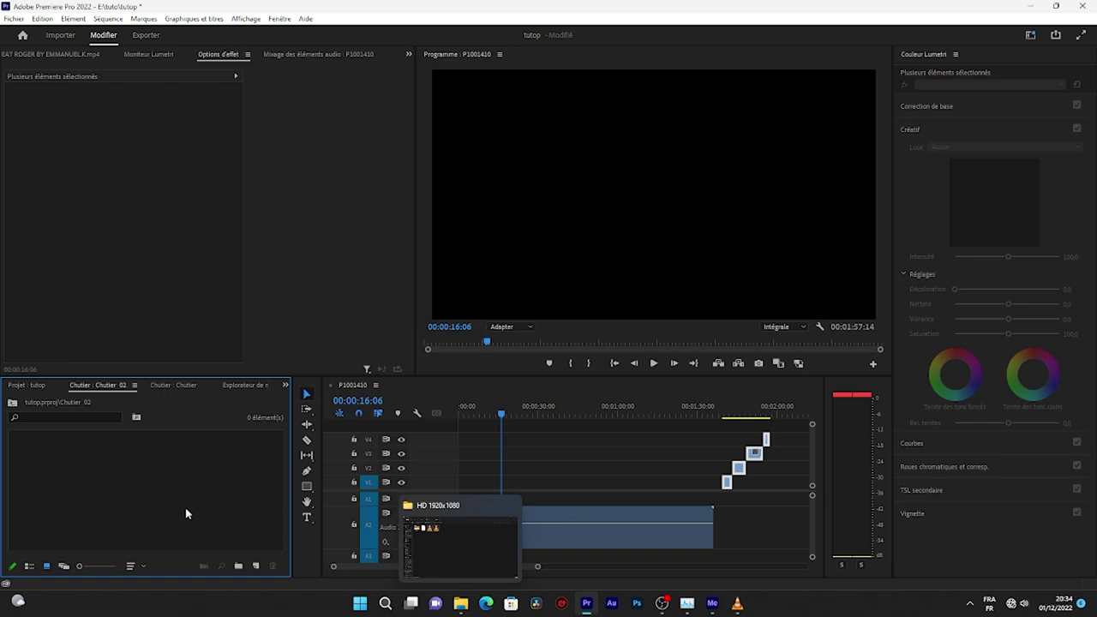
- Import the five stills from Images into Chutier 02 and lay them on V2 at 0
double_click(185, 507)
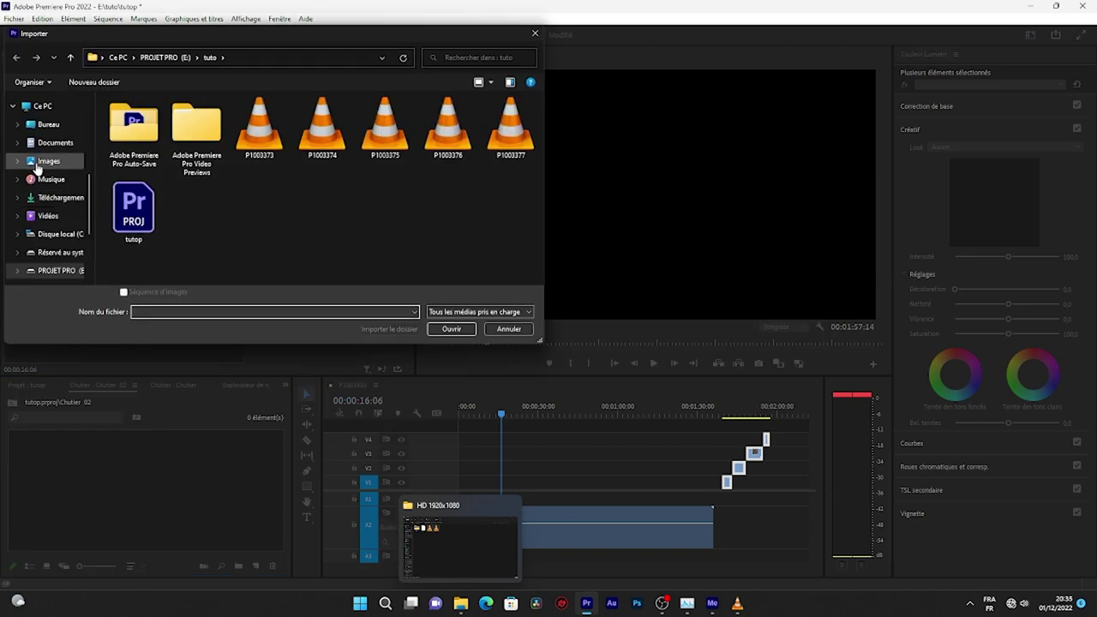
left_click(43, 161)
left_click_drag(249, 208, 538, 97)
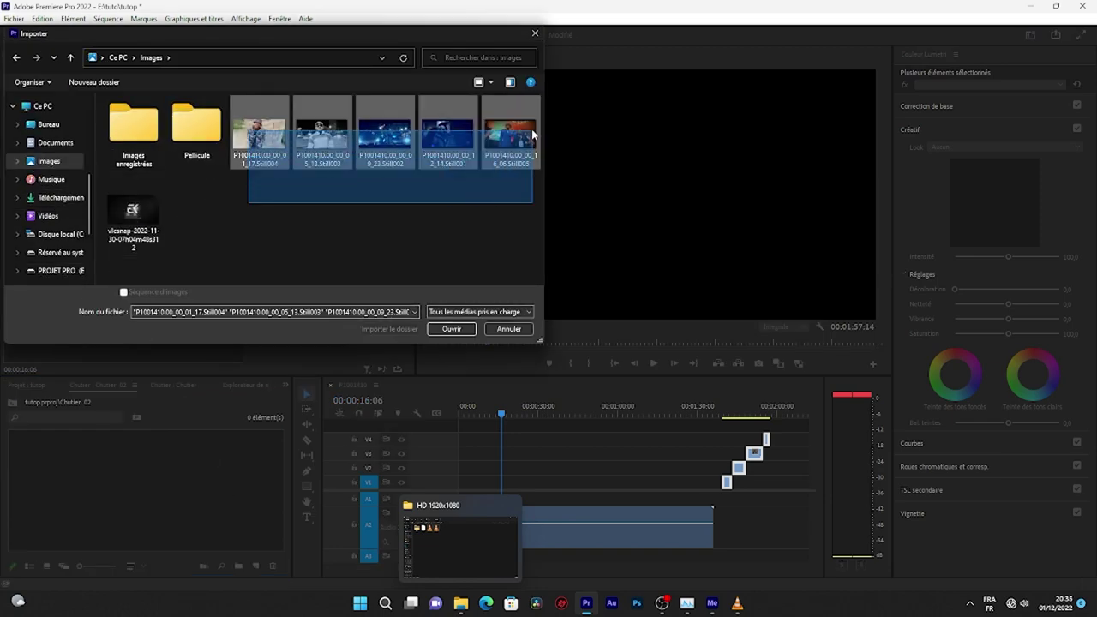
left_click(439, 333)
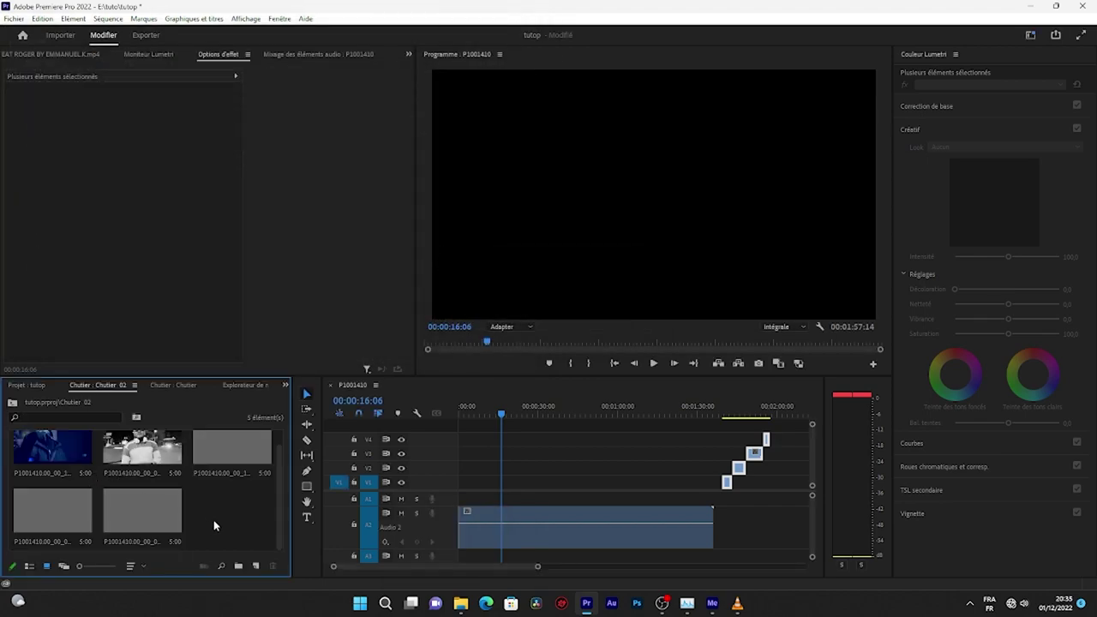
key("ctrl+a")
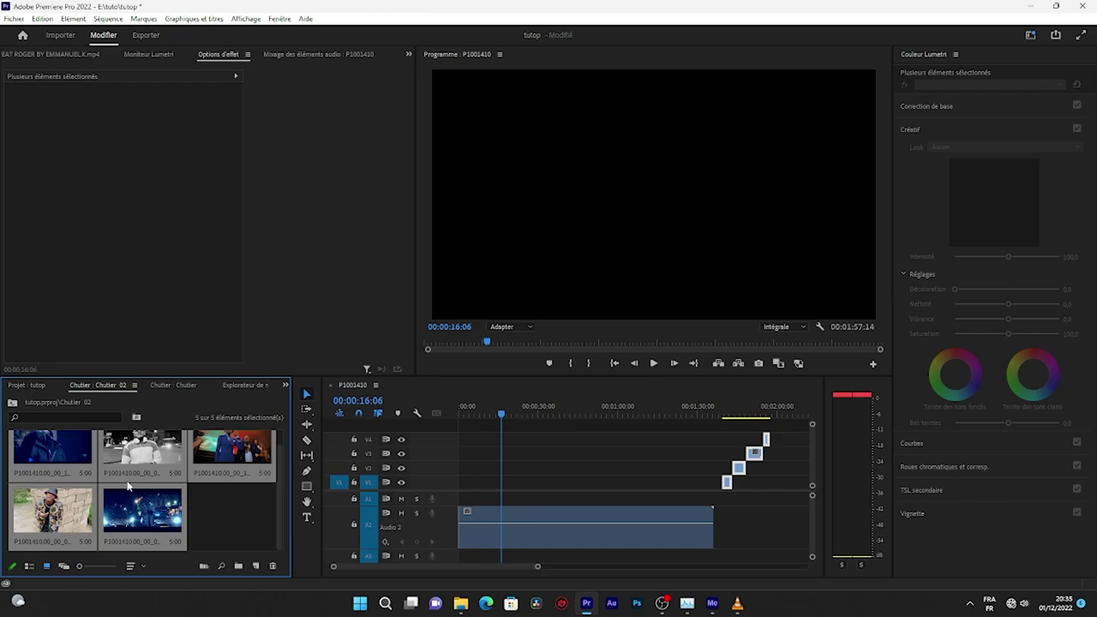
left_click_drag(142, 510, 467, 468)
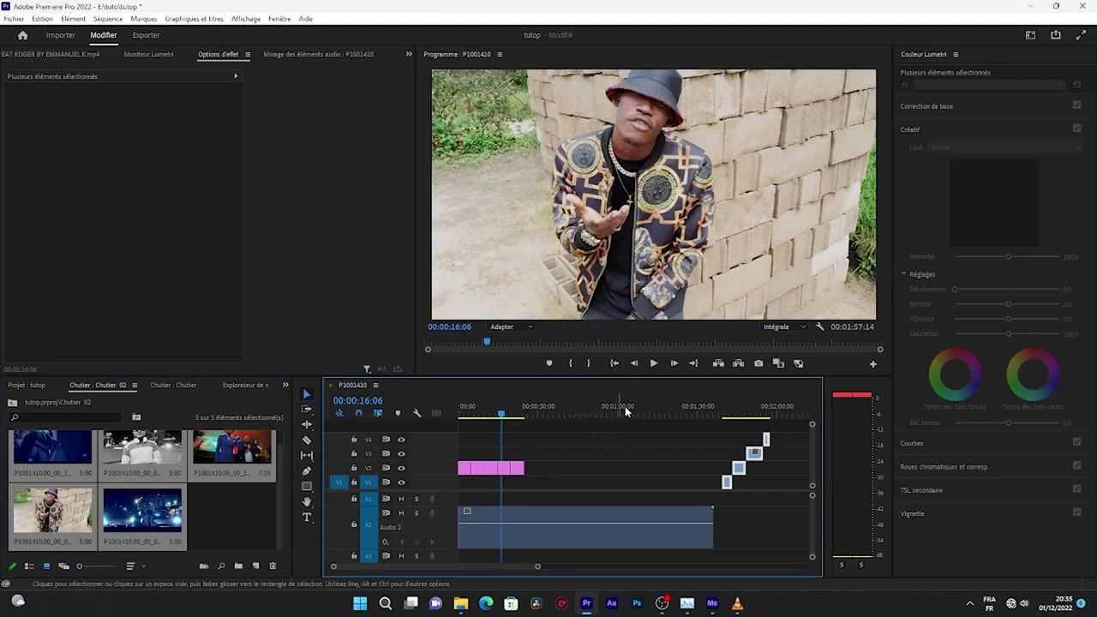
- Play back the sequence around the 45-second mark to find the placement point
key("Home")
left_click(510, 540)
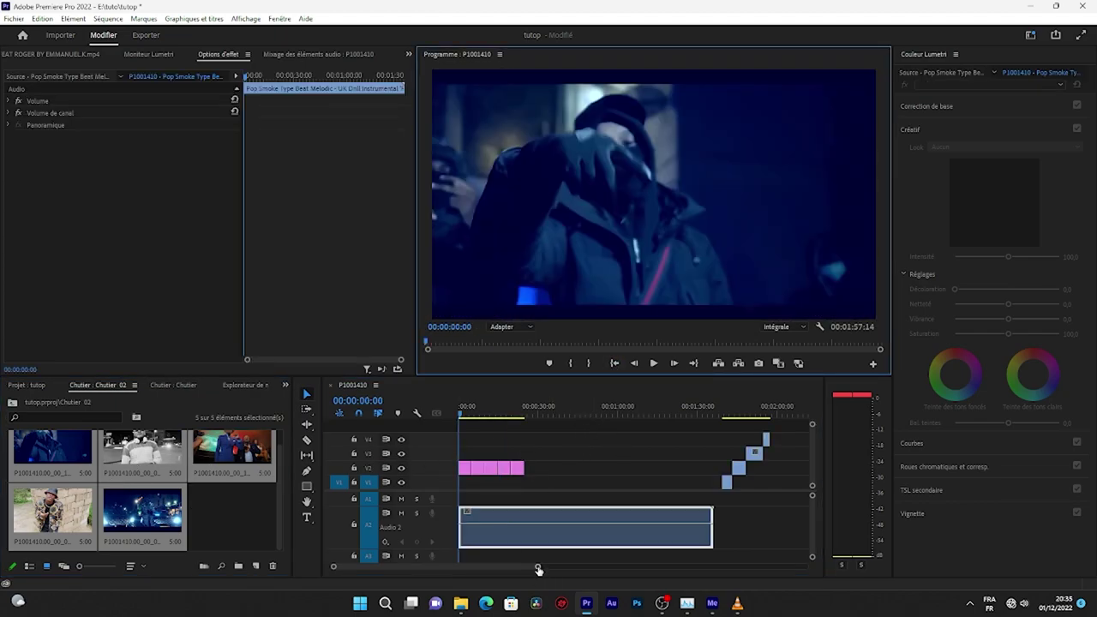
left_click_drag(538, 565, 507, 565)
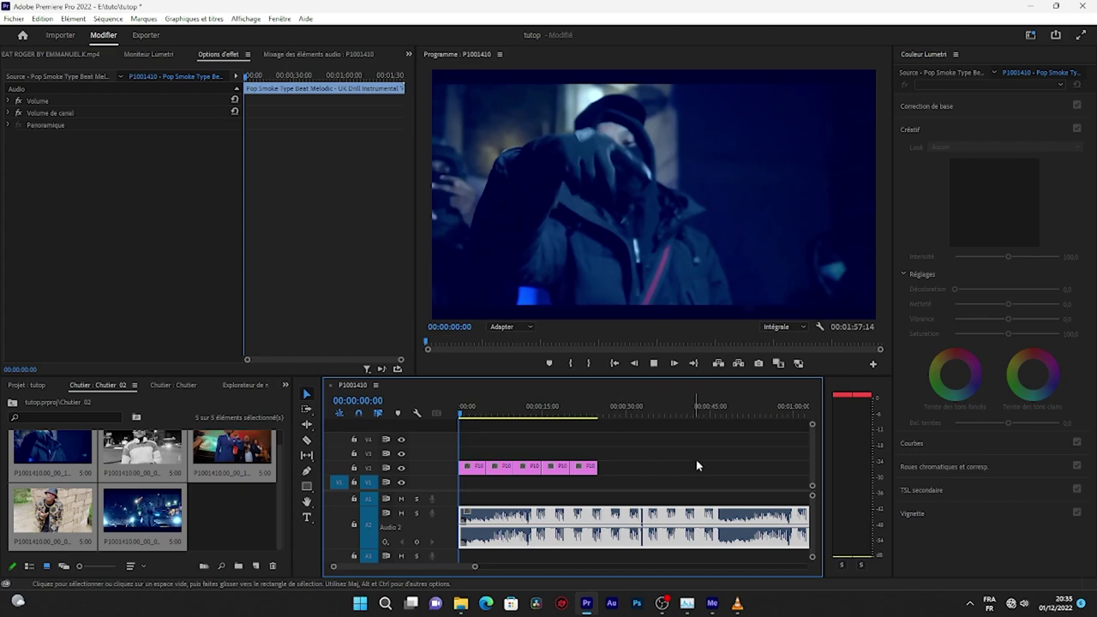
left_click(716, 411)
key("space")
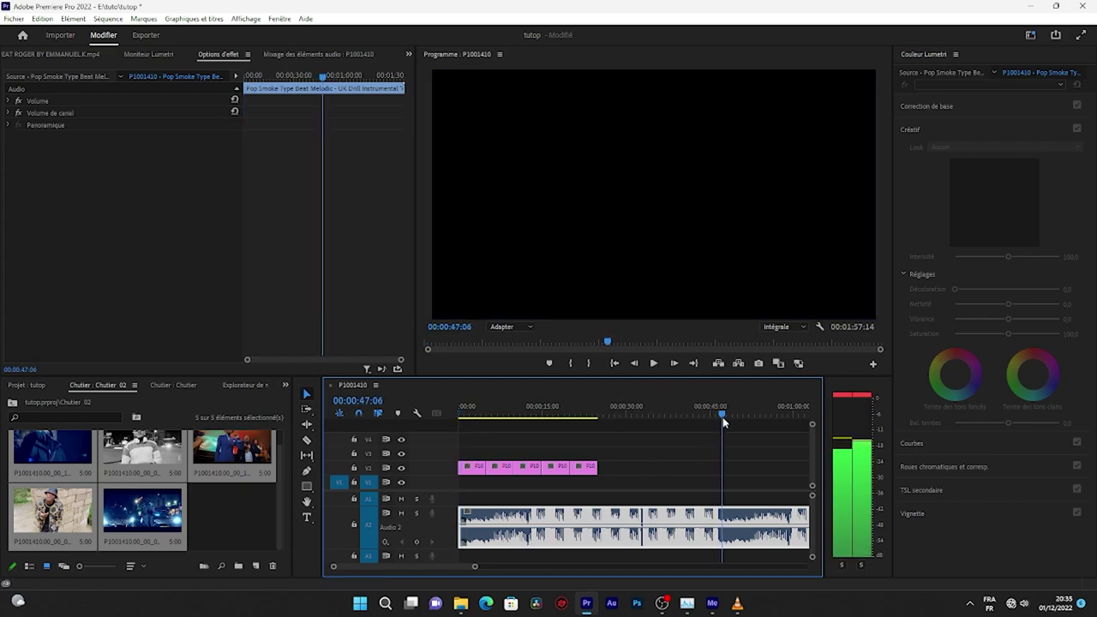
left_click_drag(723, 416, 722, 422)
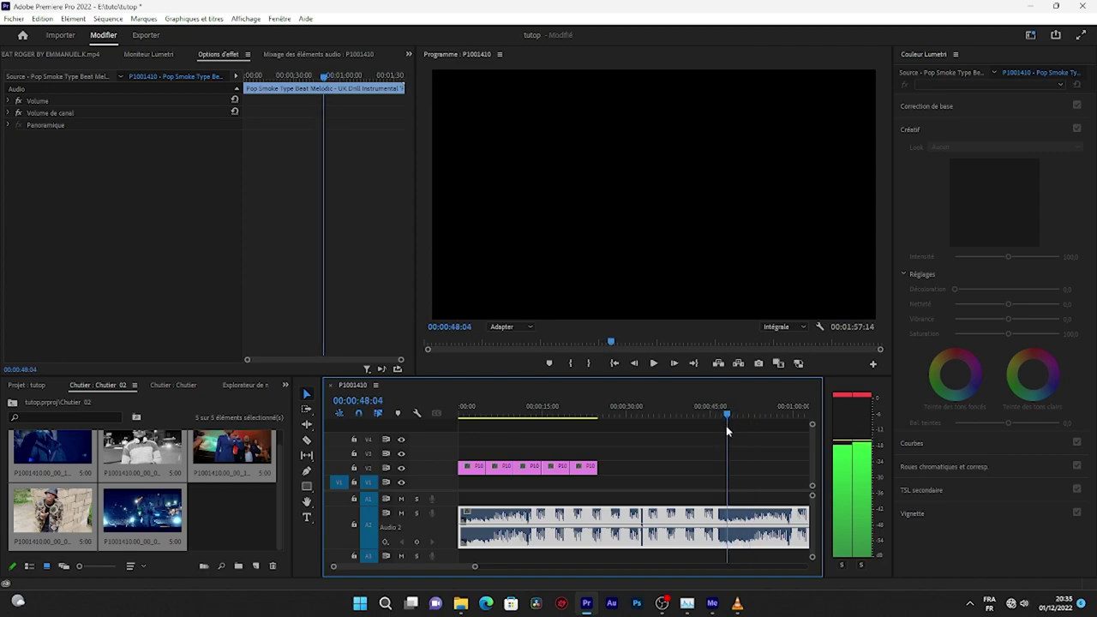
key("space")
- Move the five stills from V2 down onto V1 near 00:00:45
left_click_drag(647, 451, 614, 462)
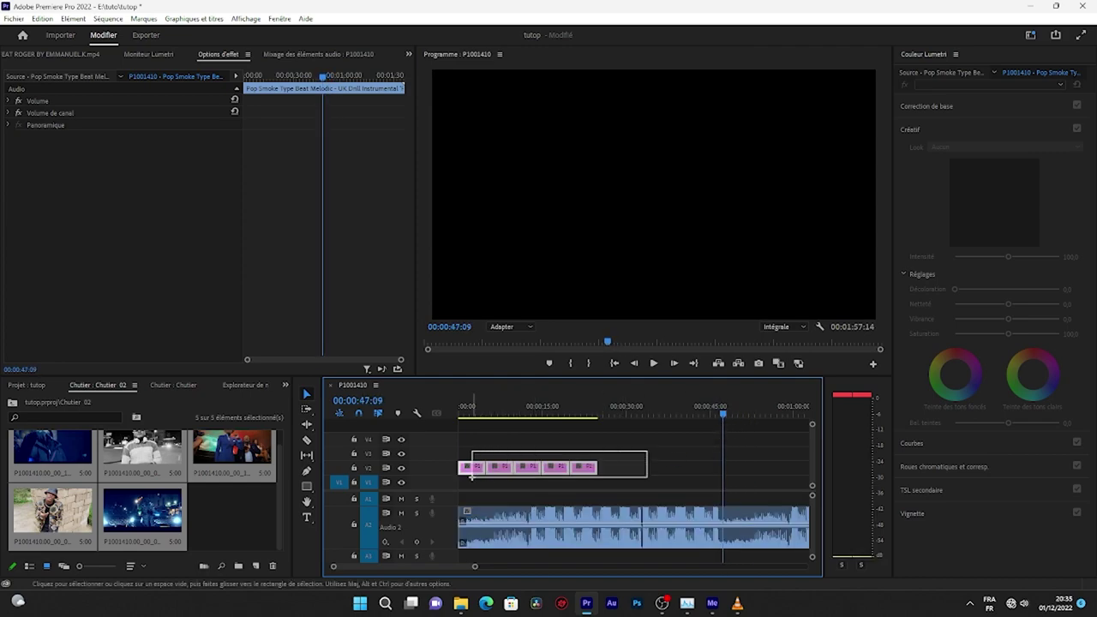
left_click_drag(471, 477, 705, 468)
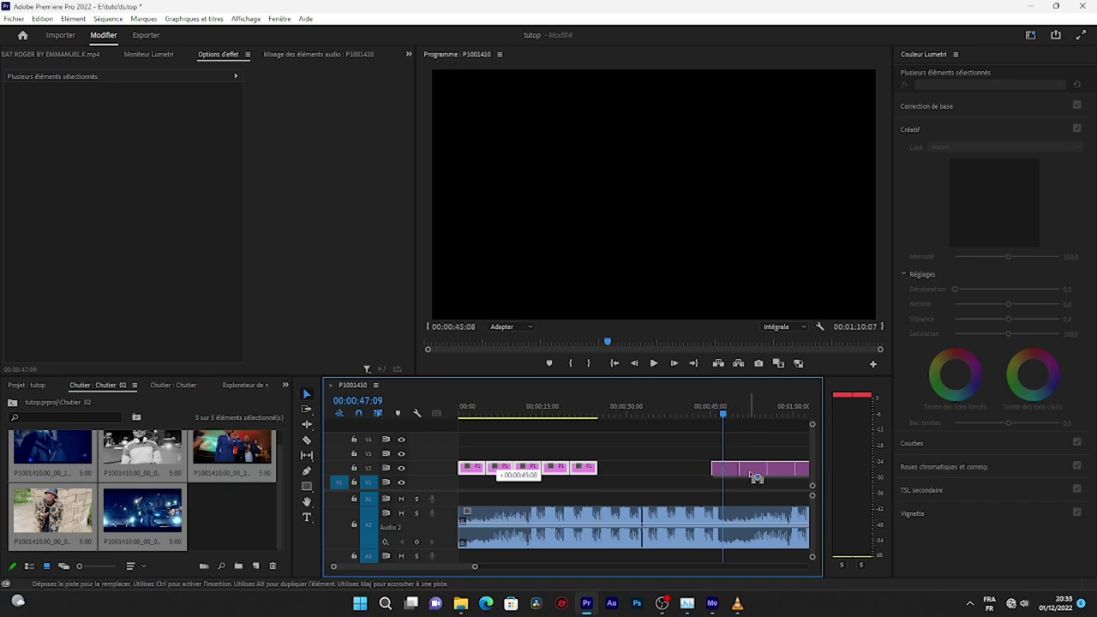
left_click_drag(764, 480, 760, 481)
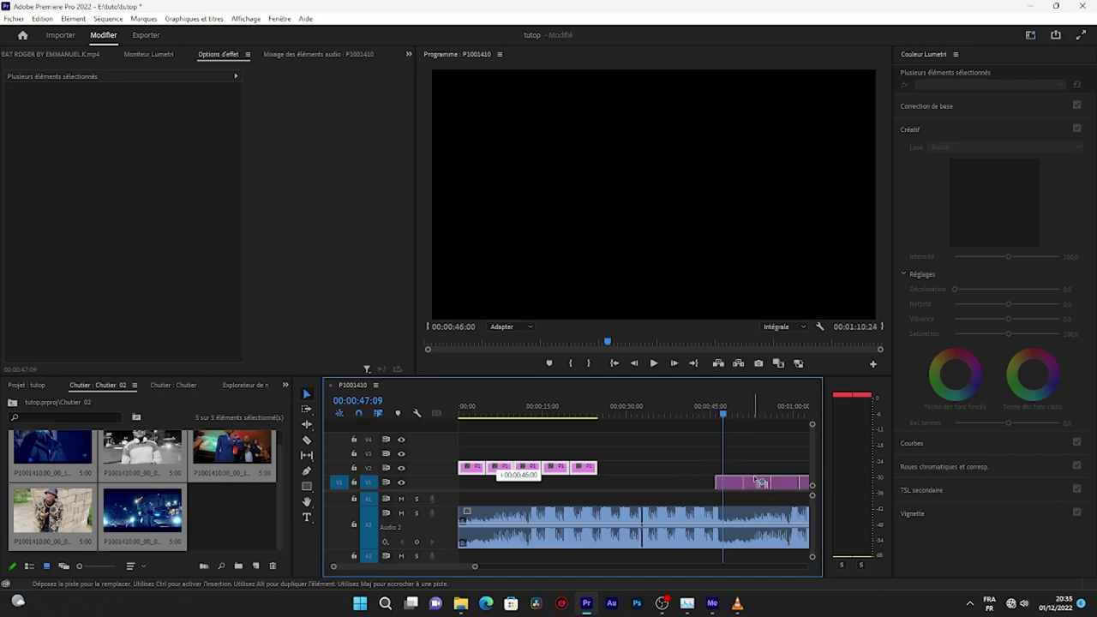
left_click_drag(762, 483, 754, 482)
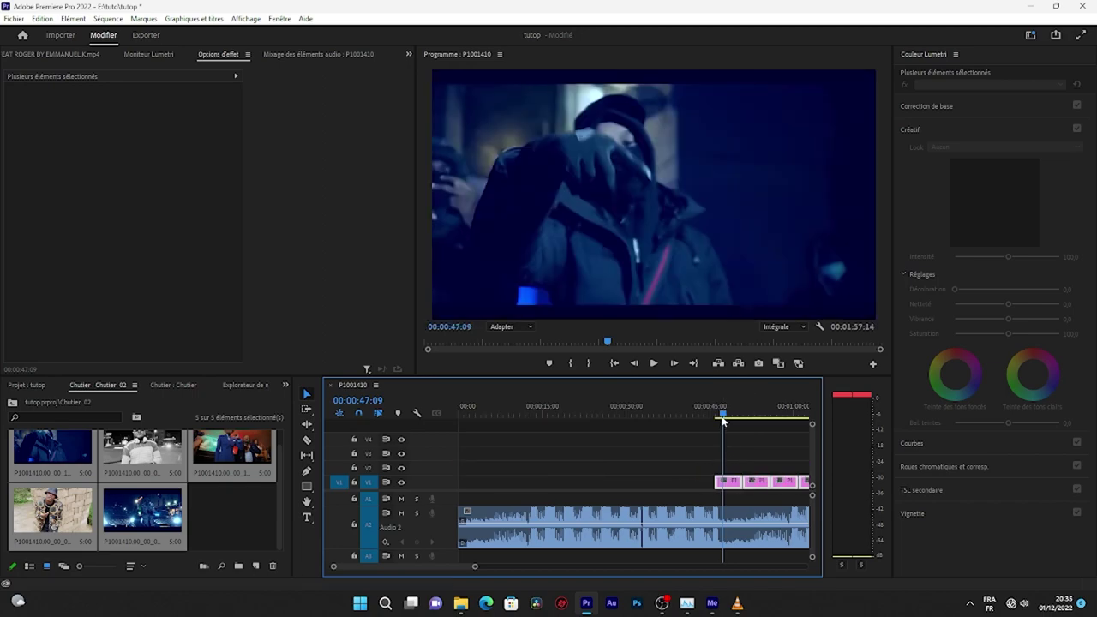
- Trim the first still clip on V1 much shorter
left_click(710, 413)
left_click(718, 414)
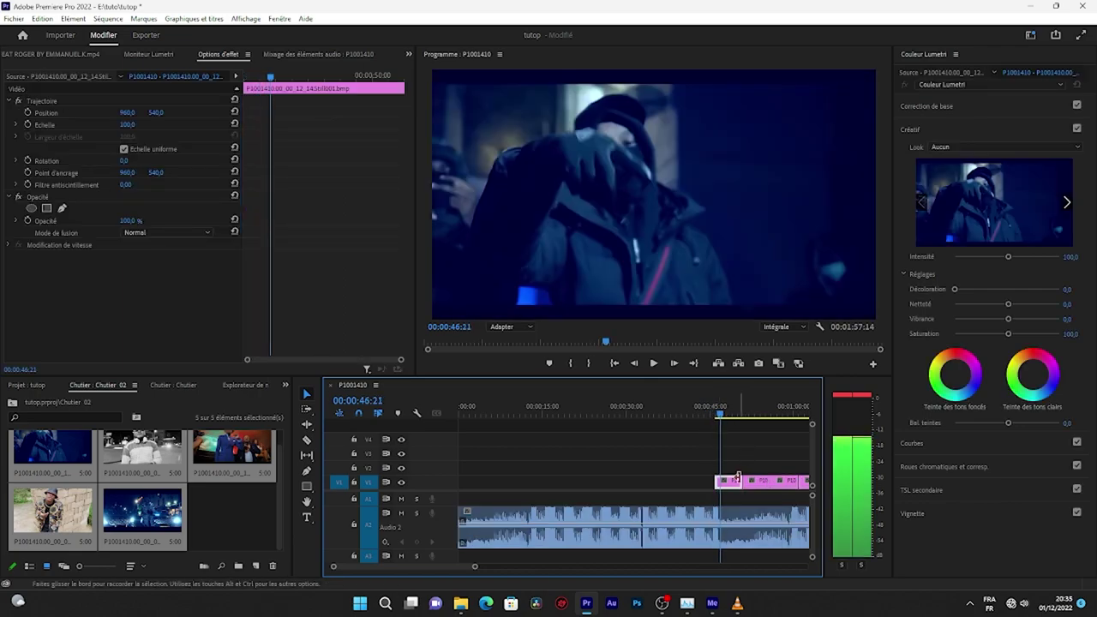
mouse_move(735, 477)
left_mouse_down()
mouse_move(718, 471)
mouse_move(728, 483)
left_mouse_up()
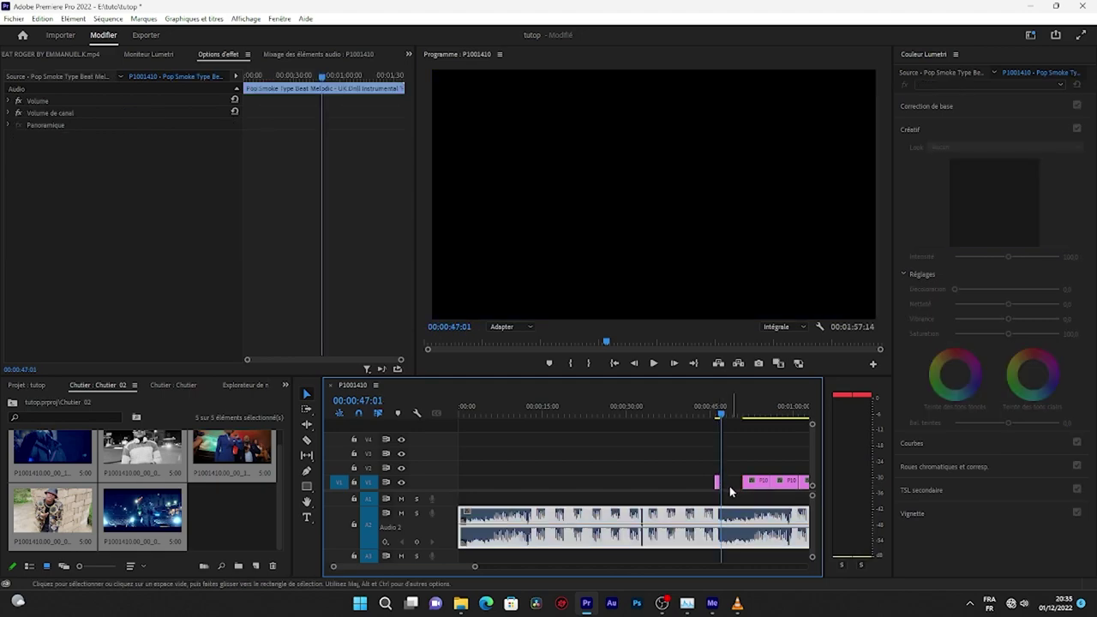
- Trim the first still to start at 00:00:46:16 and razor it down to a one-frame flash
left_click(718, 480)
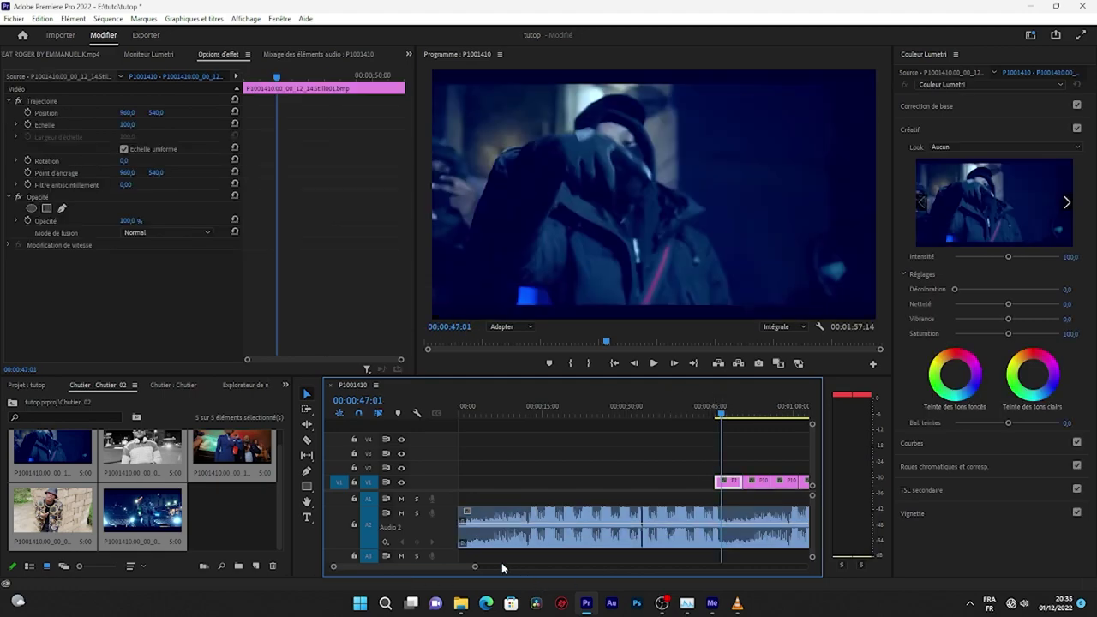
left_click_drag(470, 568, 424, 563)
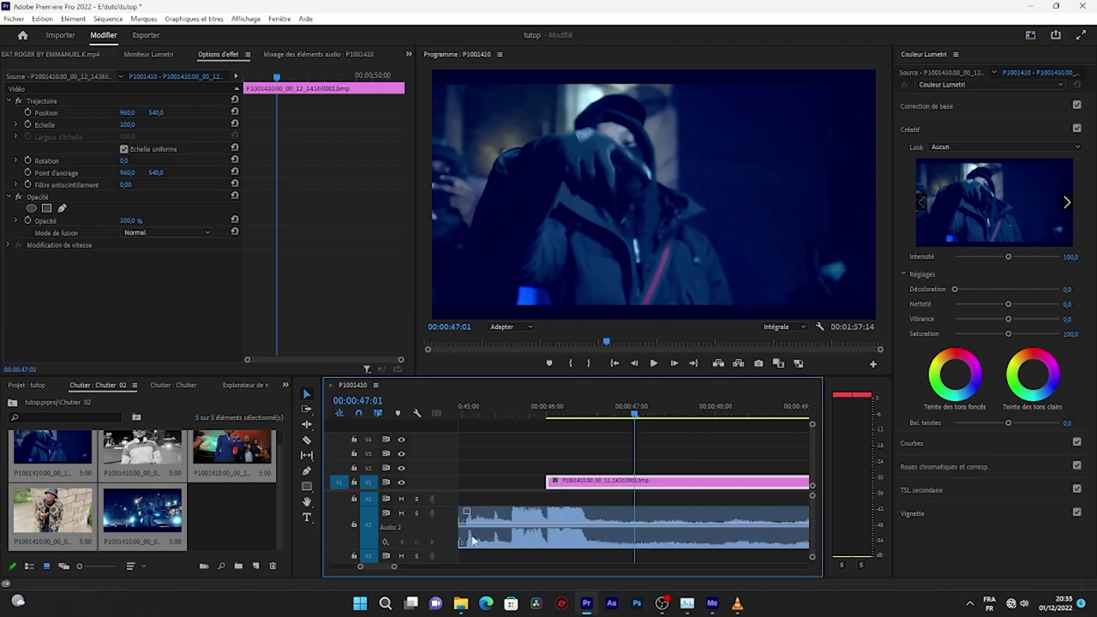
left_click_drag(631, 417, 587, 427)
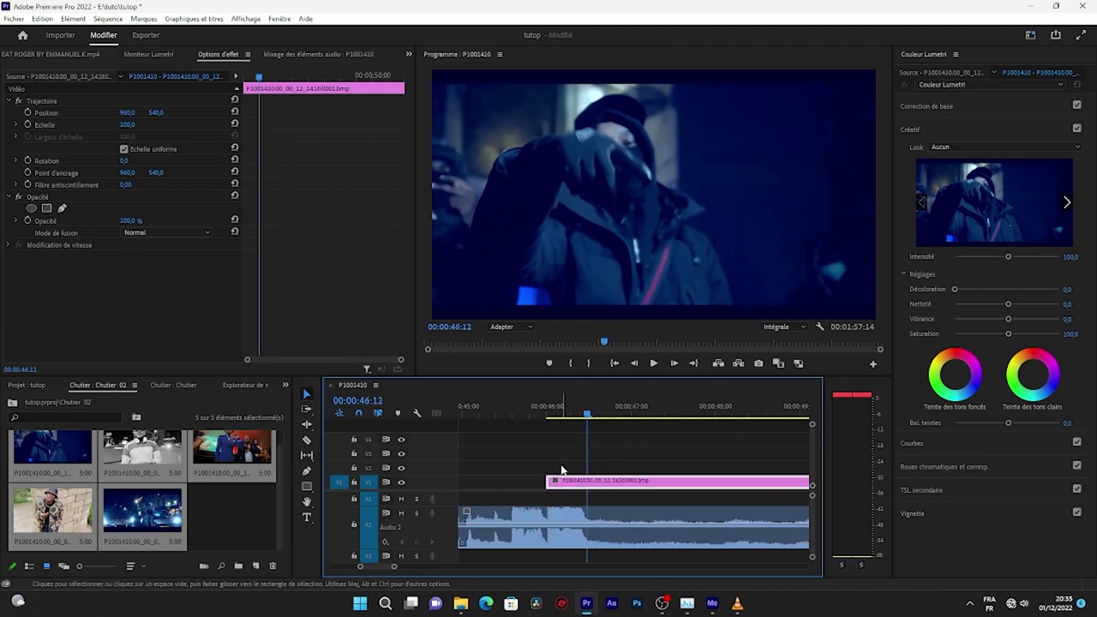
mouse_move(549, 480)
left_mouse_down()
mouse_move(576, 471)
mouse_move(598, 485)
left_mouse_up()
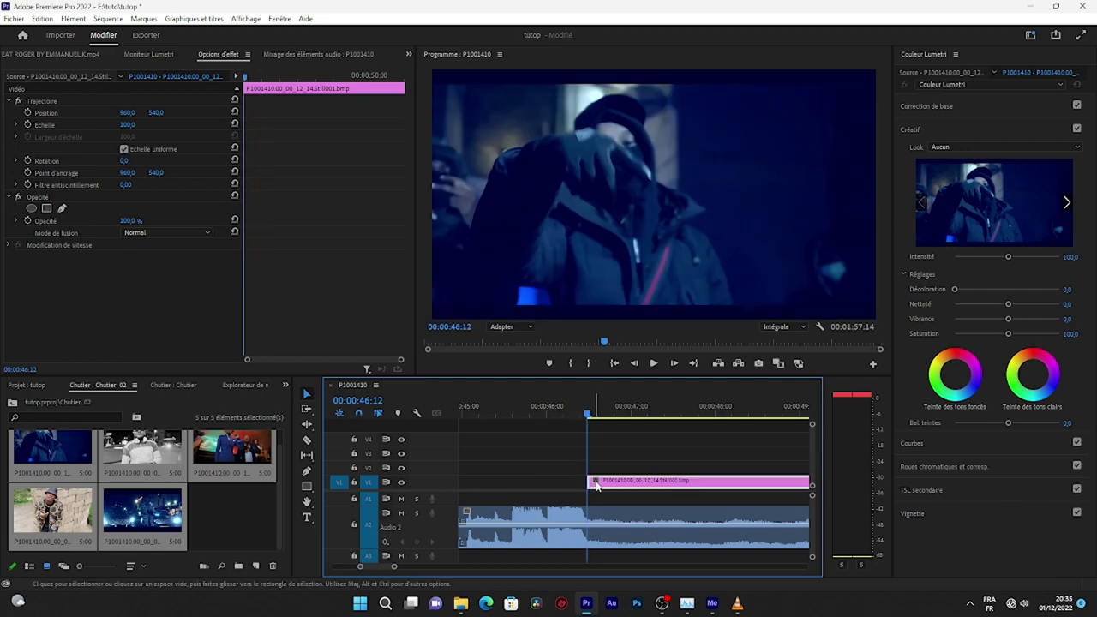
key("Right")
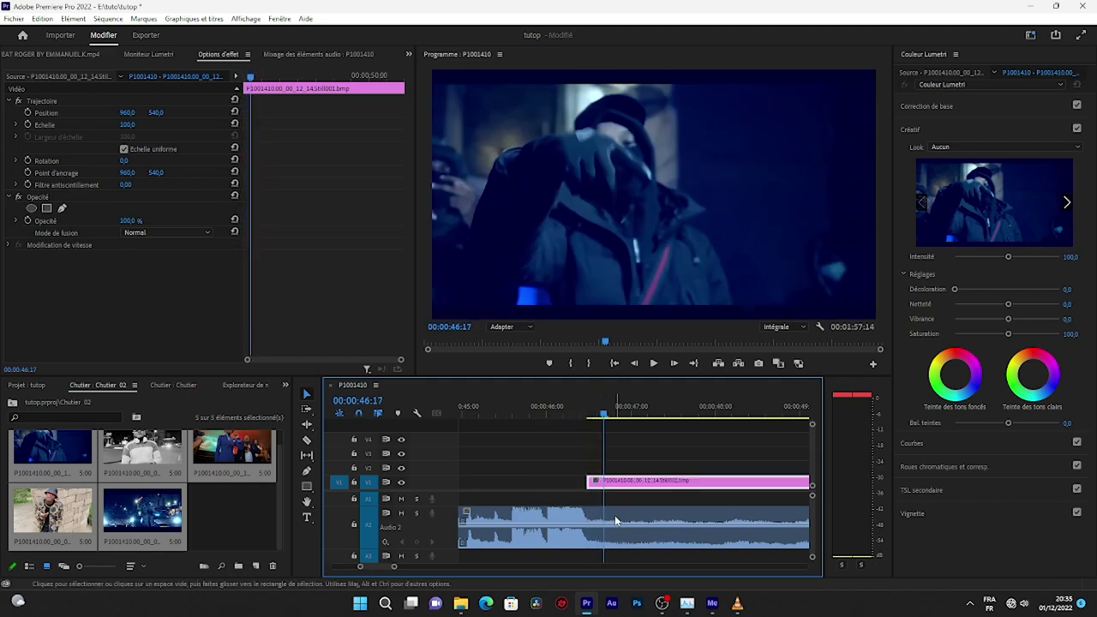
key("c")
left_click(607, 482)
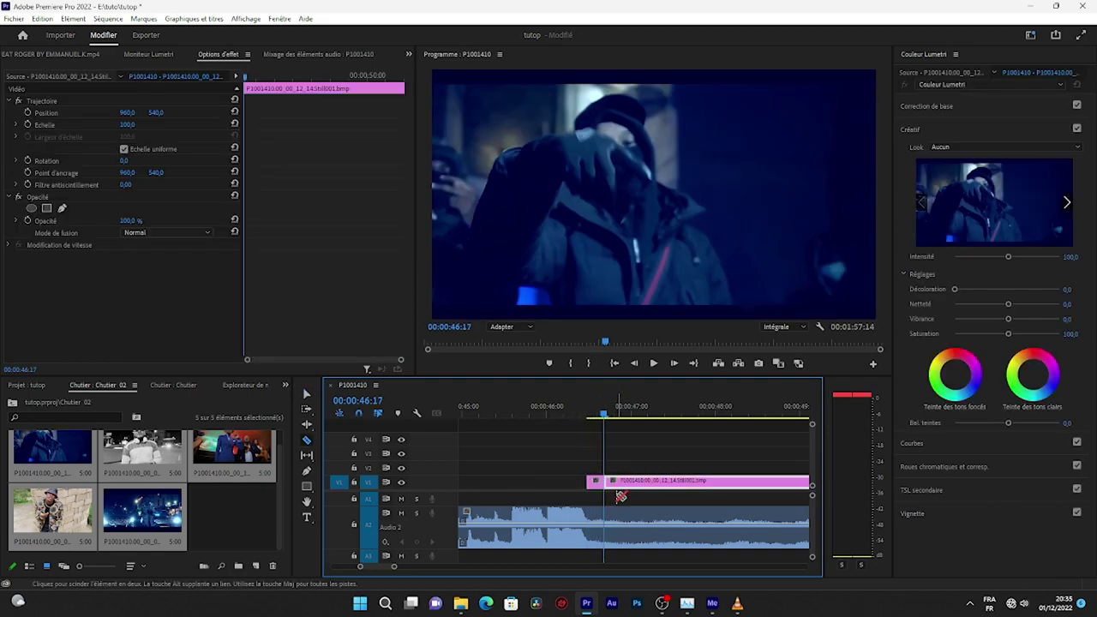
key("Delete")
- Ripple-trim the next two stills to end a few frames after the playhead
left_click_drag(393, 566, 438, 579)
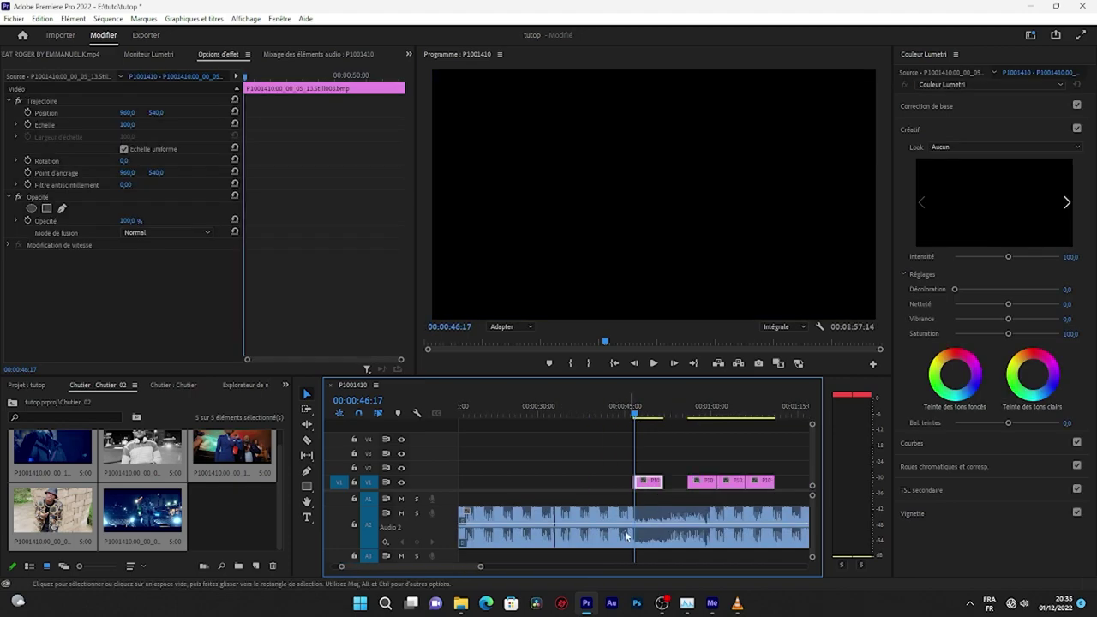
key("Right")
key("Right")
key("Right")
key("w")
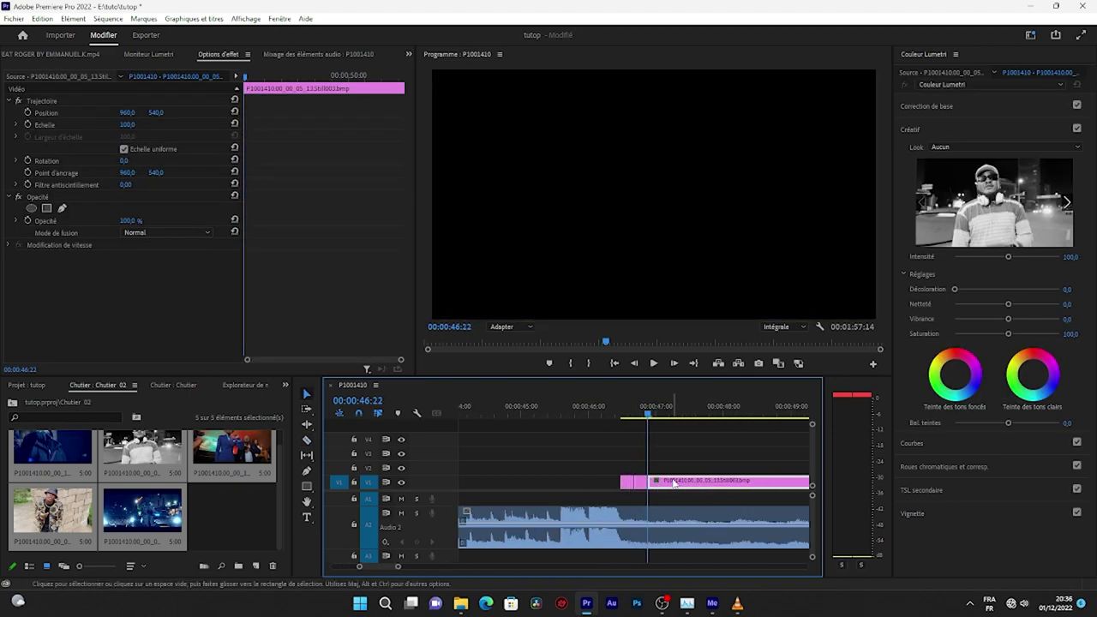
key("minus")
left_click_drag(425, 566, 382, 566)
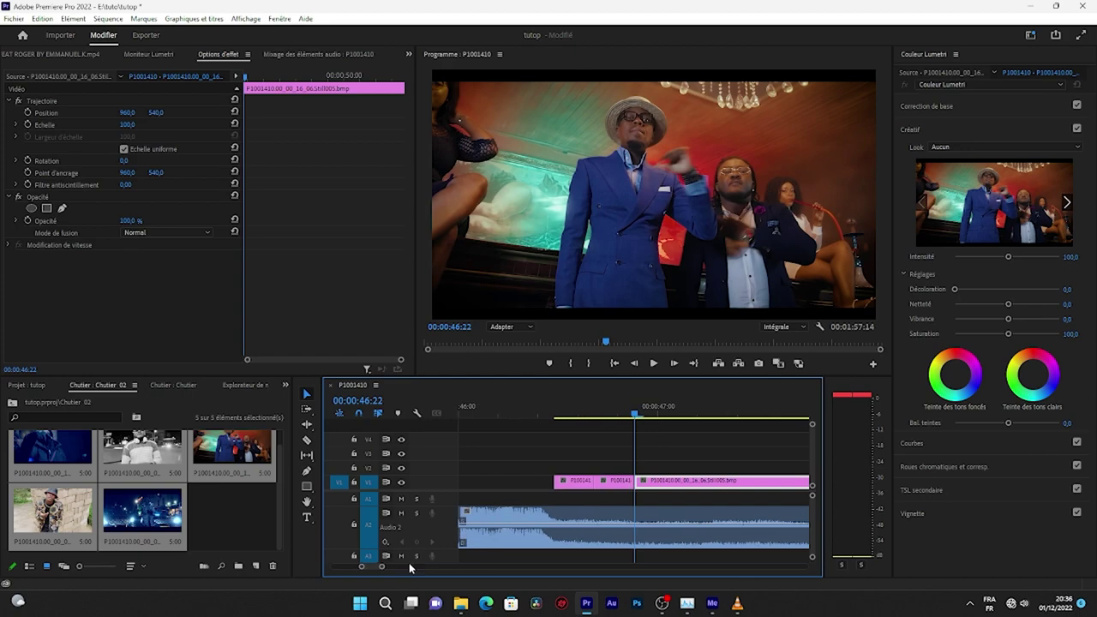
key("w")
key("minus")
key("minus")
key("minus")
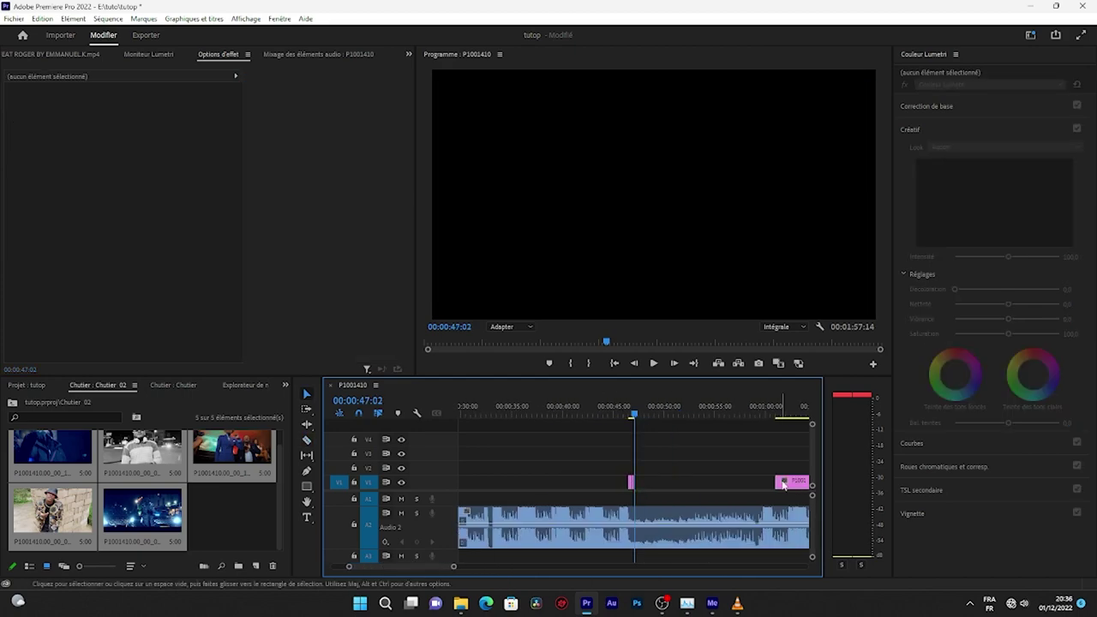
- Razor the next still into a brief flash and delete the leftover portion
key("equal")
key("equal")
key("equal")
key("Right")
key("Right")
key("Right")
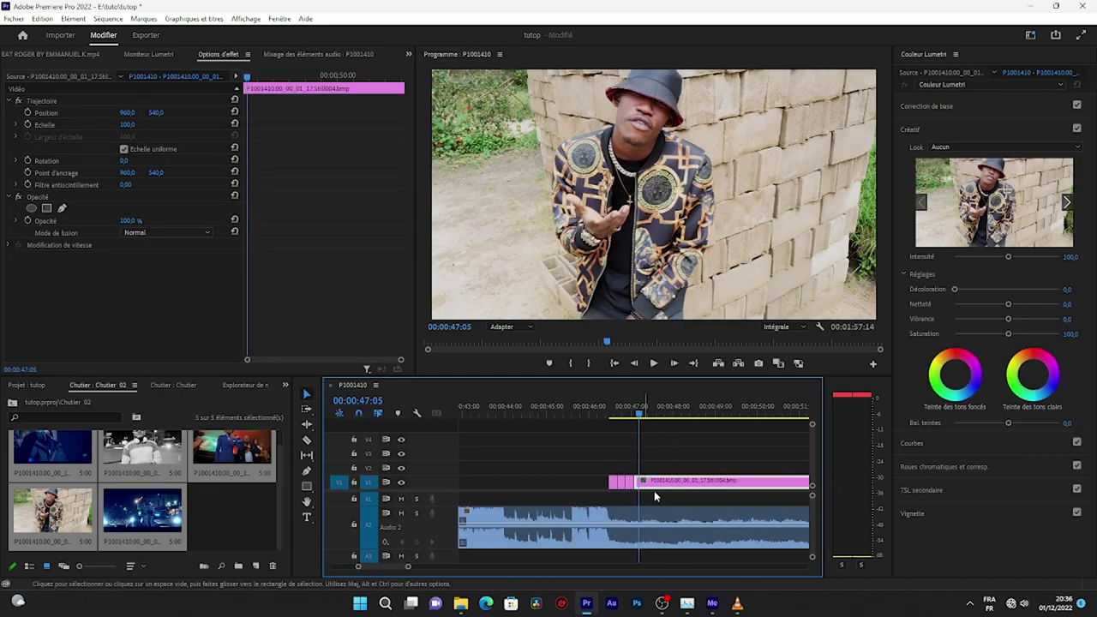
key("c")
left_click(644, 478)
key("v")
left_click(686, 481)
key("Delete")
key("minus")
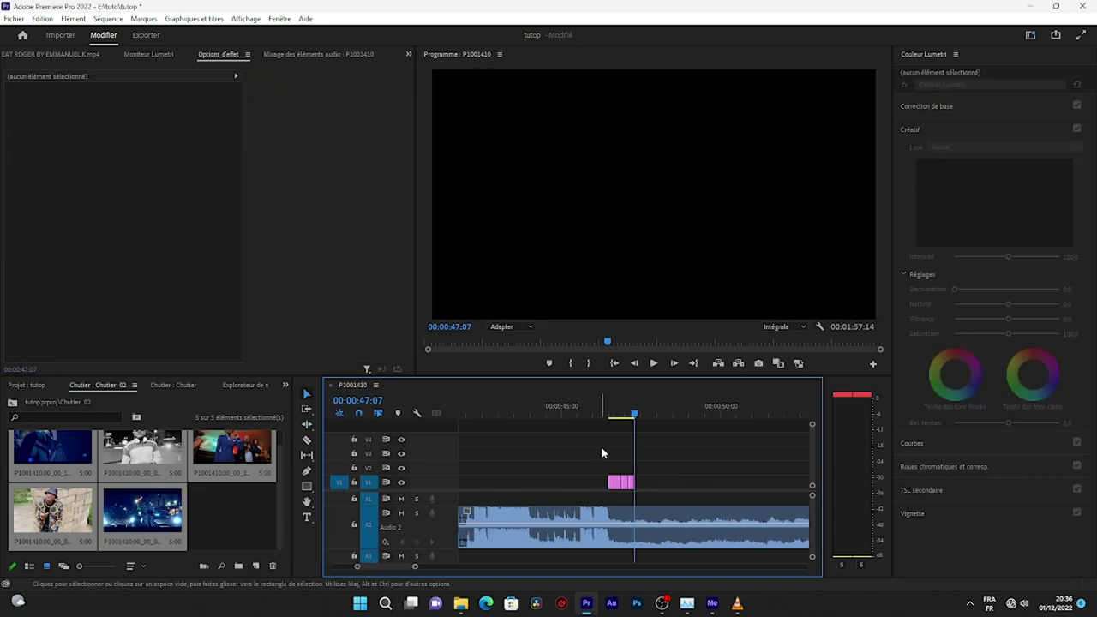
key("space")
- Nudge the stills slightly later and replay the freeze-frame burst from its start several times
mouse_move(661, 455)
left_mouse_down()
mouse_move(622, 479)
mouse_move(645, 487)
left_mouse_up()
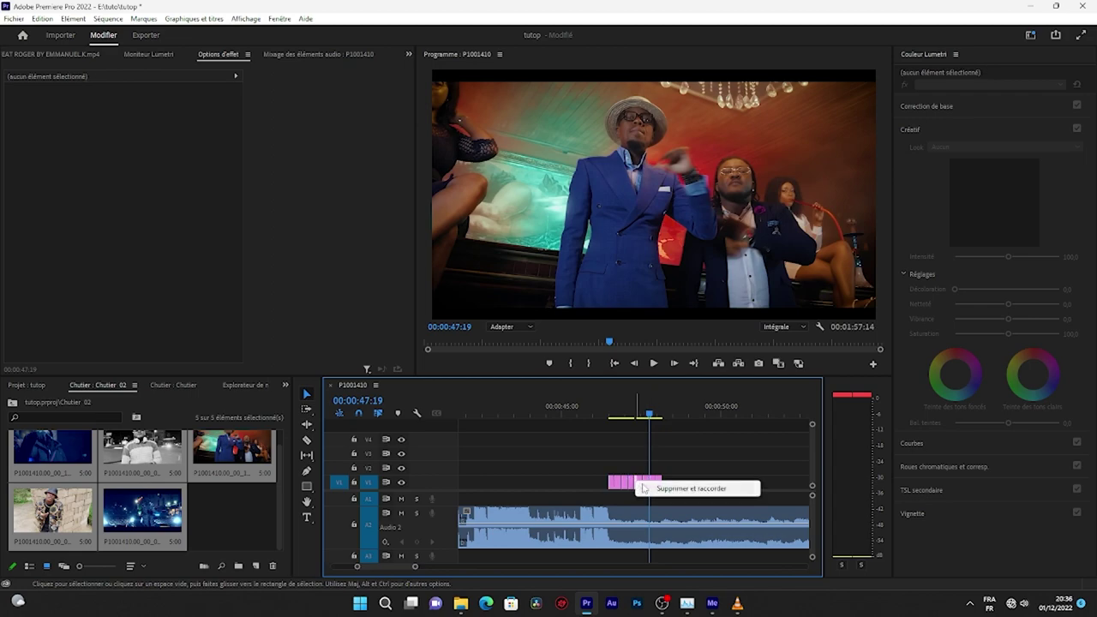
left_click(636, 485)
key("Up")
key("space")
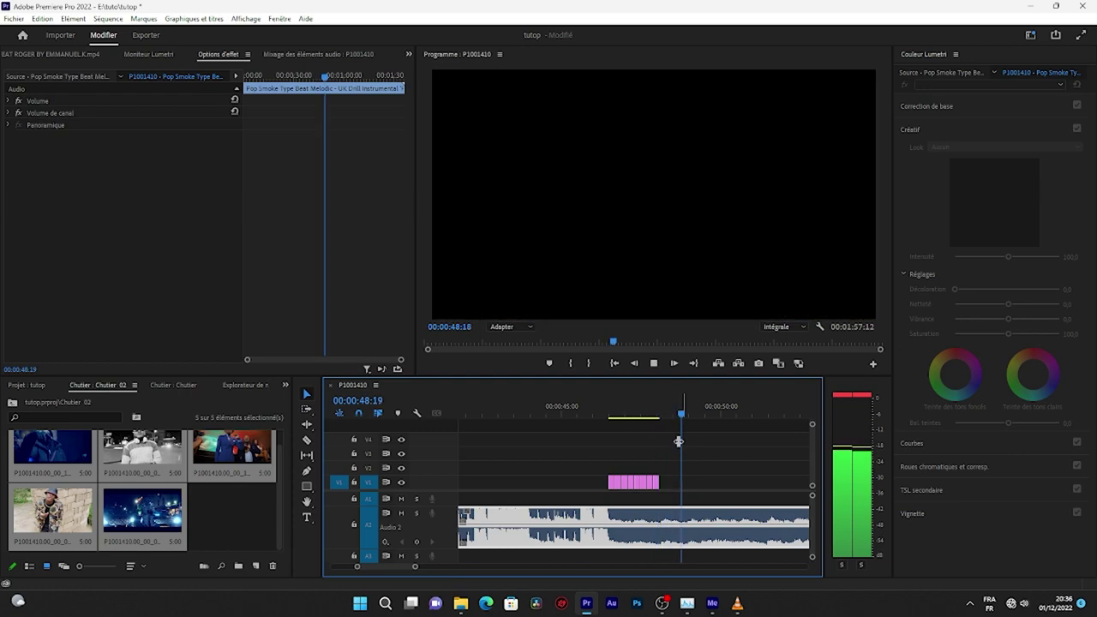
key("space")
key("Up")
key("space")
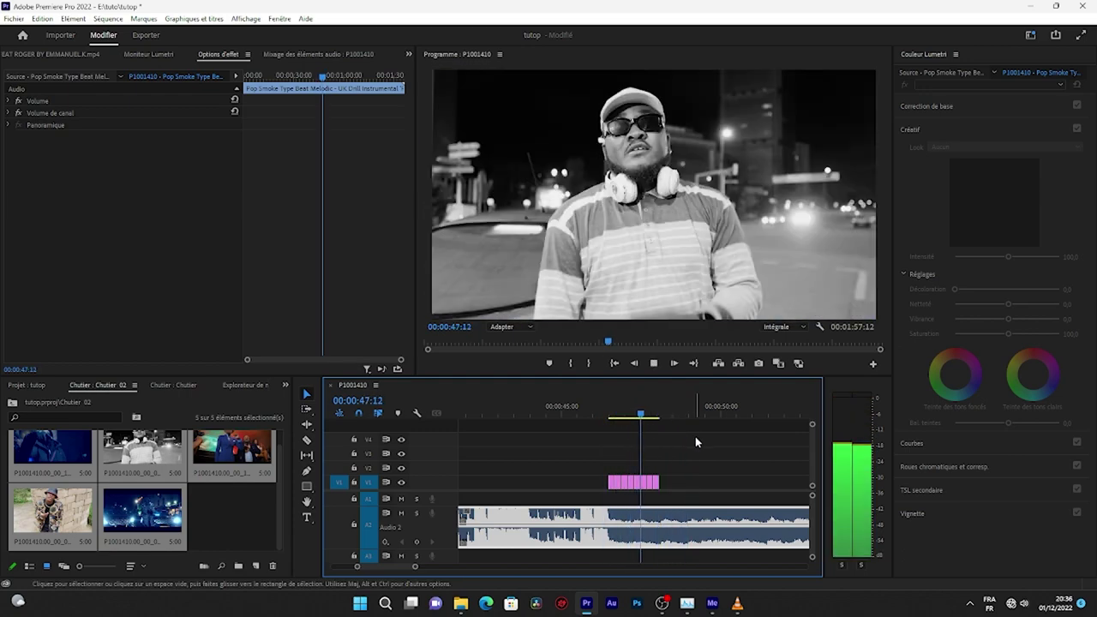
key("space")
key("Up")
key("space")
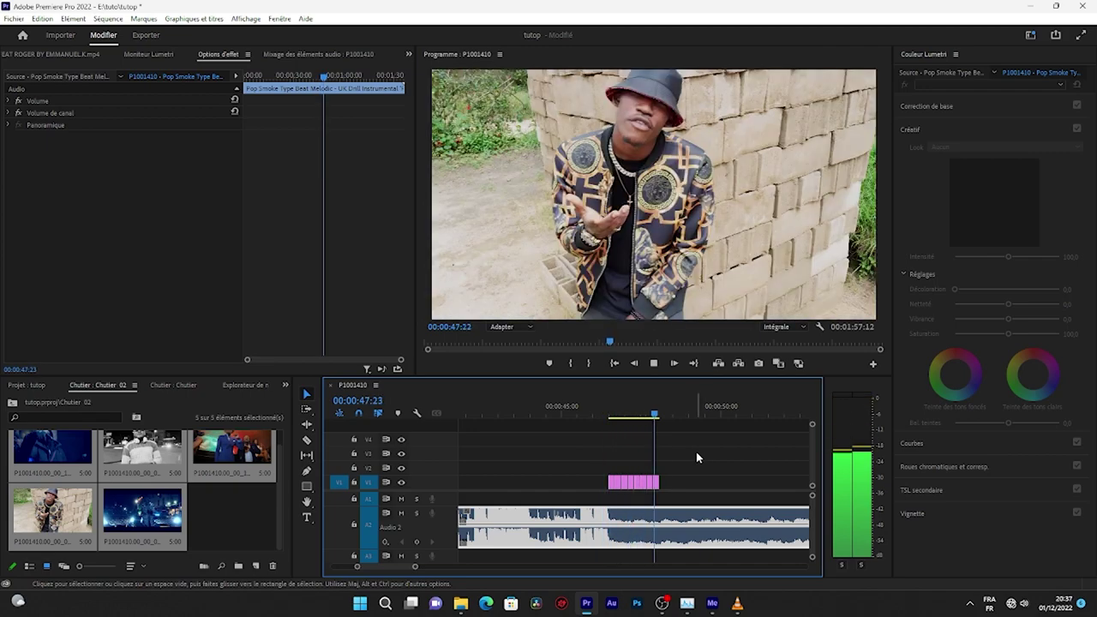
key("space")
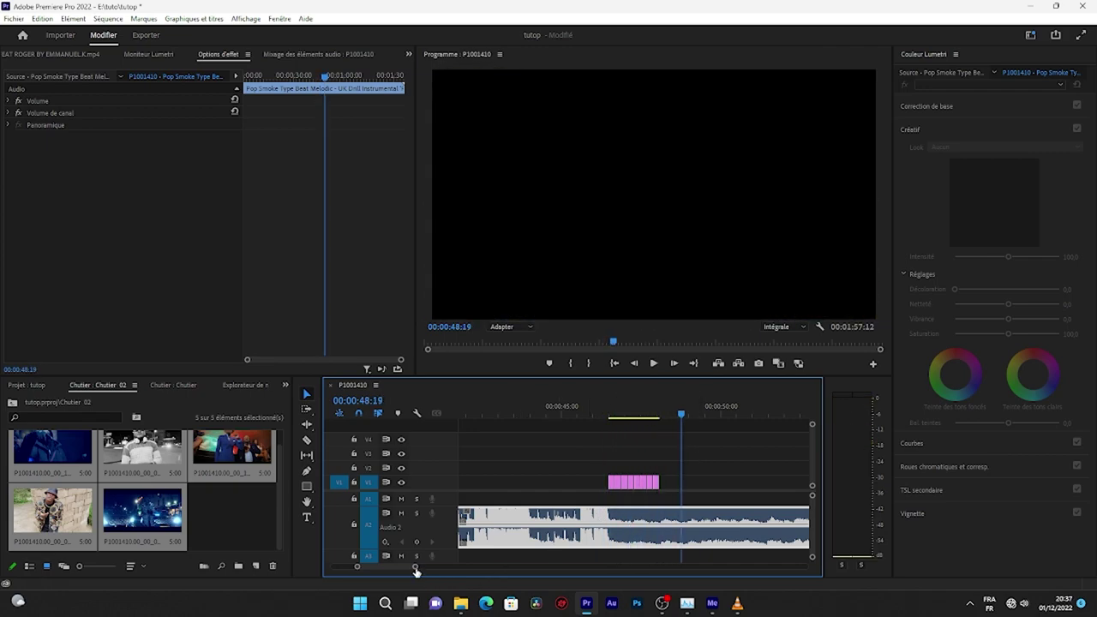
left_click_drag(416, 567, 471, 567)
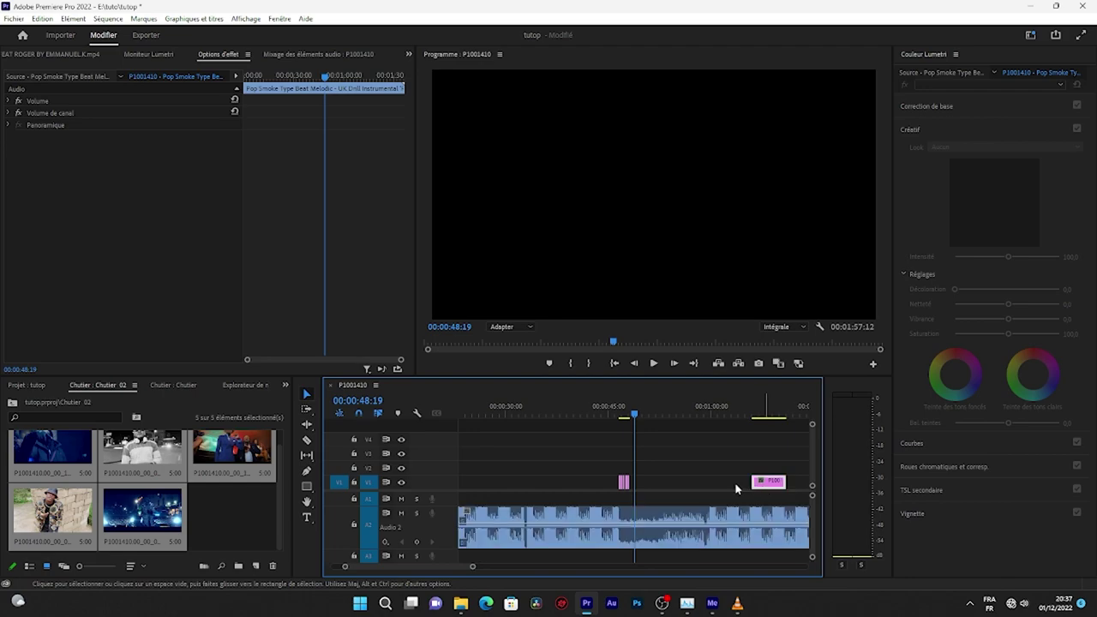
- Move the next still left into the burst and shorten it to under a second
left_click_drag(758, 493, 648, 490)
left_click(645, 413)
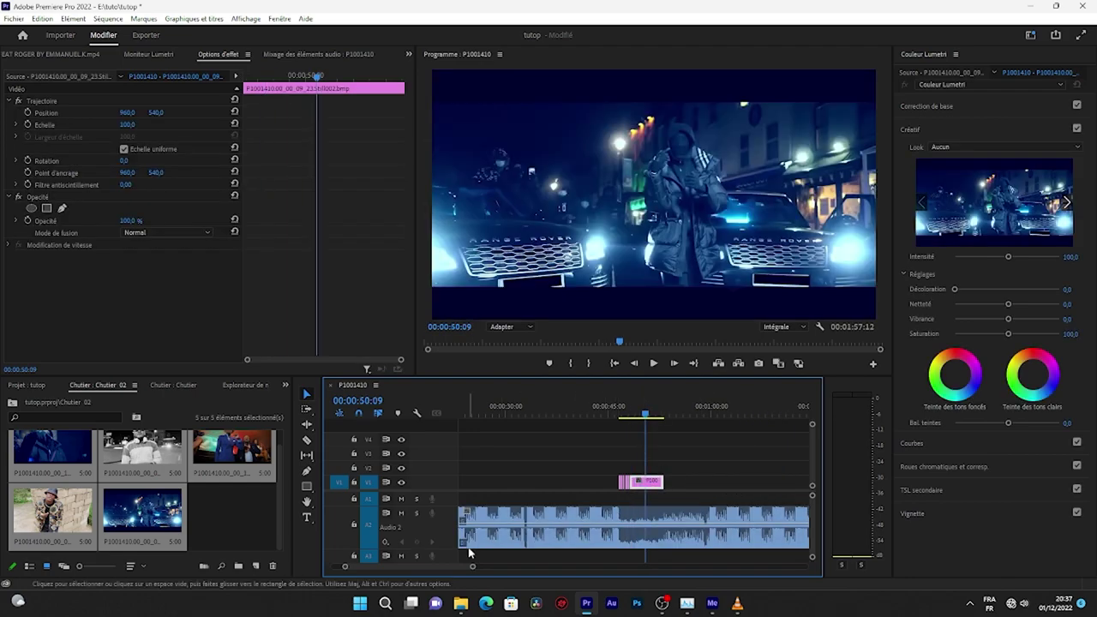
left_click_drag(473, 569, 435, 568)
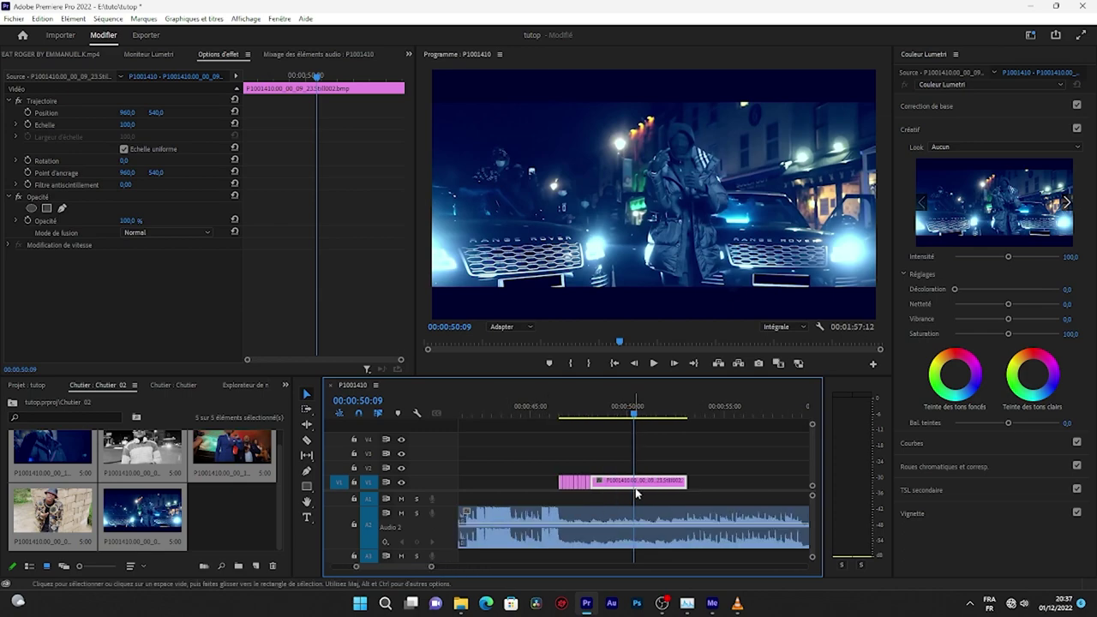
left_click_drag(685, 481, 597, 476)
- Trim the end of the V1 still clips slightly earlier and play back the result
left_click(583, 415)
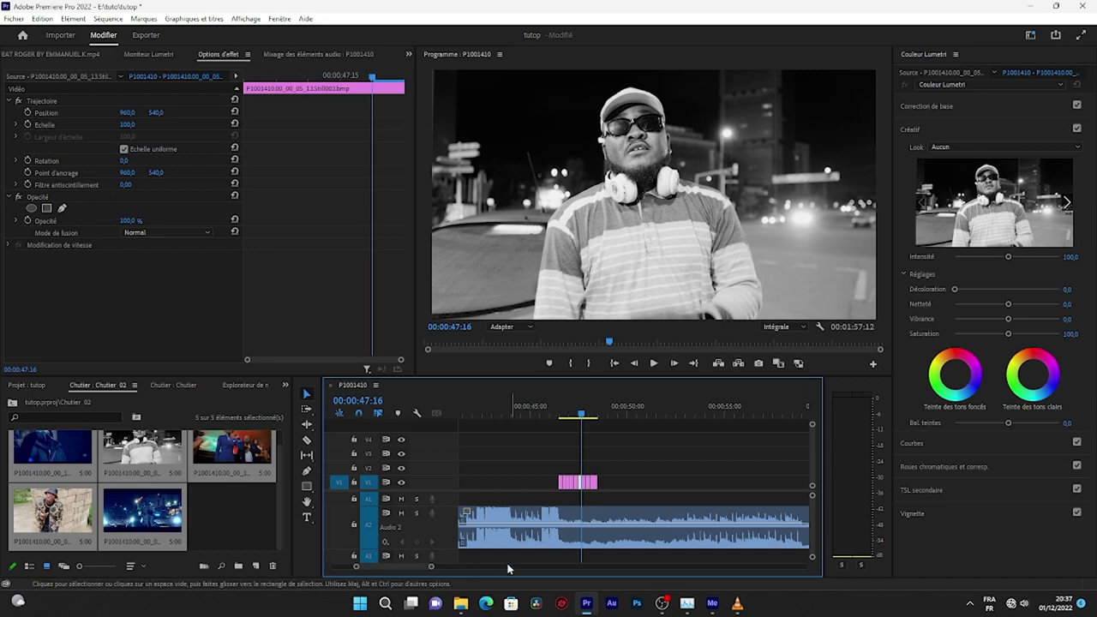
left_click_drag(431, 569, 399, 568)
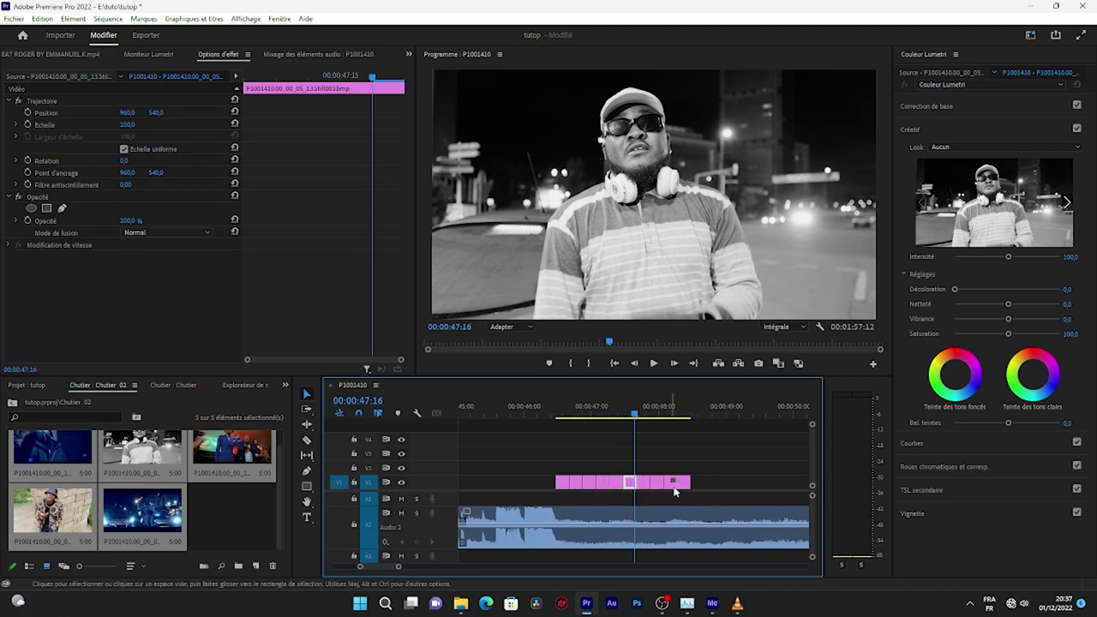
left_click_drag(687, 478, 677, 480)
key("space")
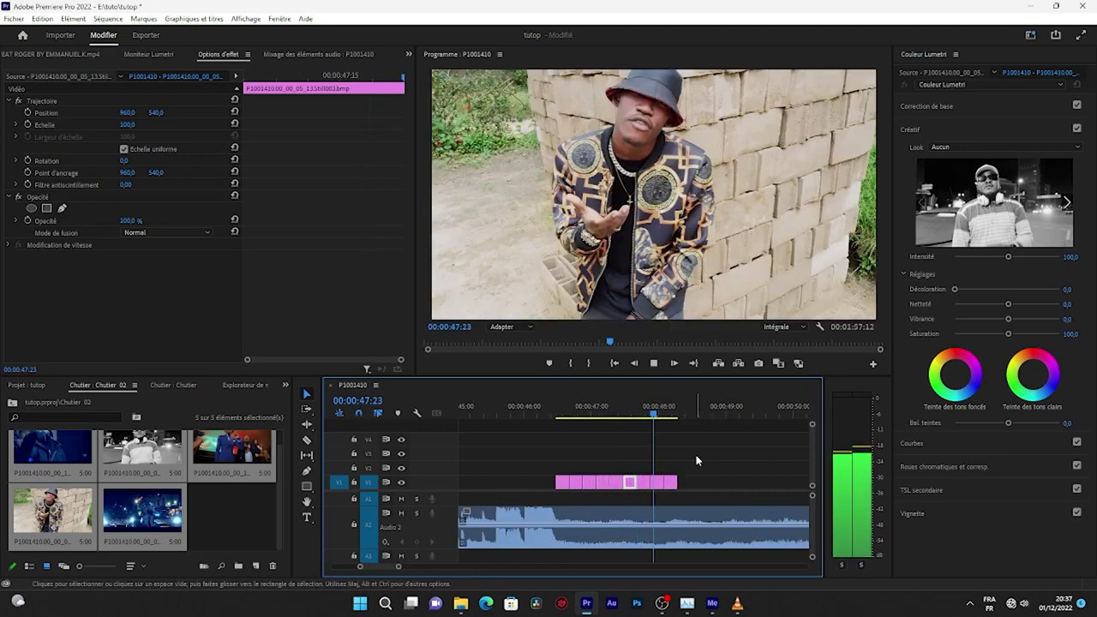
left_click(629, 486)
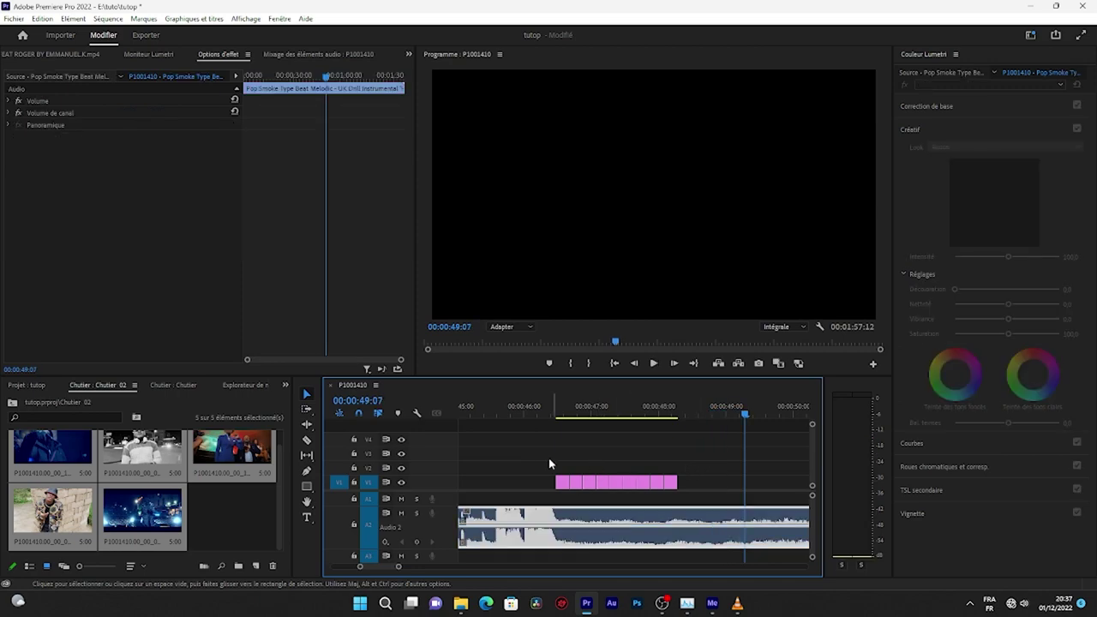
- Review the burst from just before the stills, then select only the V1 still clips
left_click_drag(541, 460, 563, 540)
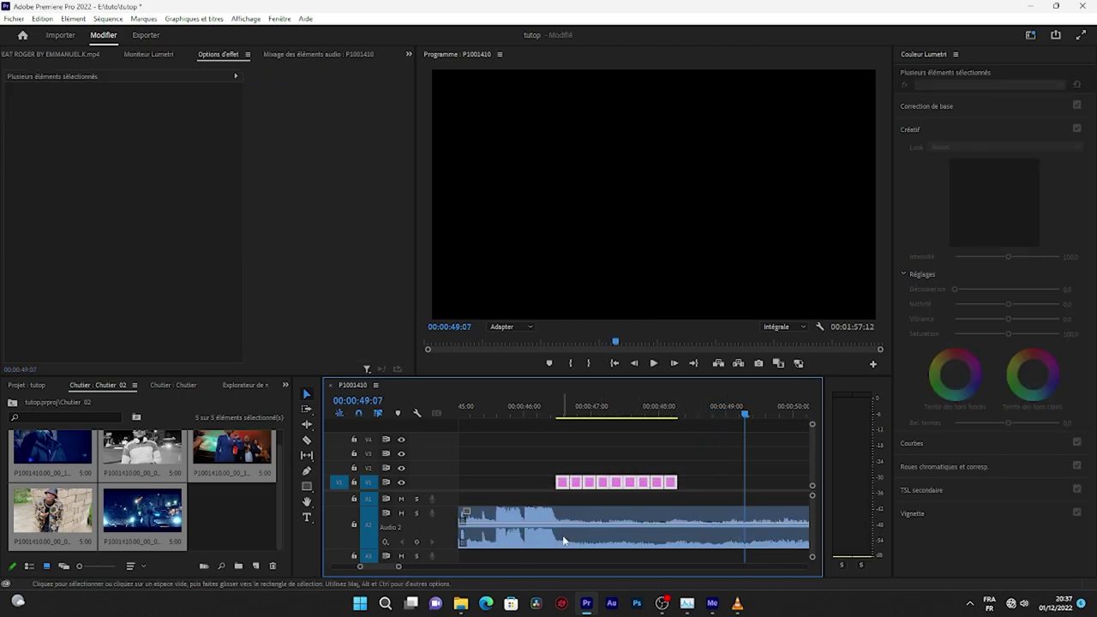
mouse_move(398, 565)
left_mouse_down()
mouse_move(479, 562)
mouse_move(411, 562)
left_mouse_up()
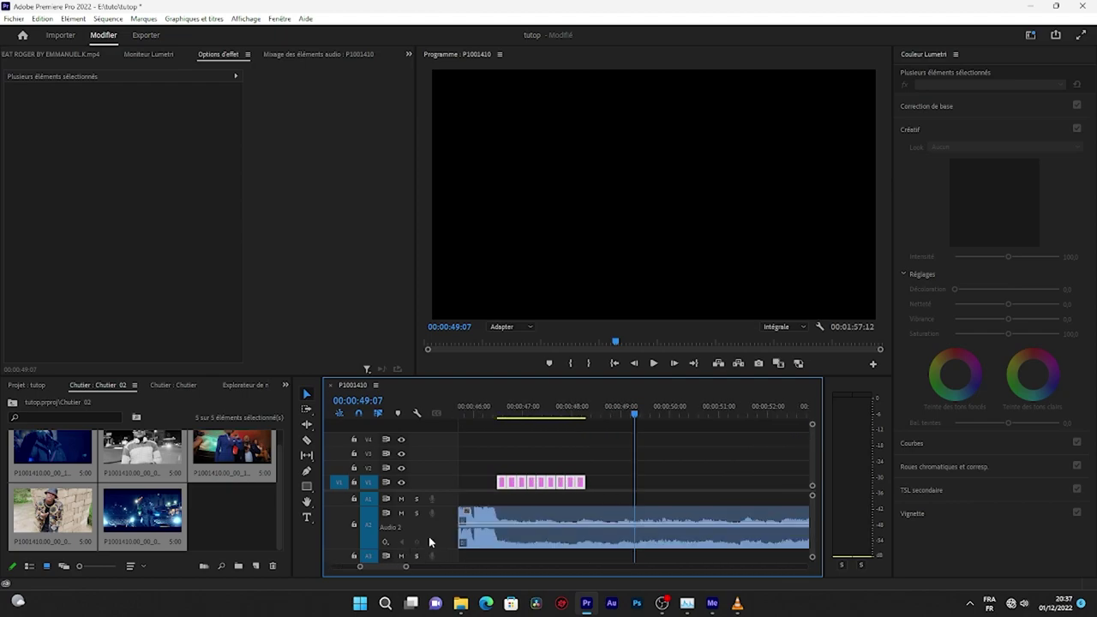
left_click(497, 411)
key("space")
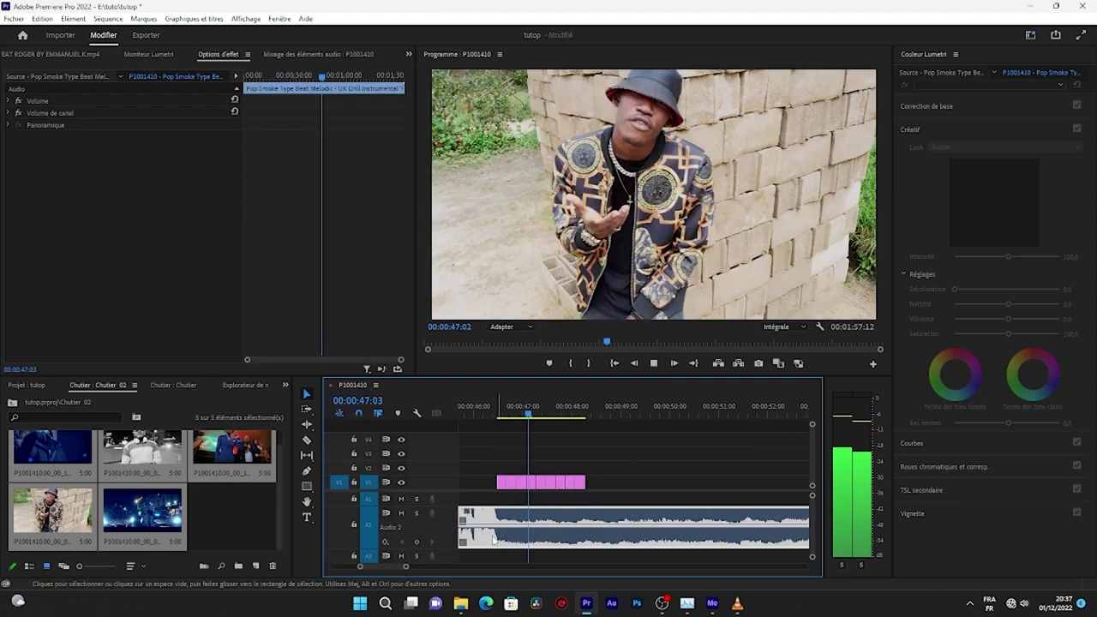
key("space")
left_click_drag(405, 572, 413, 567)
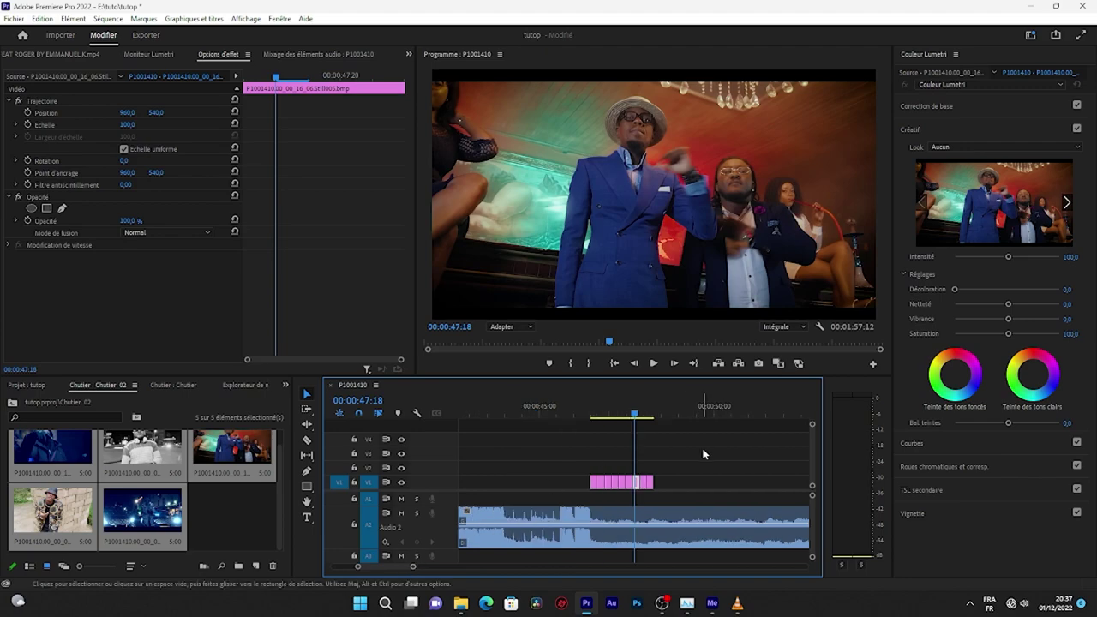
left_click_drag(702, 451, 588, 532)
left_click_drag(586, 464, 656, 487)
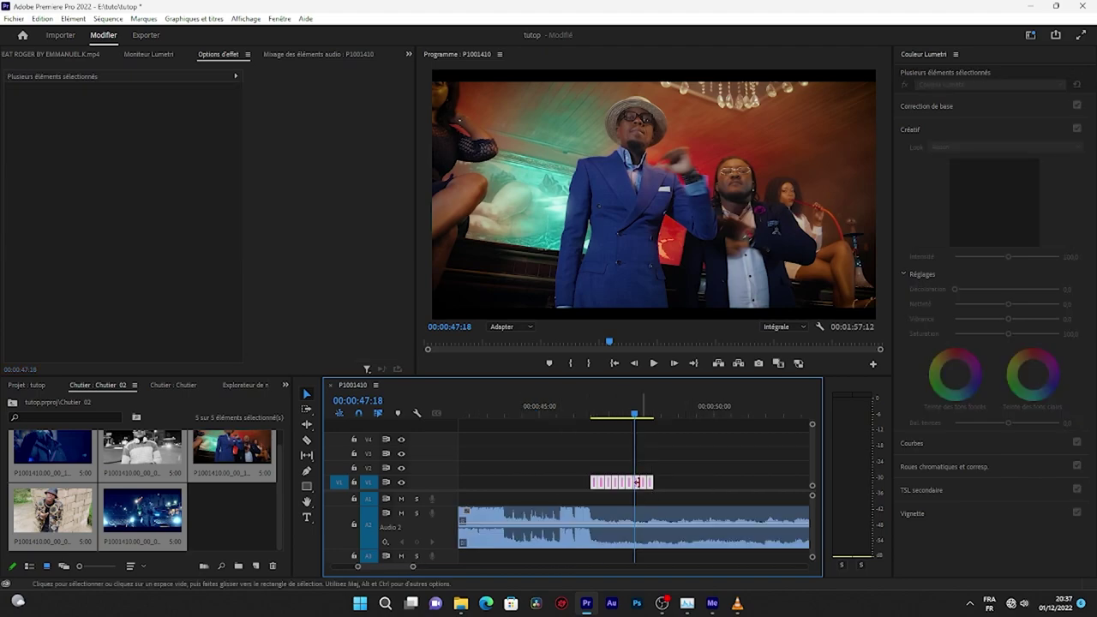
- Nest the selected V1 stills as 'Séquence imbriquée 01' and play the nested clip
right_click(639, 482)
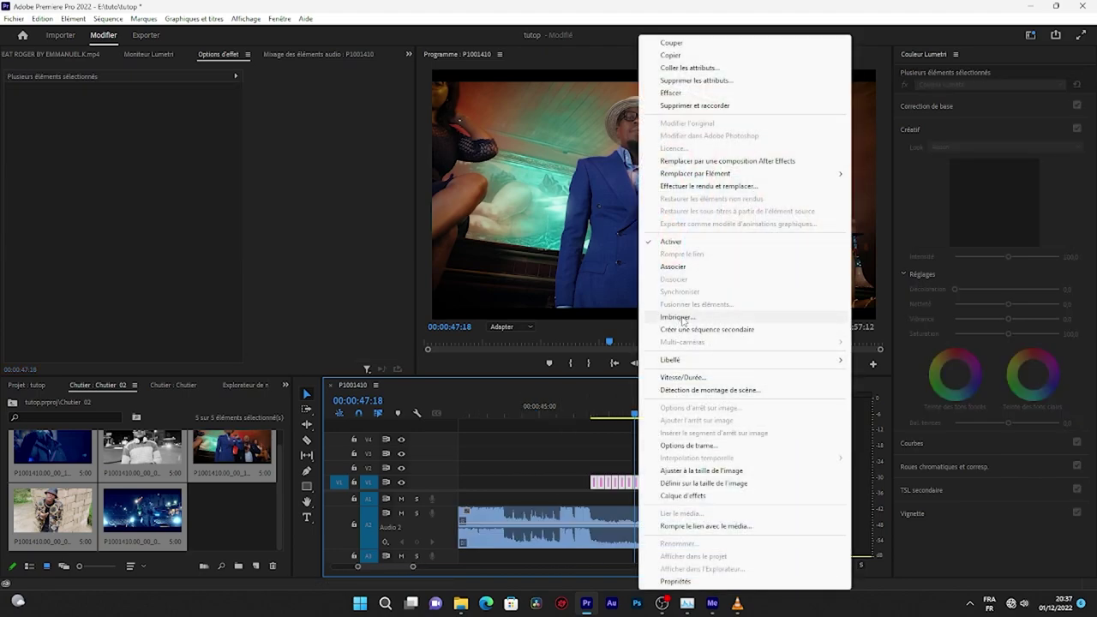
left_click(682, 318)
key("Return")
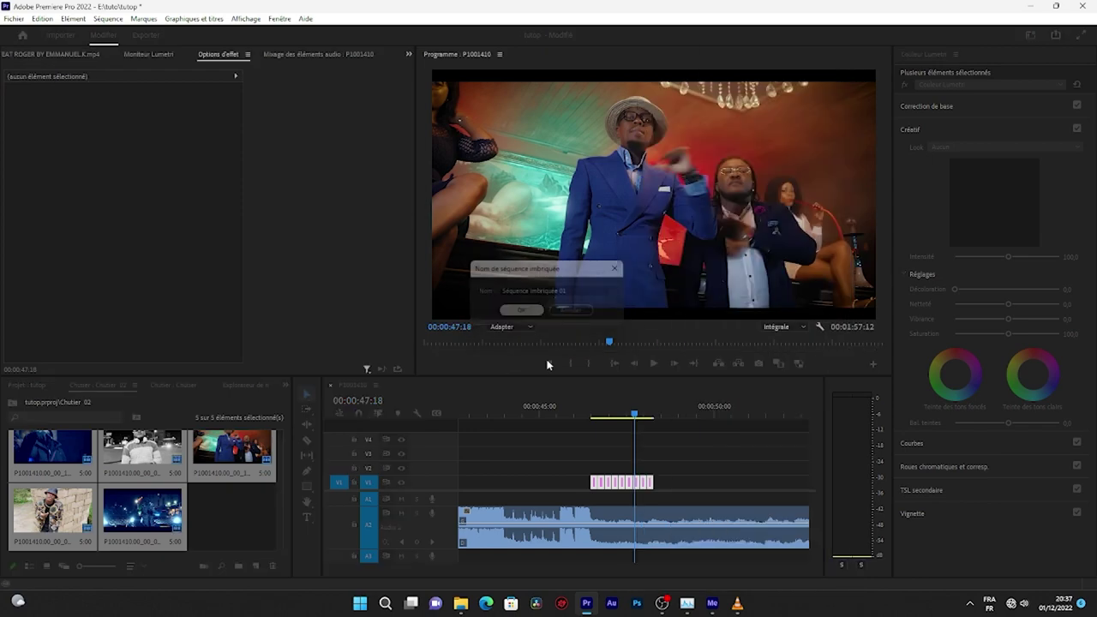
left_click(578, 415)
key("space")
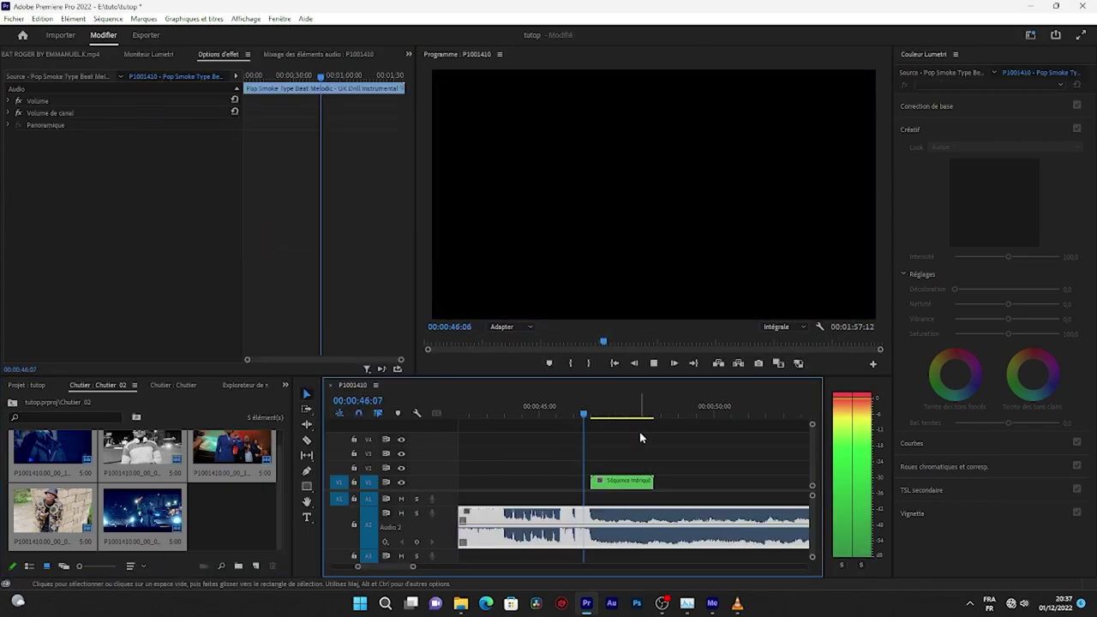
left_click(641, 433)
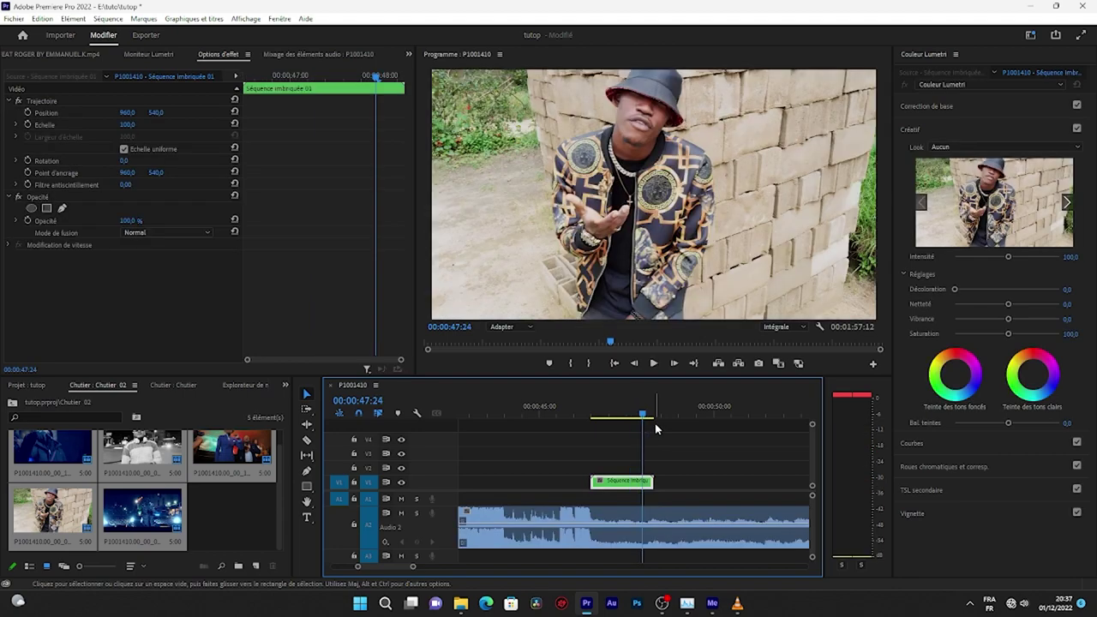
- Keyframe the nested clip's Échelle, placing a 110 keyframe at the clip start
left_click_drag(607, 423, 593, 422)
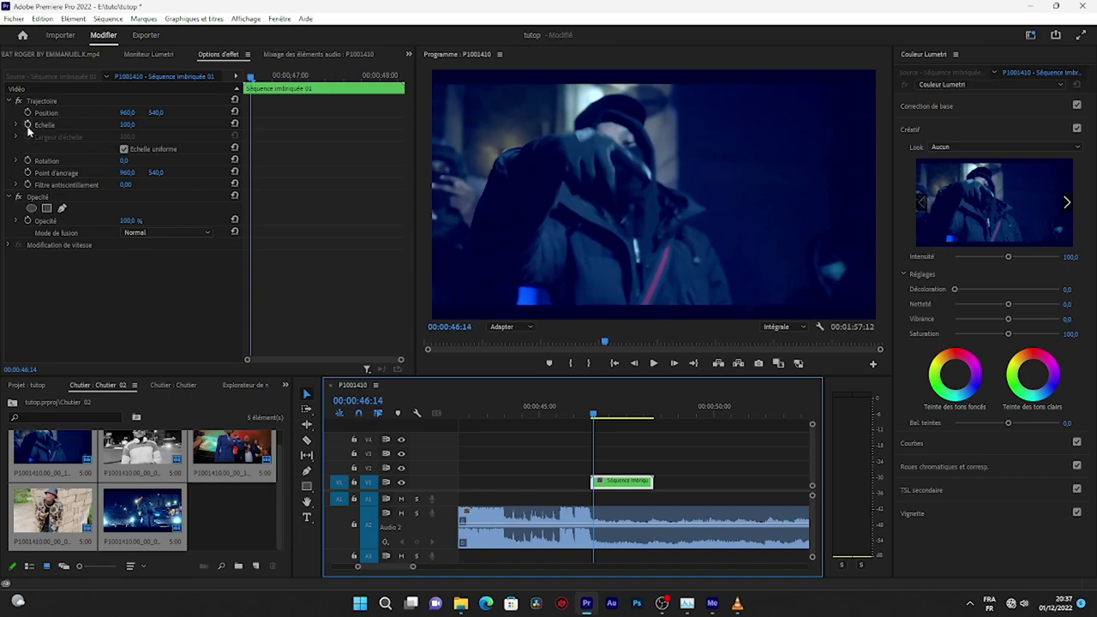
left_click(27, 125)
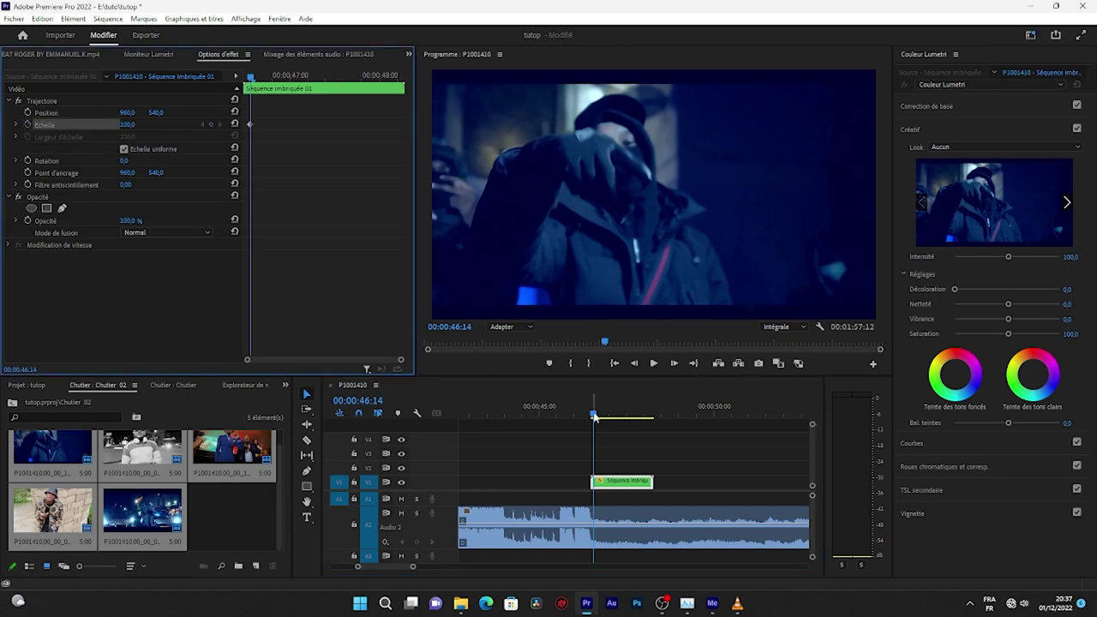
mouse_move(592, 416)
left_mouse_down()
mouse_move(647, 428)
mouse_move(623, 423)
left_mouse_up()
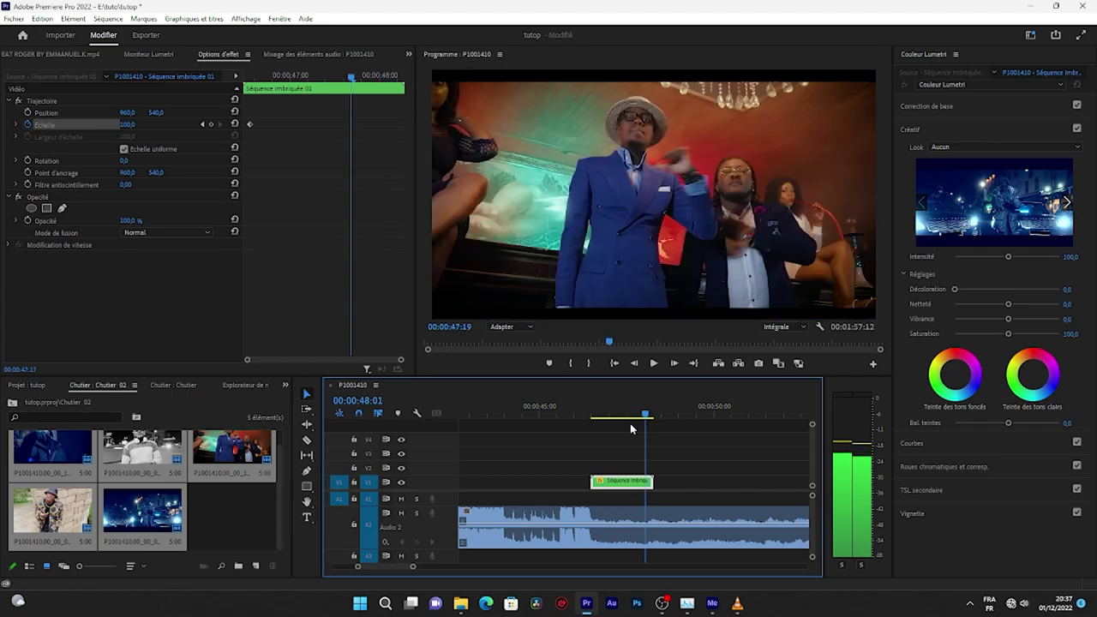
left_click(250, 124)
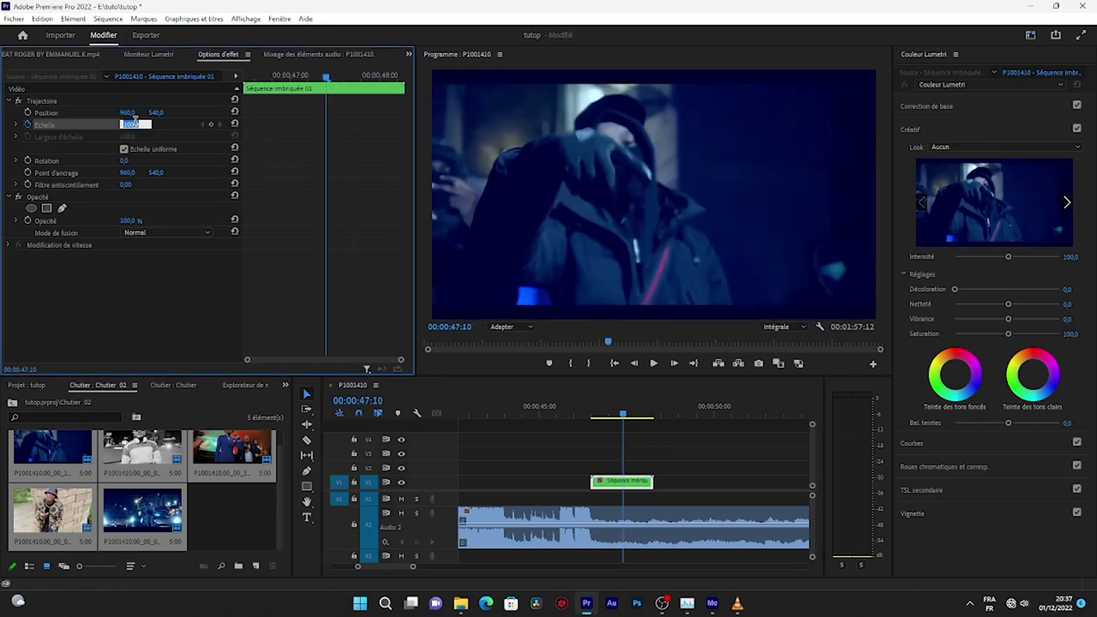
type("110")
key("Return")
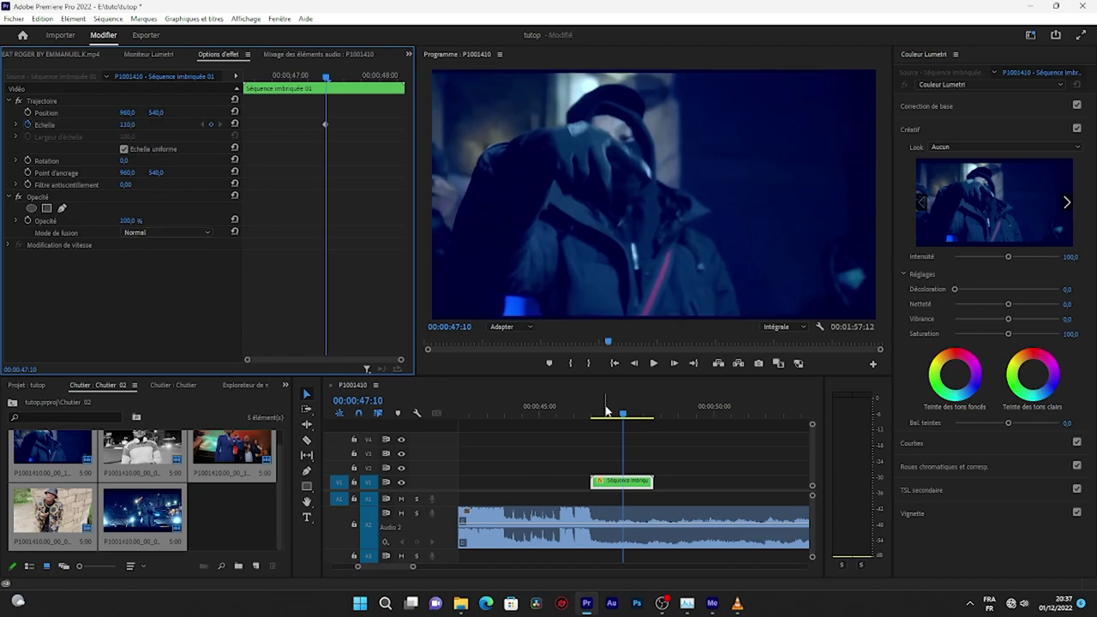
left_click_drag(605, 411, 591, 412)
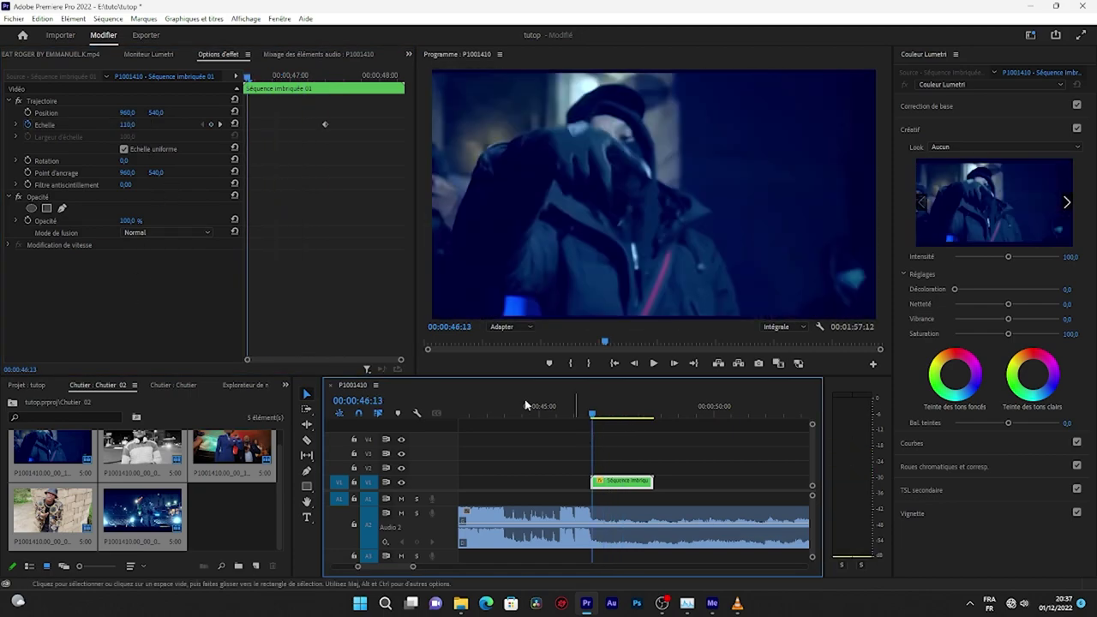
left_click_drag(323, 125, 246, 125)
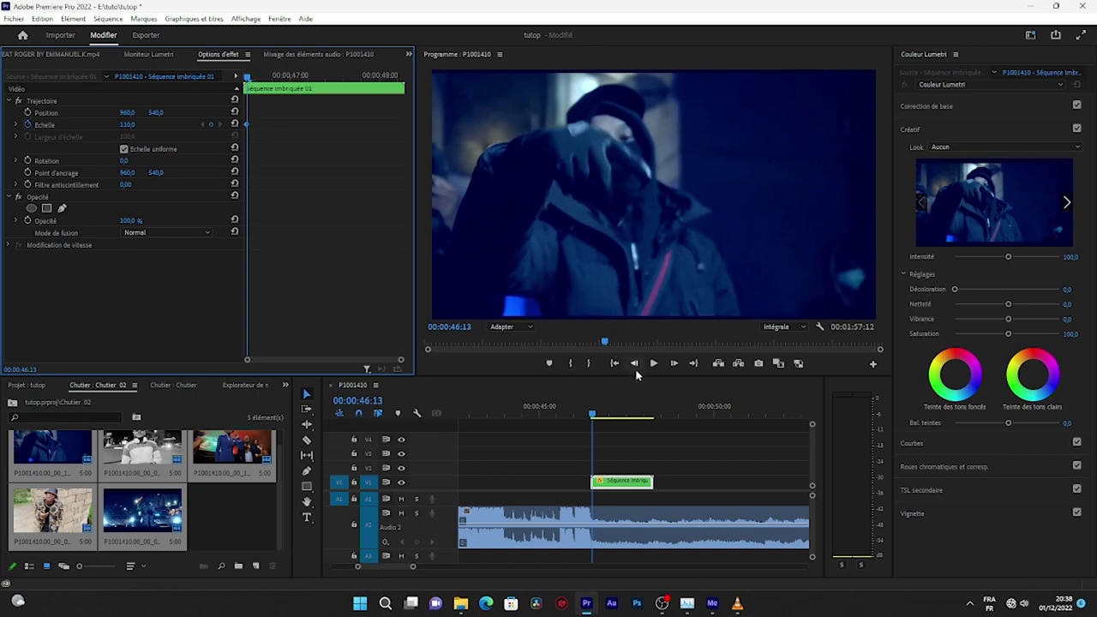
left_click_drag(595, 415, 651, 415)
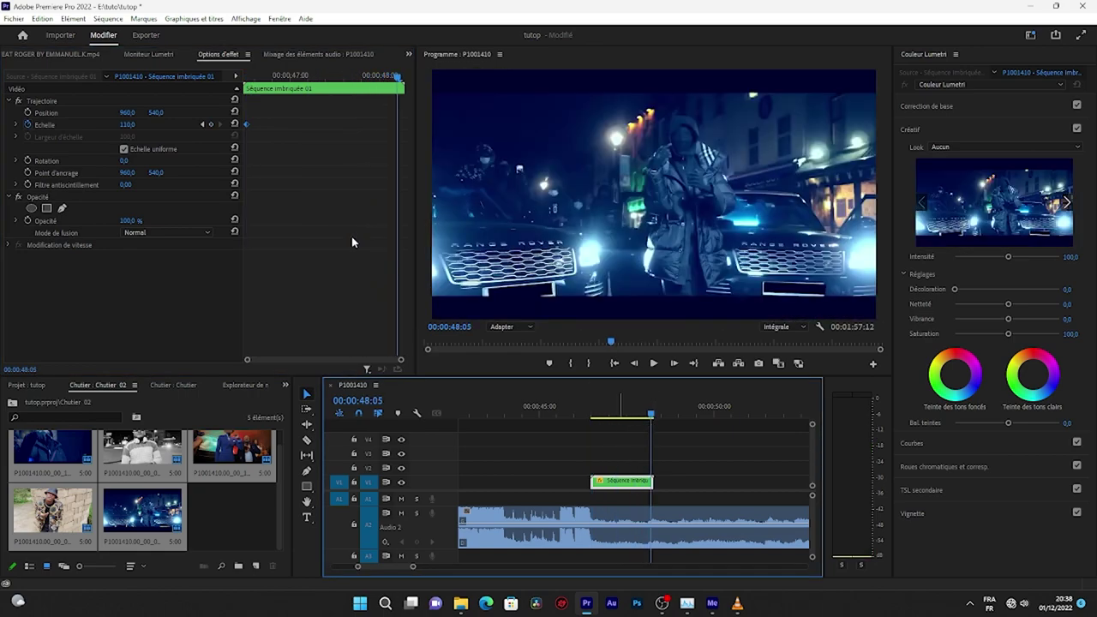
- Preview the Scale zoom animation on the nested clip twice, then deselect all clips
left_click_drag(595, 412, 588, 412)
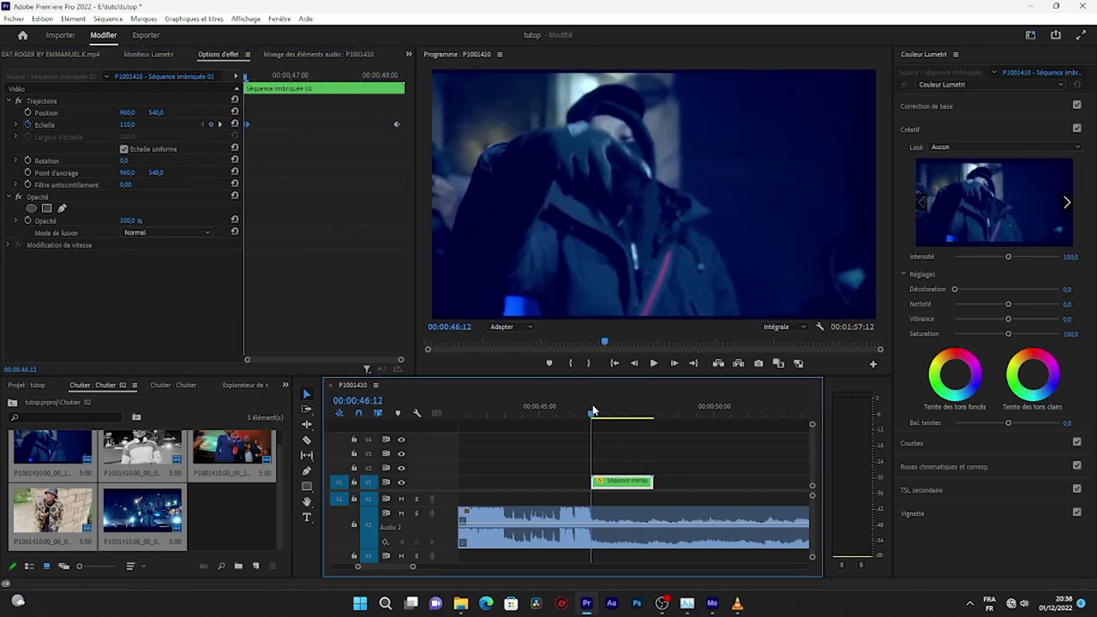
key("space")
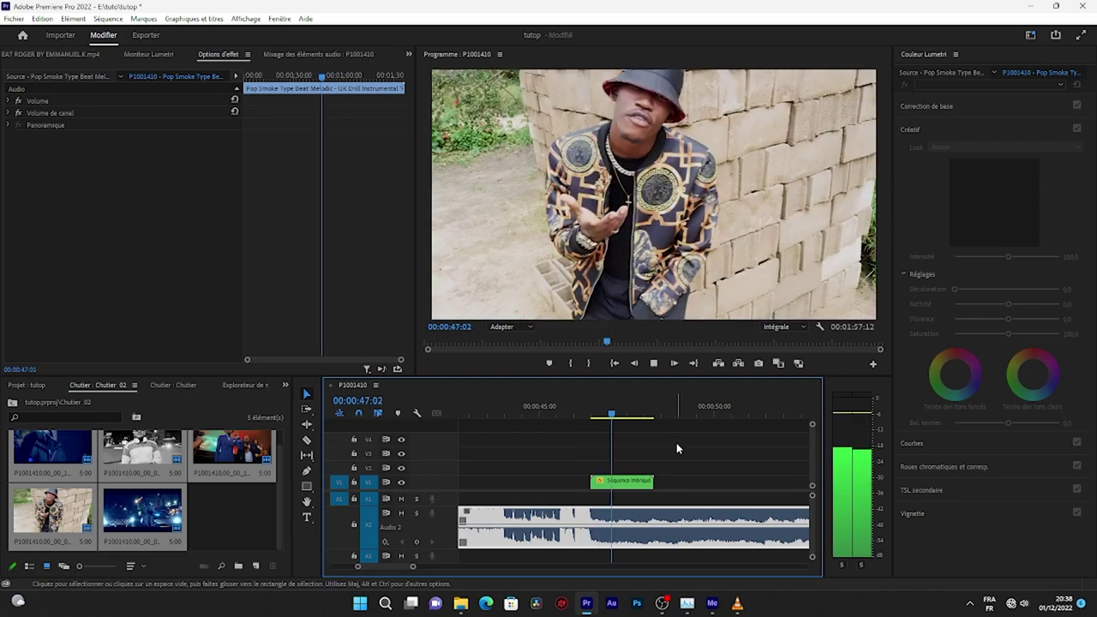
left_click(592, 411)
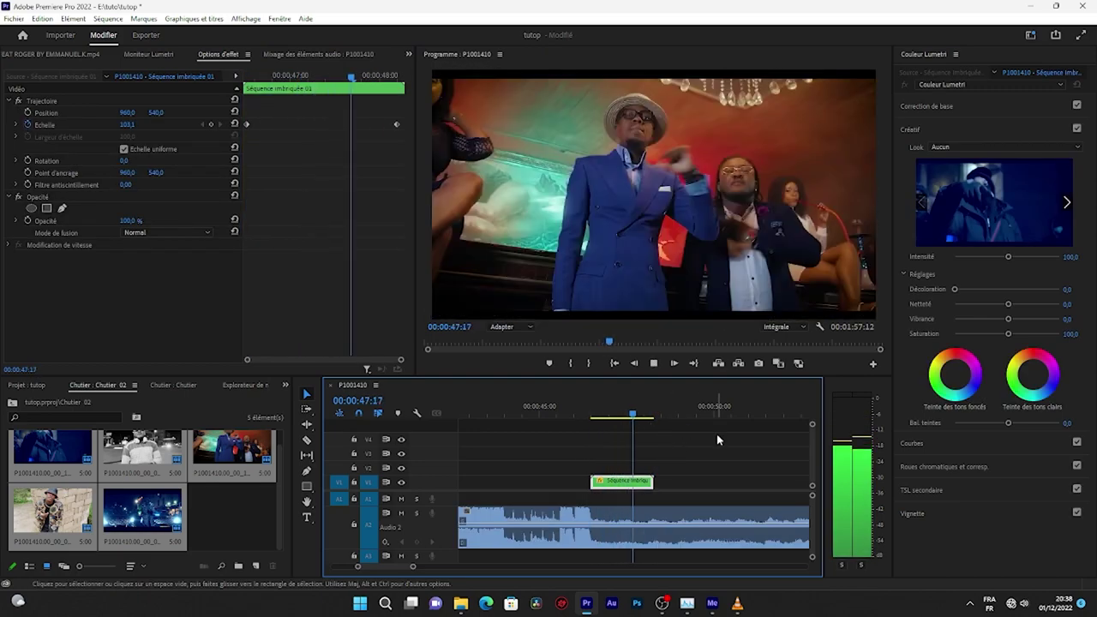
left_click(606, 413)
left_click(651, 525)
key("space")
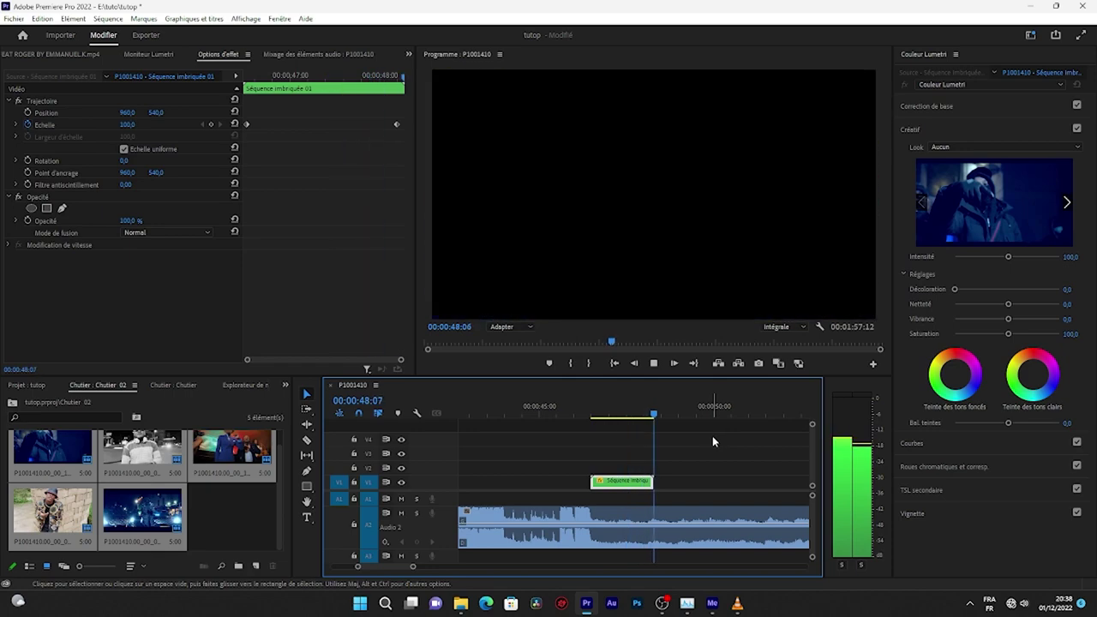
left_click(635, 414)
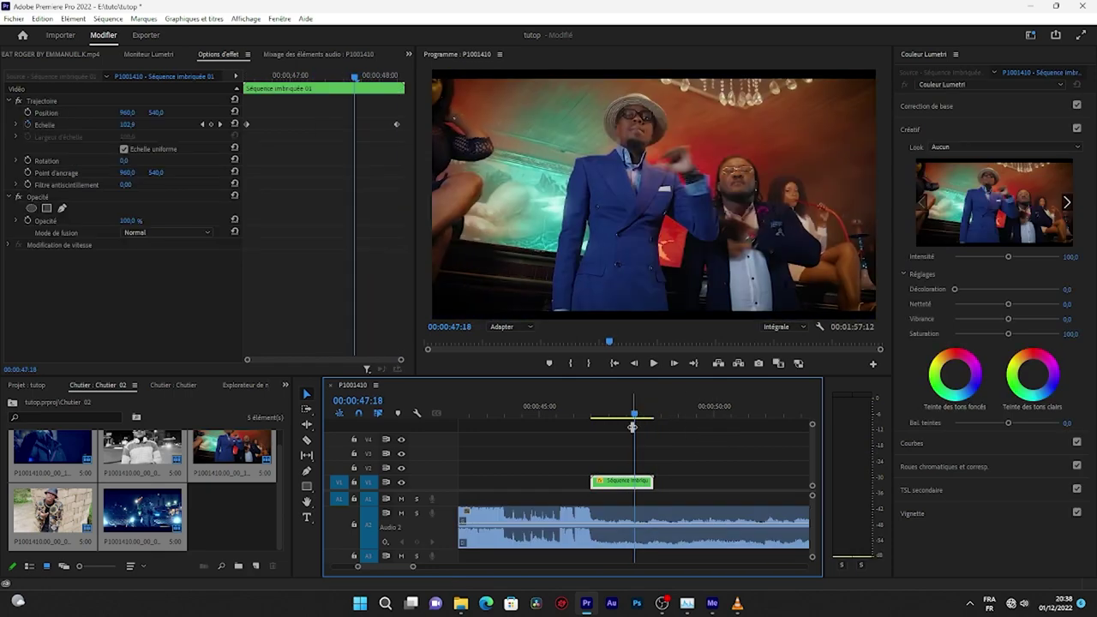
left_click(526, 453)
left_click(242, 509)
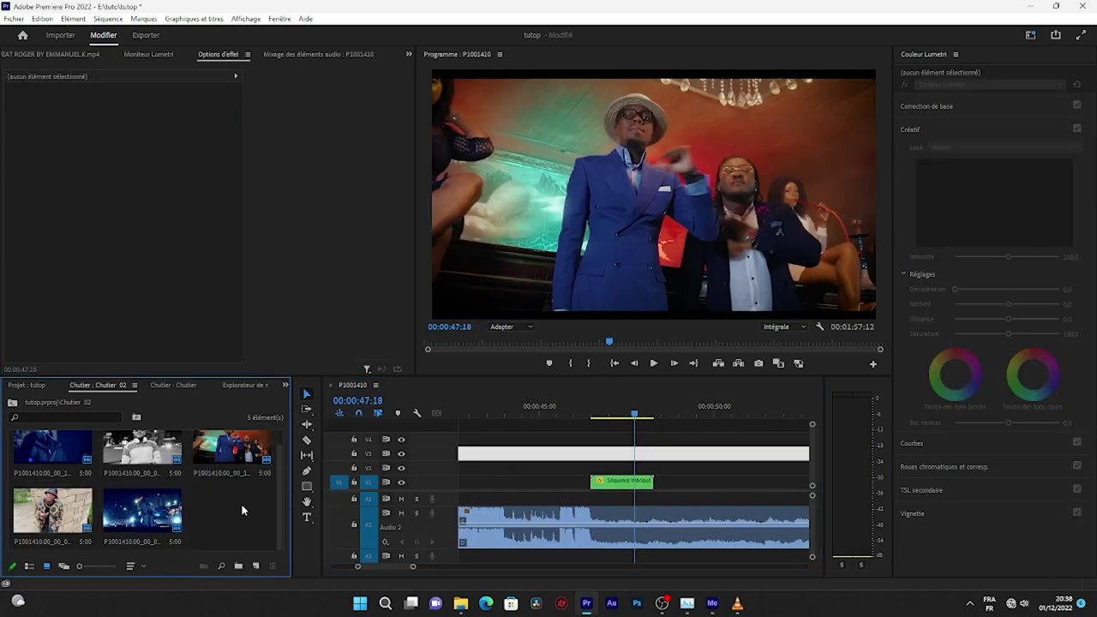
- Move clip P1001410 earlier on V1 and add a default cross dissolve at its start
left_click(12, 403)
left_click_drag(412, 566, 446, 565)
key("ctrl+z")
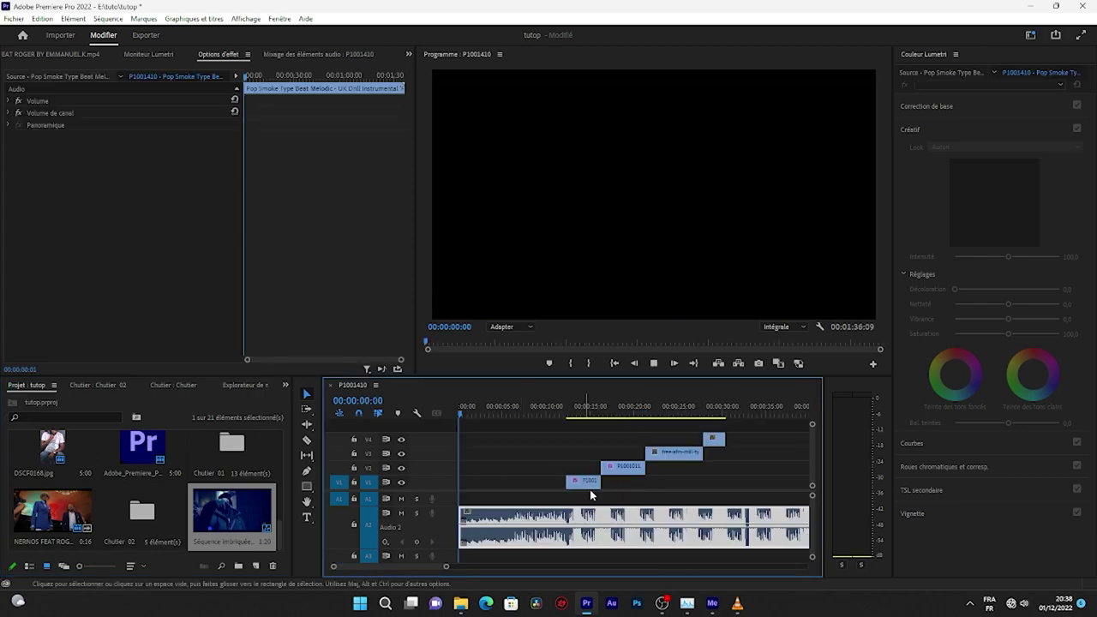
key("space")
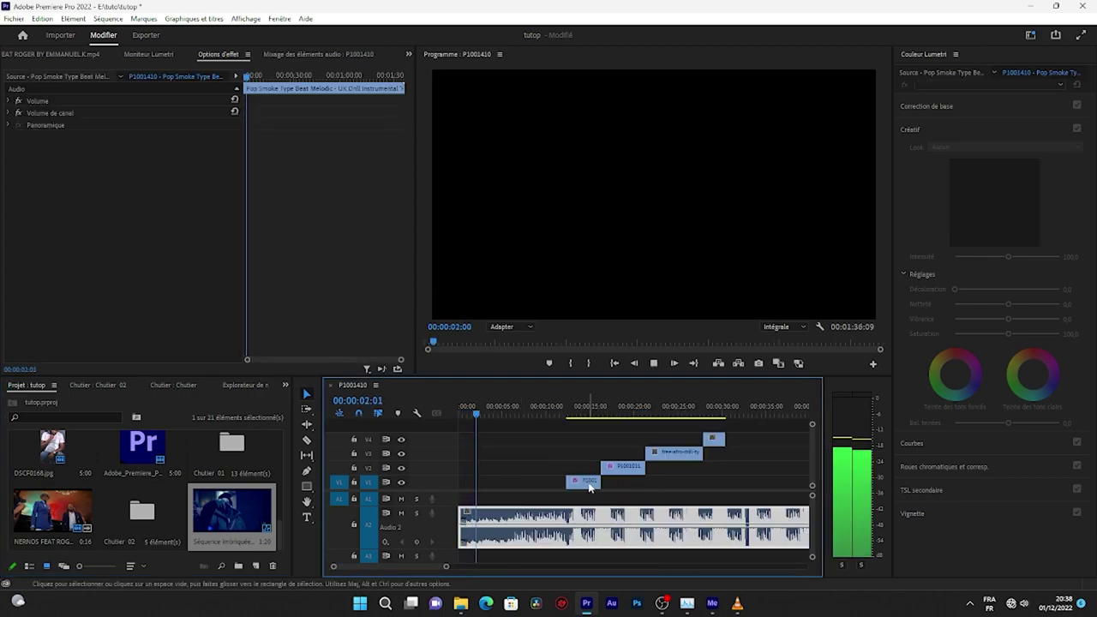
left_click_drag(589, 487, 504, 486)
right_click(484, 483)
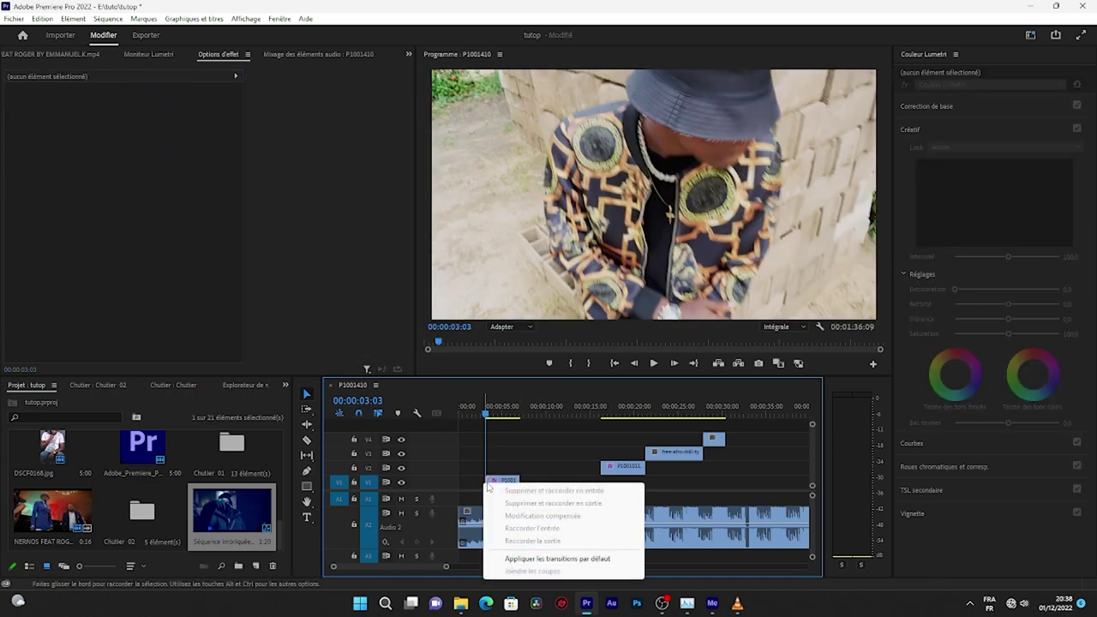
left_click(541, 559)
key("space")
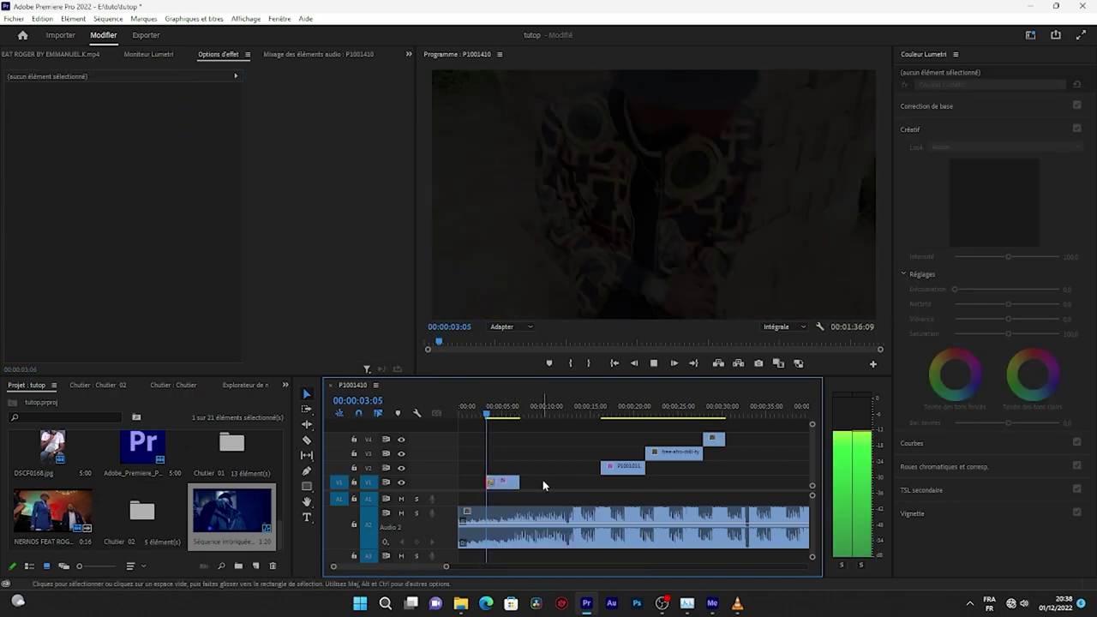
- Trim the V1 clip's end shorter and set its opening cross dissolve to 00:00:00:16
left_click(521, 482)
left_click_drag(525, 482, 495, 482)
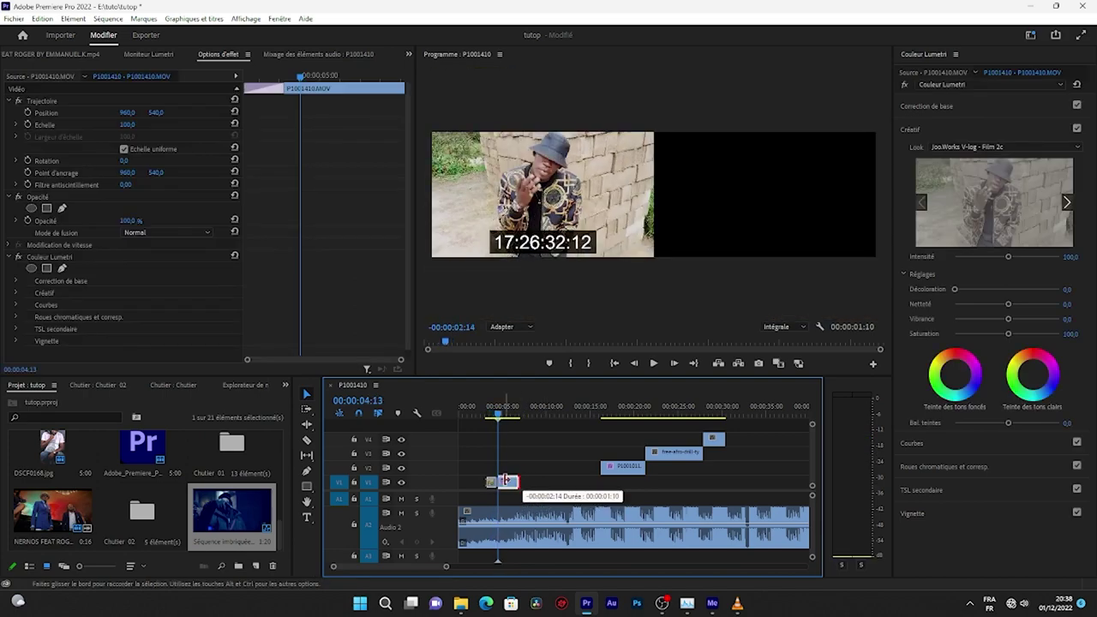
left_click_drag(441, 568, 390, 567)
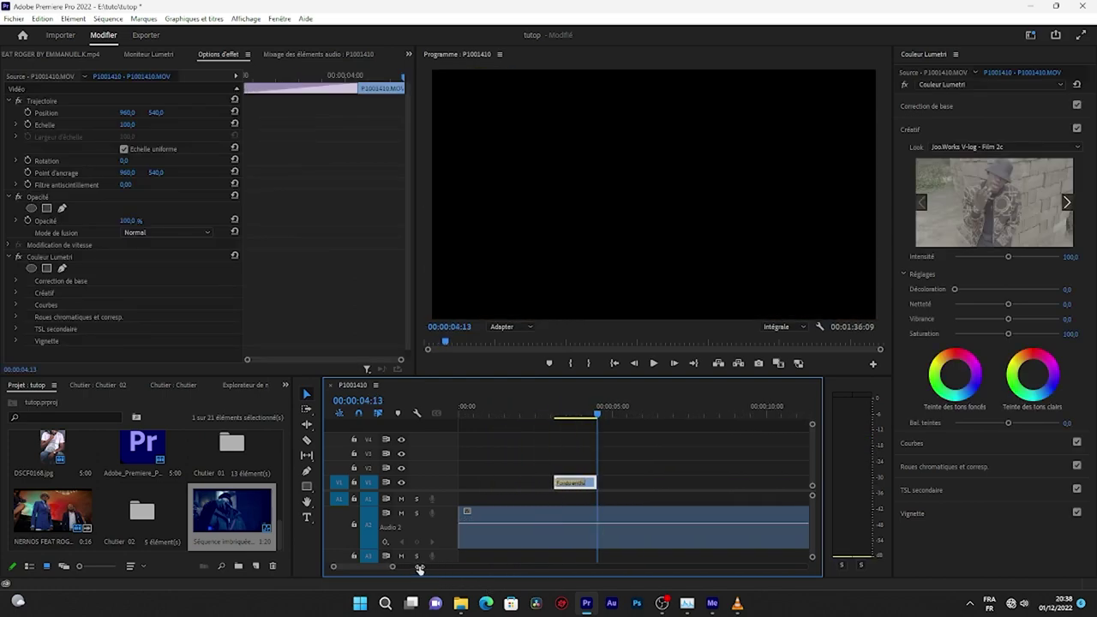
left_click(572, 485)
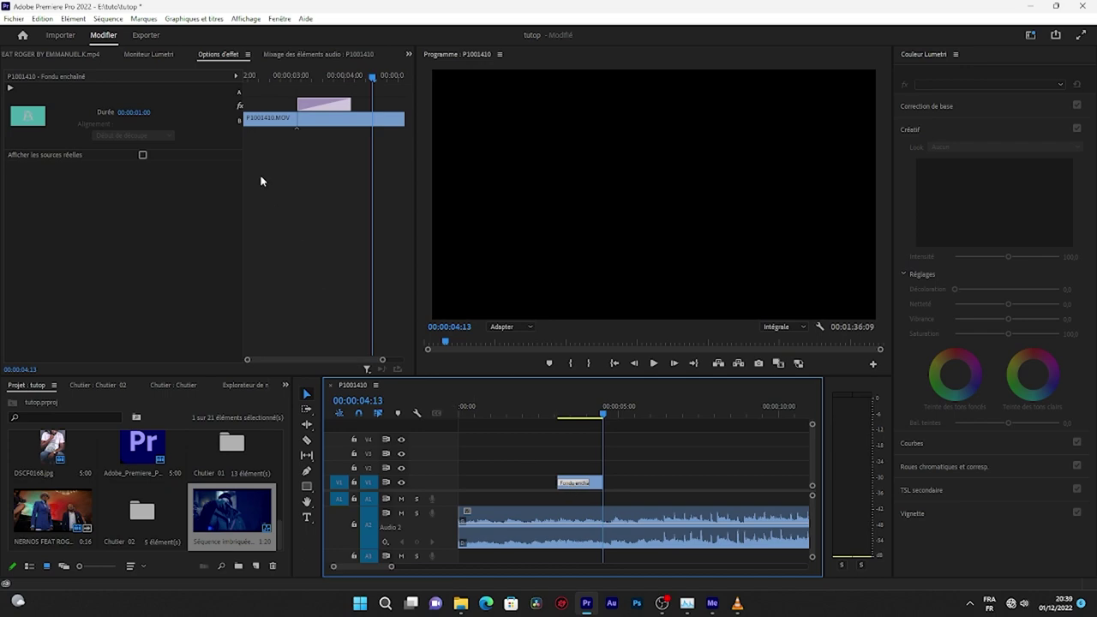
left_click(146, 113)
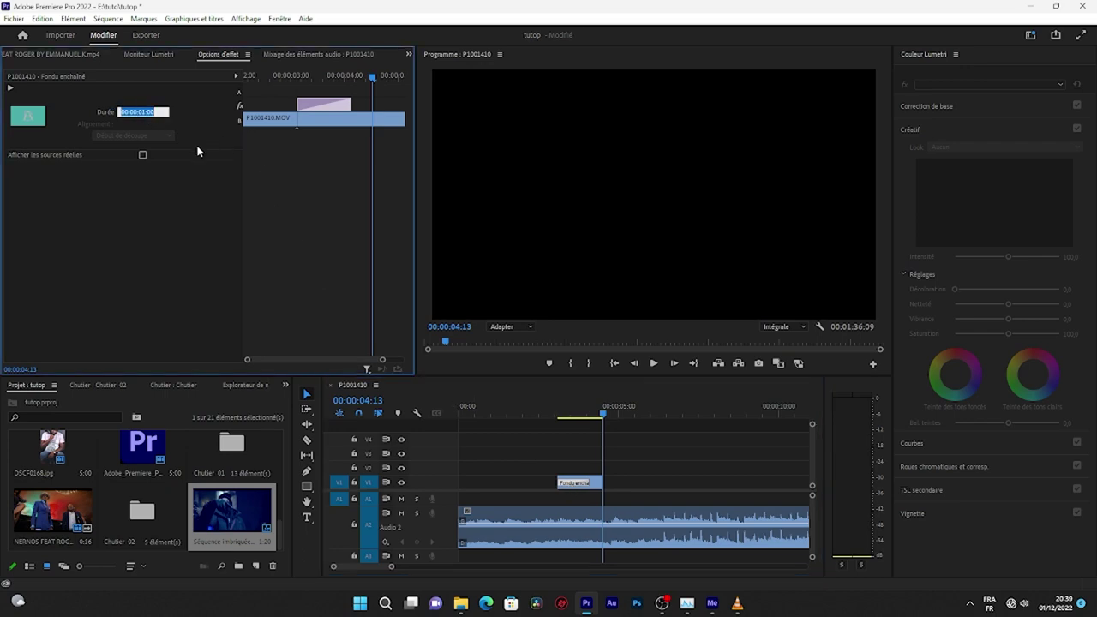
type("16")
key("Return")
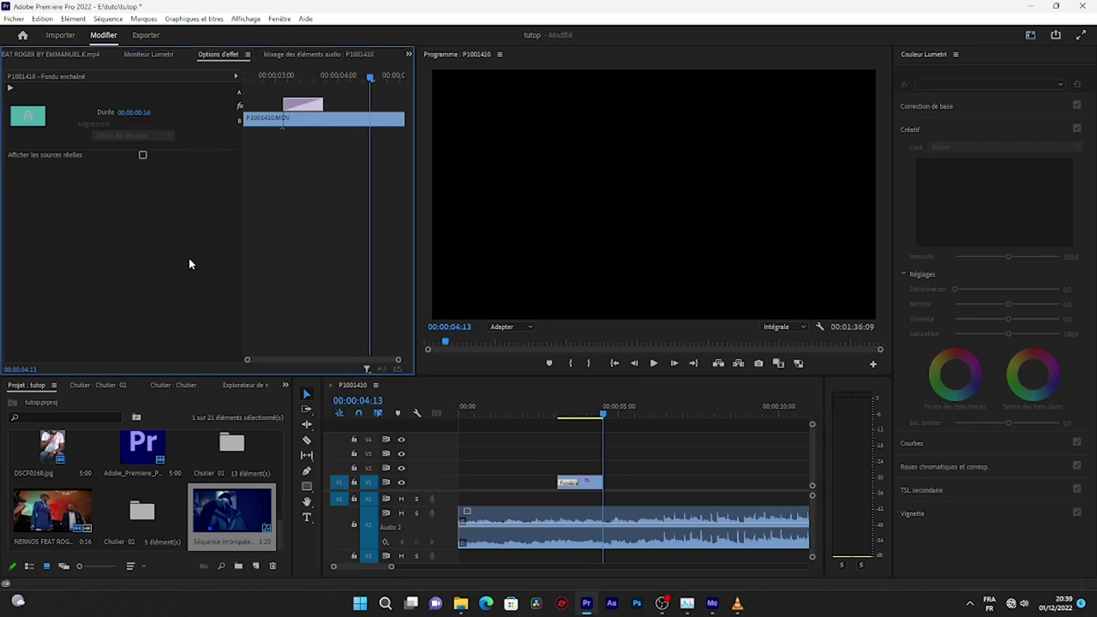
left_click(543, 413)
key("space")
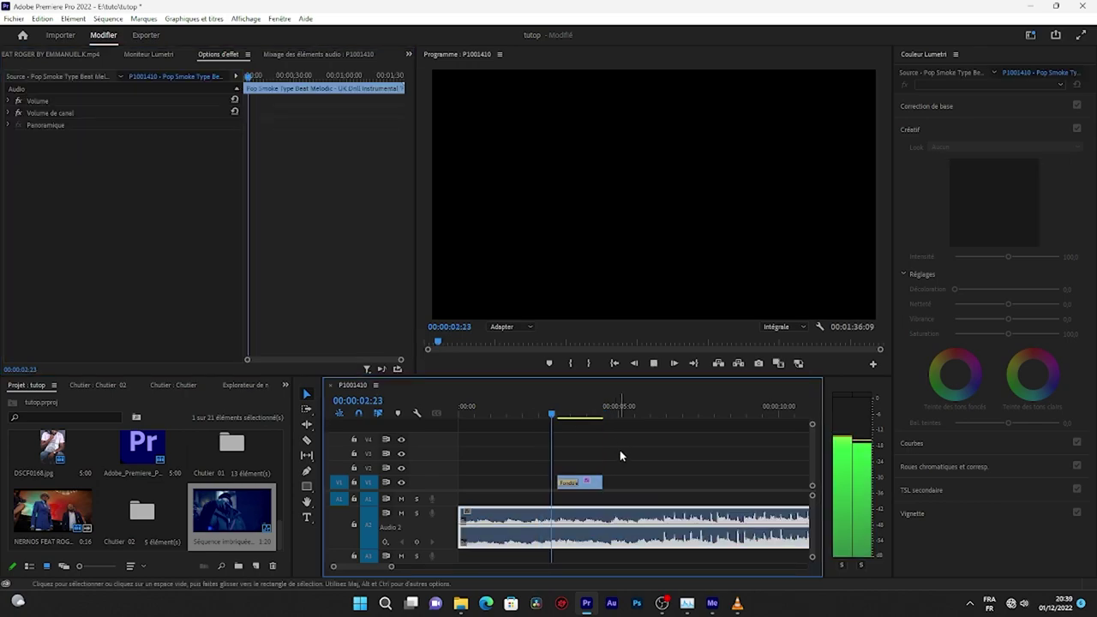
left_click(591, 482)
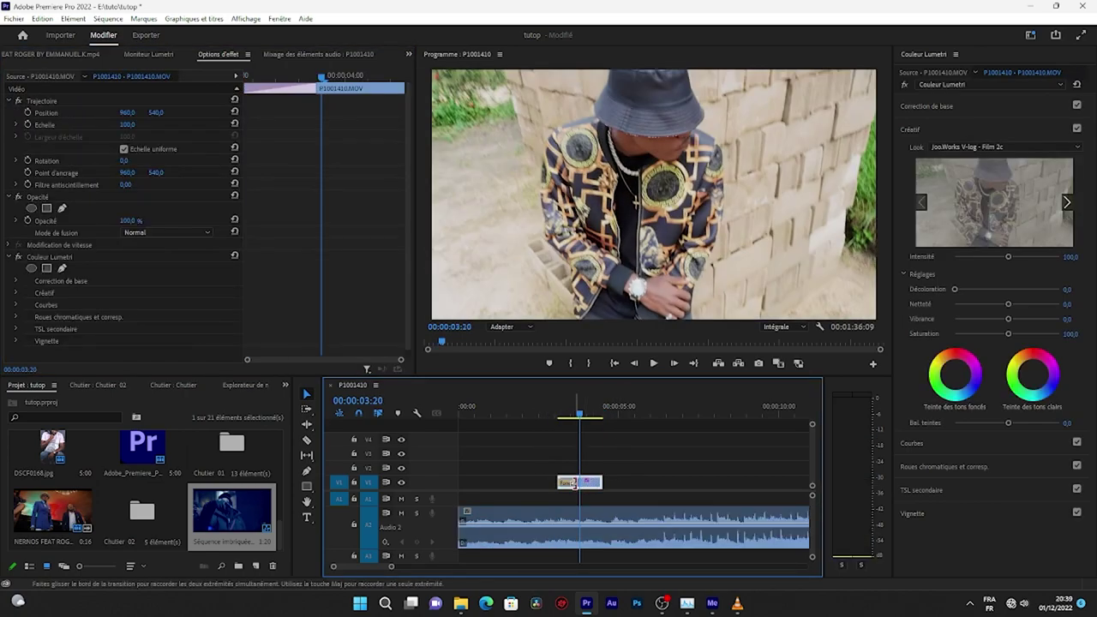
- Apply the default cross dissolve to the end of clip P1001410
left_click(543, 413)
key("space")
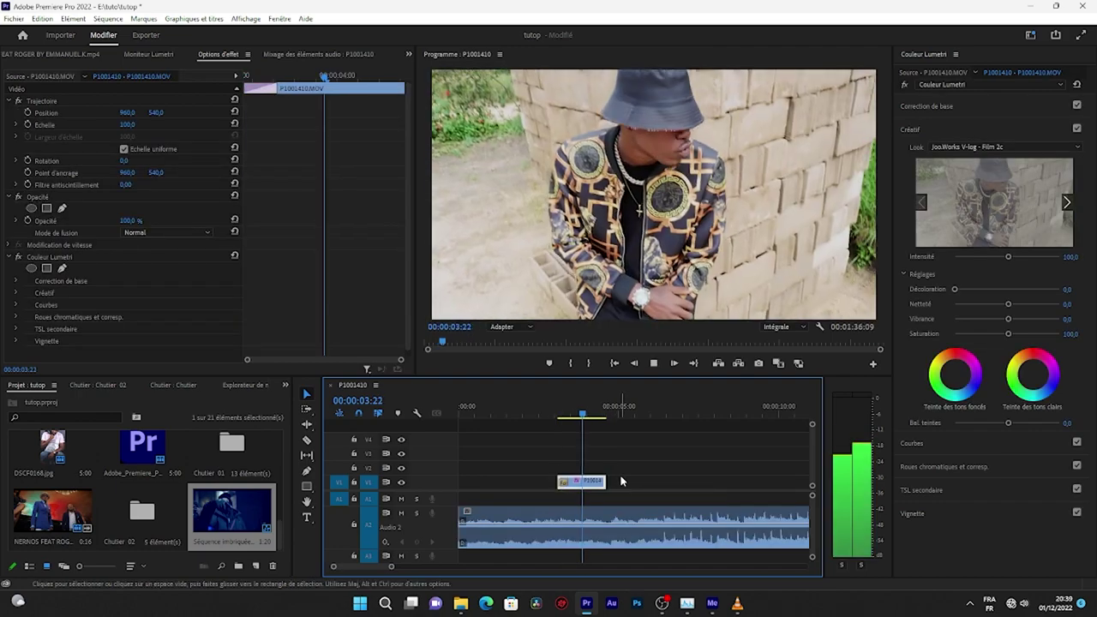
key("space")
right_click(603, 480)
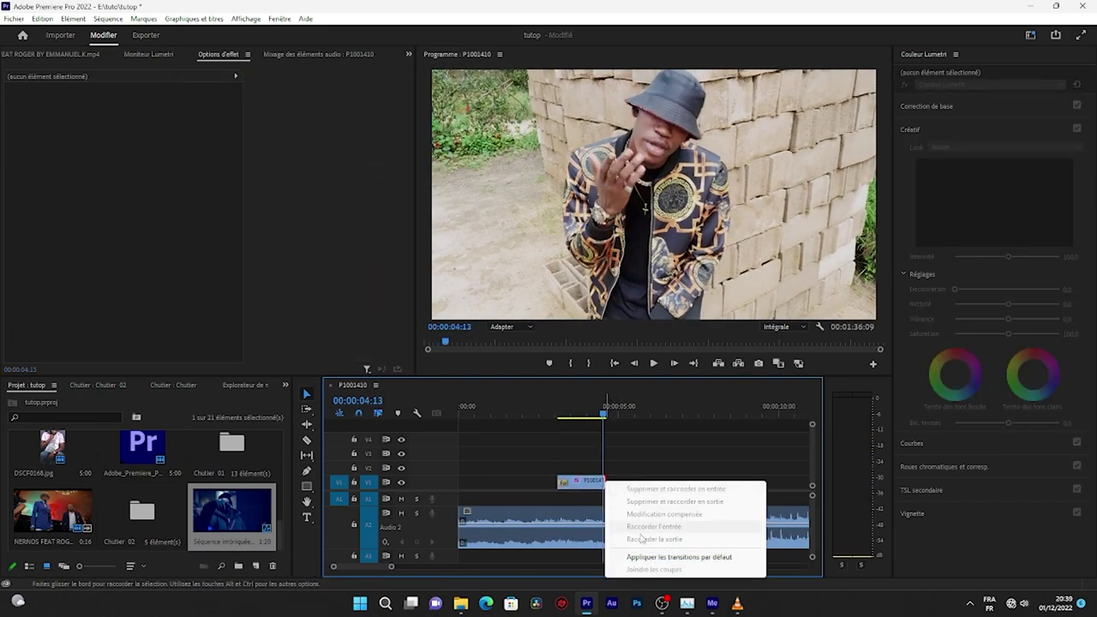
left_click(651, 558)
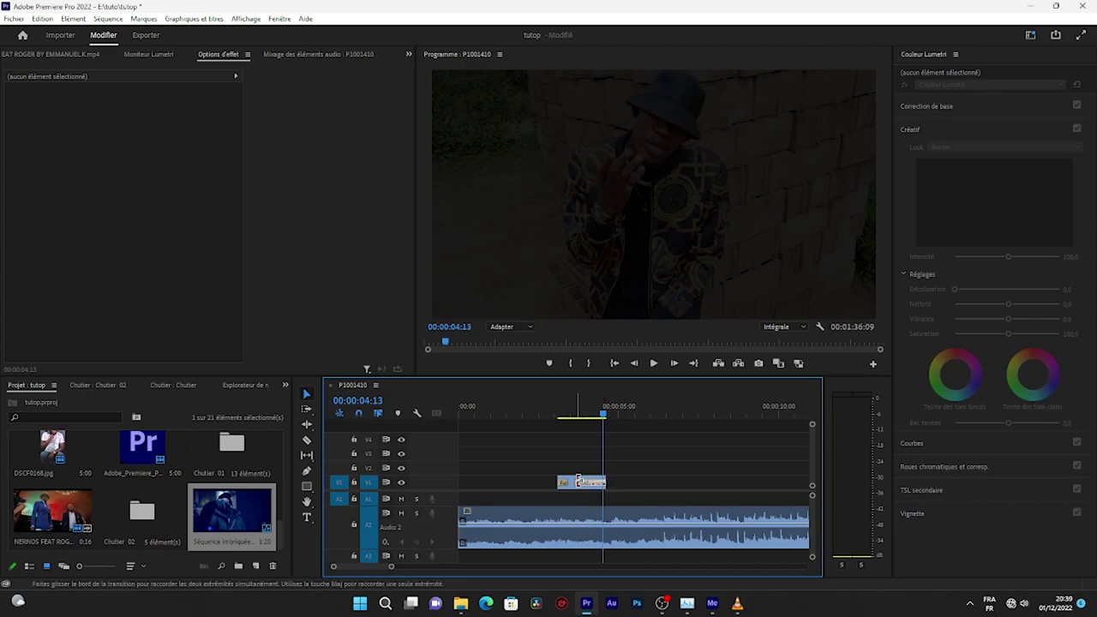
left_click(598, 481)
- Play back from 00:00:02:24 to 00:00:04:24 to review both fades
left_click(563, 415)
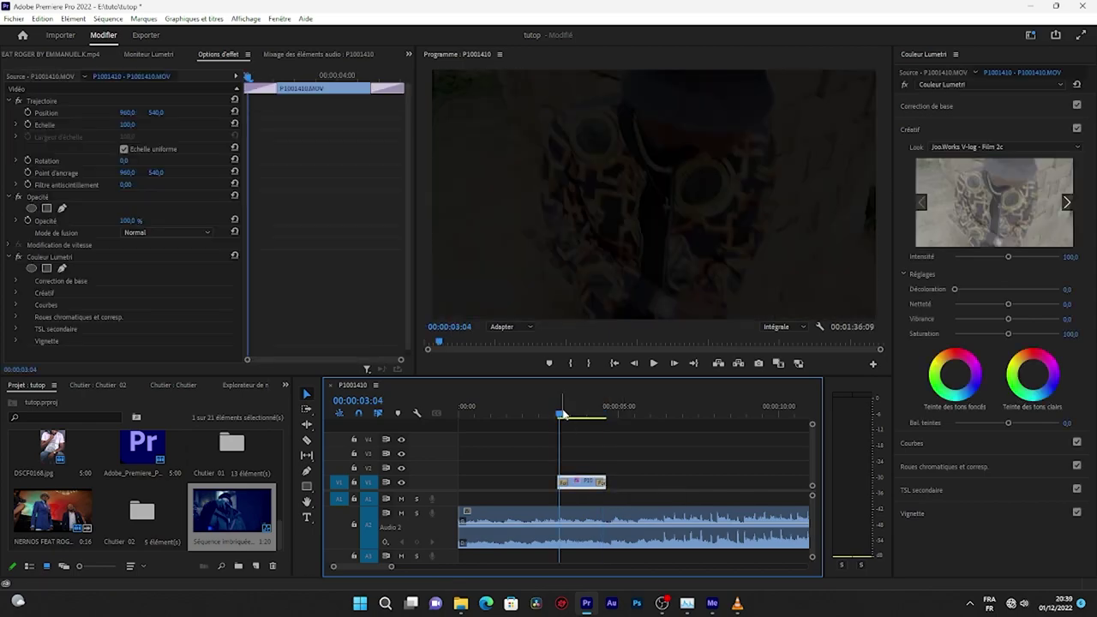
key("space")
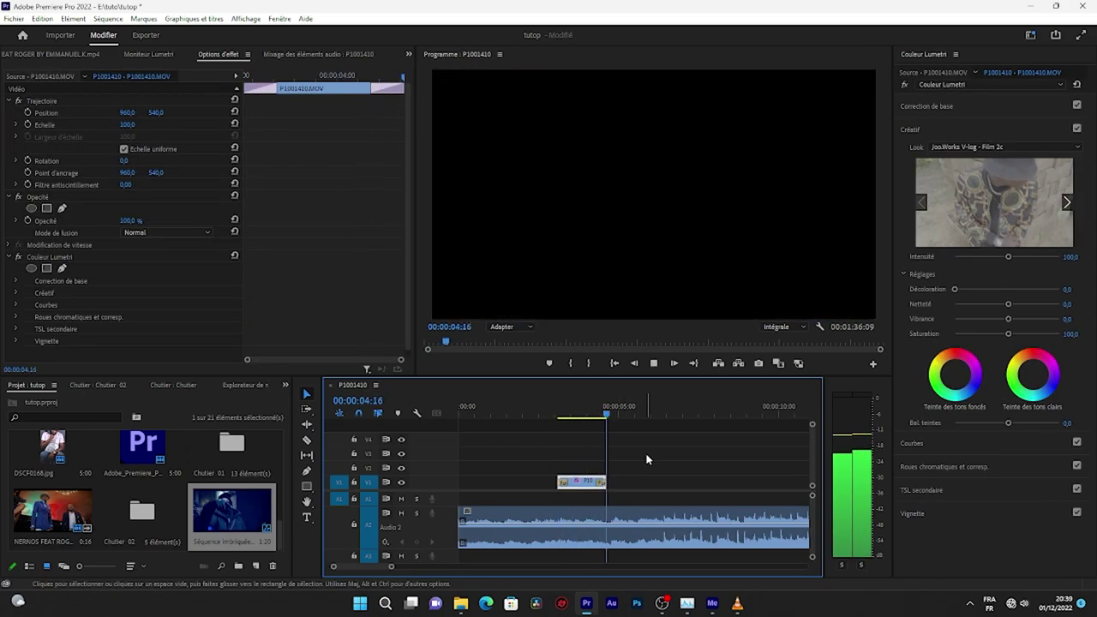
key("space")
left_click(630, 522)
left_click(553, 414)
key("space")
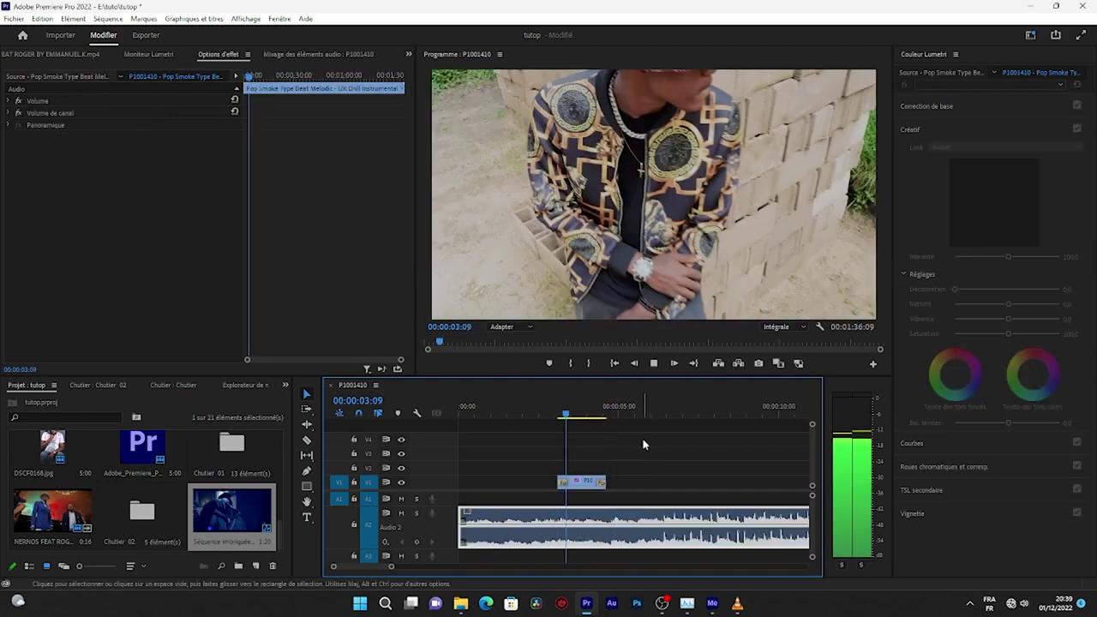
key("space")
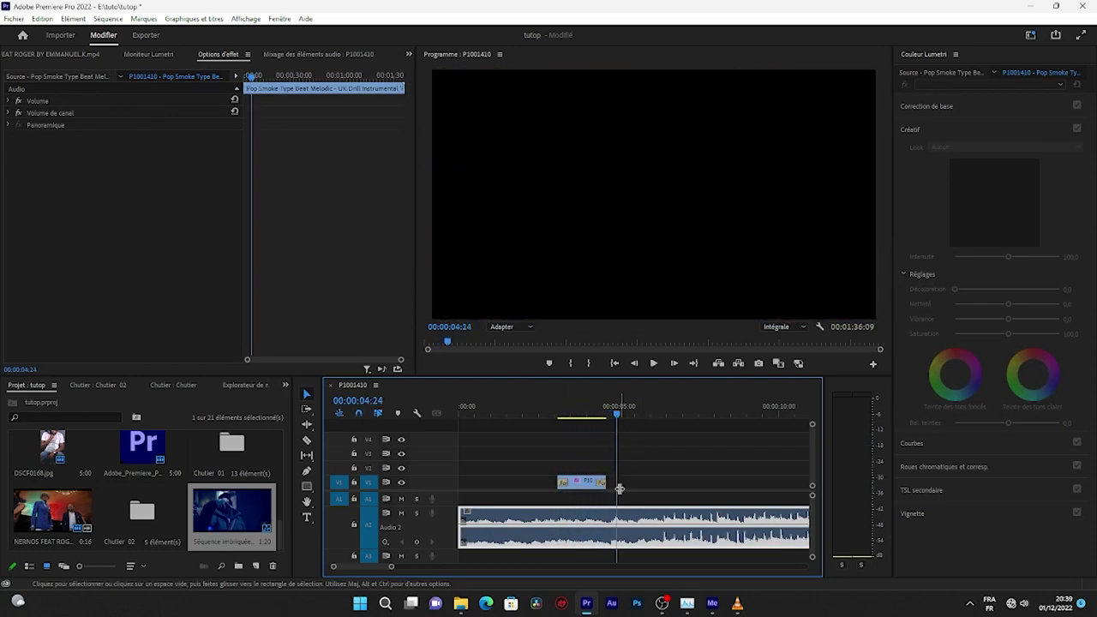
- Drag P1001011 on V2 to start at the 00:00:04:24 playhead and fade it in with the default cross dissolve
left_click_drag(400, 567, 441, 567)
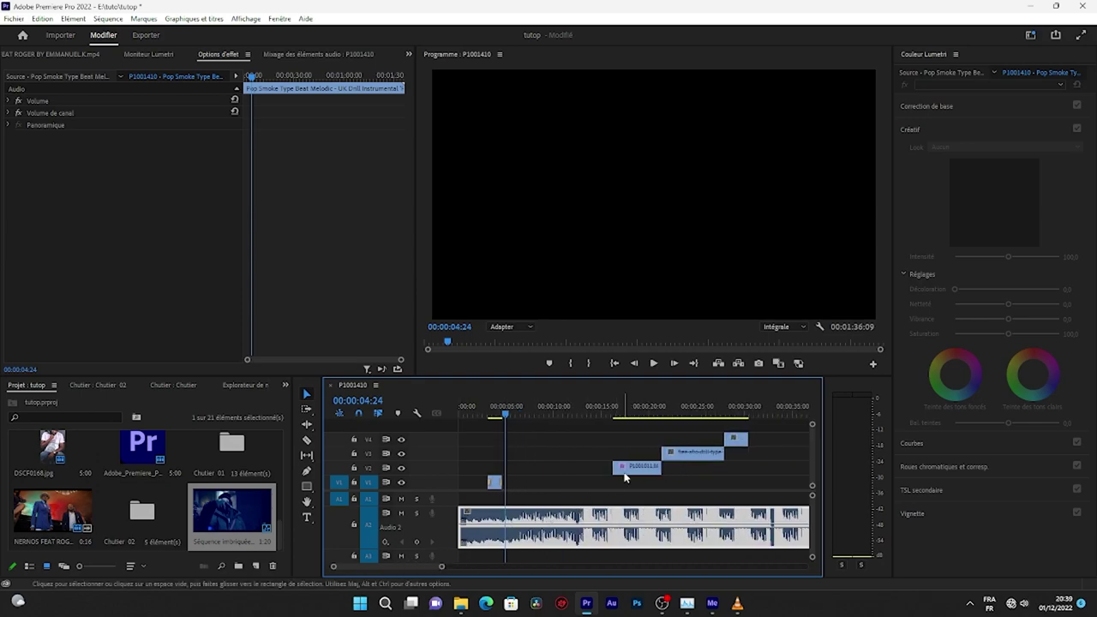
left_click_drag(625, 478, 518, 476)
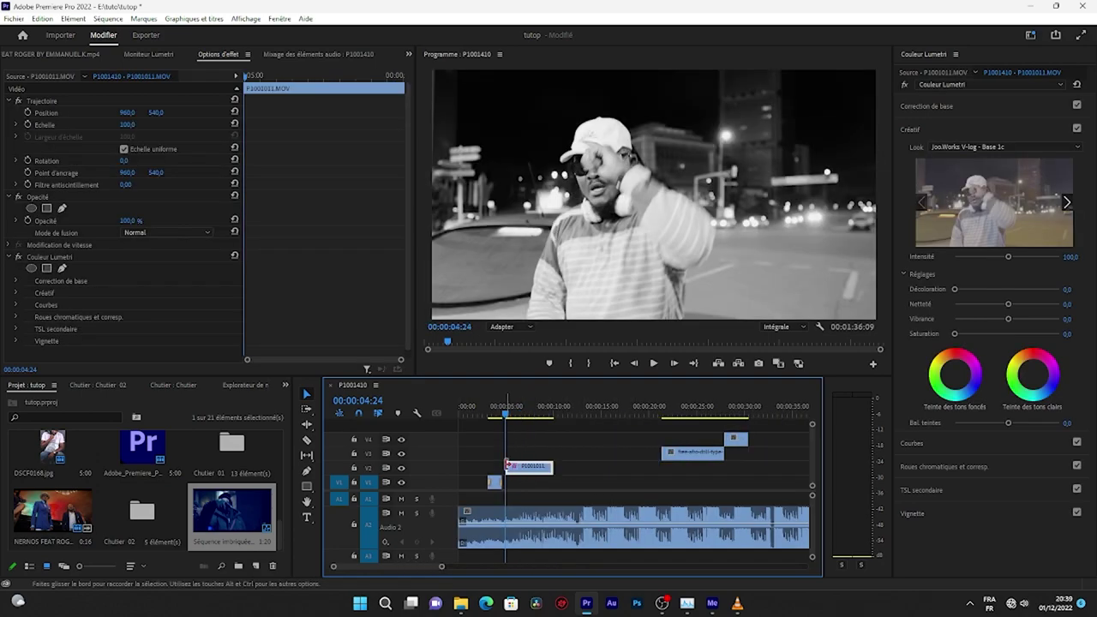
right_click(506, 466)
left_click(568, 539)
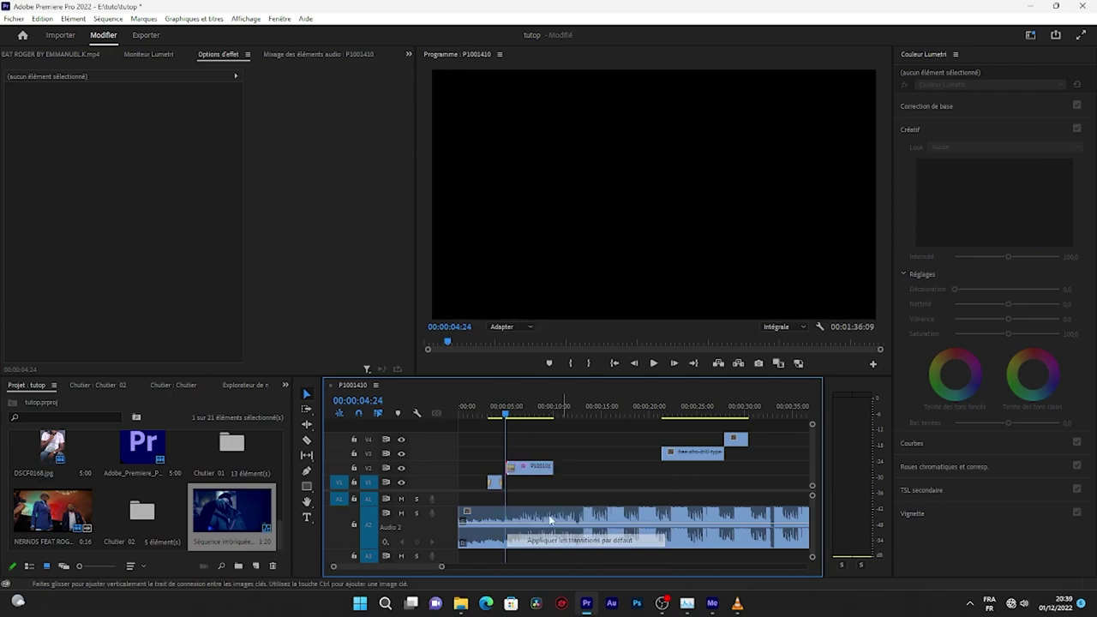
left_click(513, 470)
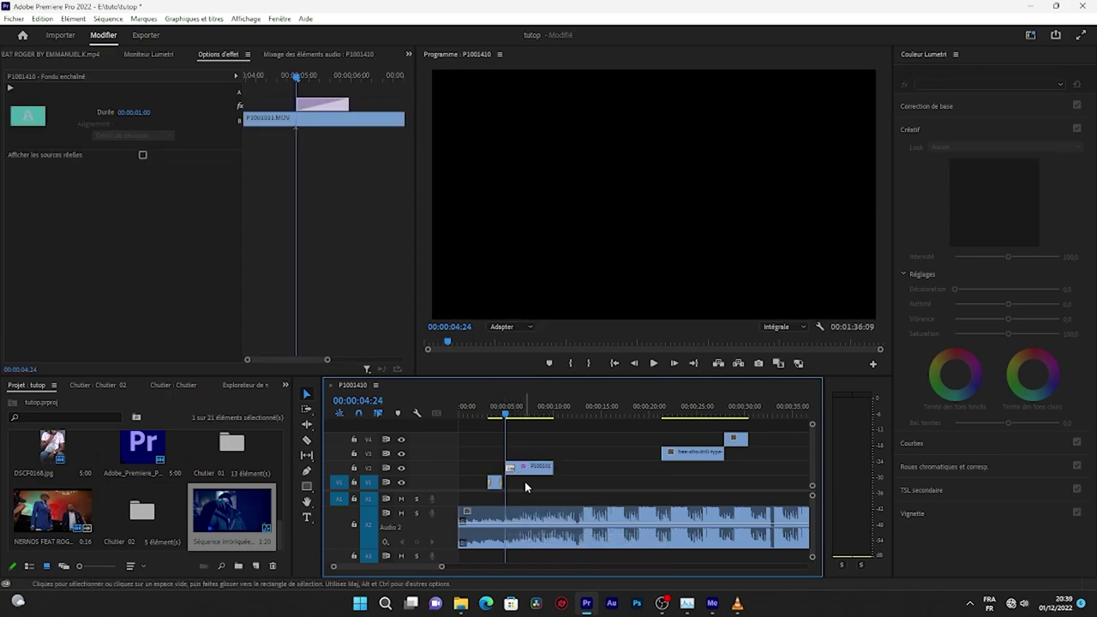
left_click(525, 486)
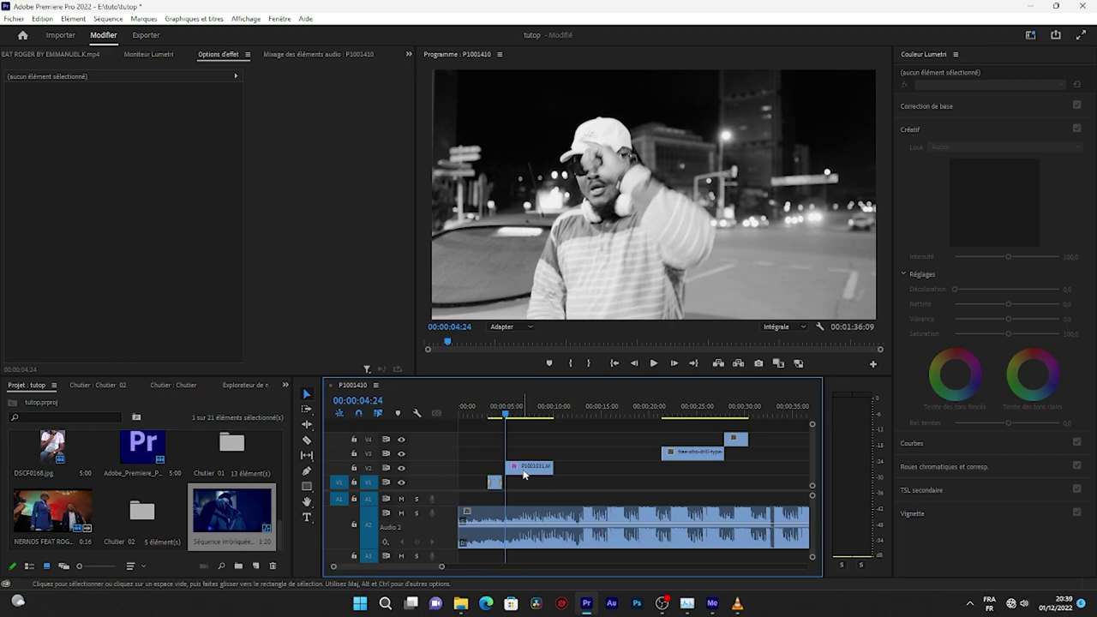
left_click(284, 387)
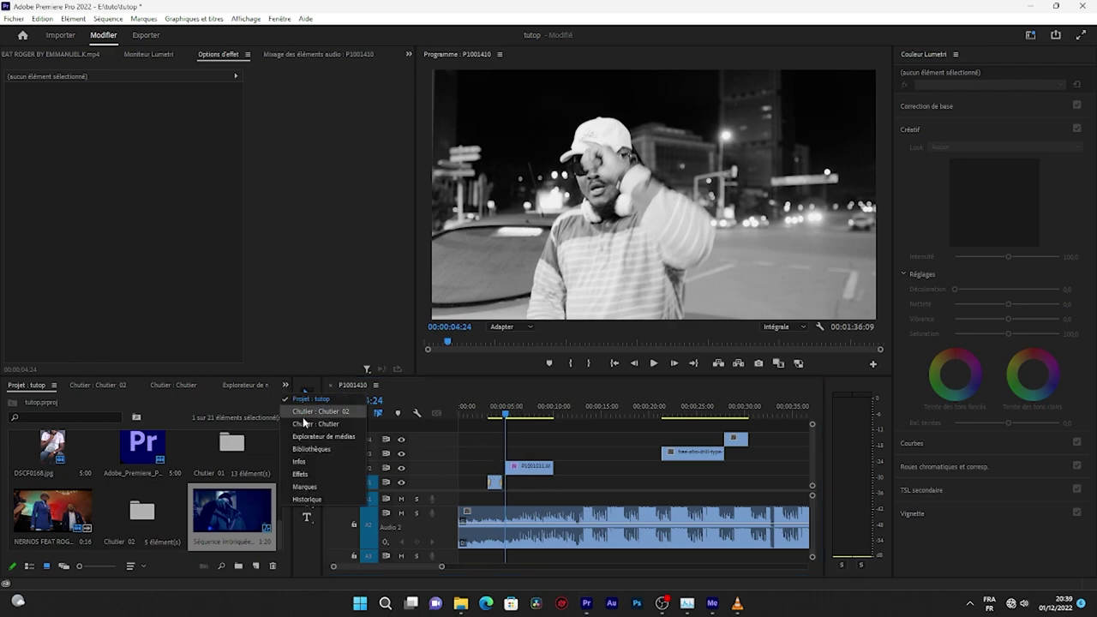
- Make Fondu du film, from the Effects panel's Fondu folder, the default transition and apply it to P1001011's start
left_click(322, 473)
left_click(13, 484)
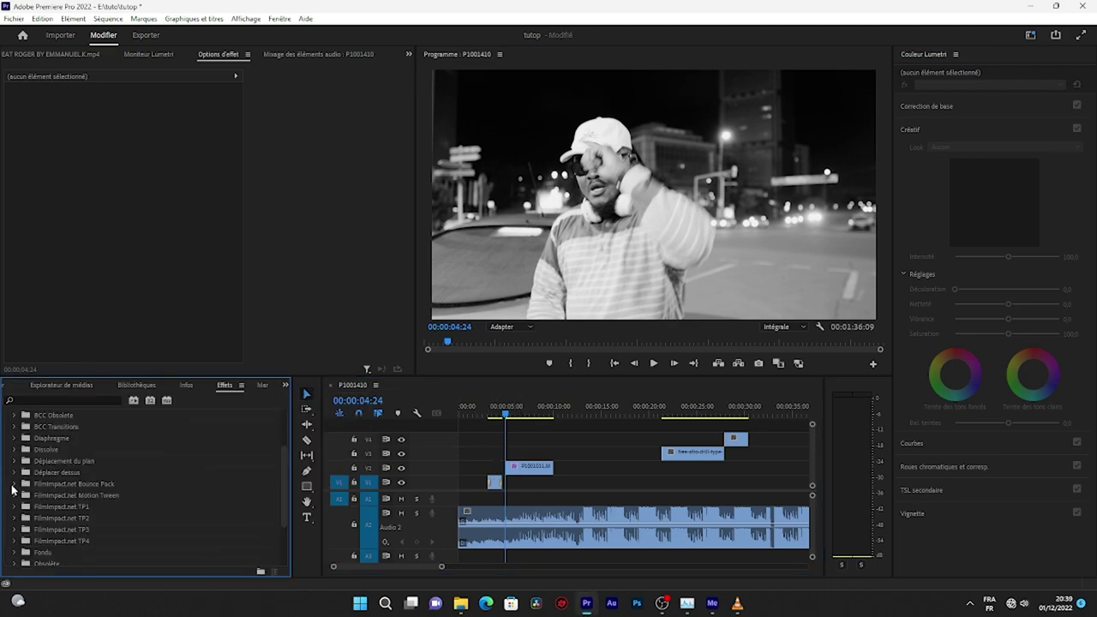
scroll(20, 506, "down", 3)
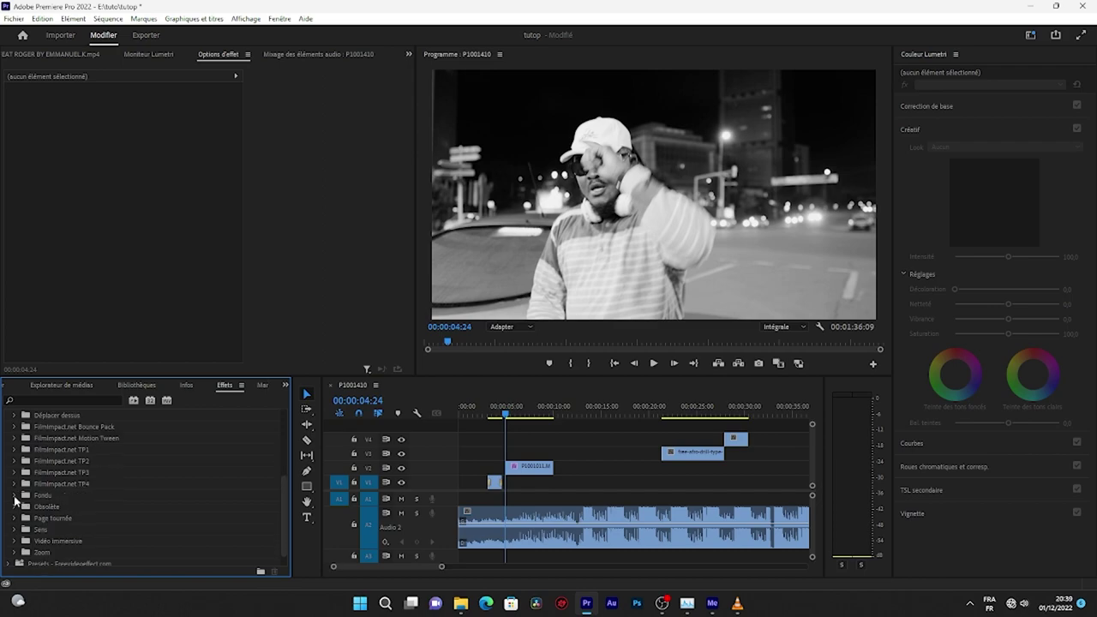
left_click(13, 496)
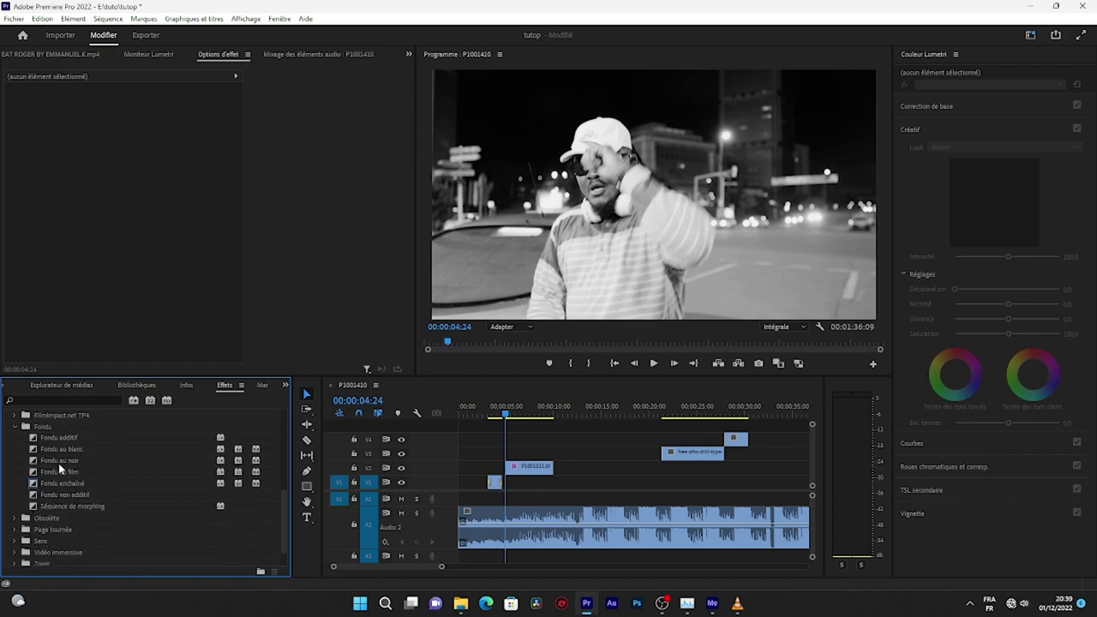
left_click(56, 474)
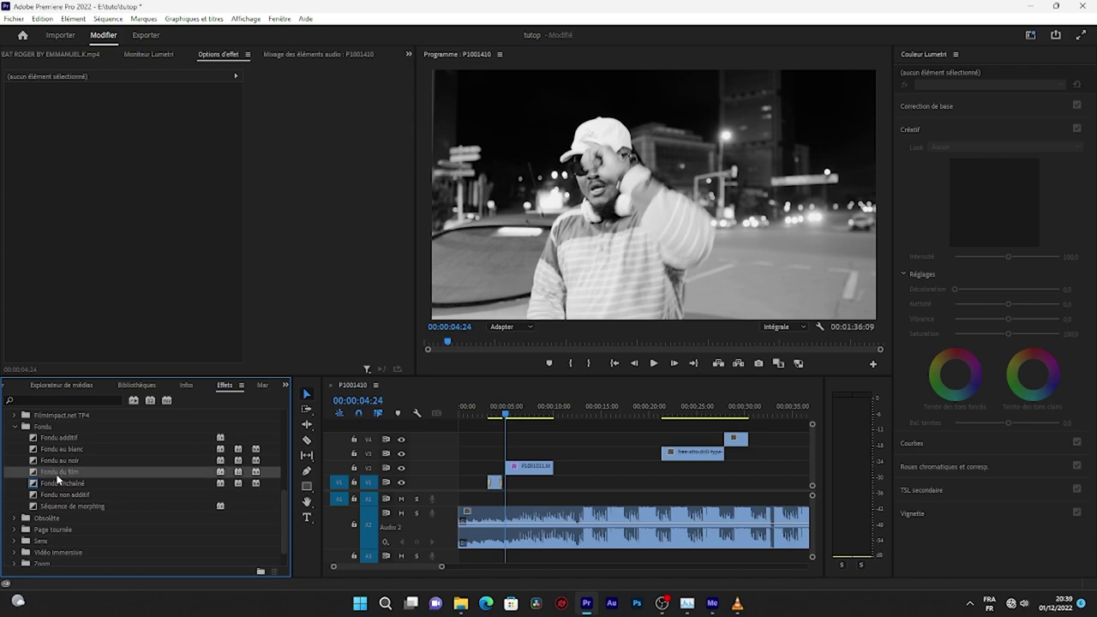
right_click(57, 473)
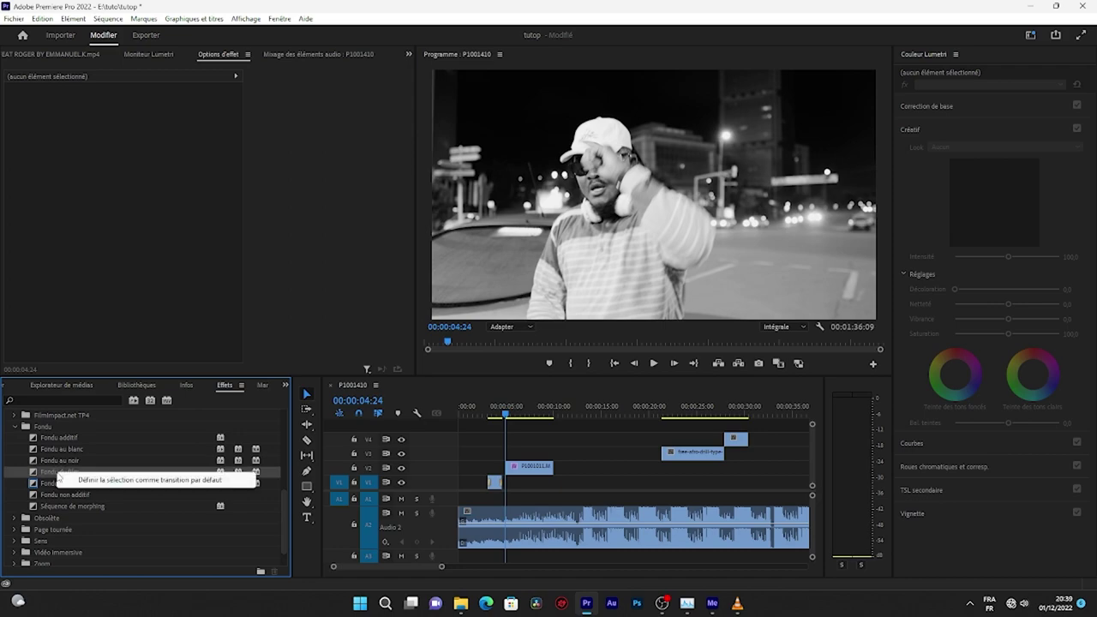
left_click(165, 481)
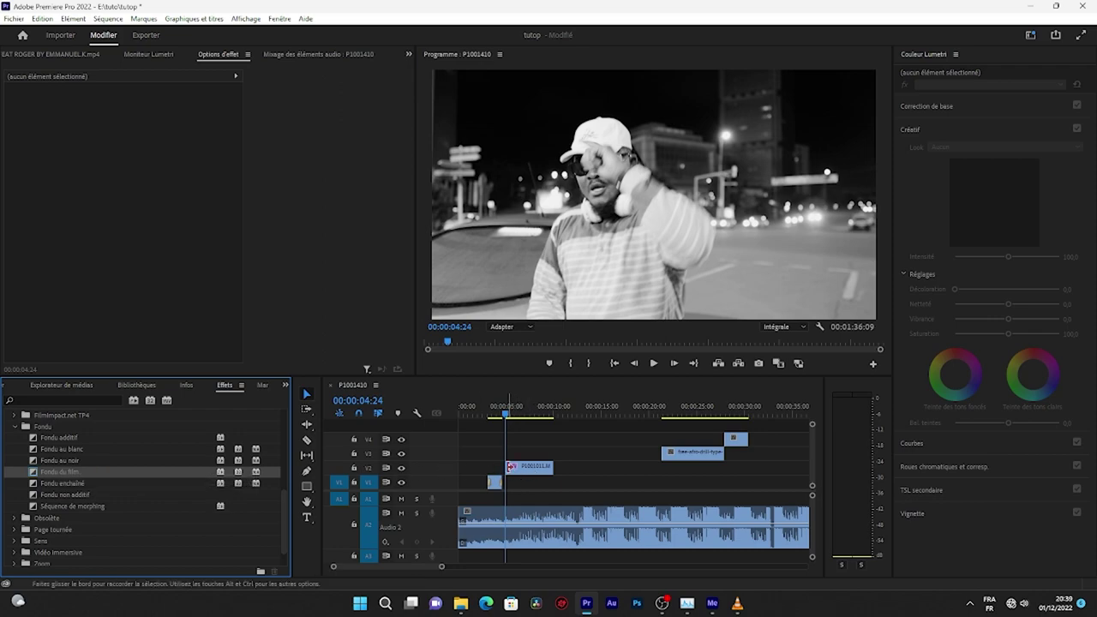
right_click(511, 467)
left_click(519, 542)
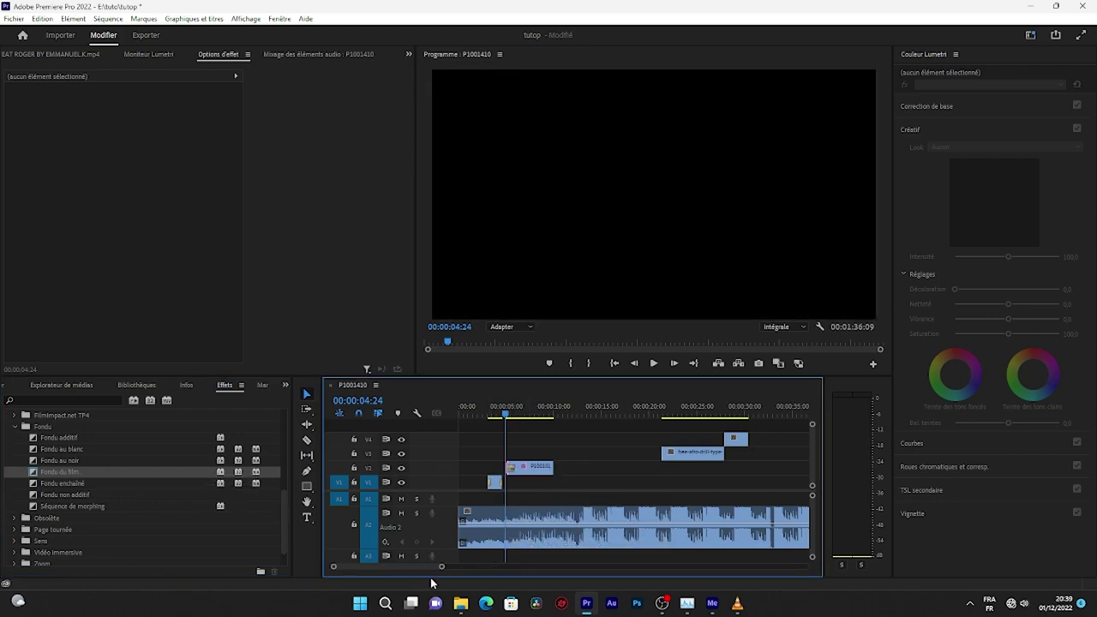
- Shift the V2 clip slightly earlier, shorten the V1 clip's end, and review the transition between them
left_click_drag(441, 567, 378, 566)
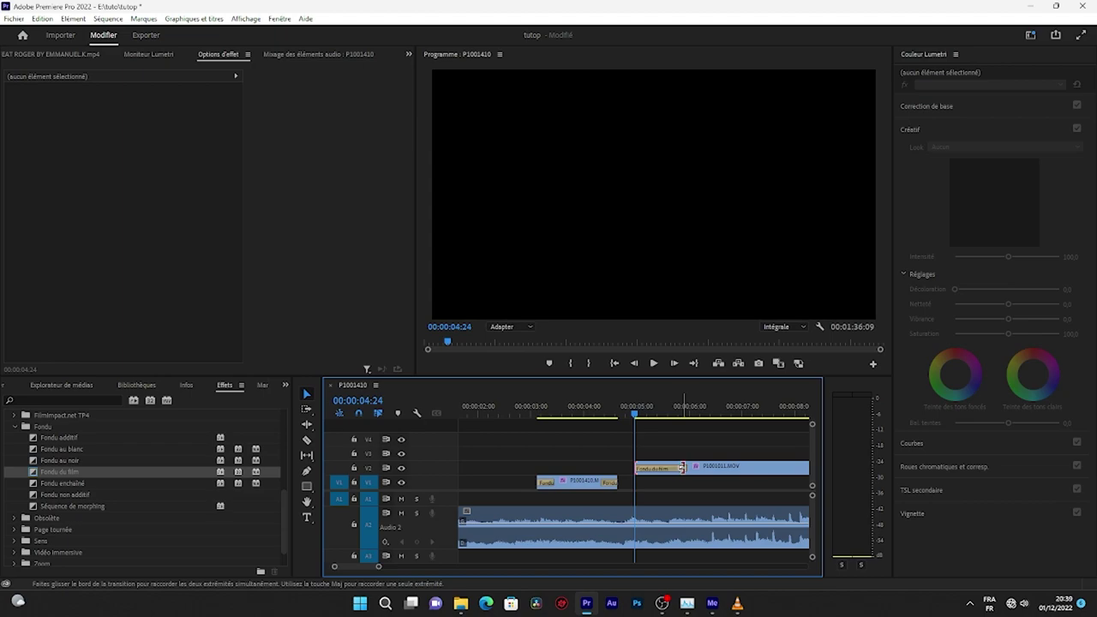
left_click(651, 468)
left_click(664, 423)
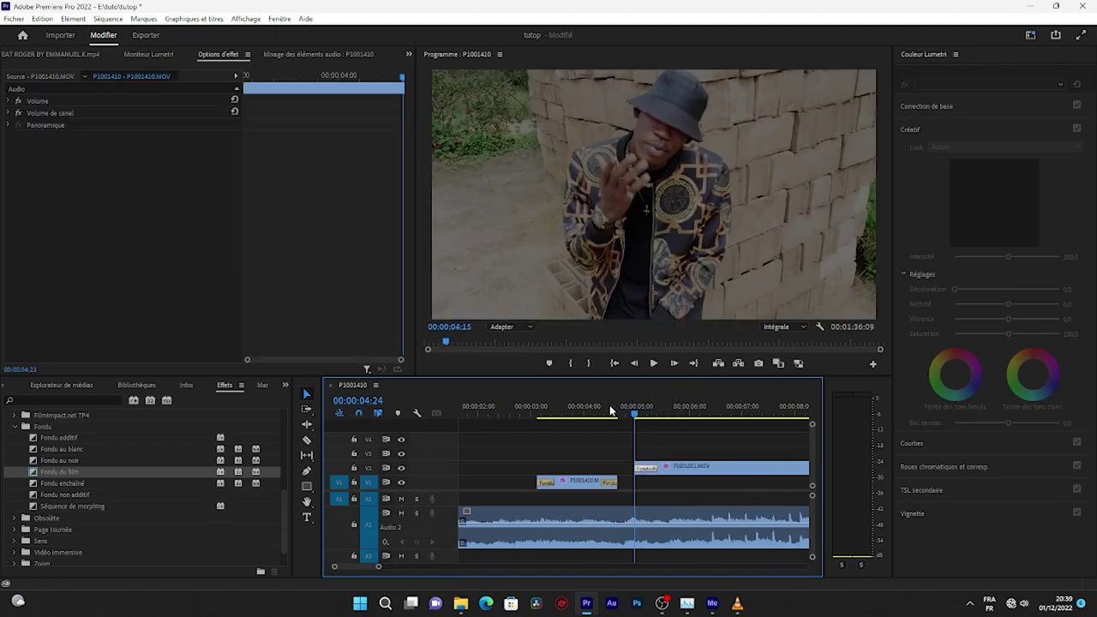
key("space")
key("space")
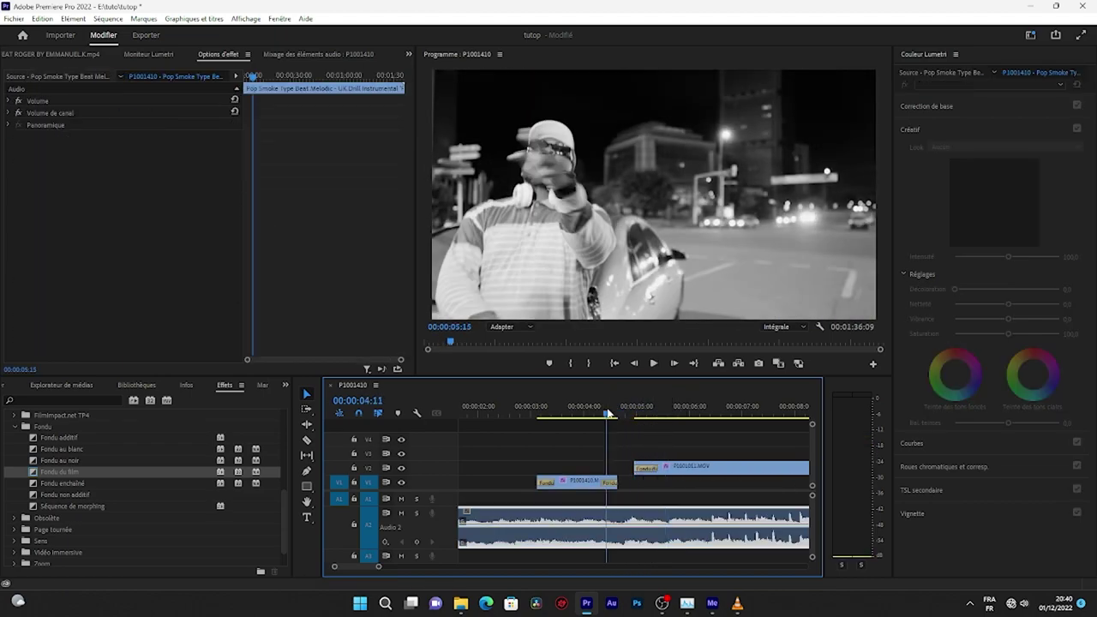
key("space")
left_click_drag(692, 475, 688, 472)
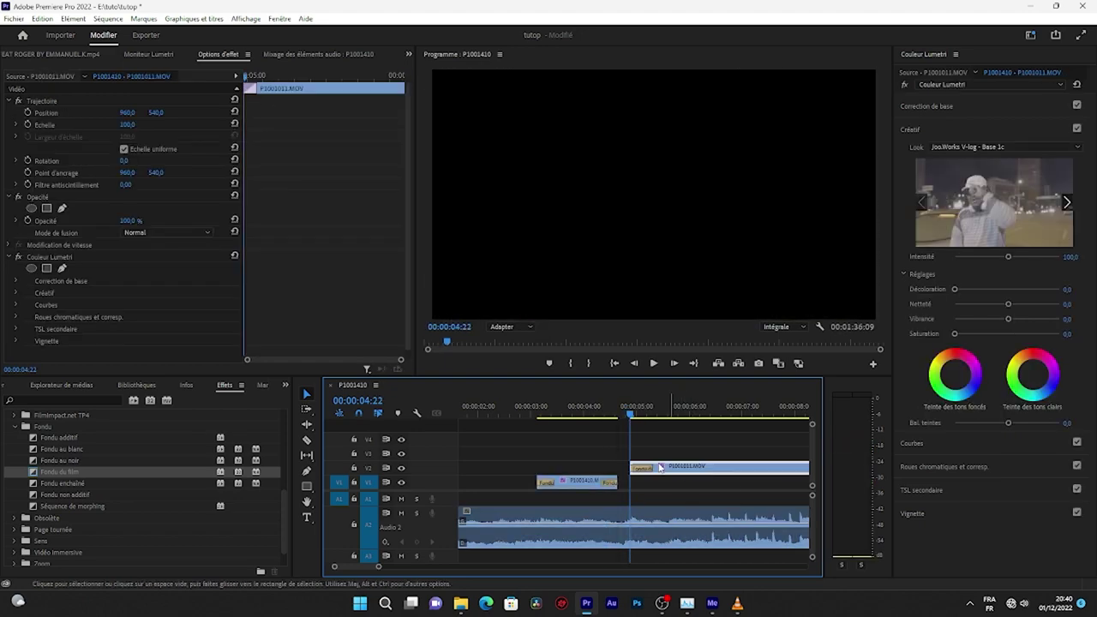
left_click_drag(616, 481, 659, 466)
left_click(617, 418)
key("space")
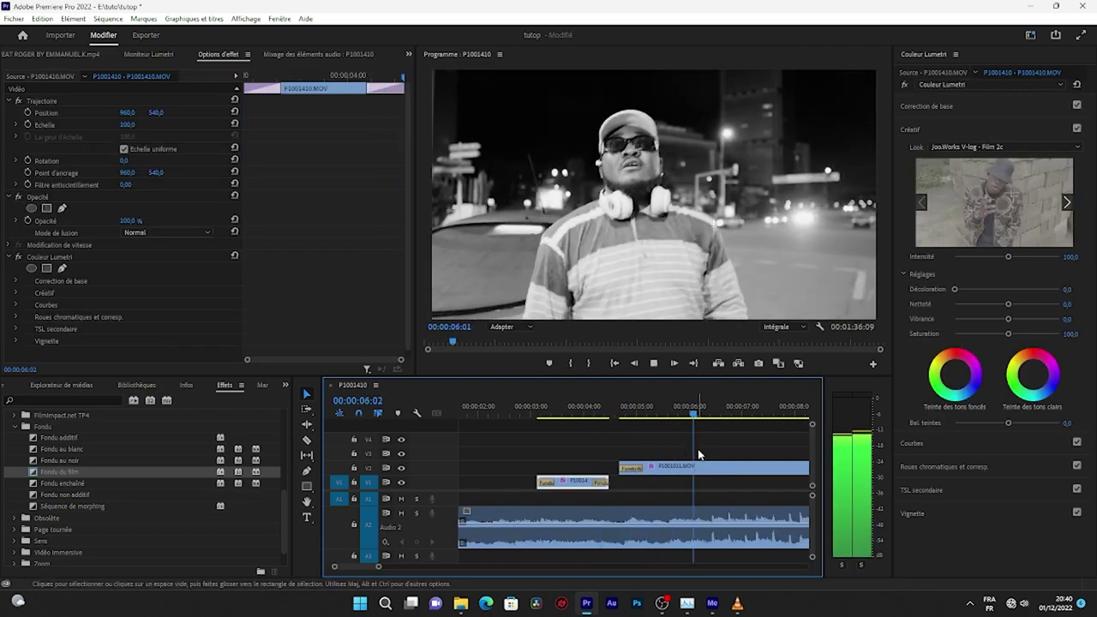
key("space")
key("Up")
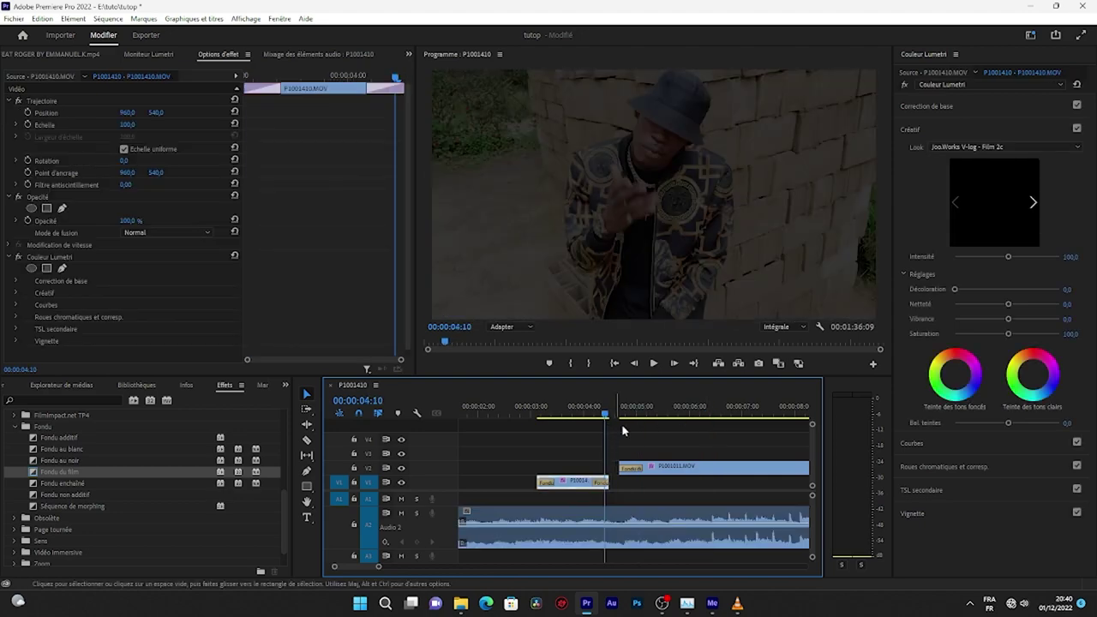
key("space")
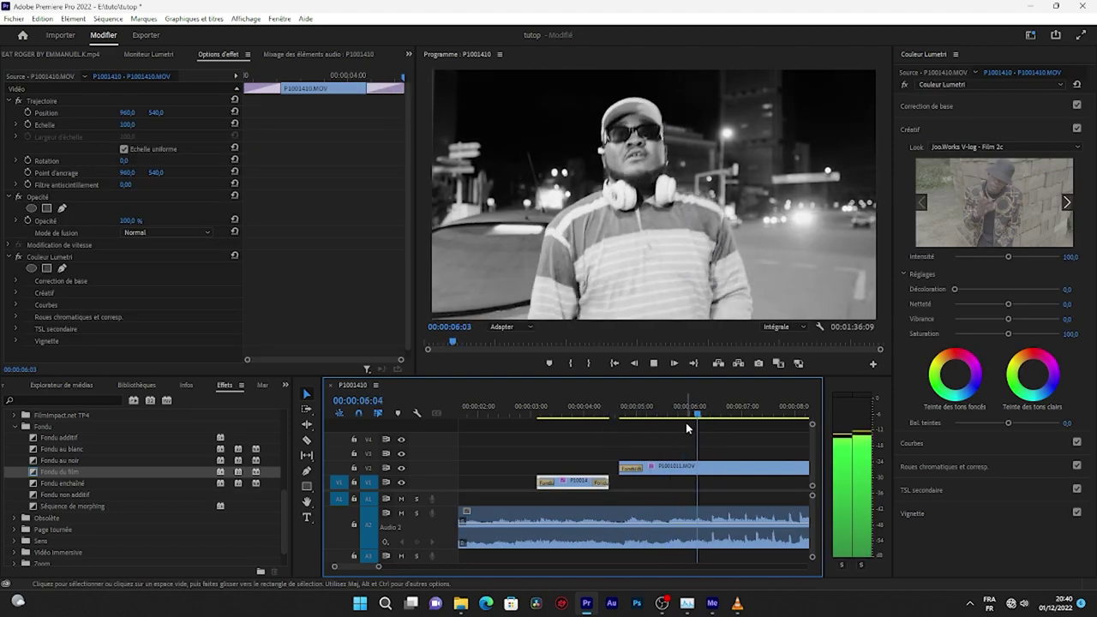
key("space")
- Razor-cut the V2 clip at 00:00:06:10 and delete the right-hand piece
key("c")
left_click(713, 468)
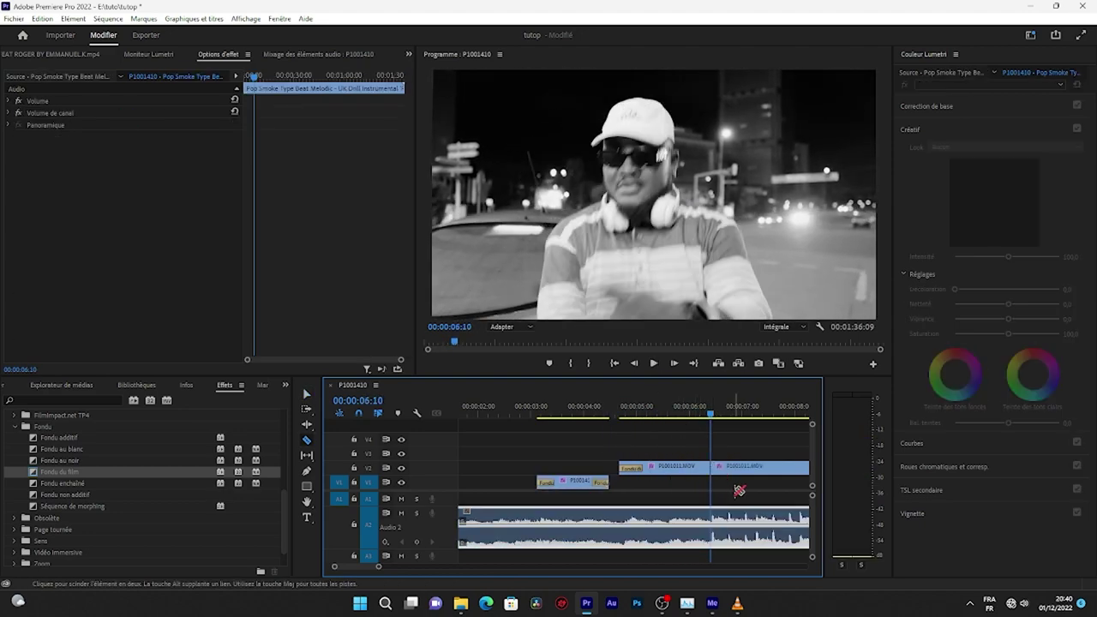
key("v")
left_click(738, 468)
key("Delete")
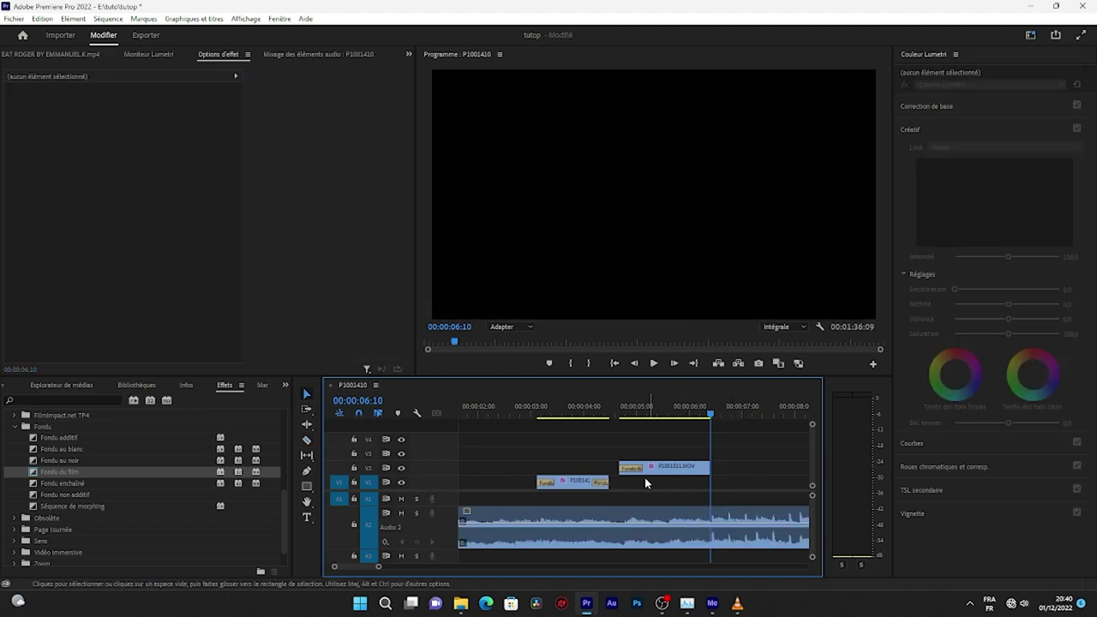
- Add a Fondu du film fade-out to the V2 clip's end, set to 15 frames then trimmed to 13
right_click(709, 467)
left_click(745, 538)
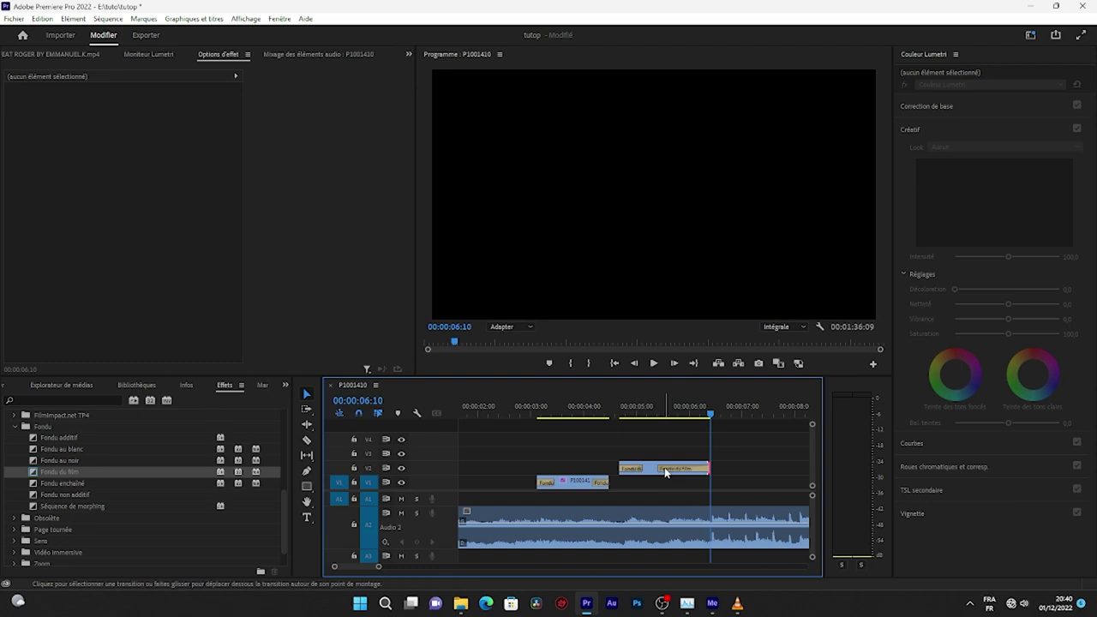
left_click(664, 467)
left_click(144, 113)
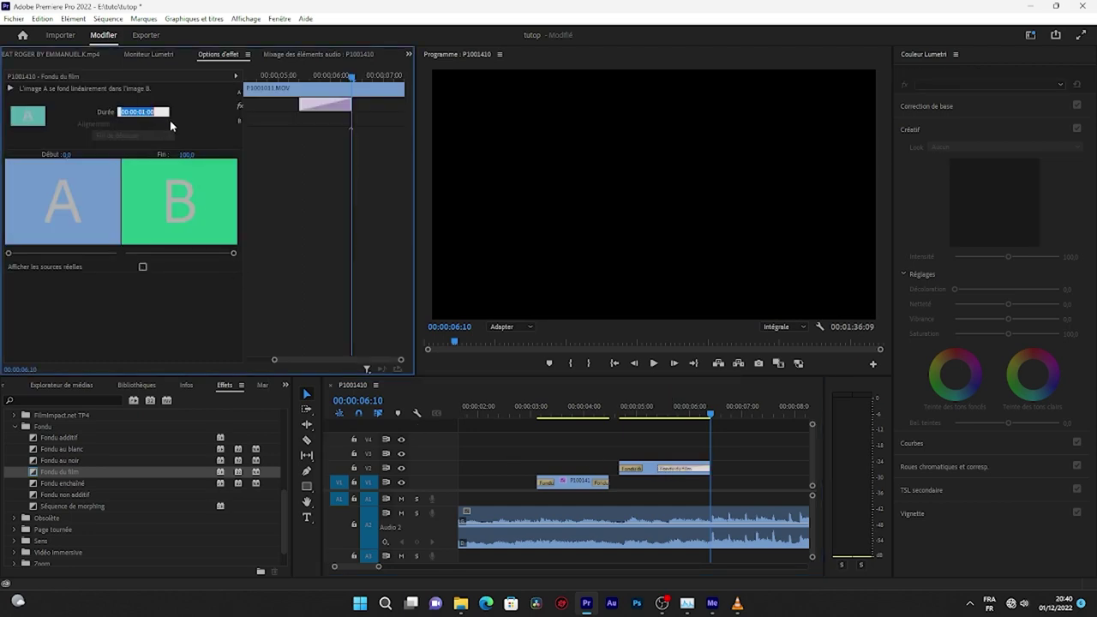
type("15")
key("Return")
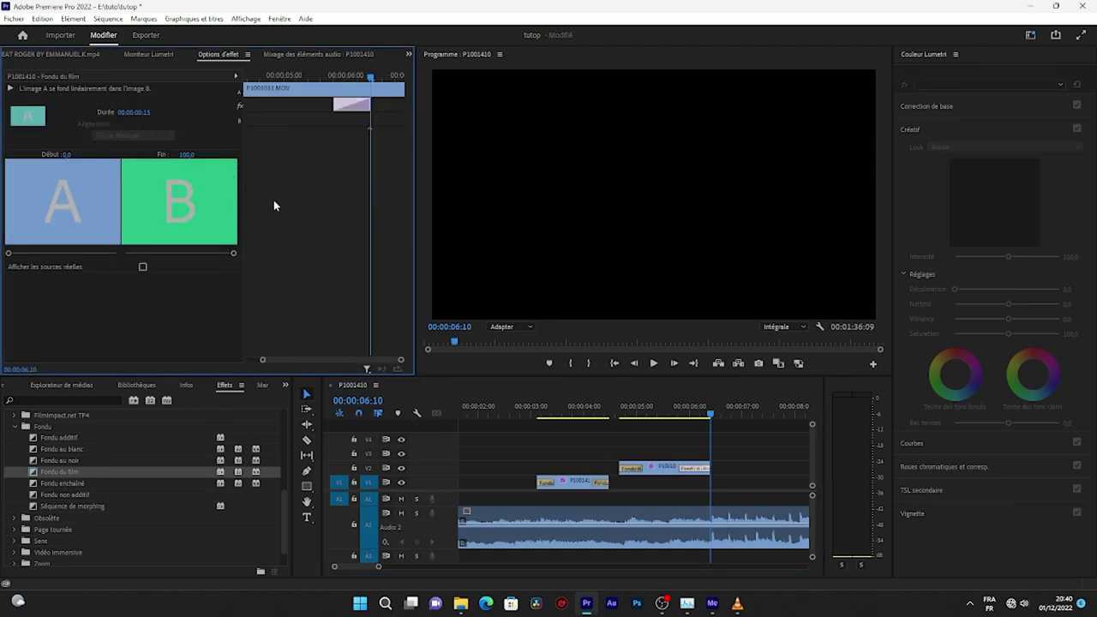
left_click(695, 469)
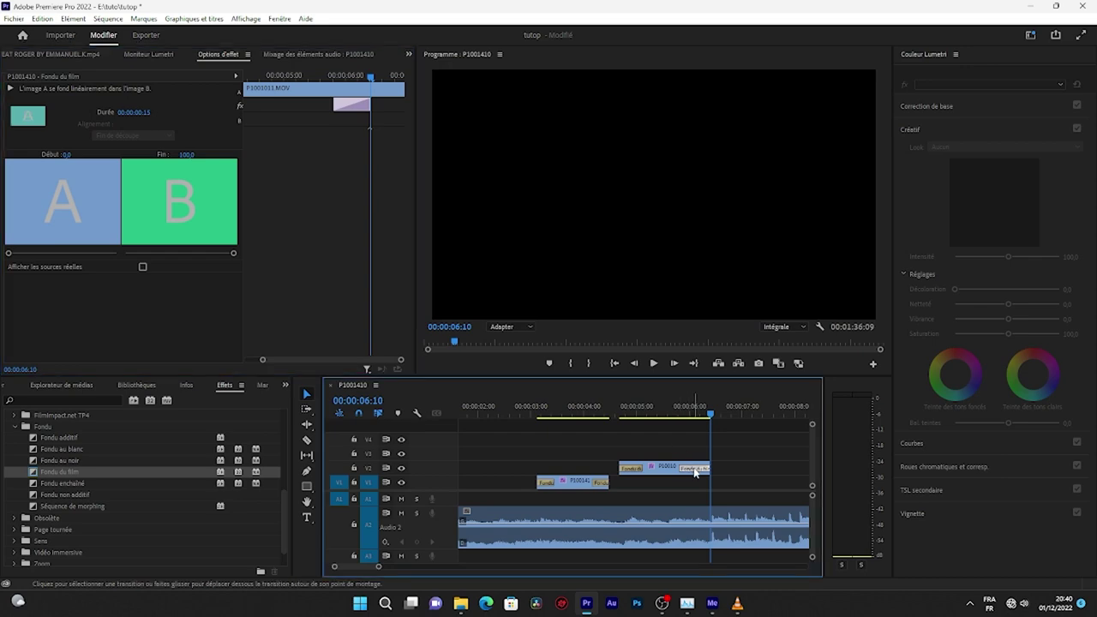
left_click_drag(684, 469, 688, 469)
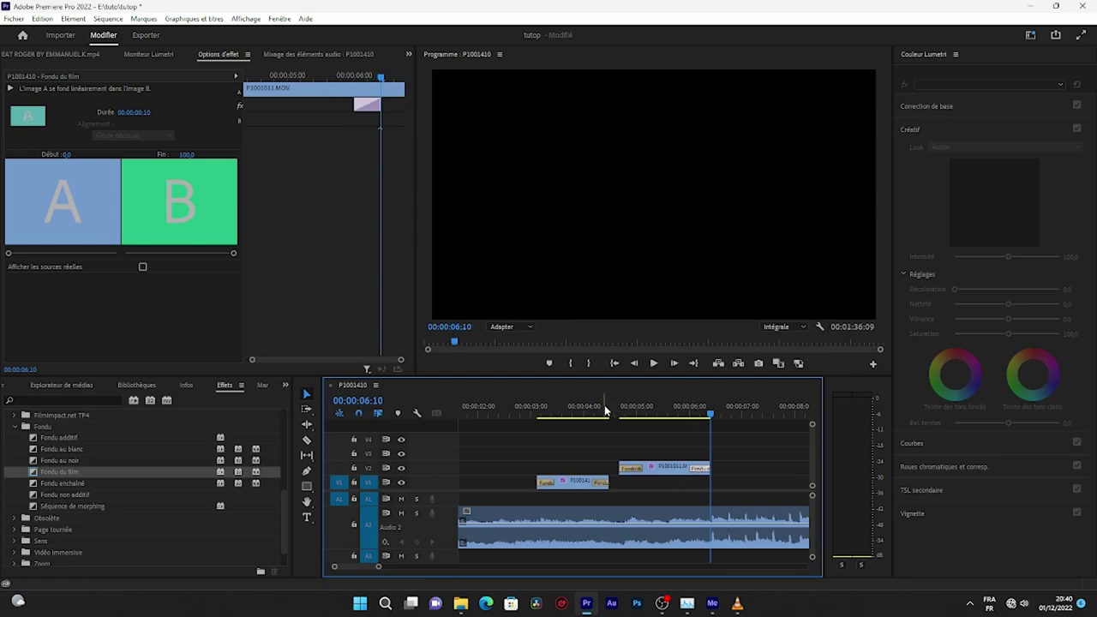
left_click(512, 416)
key("space")
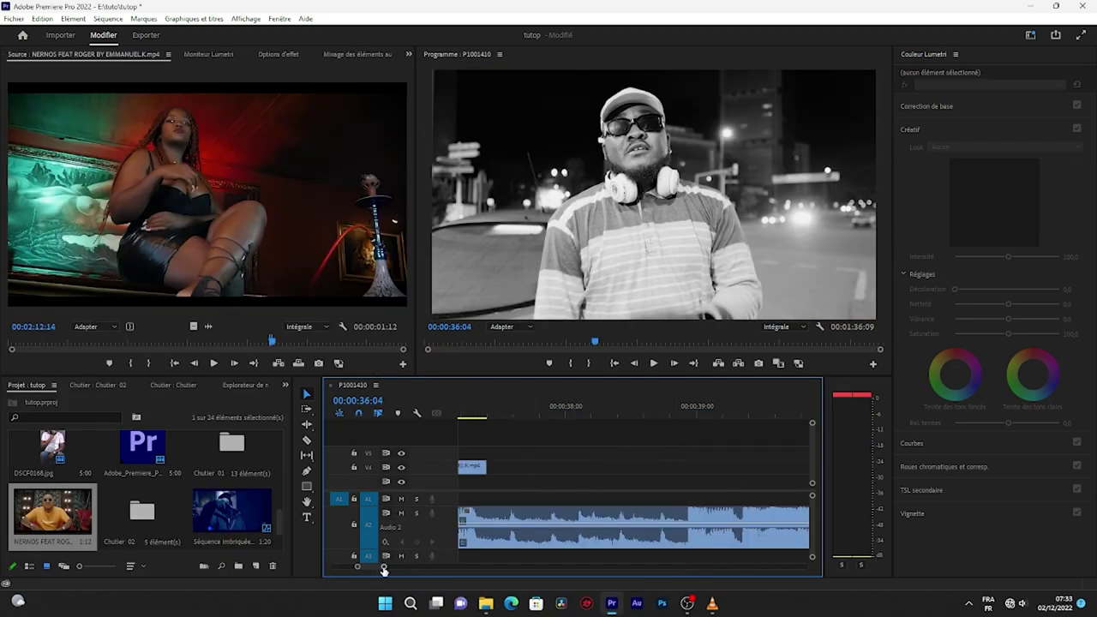
- Place the red-lit lounge clip on V6 above P1001011.MOV around 00:00:36
mouse_move(383, 566)
left_mouse_down()
mouse_move(404, 570)
mouse_move(375, 566)
left_mouse_up()
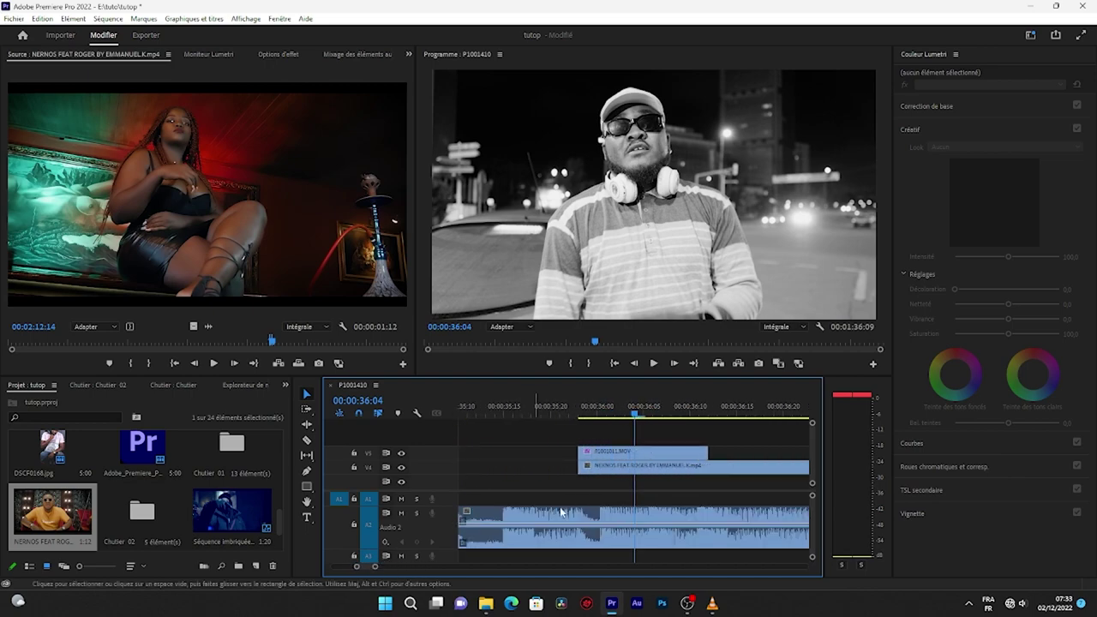
left_click_drag(670, 461, 685, 458)
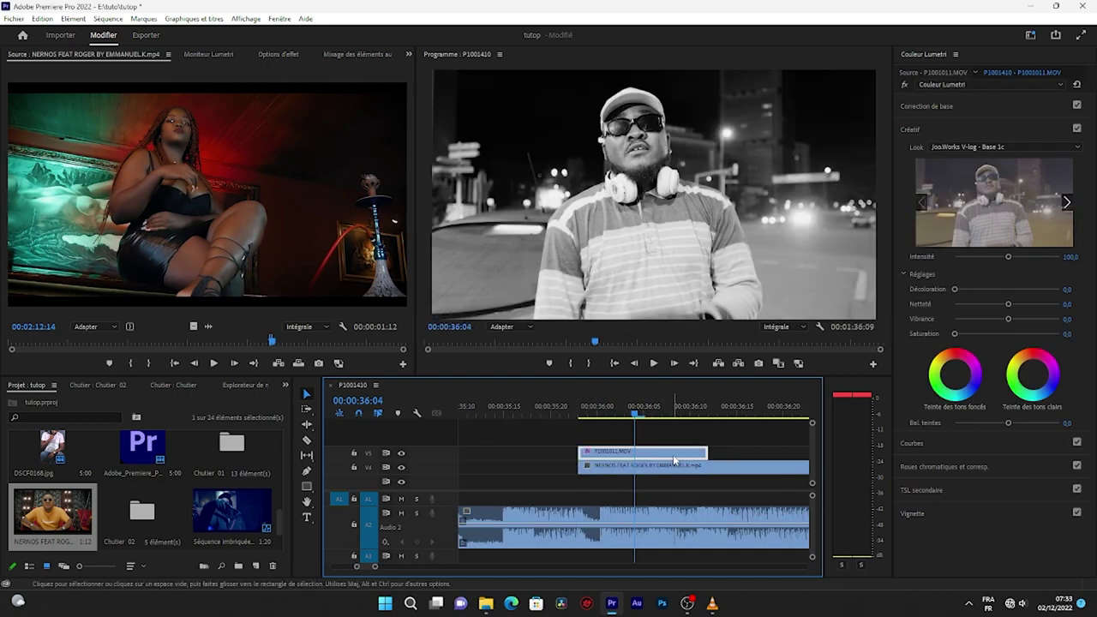
mouse_move(634, 414)
left_mouse_down()
mouse_move(604, 422)
mouse_move(616, 420)
left_mouse_up()
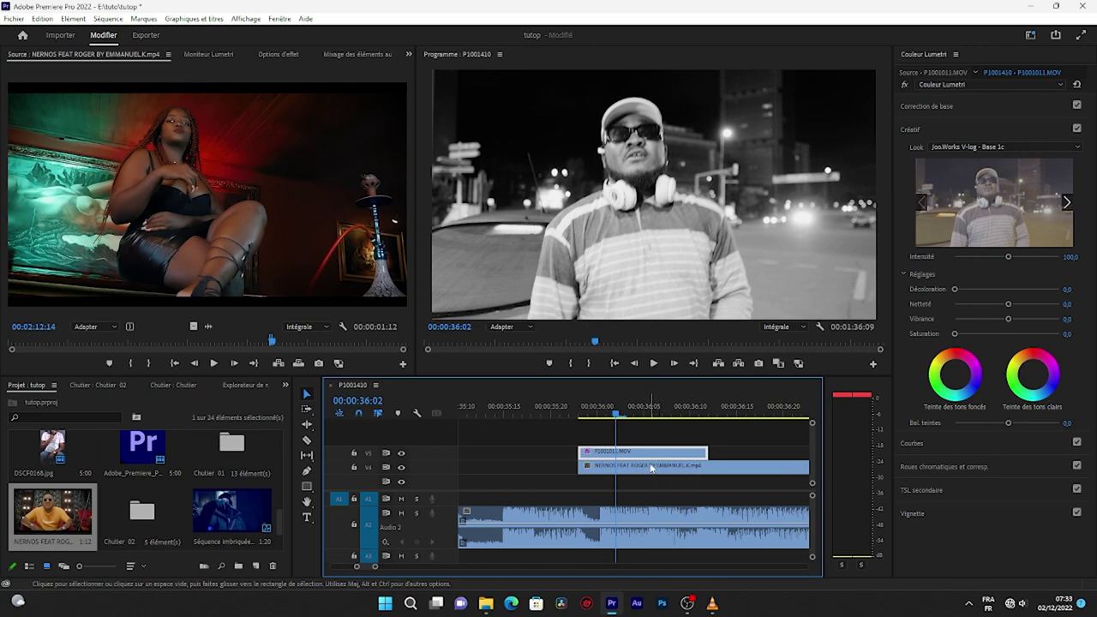
mouse_move(656, 452)
left_mouse_down()
mouse_move(657, 430)
mouse_move(651, 442)
left_mouse_up()
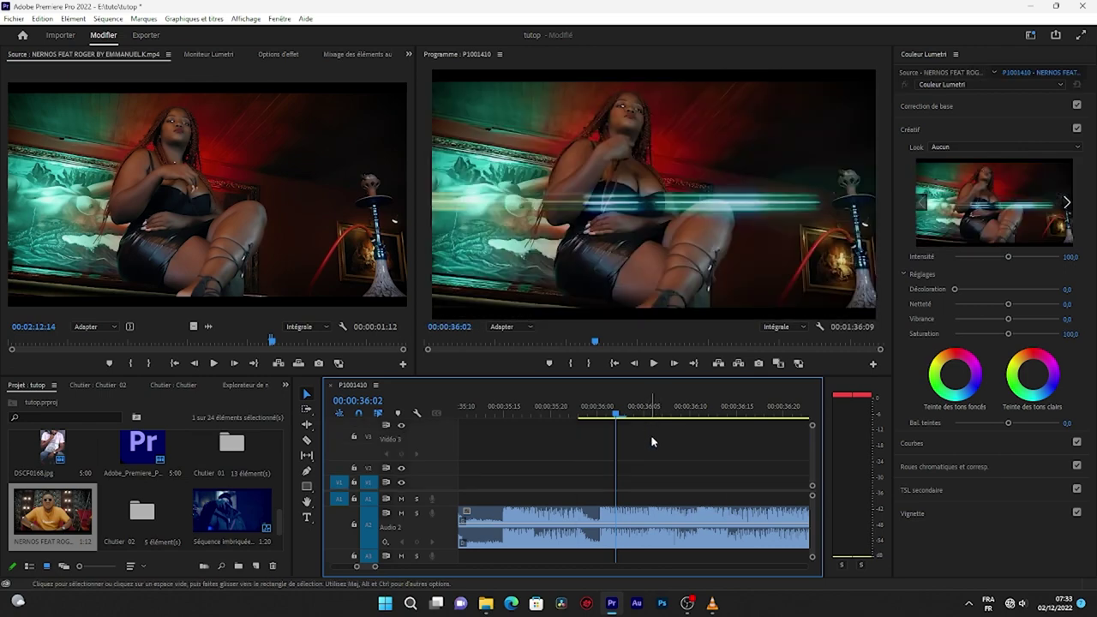
- Razor-cut the lounge clip where P1001011.MOV ends and delete the leftover piece
scroll(811, 451, "up", 2)
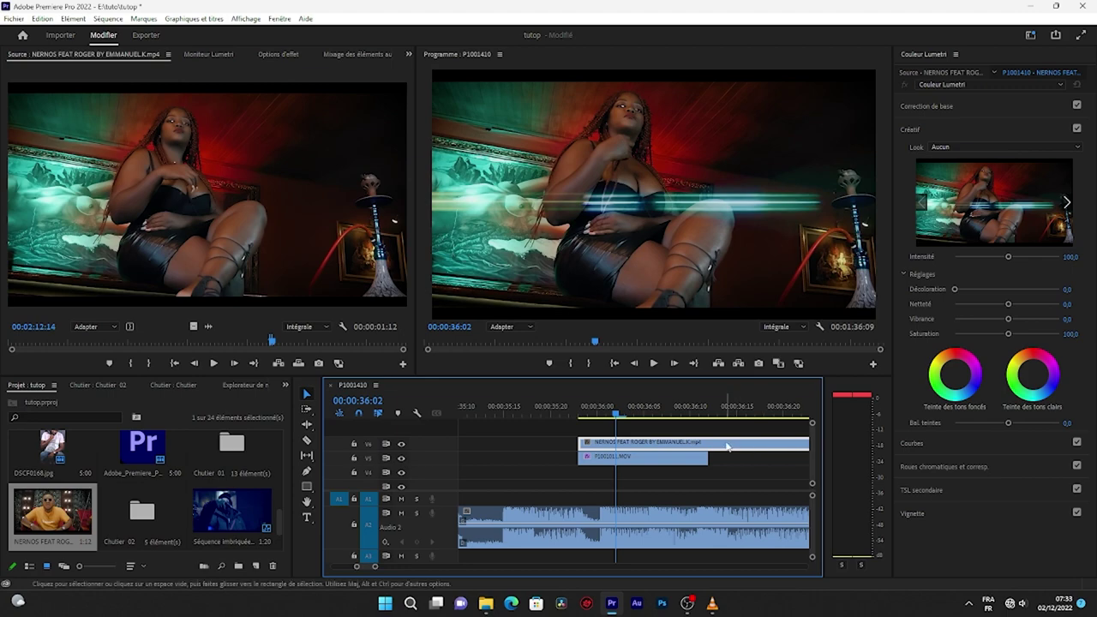
key("c")
left_click(706, 442)
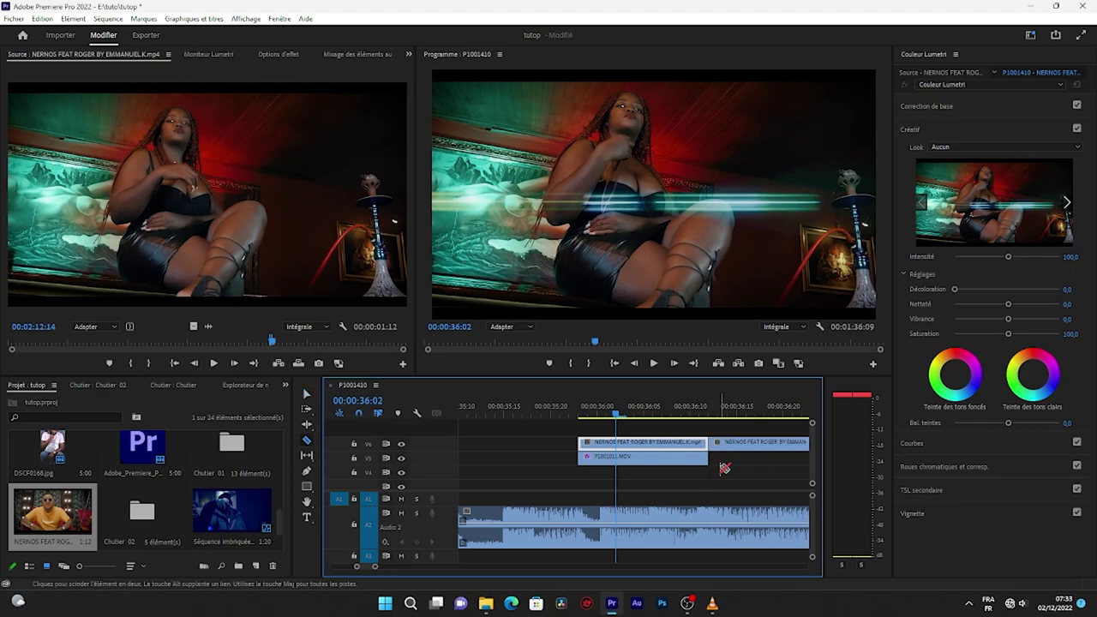
key("v")
left_click(732, 447)
key("Delete")
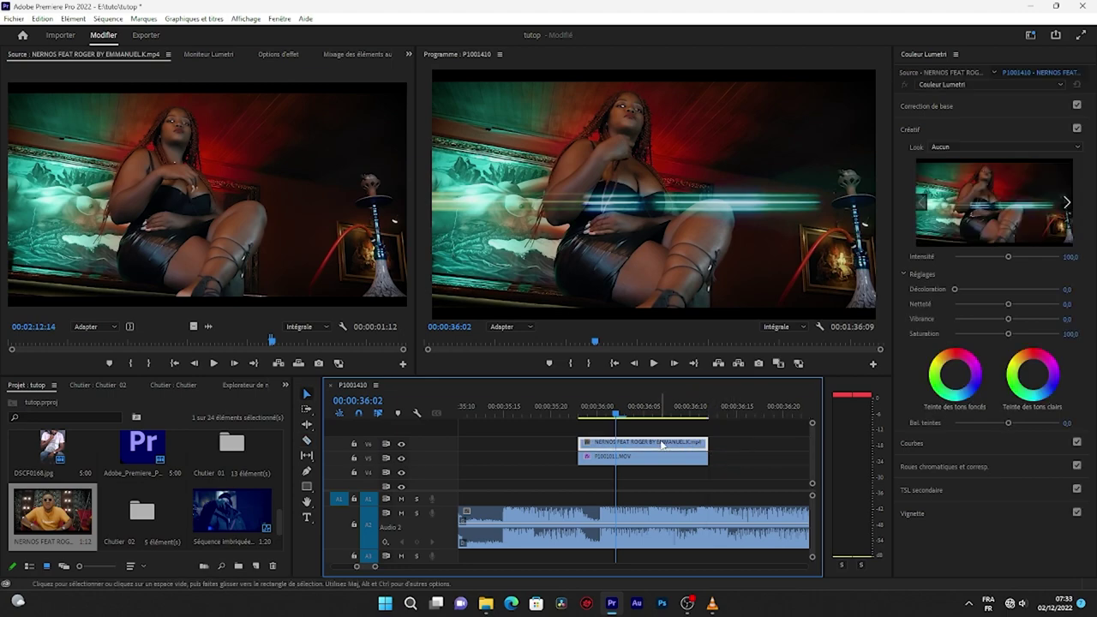
left_click(280, 55)
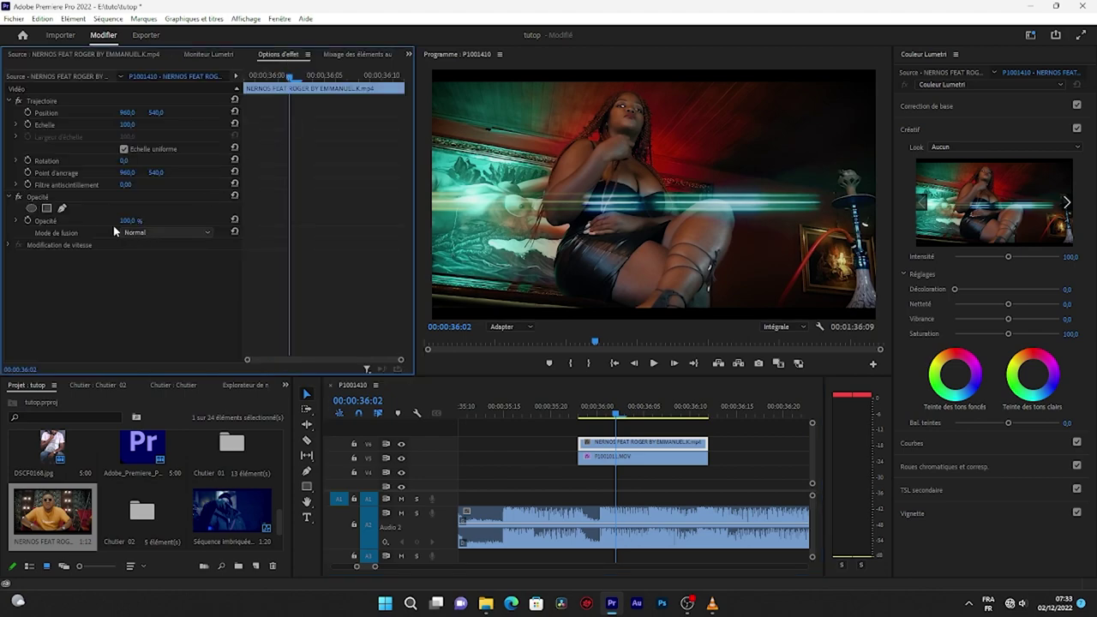
- Set the lounge clip's blend mode to Ecran and play through the blended section to 00:00:36:08
left_click(175, 237)
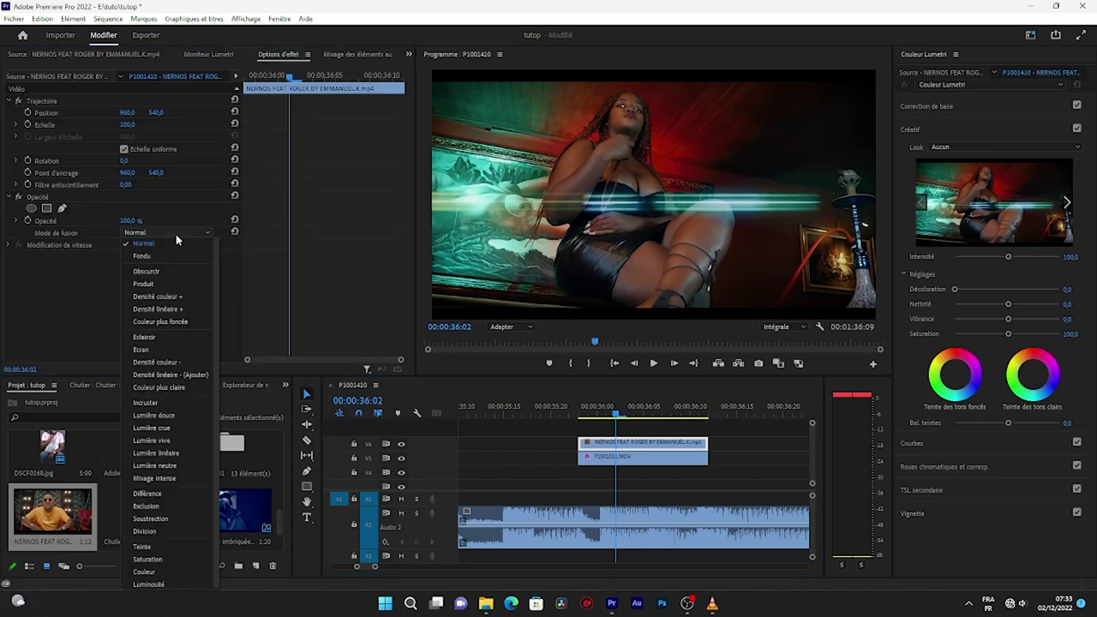
left_click(163, 349)
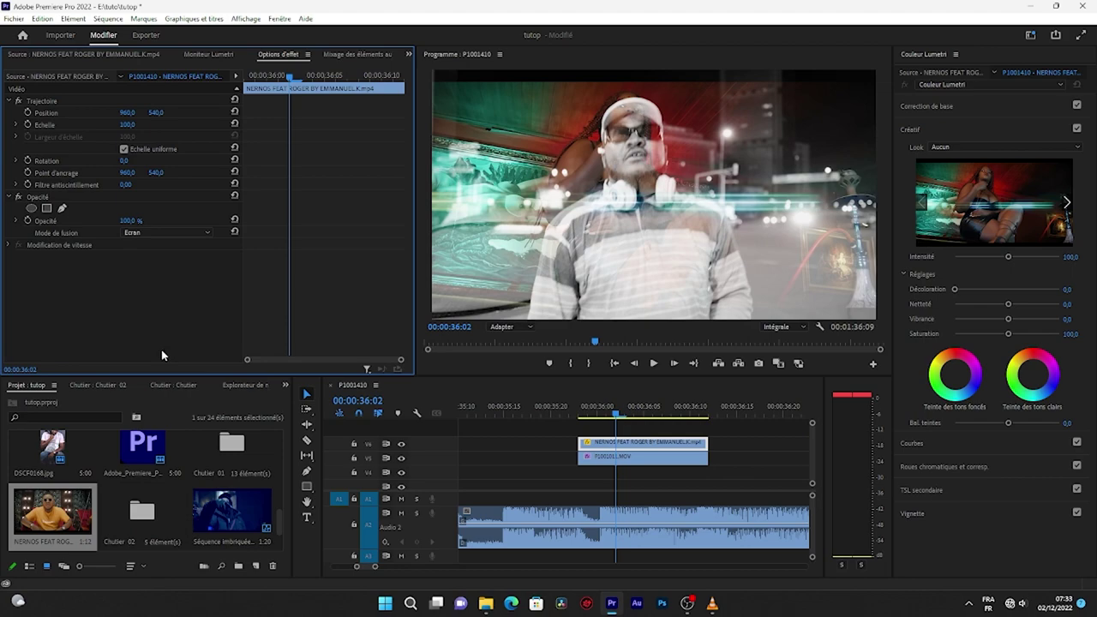
left_click(587, 413)
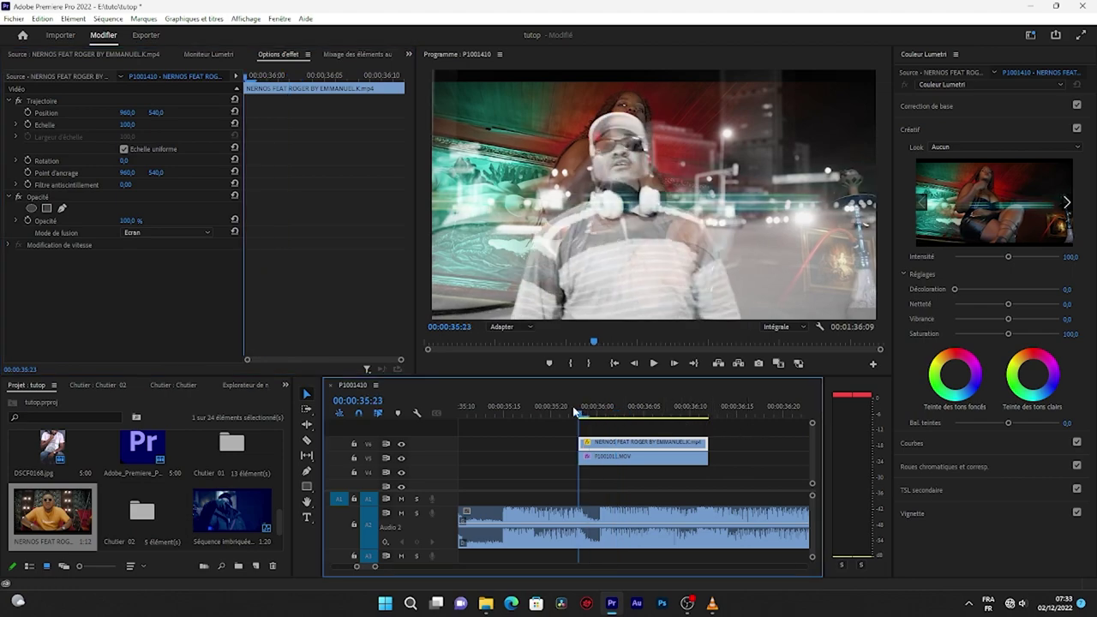
key("space")
key("j")
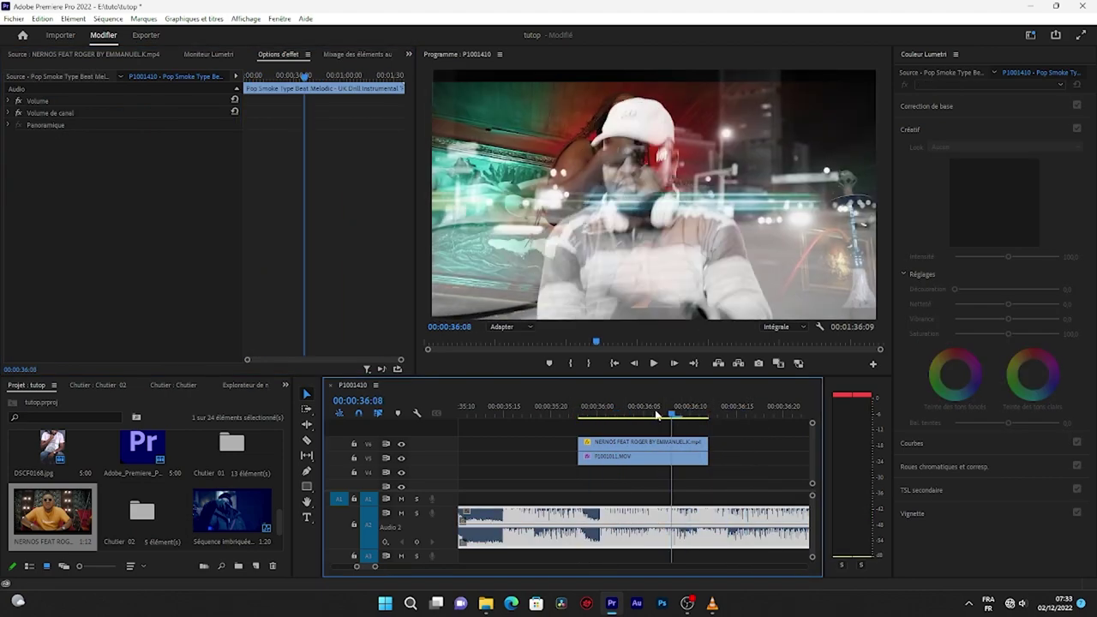
key("l")
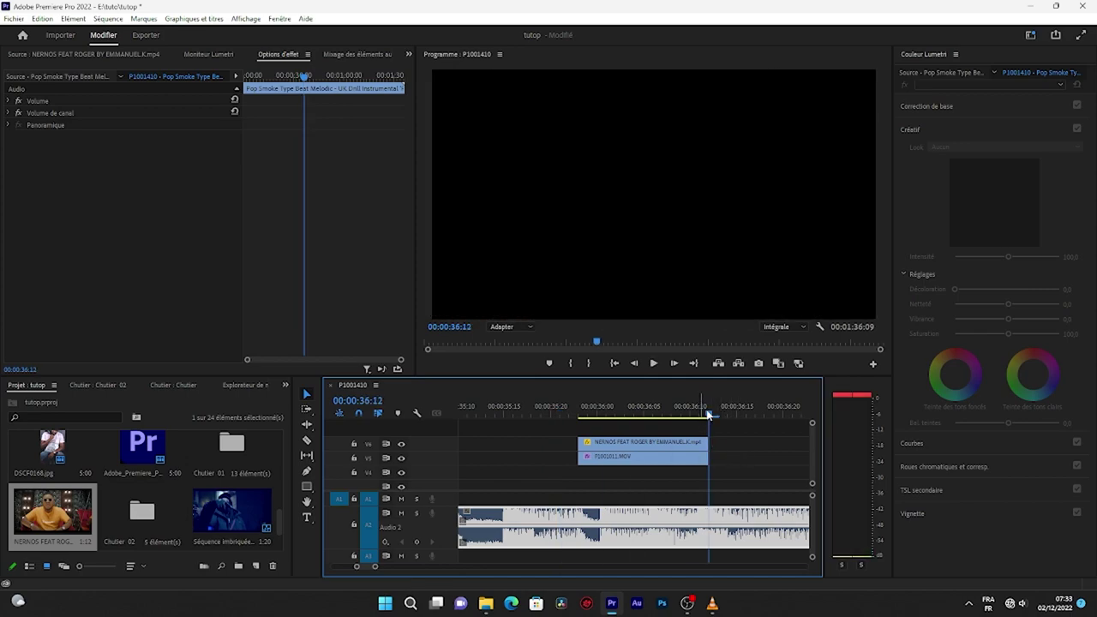
left_click_drag(708, 413, 542, 424)
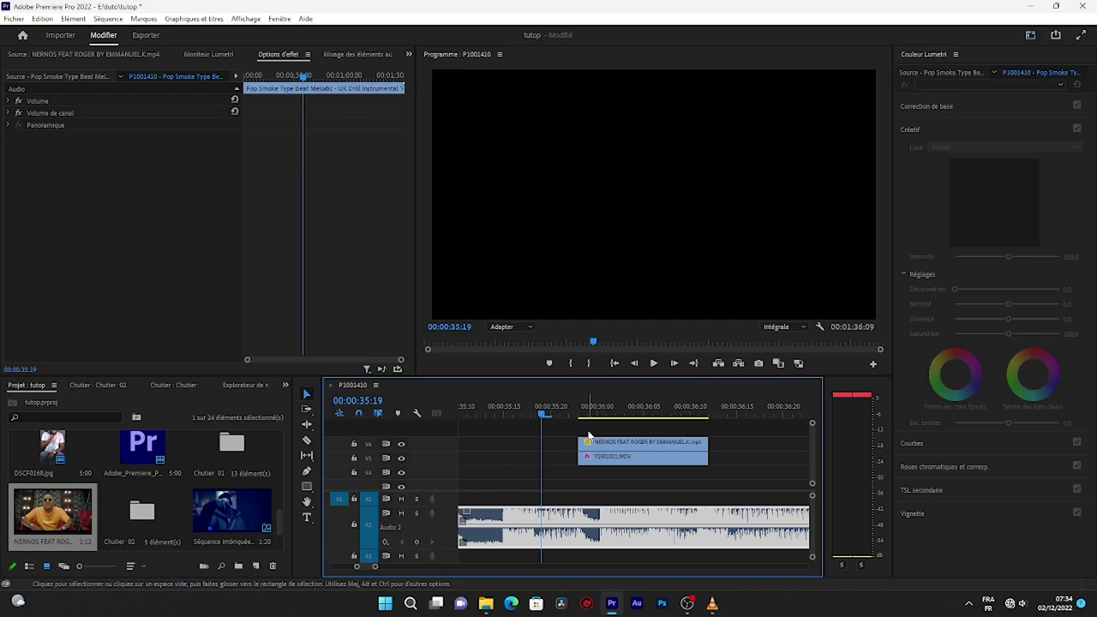
left_click(526, 413)
key("space")
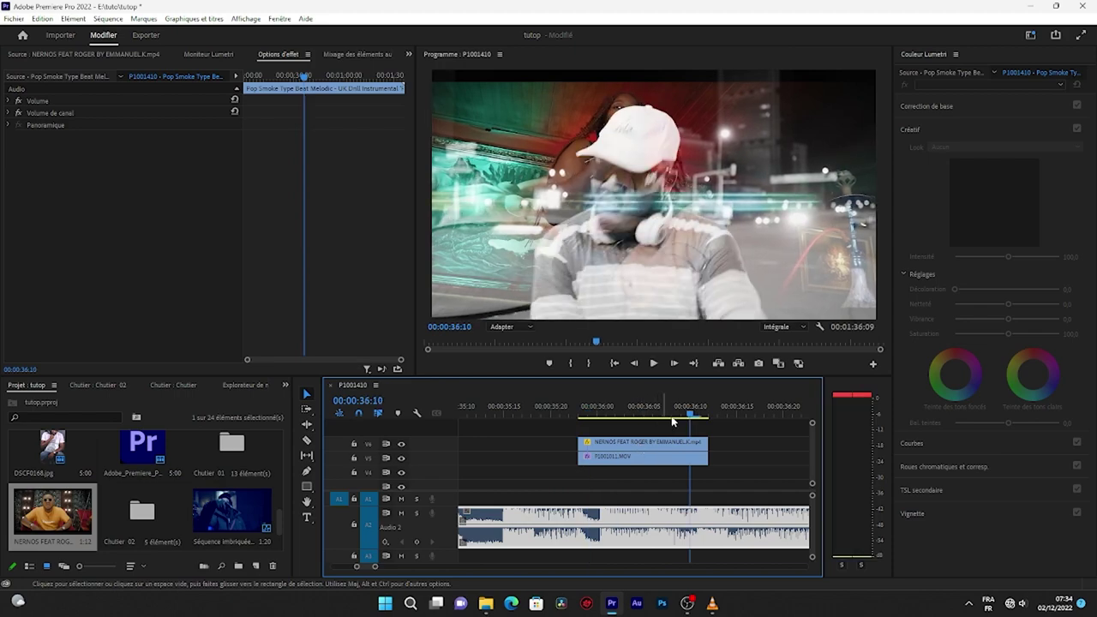
left_click(673, 419)
left_click(659, 448)
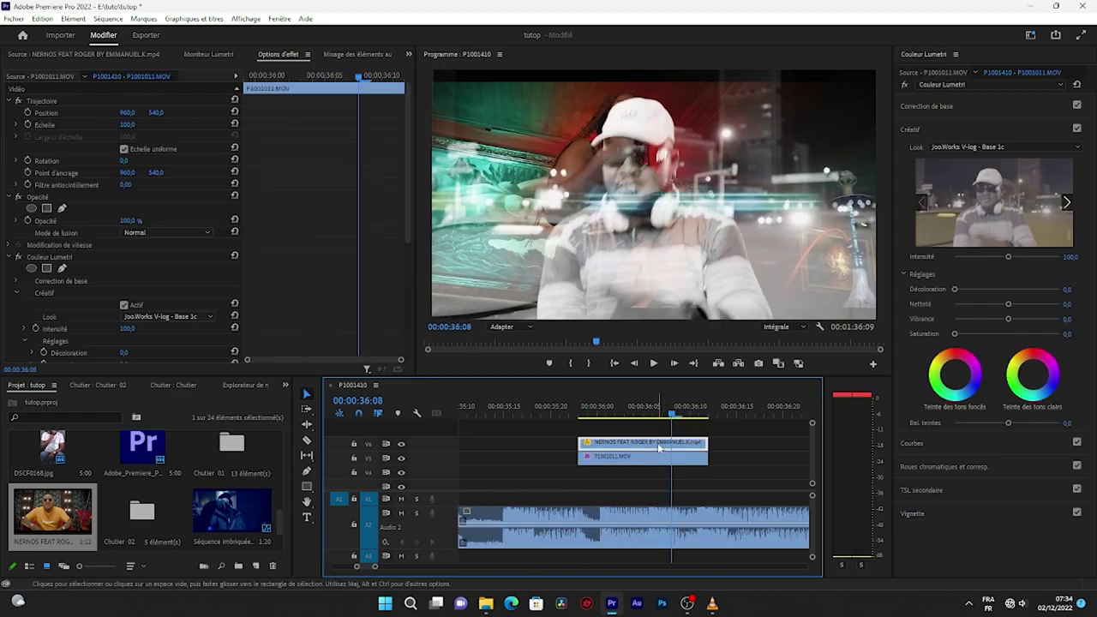
- Lower the NERNOS clip's opacity on V6 to 60%
left_click(658, 444)
left_click_drag(128, 220, 111, 220)
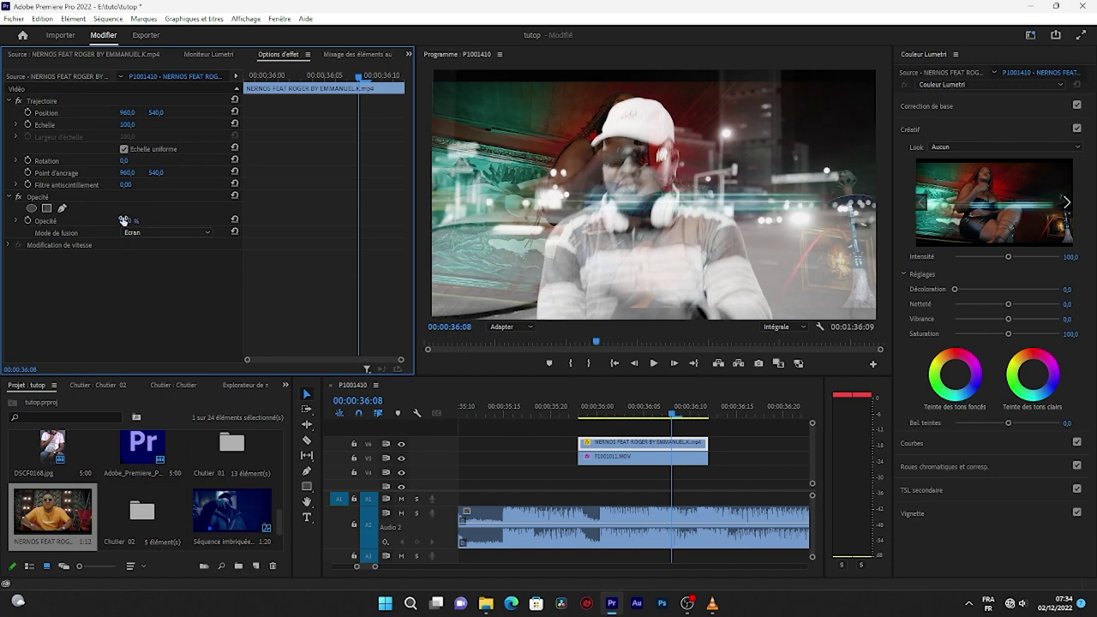
left_click(124, 220)
type("60")
key("Return")
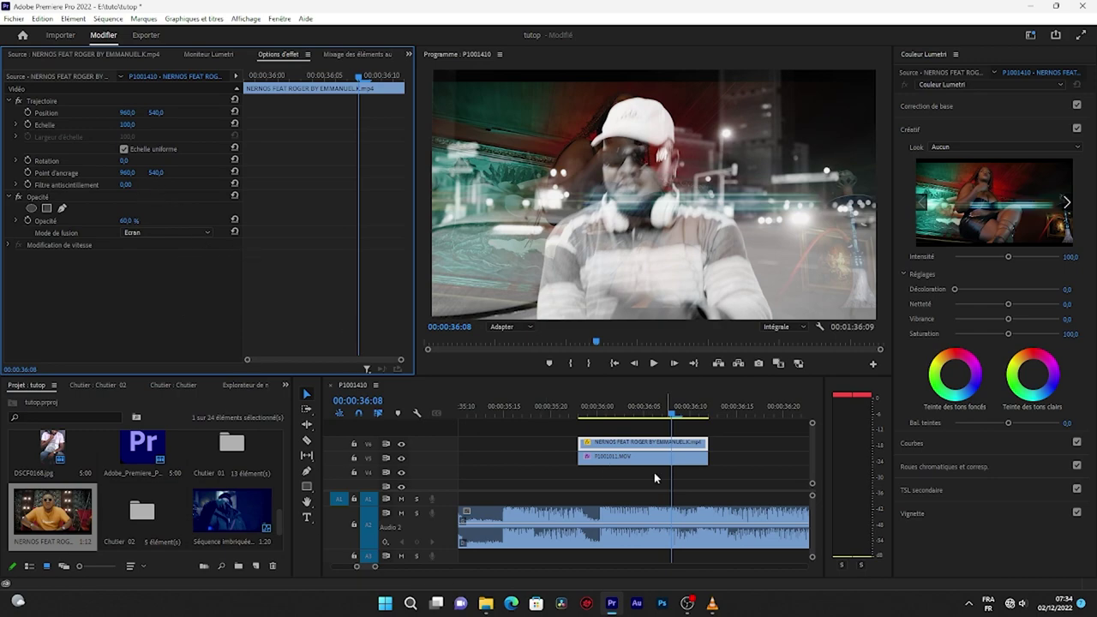
left_click(676, 519)
key("space")
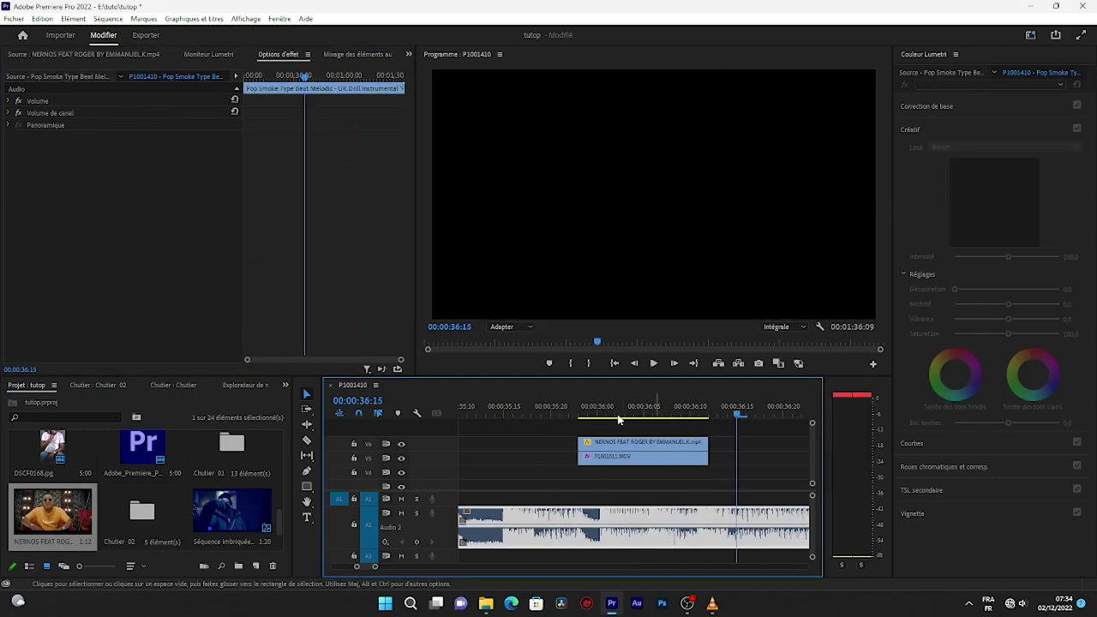
key("space")
- Lengthen both stacked clips together to end near 00:00:36:22 and review the overlay
left_click_drag(742, 470, 579, 433)
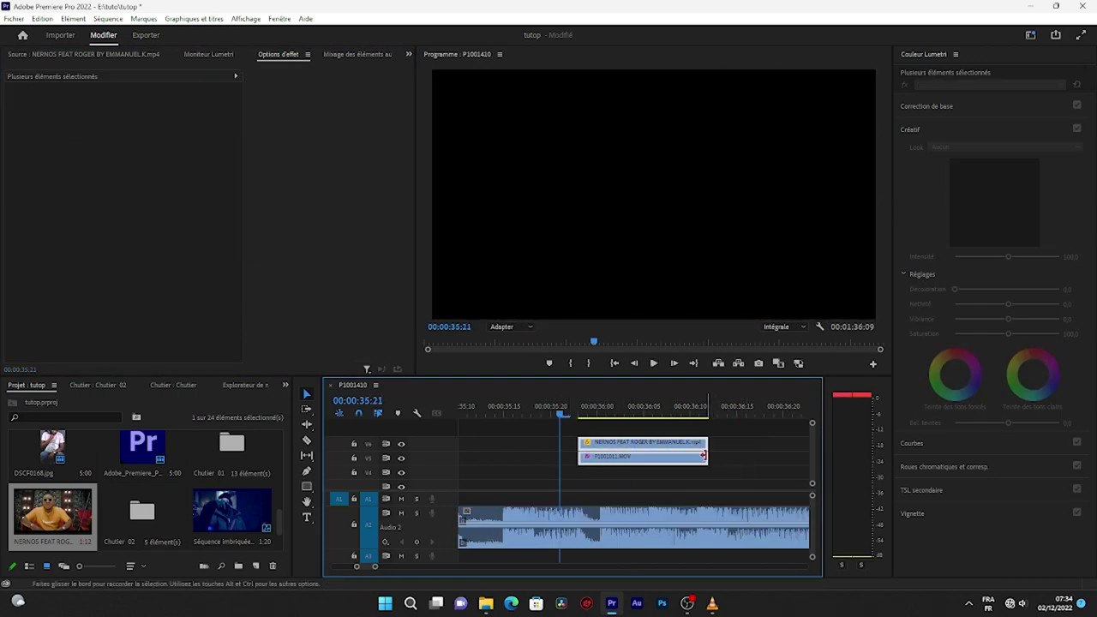
left_click_drag(704, 455, 800, 455)
key("space")
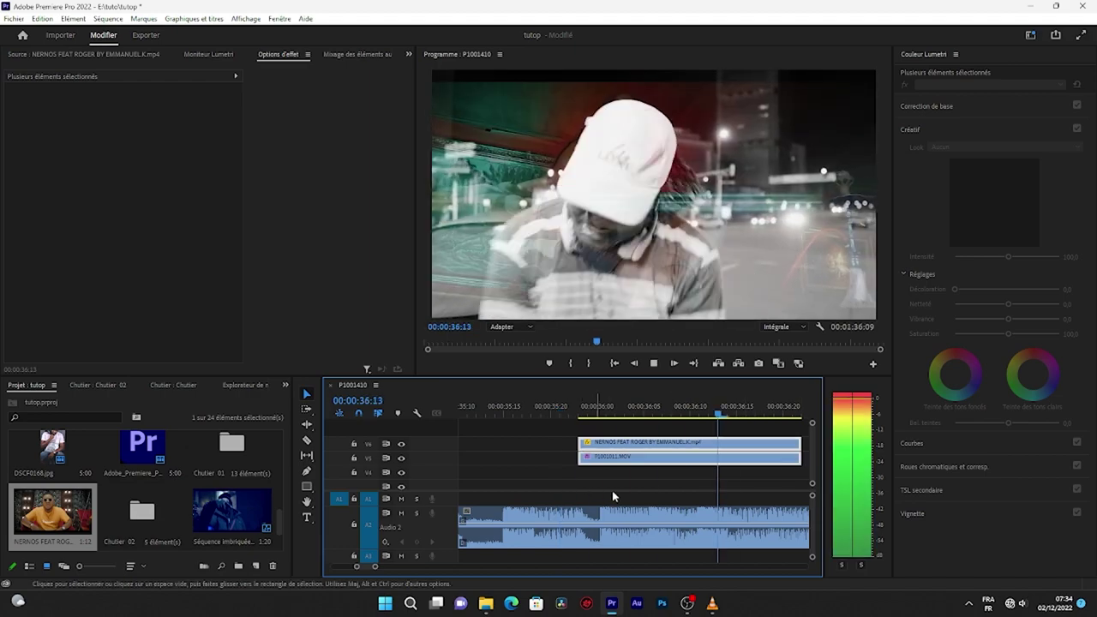
left_click(610, 517)
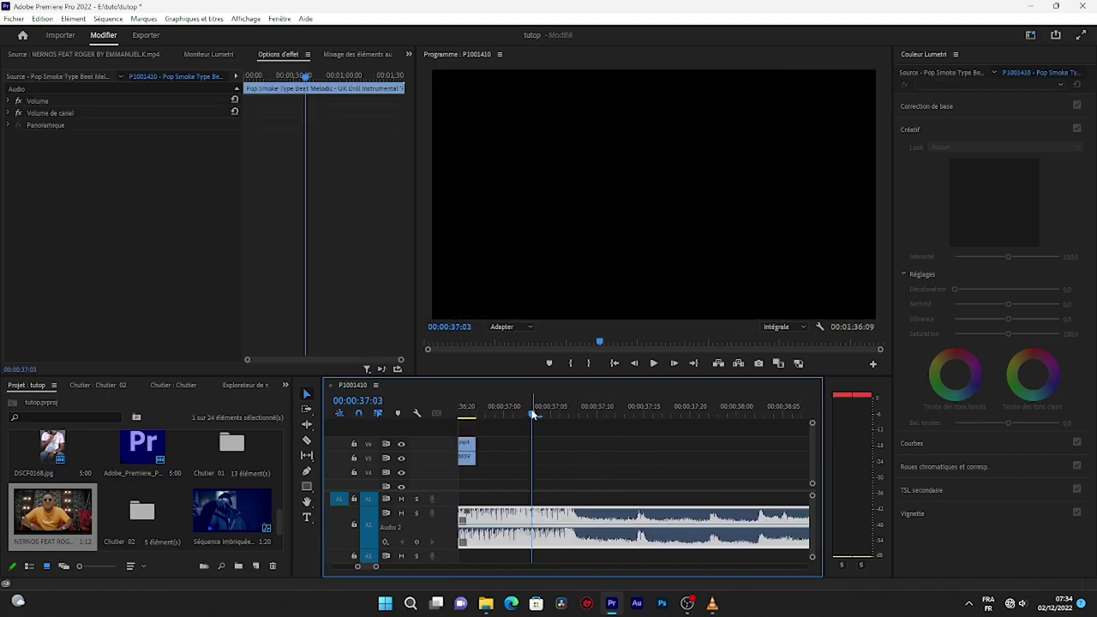
mouse_move(533, 415)
left_mouse_down()
mouse_move(499, 417)
mouse_move(510, 419)
left_mouse_up()
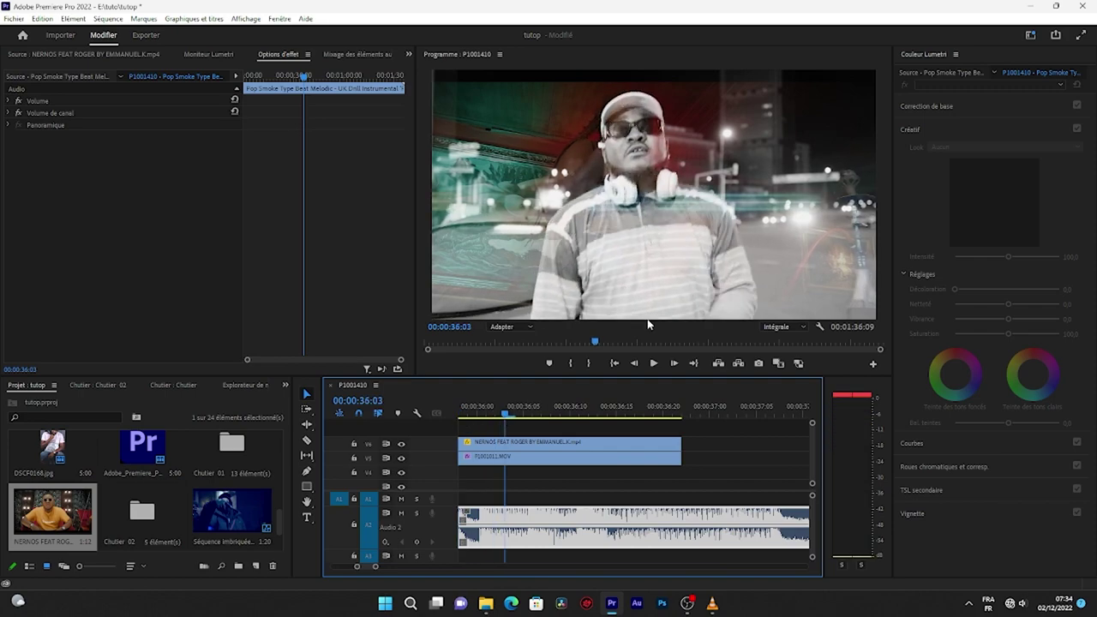
left_click(569, 442)
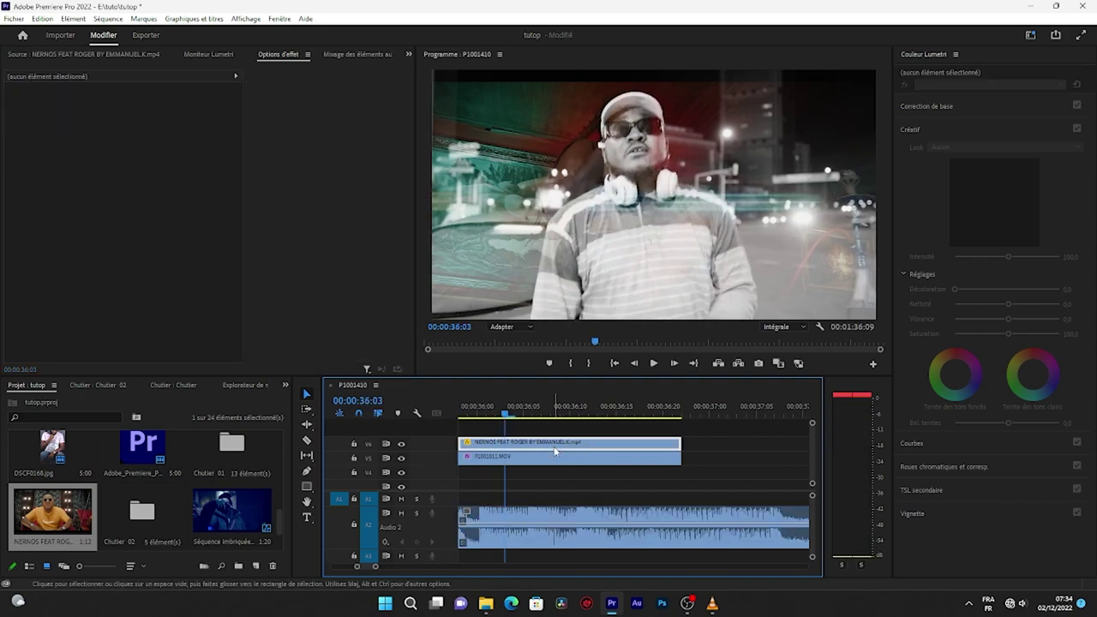
left_click(286, 385)
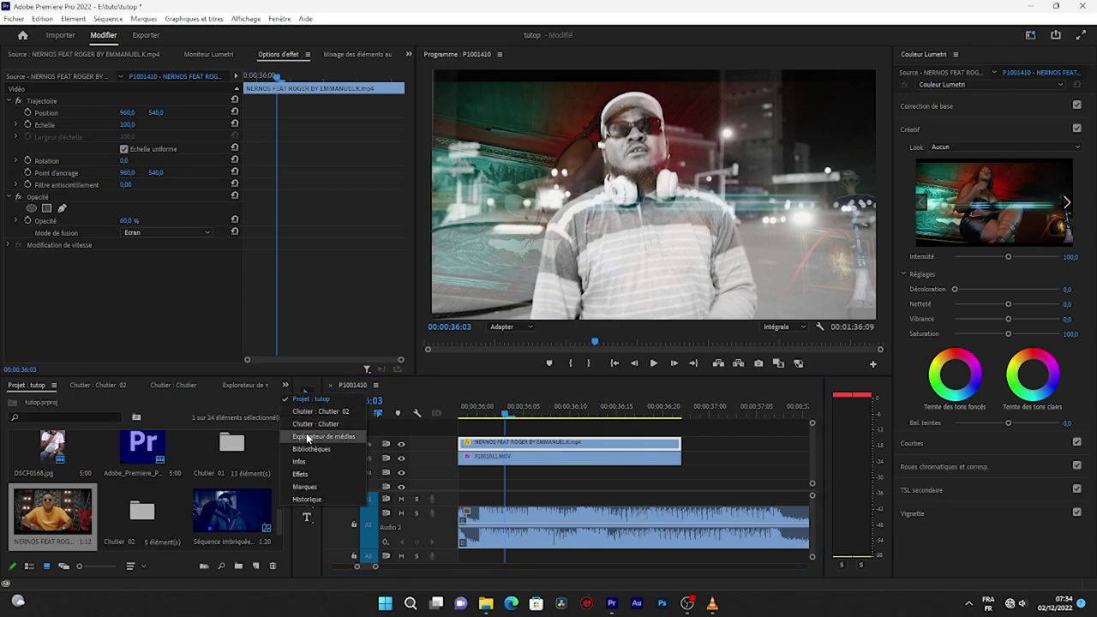
- Search the effects library for 'mir' and apply Miroir horizontal to the NERNOS clip on V6
left_click(302, 474)
left_click(58, 399)
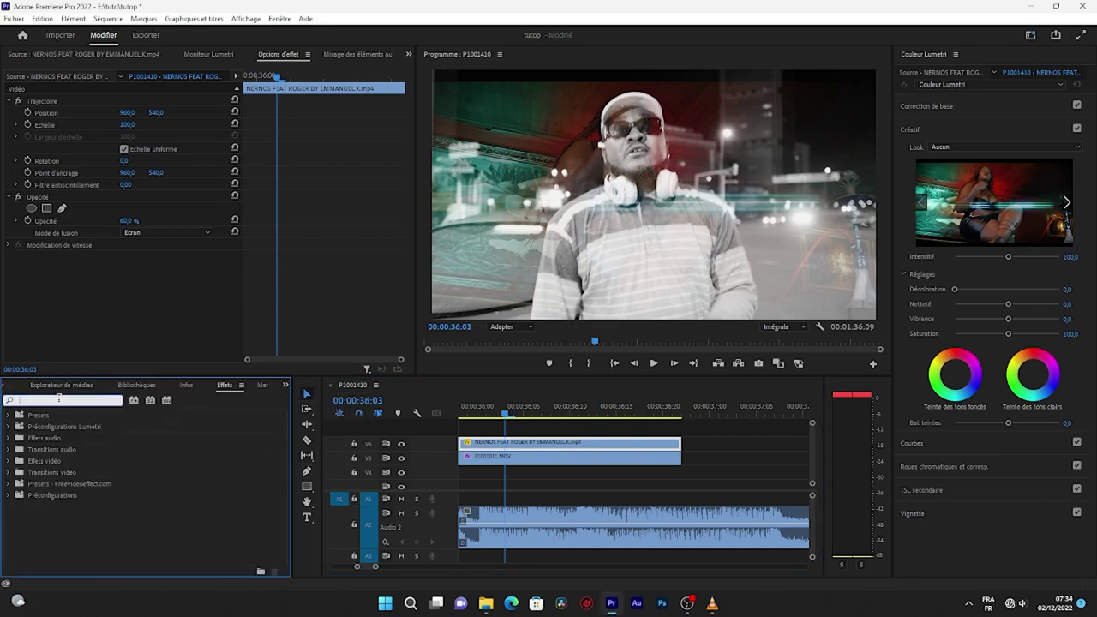
type("mier")
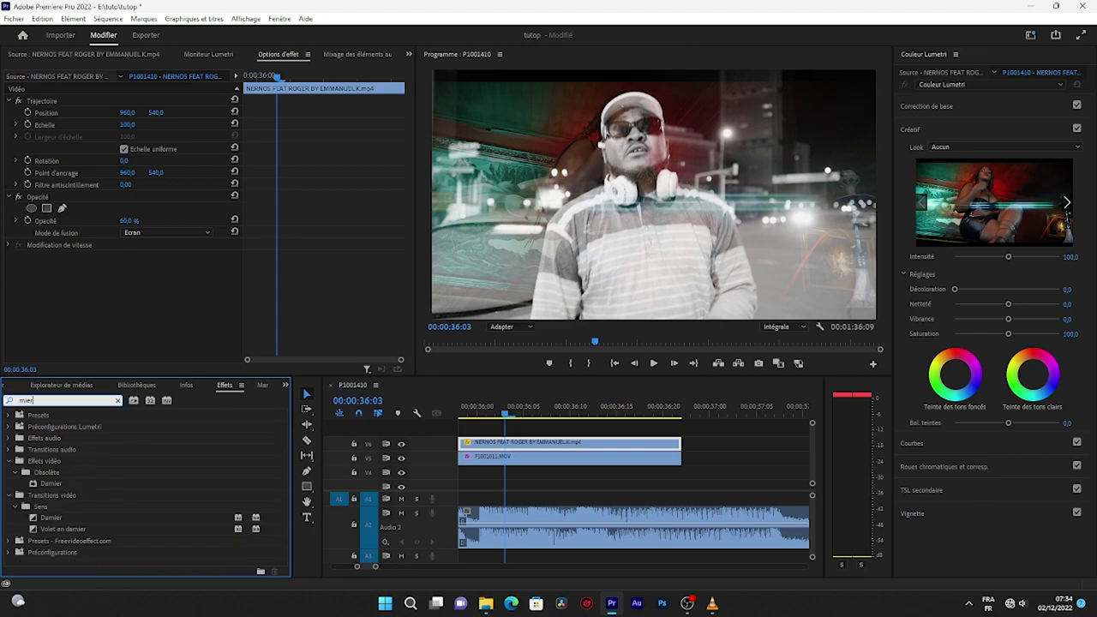
key("BackSpace")
key("BackSpace")
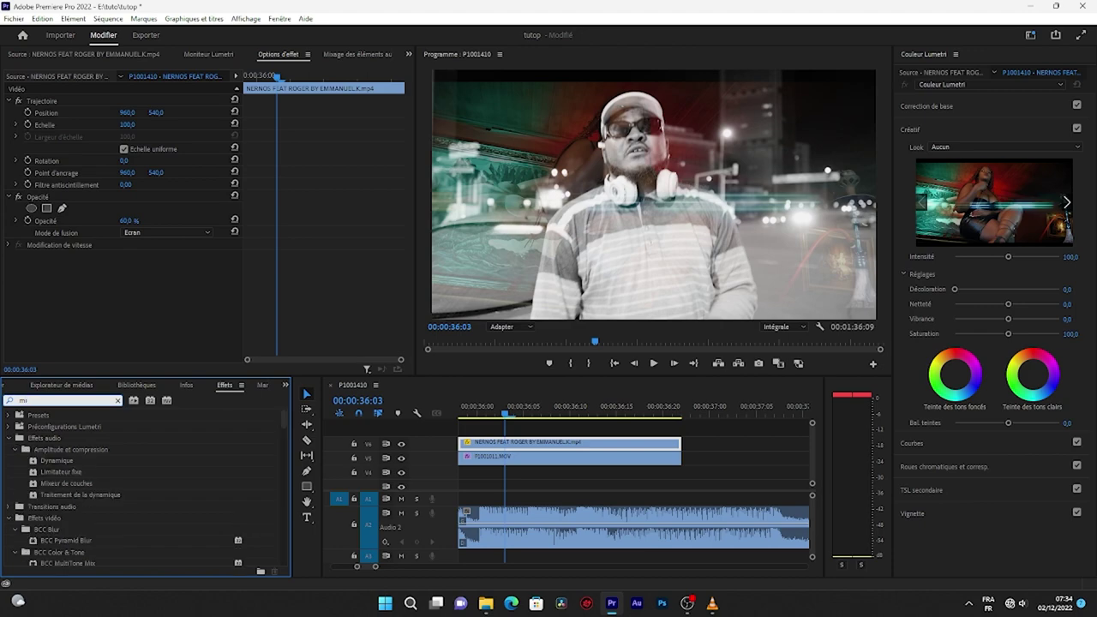
type("r")
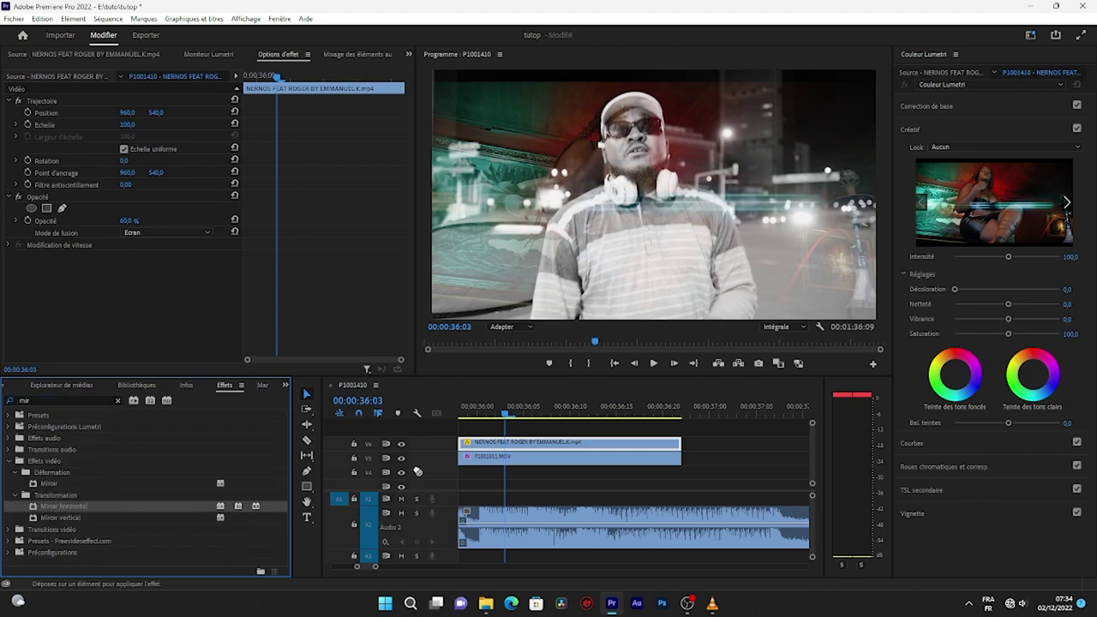
left_click_drag(74, 502, 482, 447)
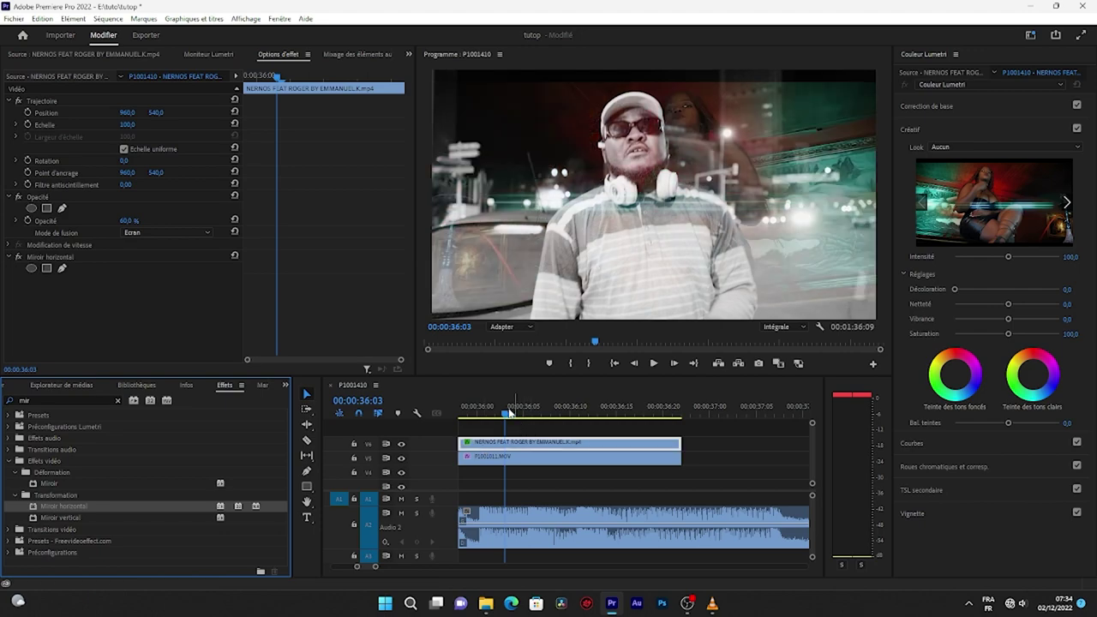
- Preview the mirrored overlay around 00:00:36, then delete the NERNOS clip from V6
left_click(531, 432)
key("space")
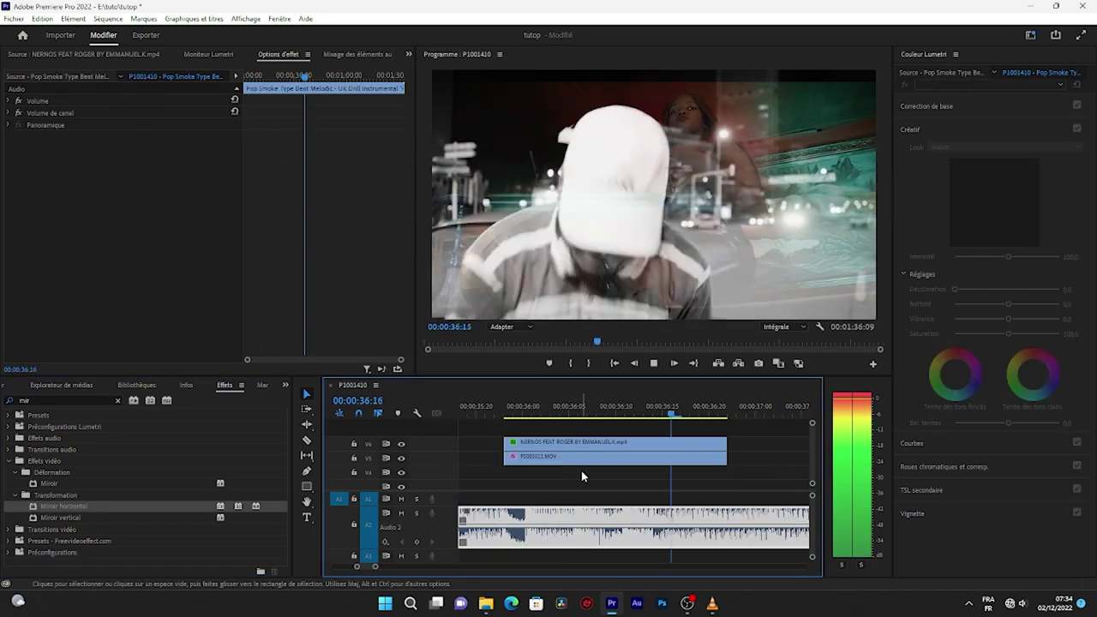
left_click(469, 415)
key("space")
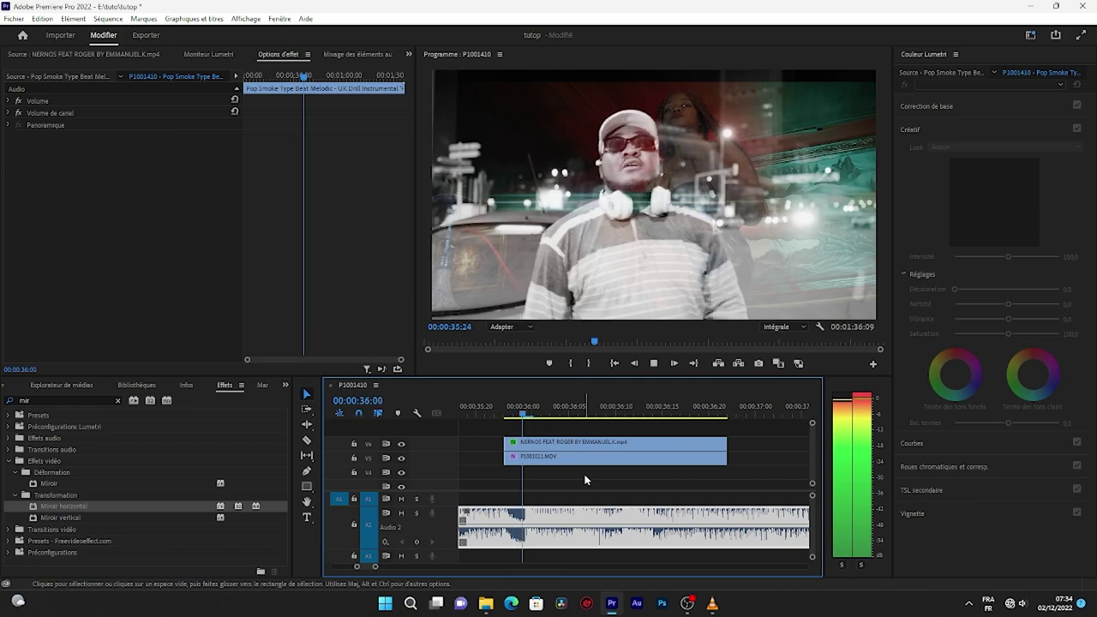
left_click(497, 407)
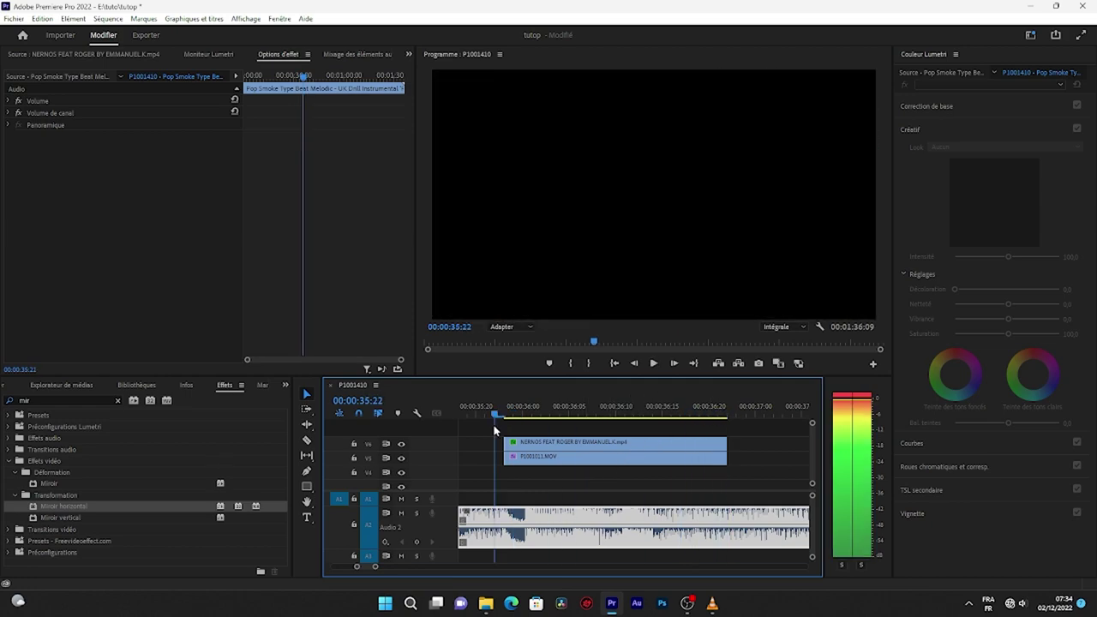
key("space")
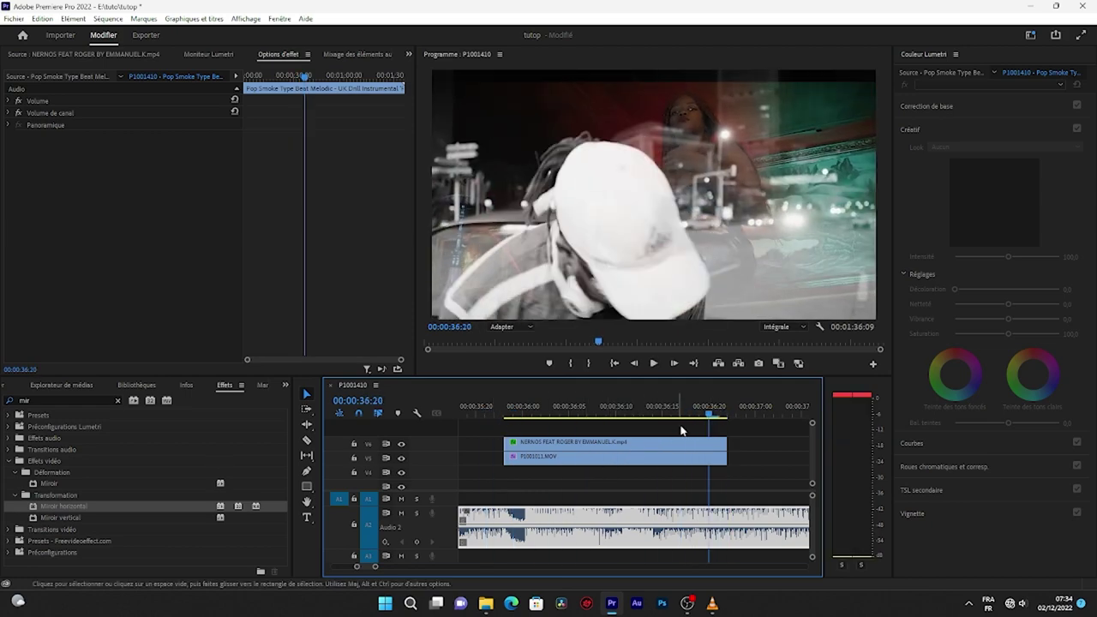
left_click(522, 409)
key("space")
key("space")
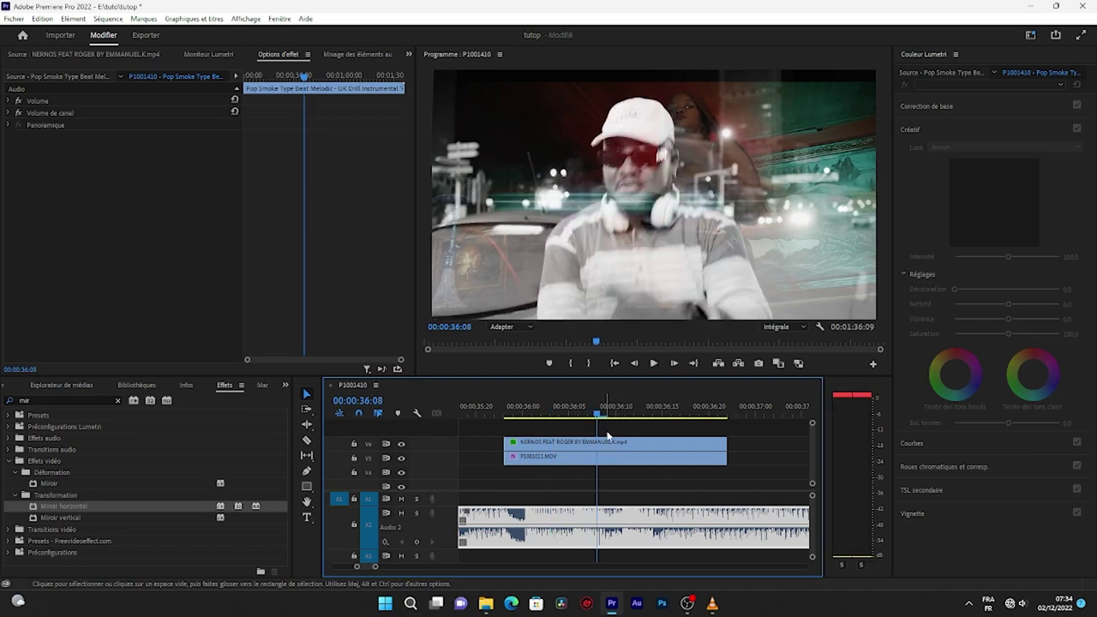
left_click(623, 441)
key("Delete")
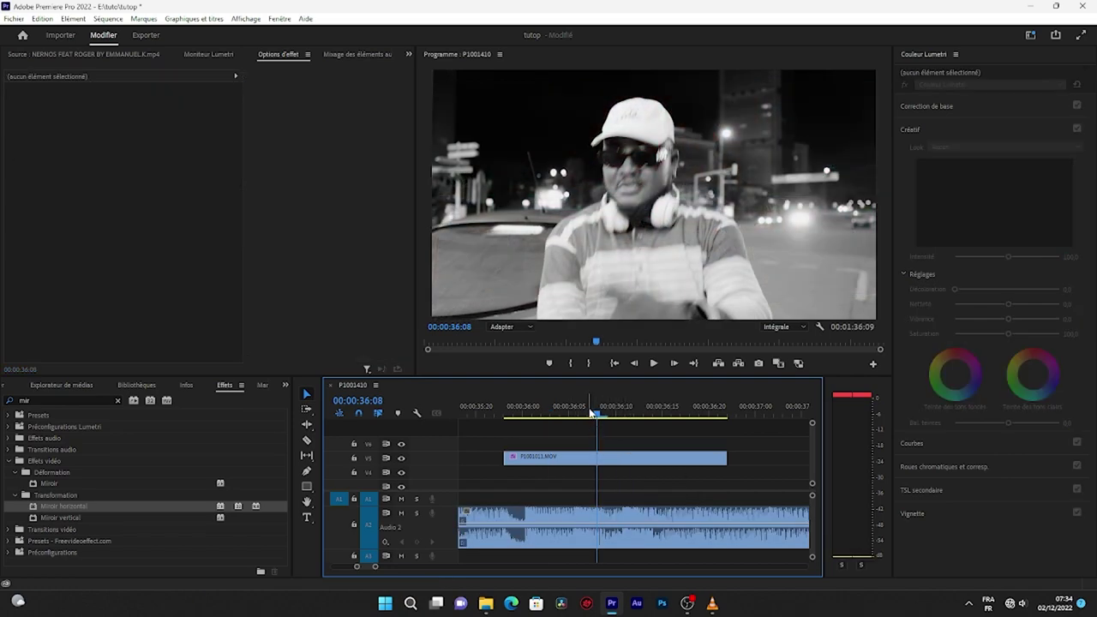
- Play the black-and-white footage from just before the P1001011 clip
left_click(482, 420)
key("space")
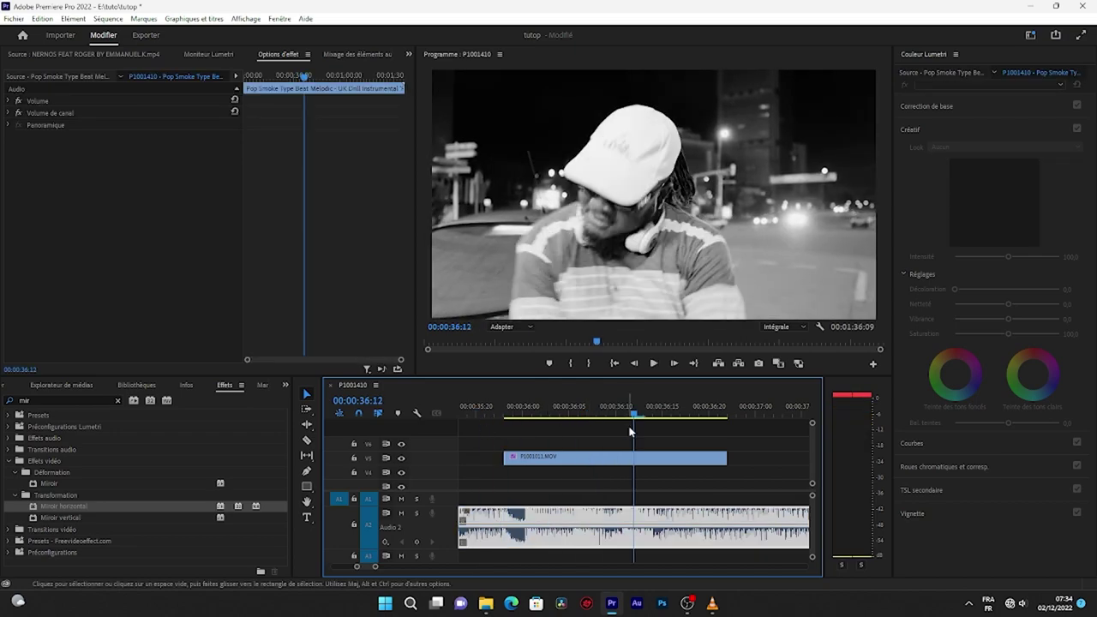
key("space")
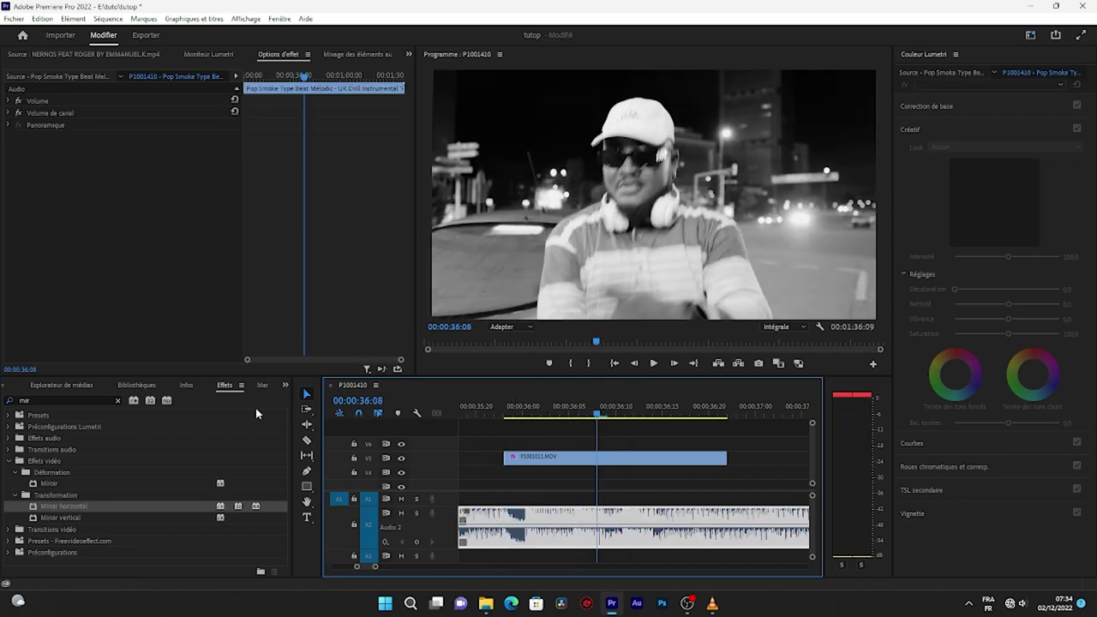
- Drag the Calque d'effets adjustment layer from the project bin onto V6 above P1001011
left_click(286, 385)
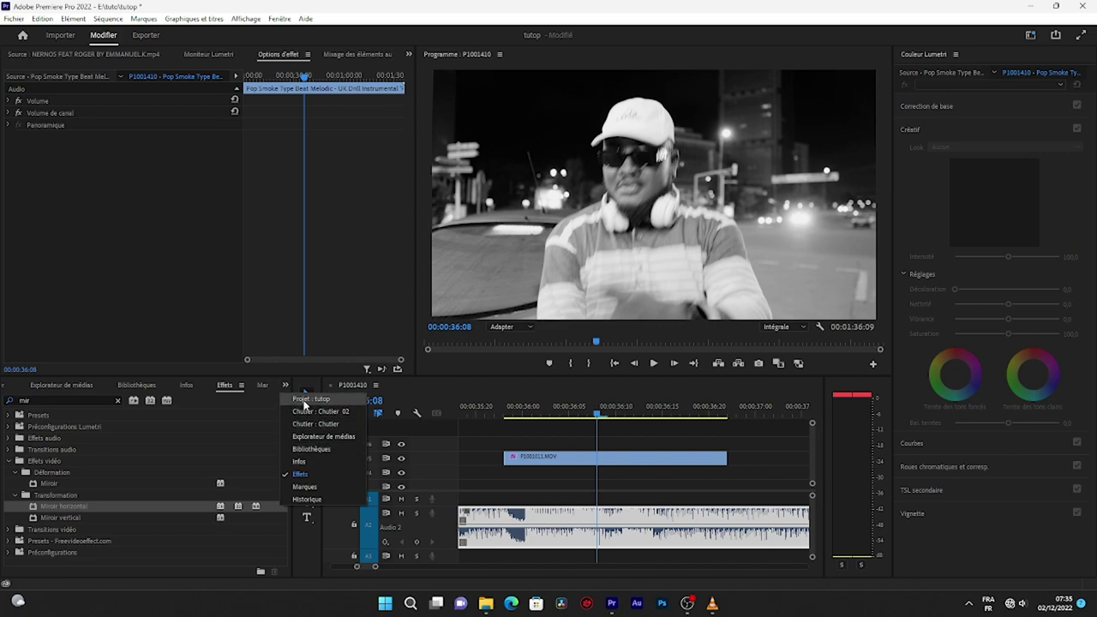
left_click(309, 403)
scroll(193, 532, "down", 2)
left_click_drag(53, 512, 550, 439)
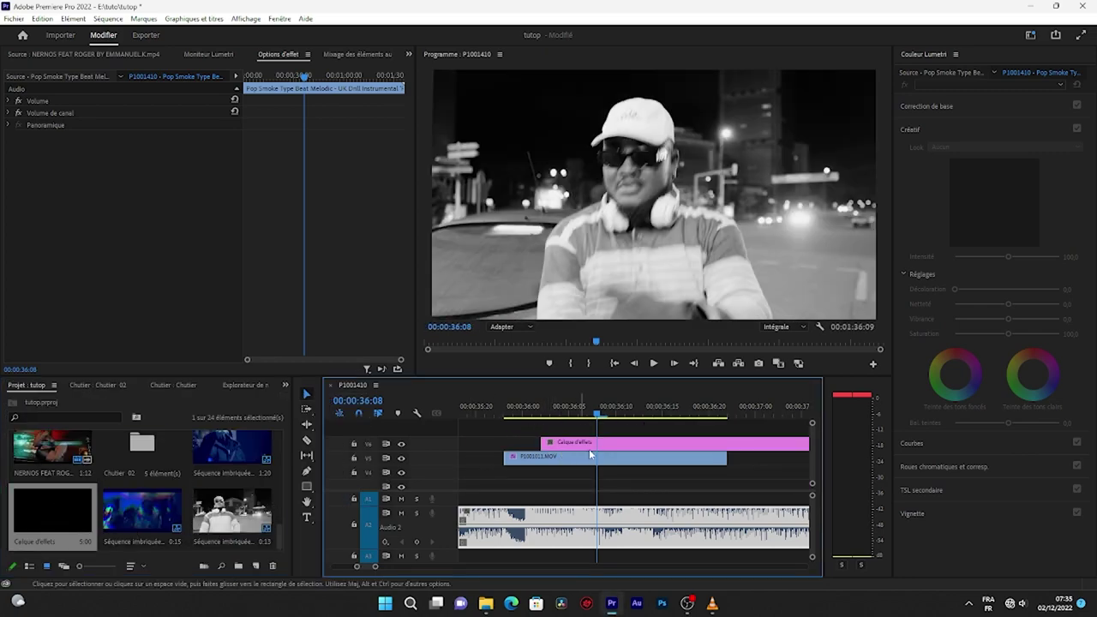
- Cut the adjustment layer near 36:12, delete the right piece, and select it at 36:07
key("c")
left_click(642, 442)
key("v")
left_click(685, 443)
key("Delete")
left_click_drag(616, 420, 588, 414)
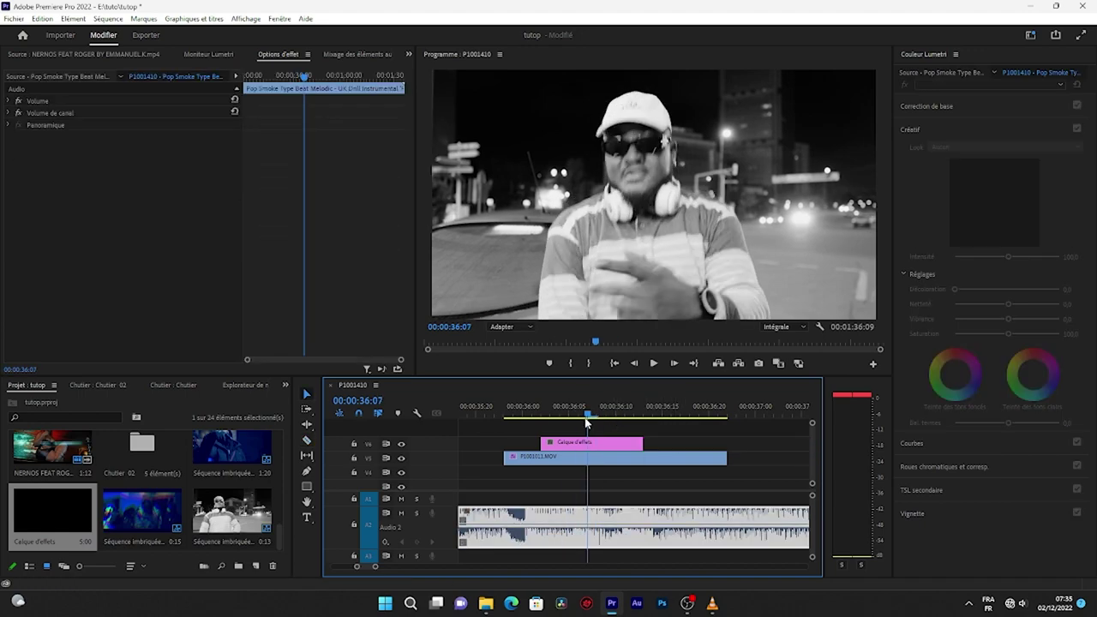
left_click(592, 442)
- Search the effects for 'transf' and apply Transformation to the Calque d'effets layer
left_click(286, 385)
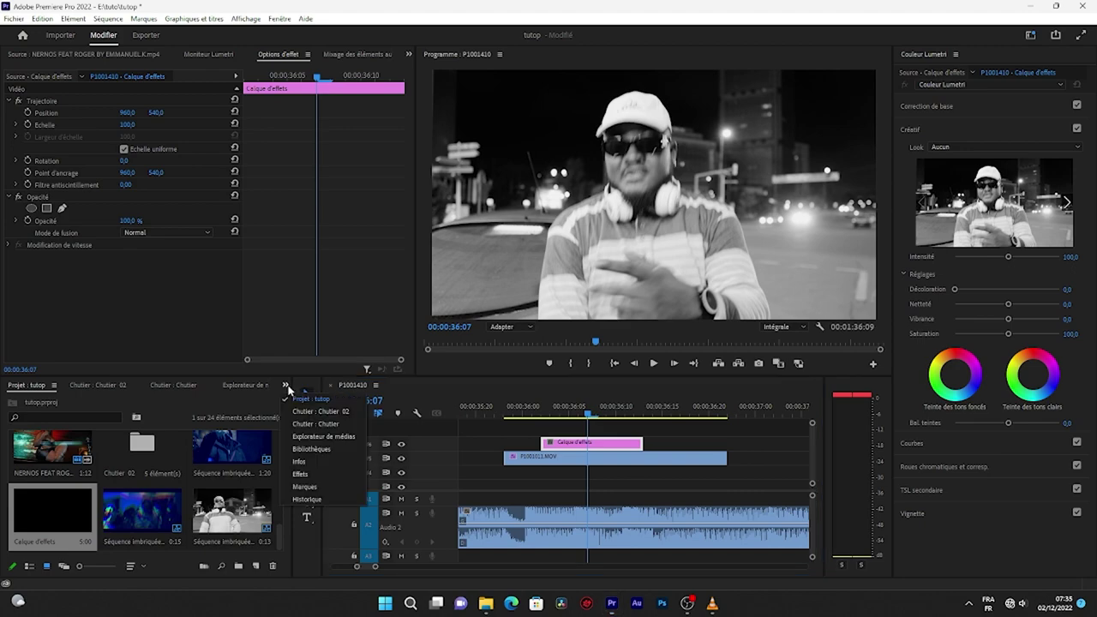
left_click(294, 473)
left_click(73, 400)
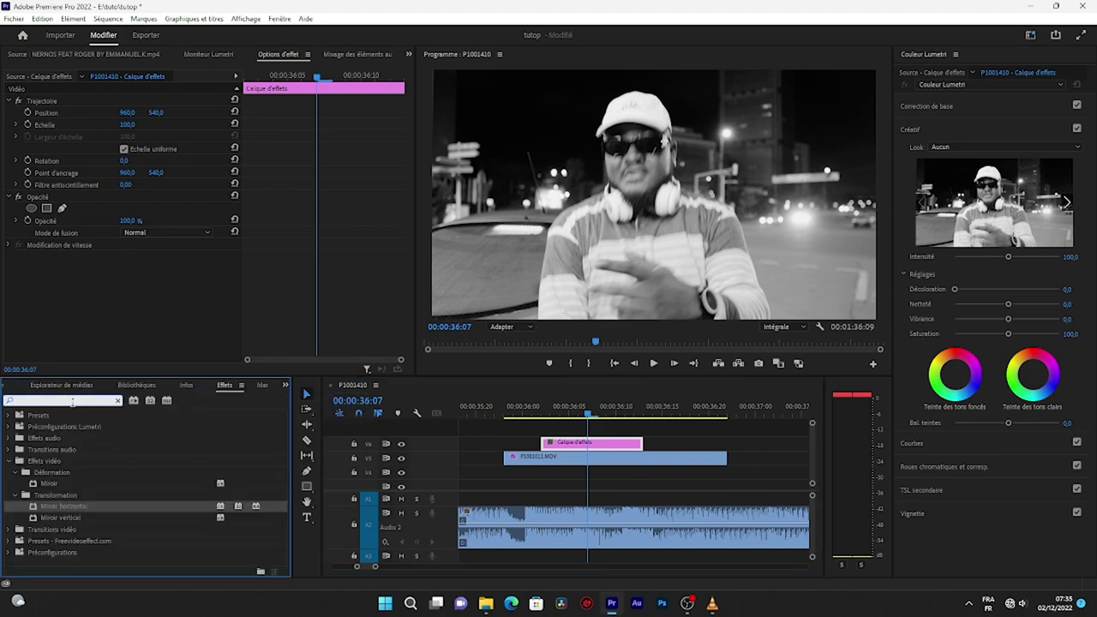
type("mir")
key("BackSpace")
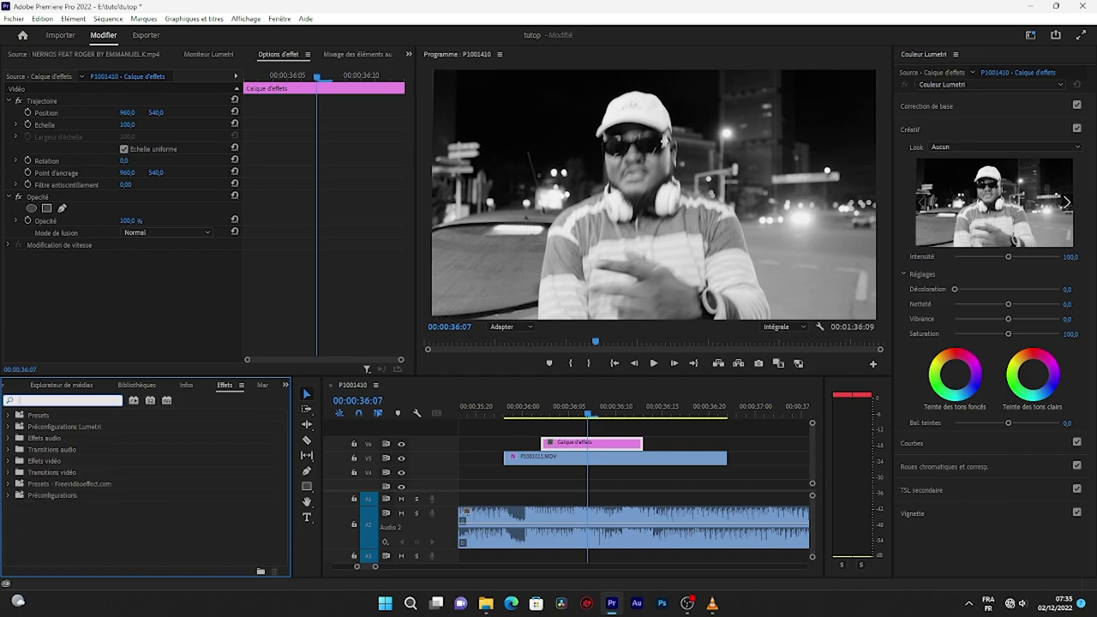
type("trans")
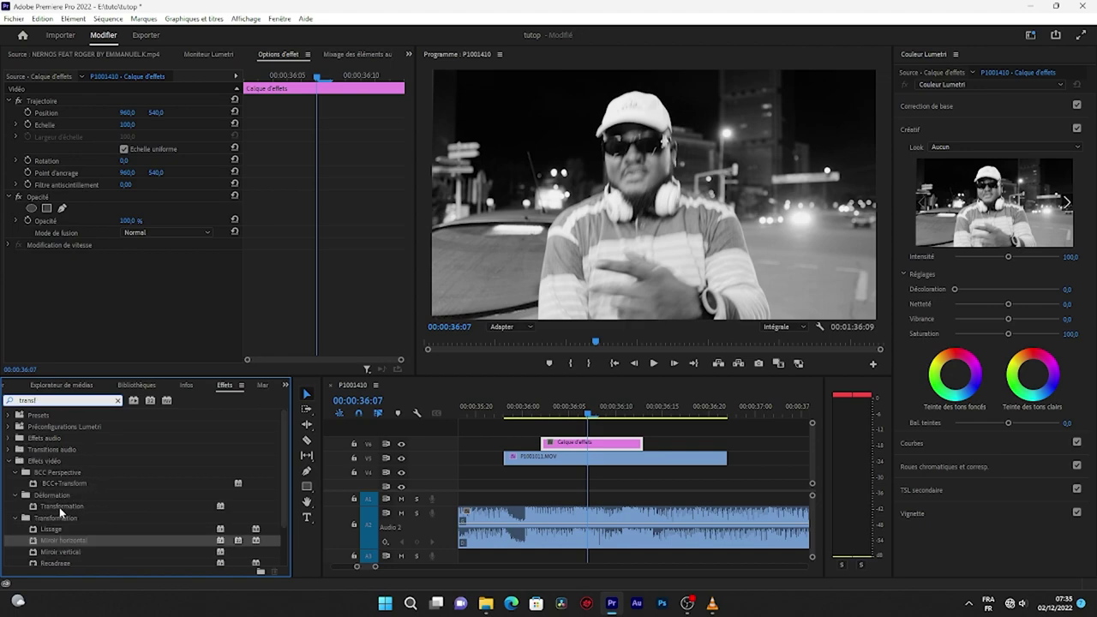
type("f")
left_click_drag(61, 505, 582, 442)
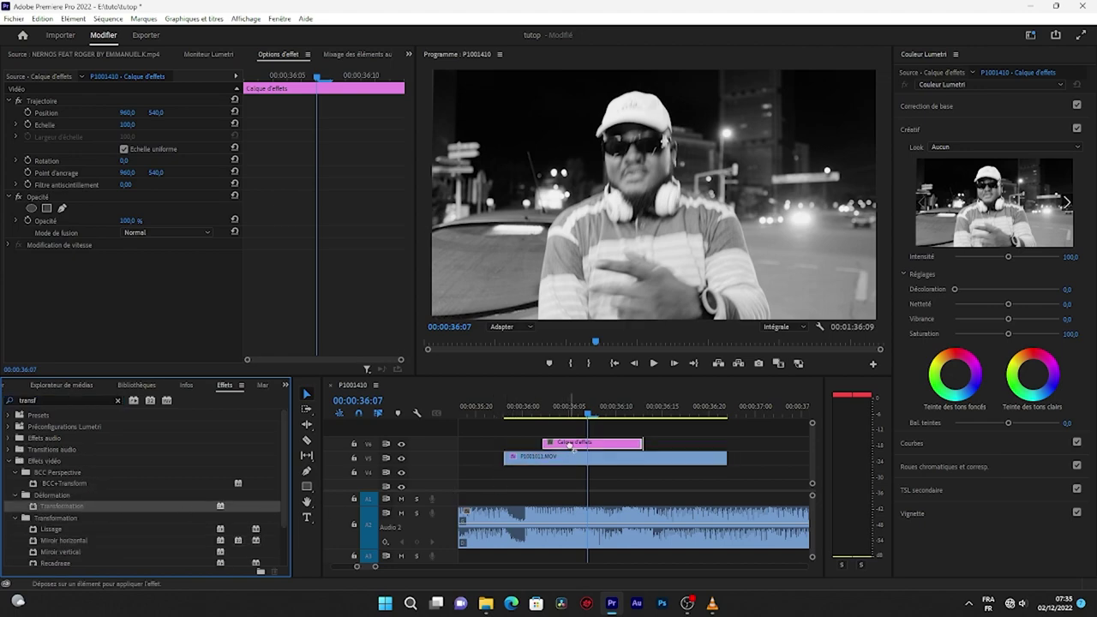
scroll(323, 287, "down", 3)
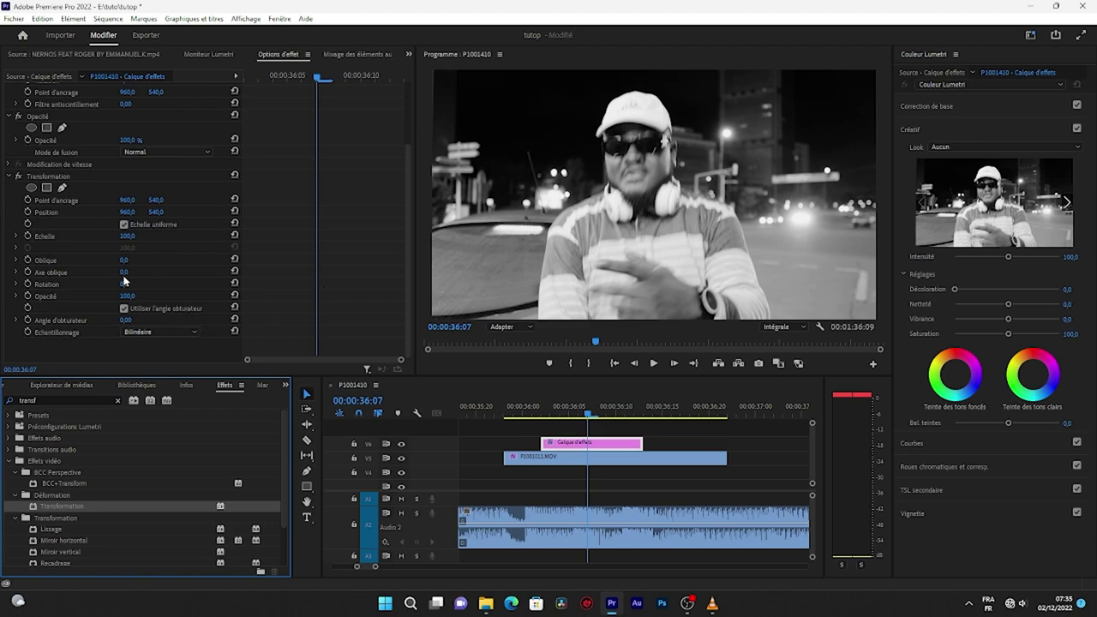
- Keyframe Échelle from 100 at 36:07 up to 150 at 36:10 and back to 100 at 36:12
left_click(28, 236)
left_click_drag(588, 414, 616, 415)
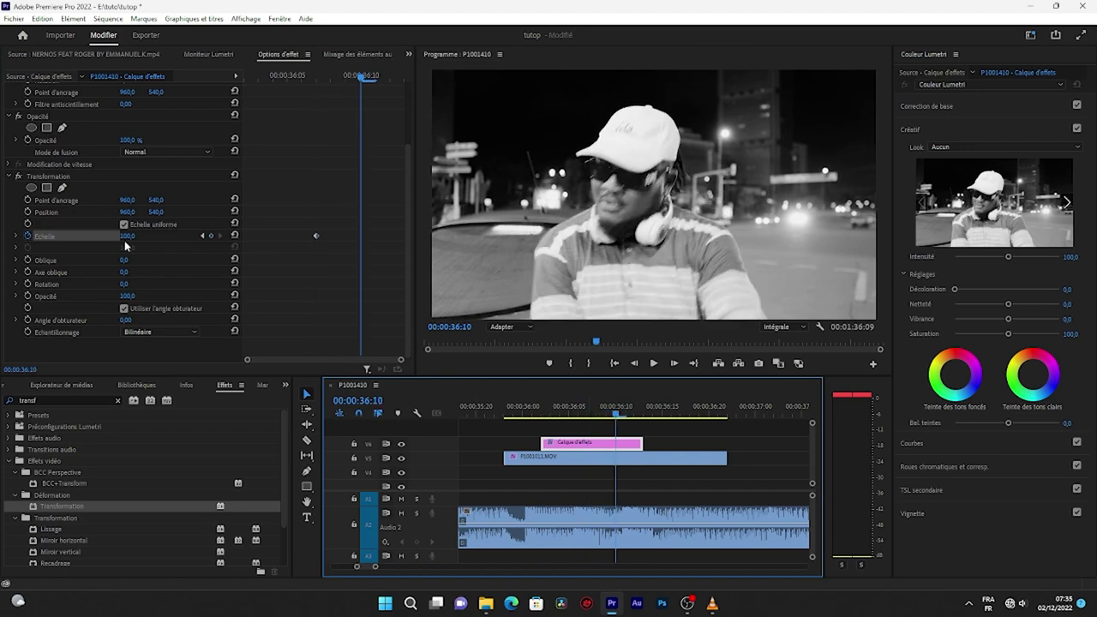
left_click(128, 236)
type("150")
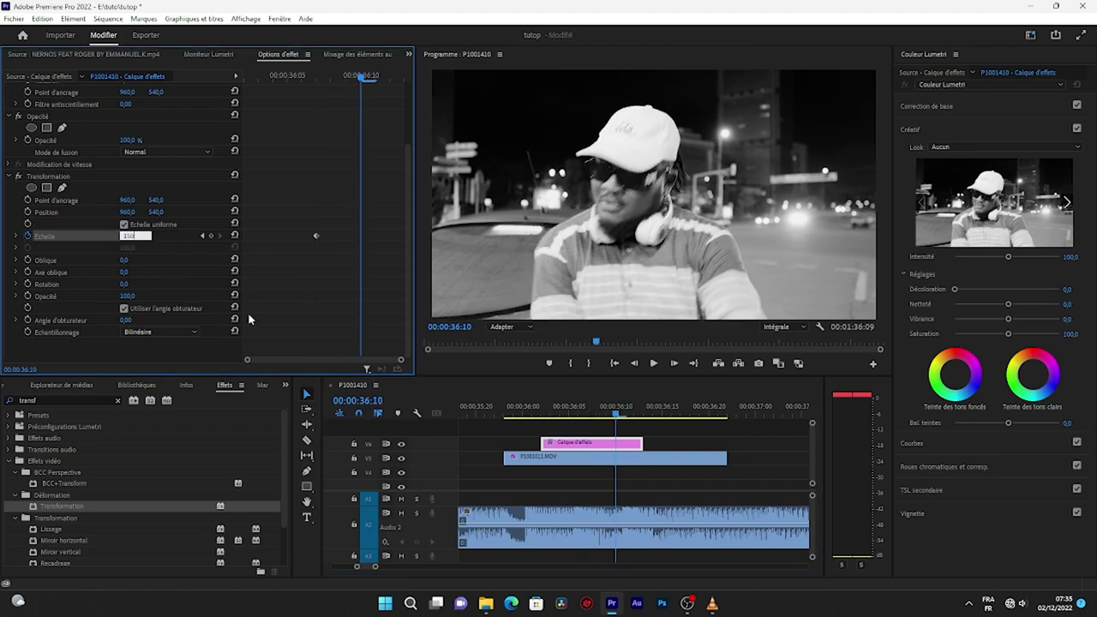
key("Return")
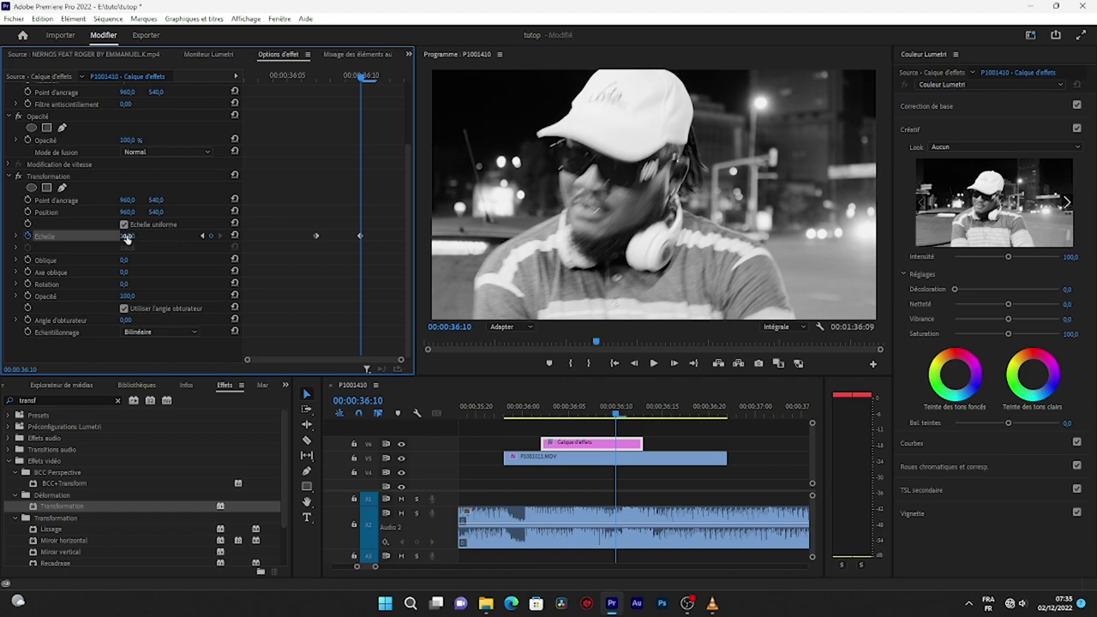
key("Return")
left_click_drag(617, 413, 634, 416)
left_click(233, 236)
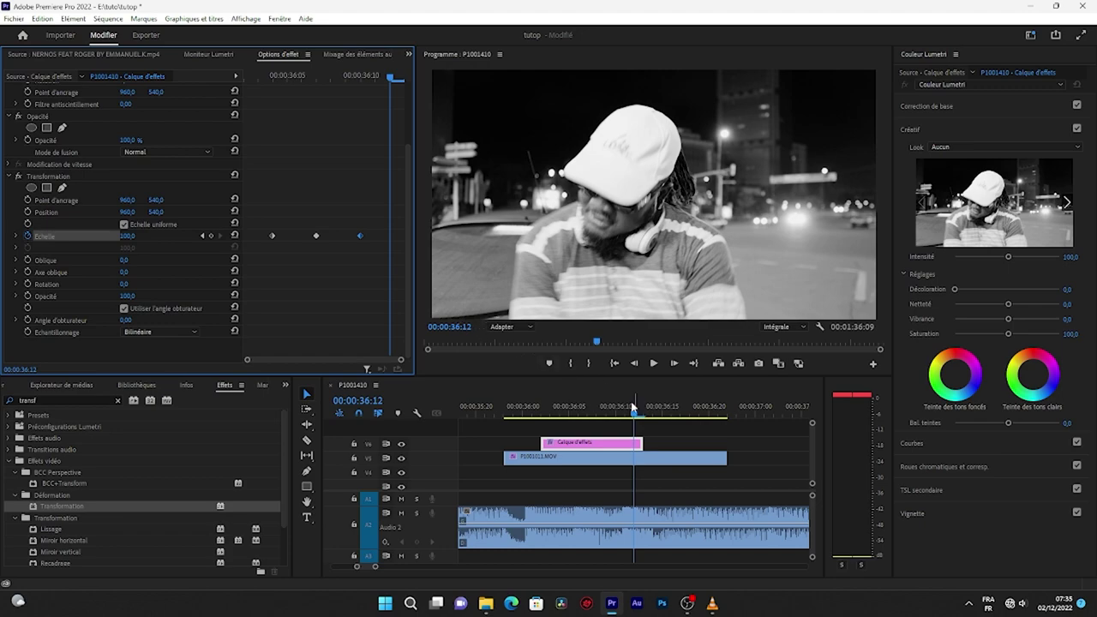
- Play back the zoom punch-in from 36:00, then reselect the adjustment layer at 36:07
left_click_drag(635, 411, 524, 416)
left_click(600, 525)
key("space")
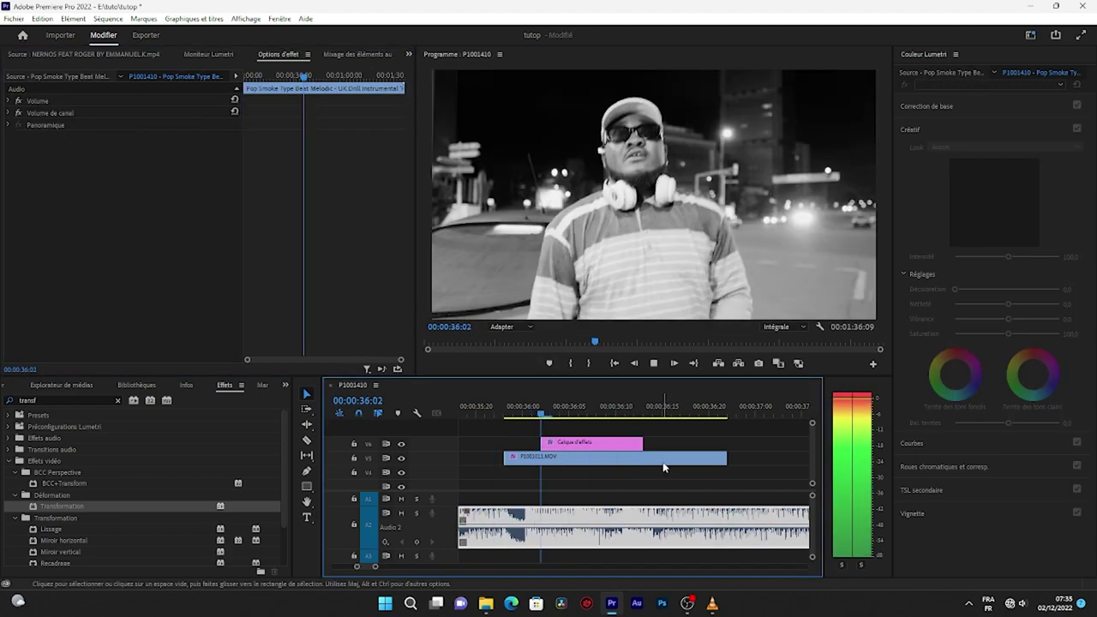
key("space")
key("space")
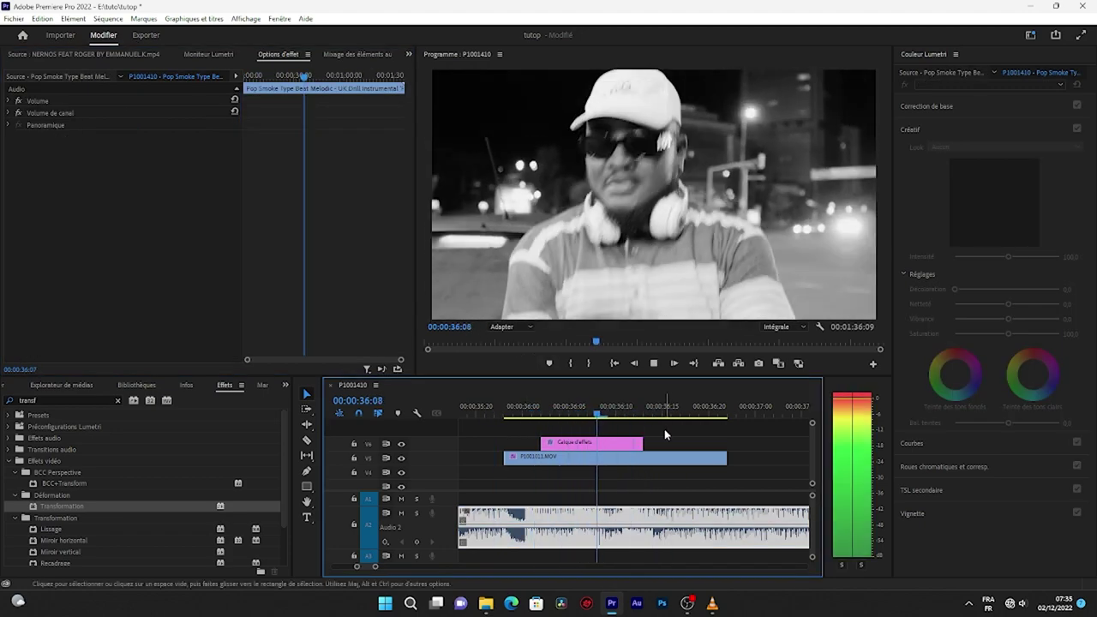
left_click(522, 416)
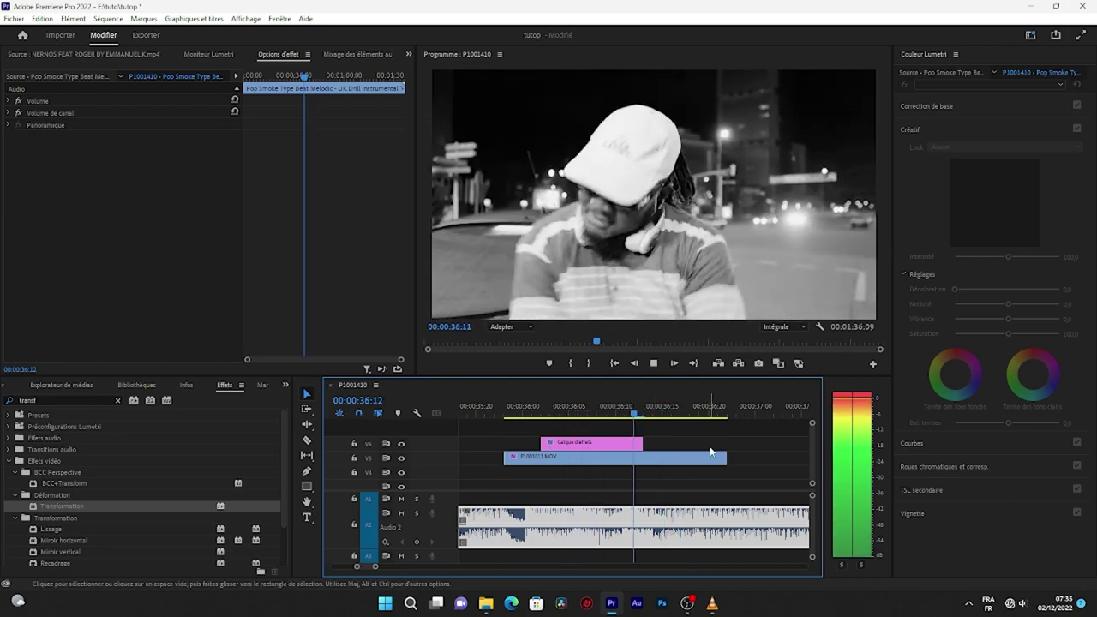
left_click_drag(677, 424, 588, 427)
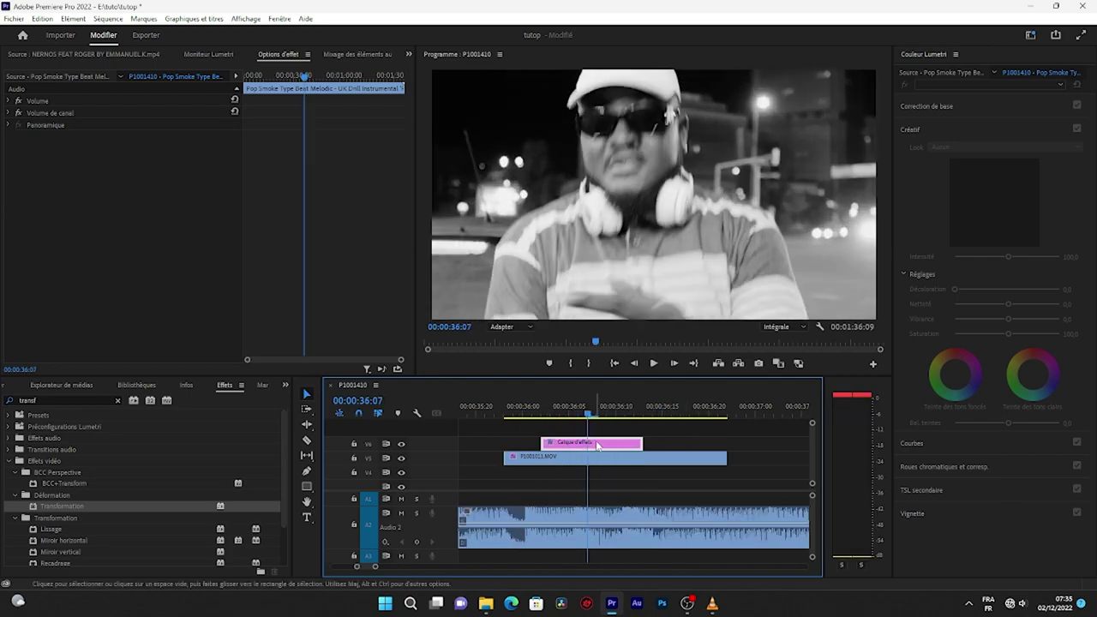
left_click(591, 442)
- Set the Transformation's Angle d'obturateur to 360
scroll(307, 314, "down", 3)
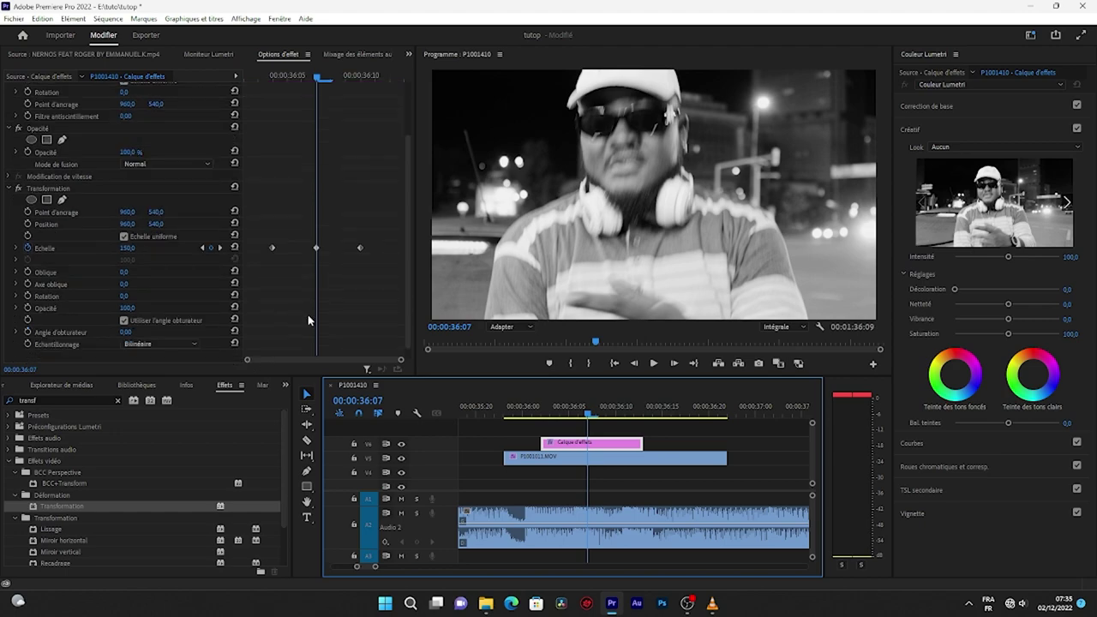
left_click(129, 321)
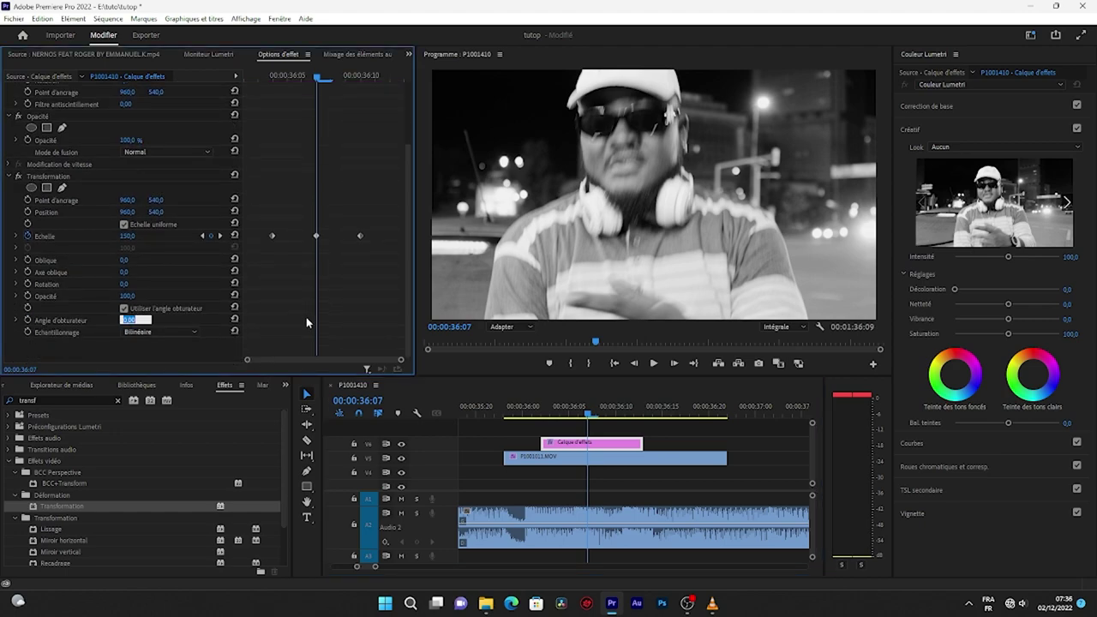
type("360")
key("Return")
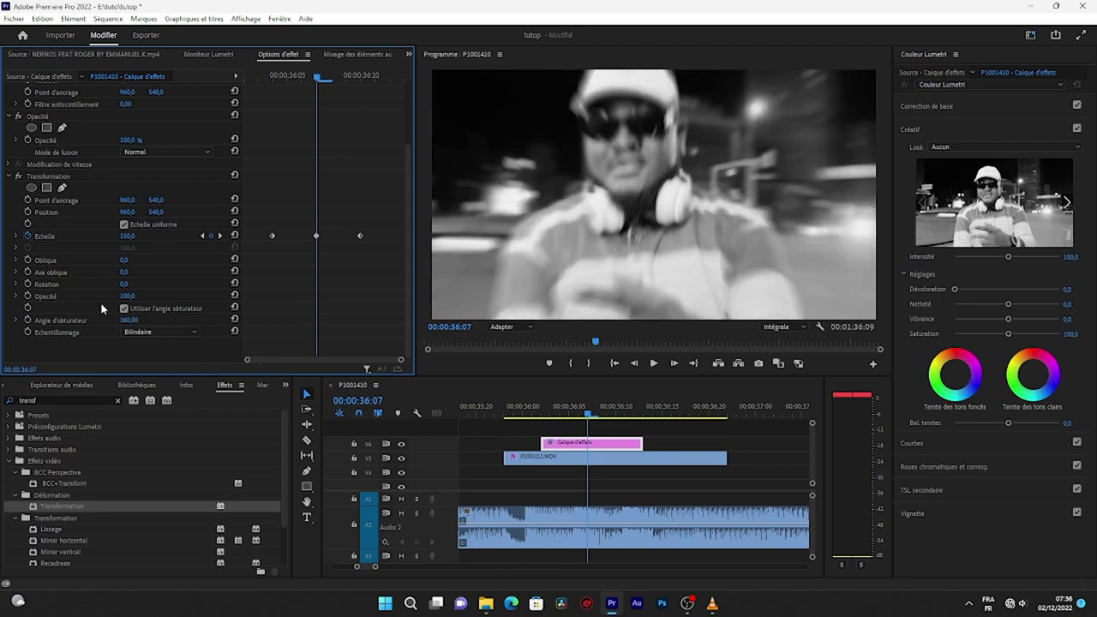
- Replay the motion-blurred zoom from about 35:23 and zoom the timeline out
left_click(527, 410)
key("space")
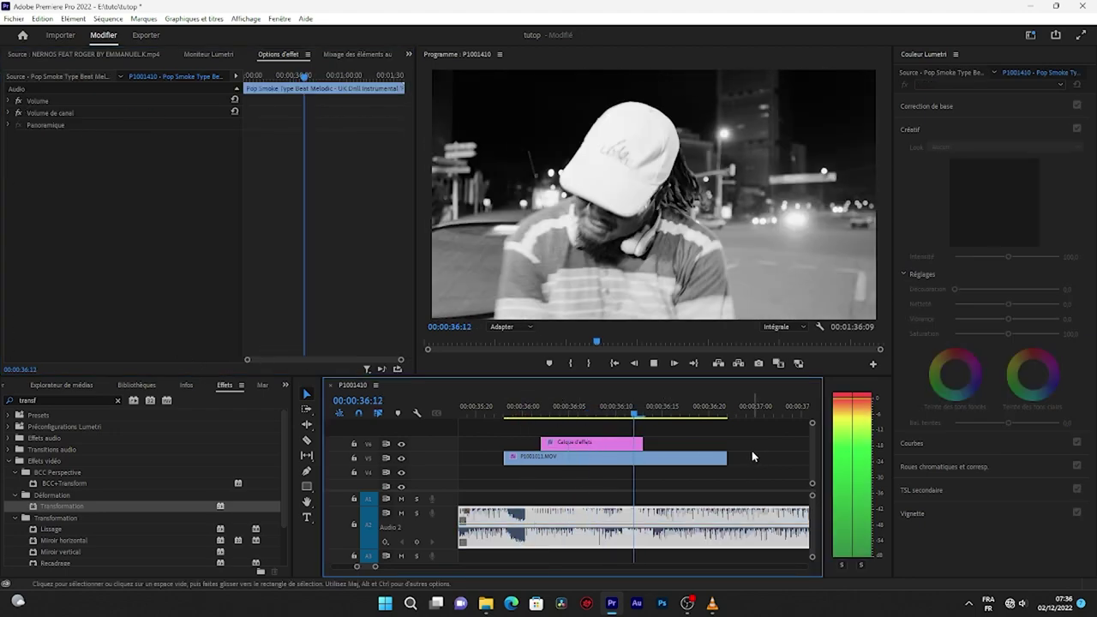
key("space")
key("space")
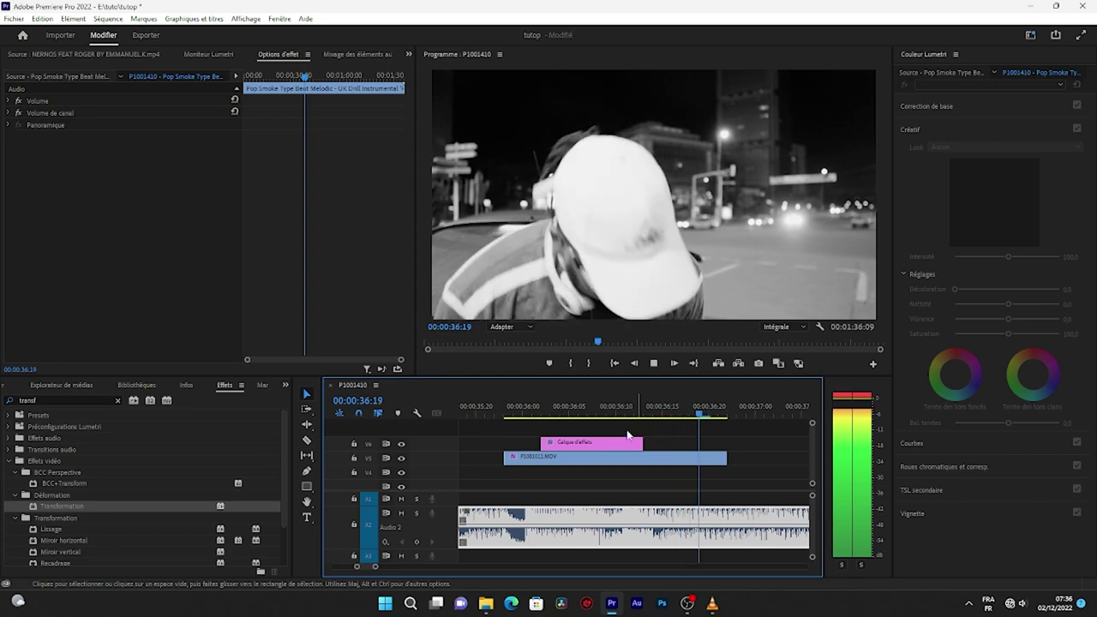
left_click(524, 406)
key("space")
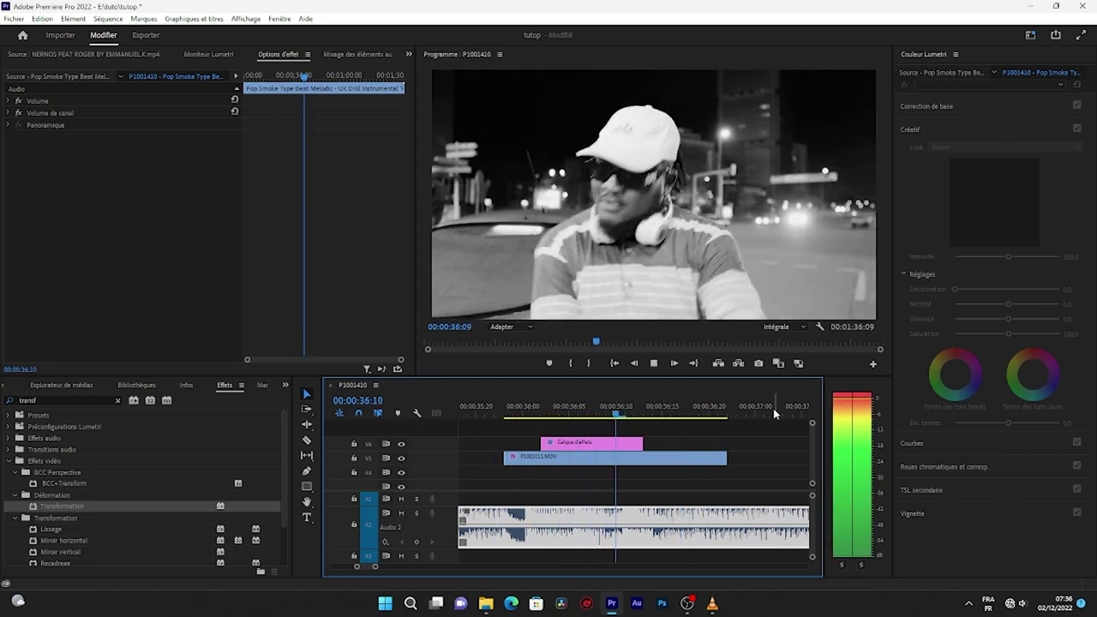
key("space")
left_click(511, 408)
key("space")
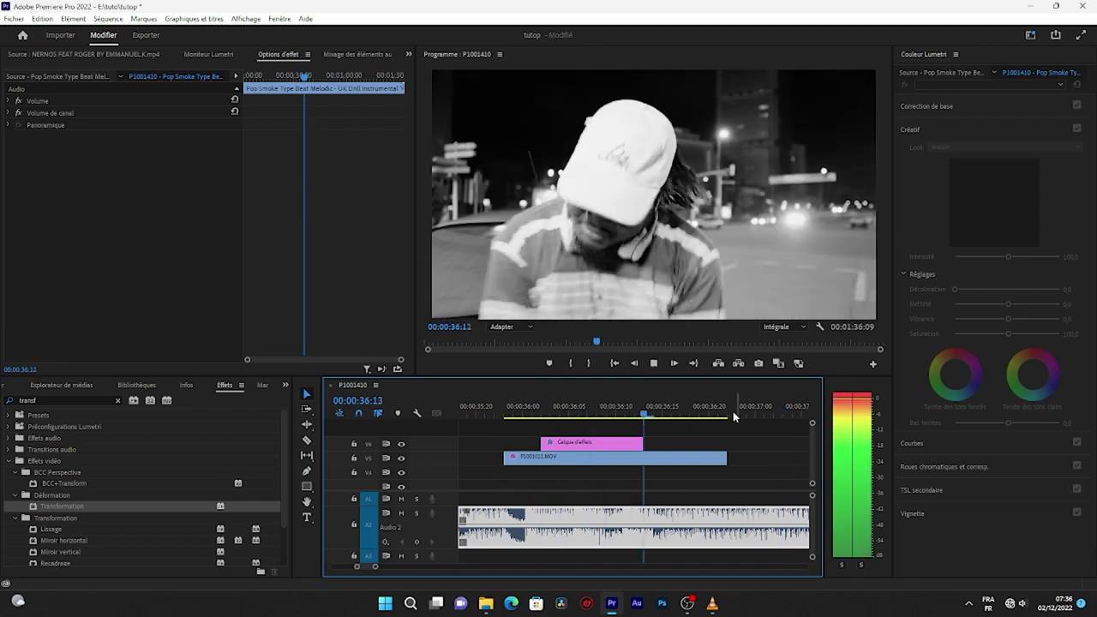
key("space")
left_click(504, 409)
key("space")
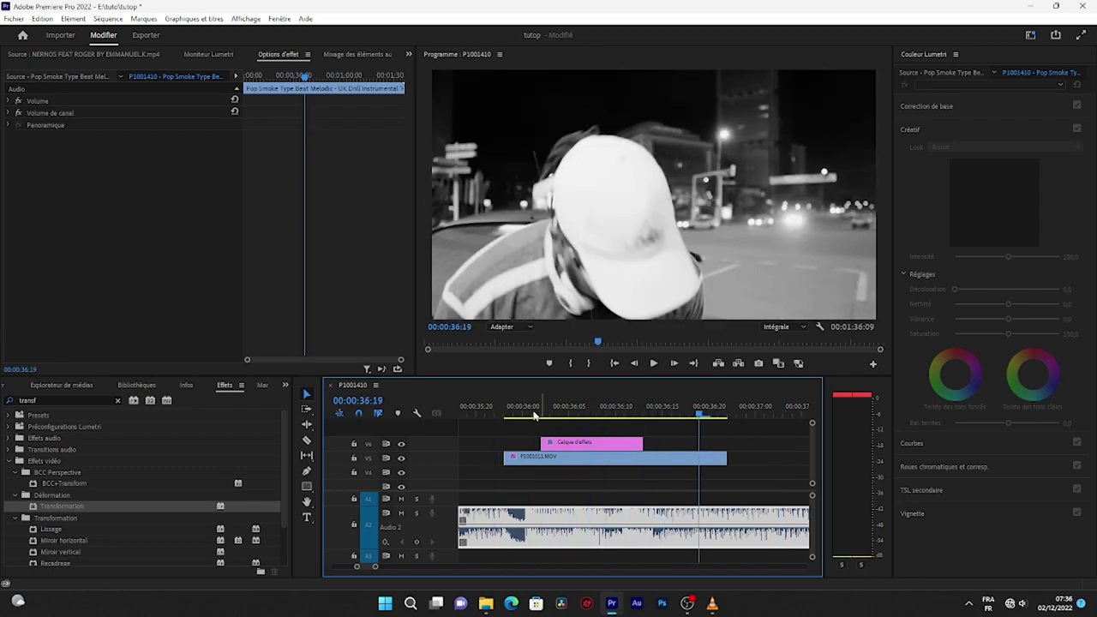
key("space")
key("space")
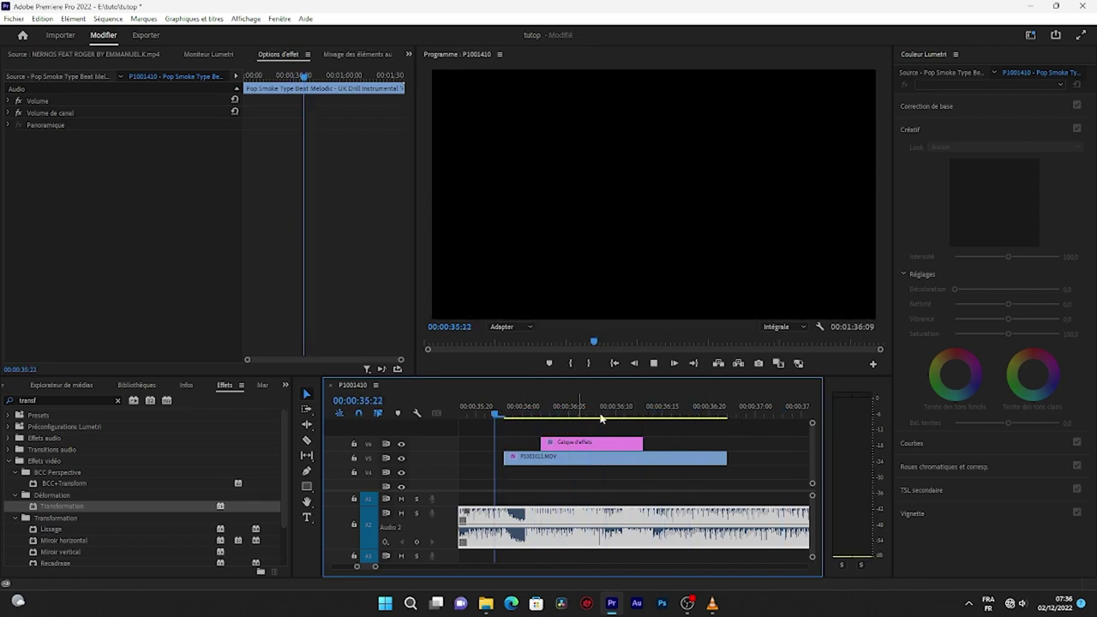
key("space")
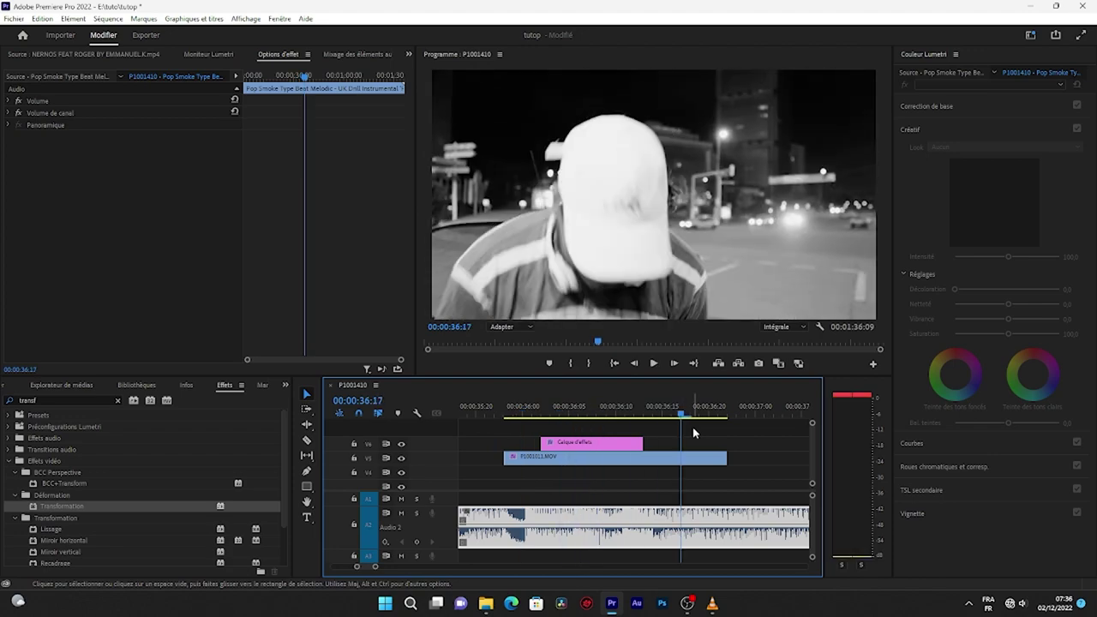
key("minus")
key("minus")
key("minus")
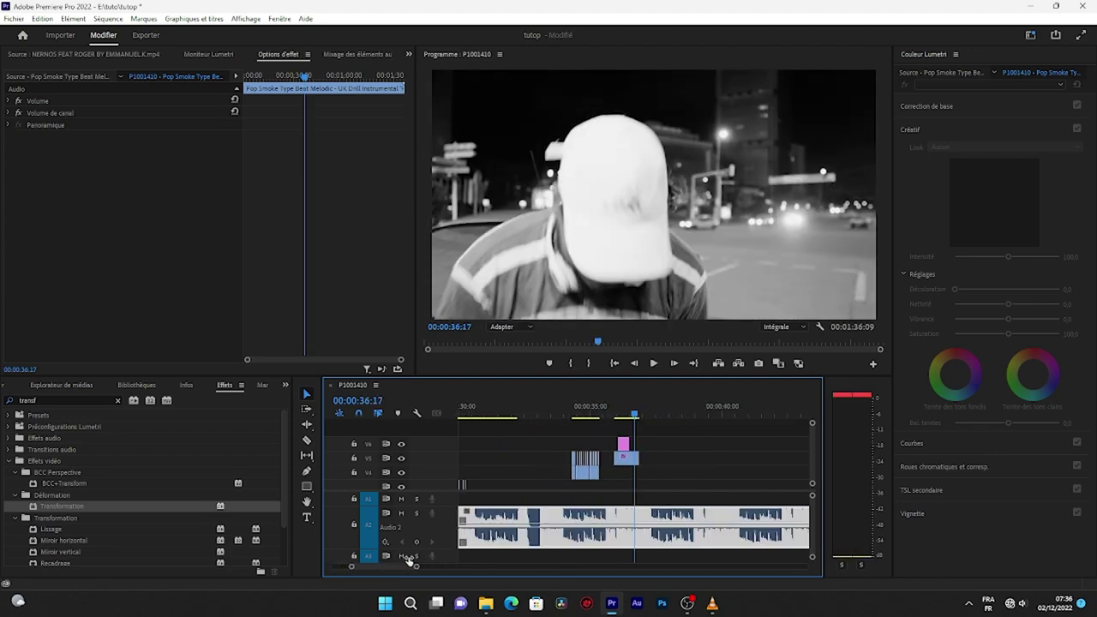
key("minus")
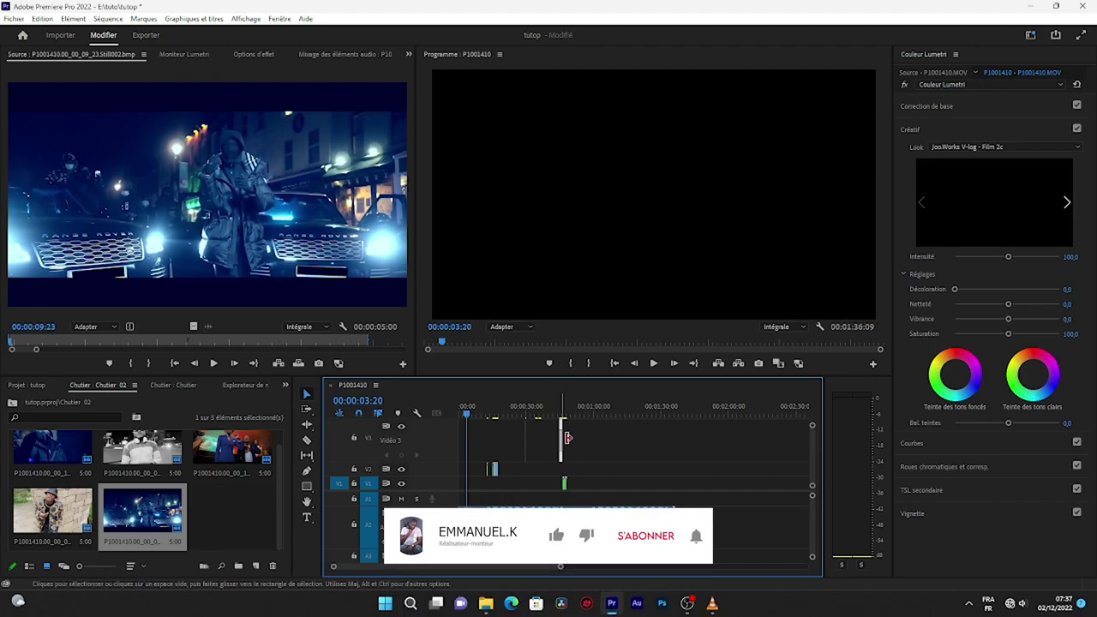
- Zoom the timeline in around 00:00:45 and park the playhead on frame 00:00:45:03
key("equal")
key("equal")
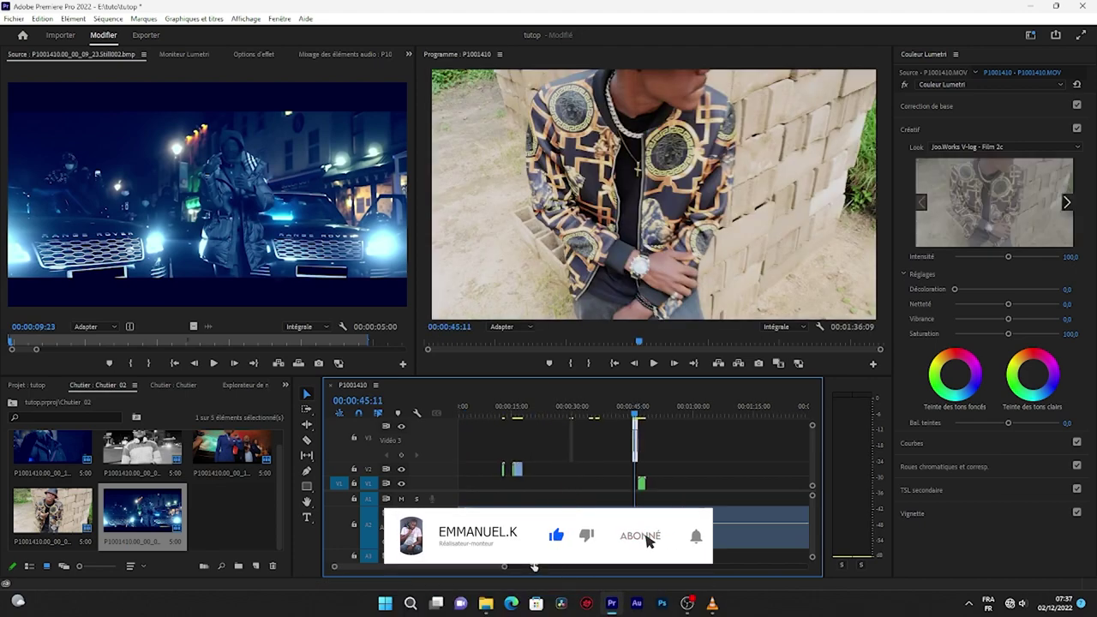
key("equal")
key("equal")
key("equal")
key("equal")
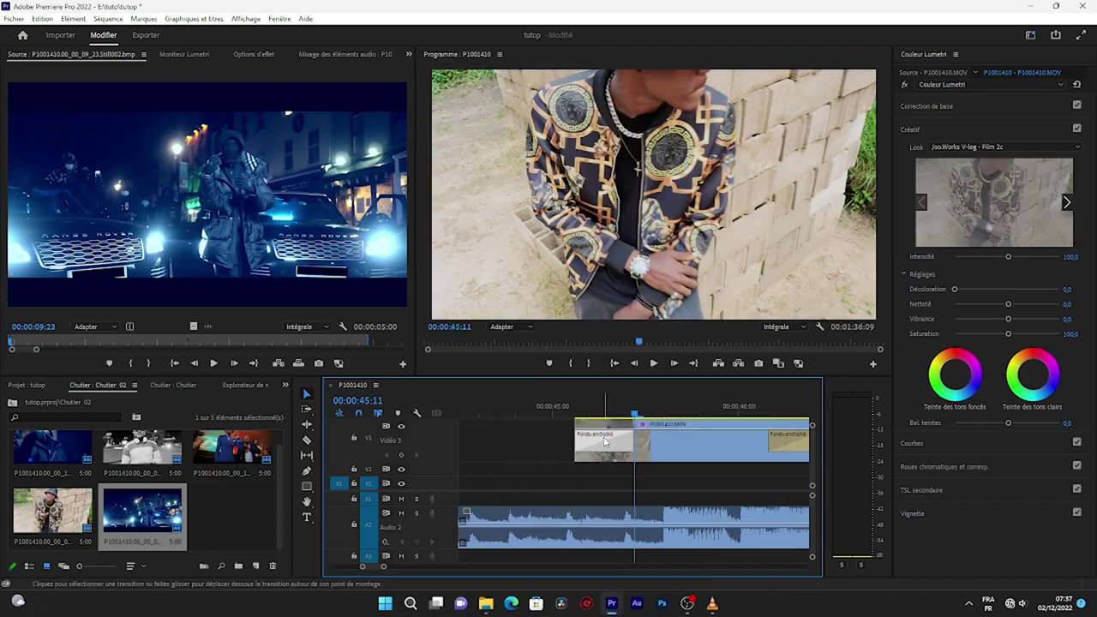
left_click(604, 441)
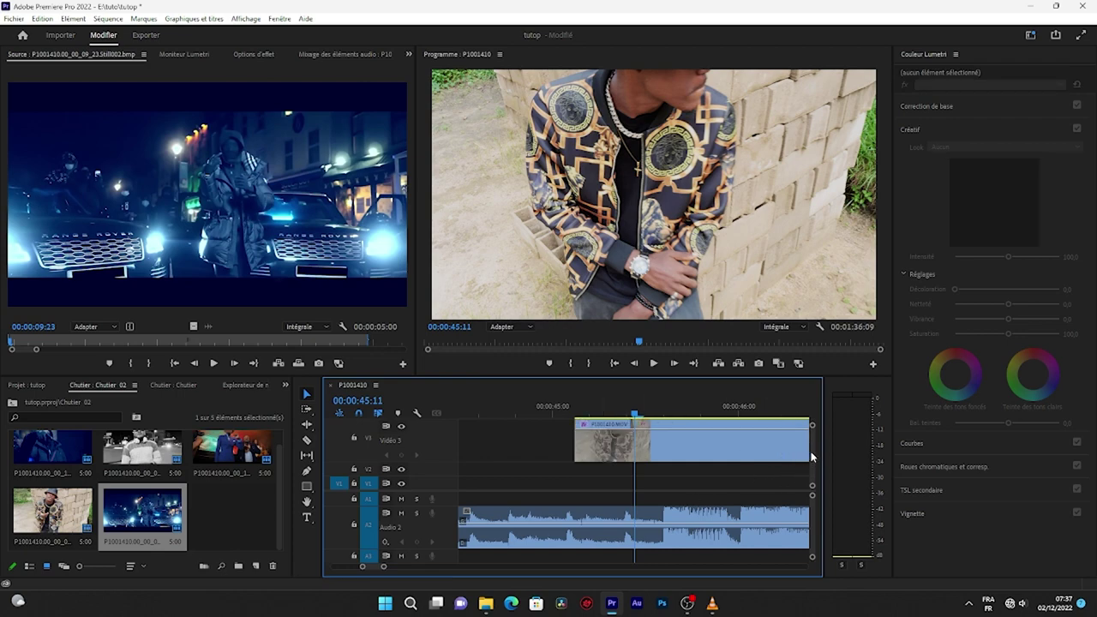
scroll(810, 454, "up", 3)
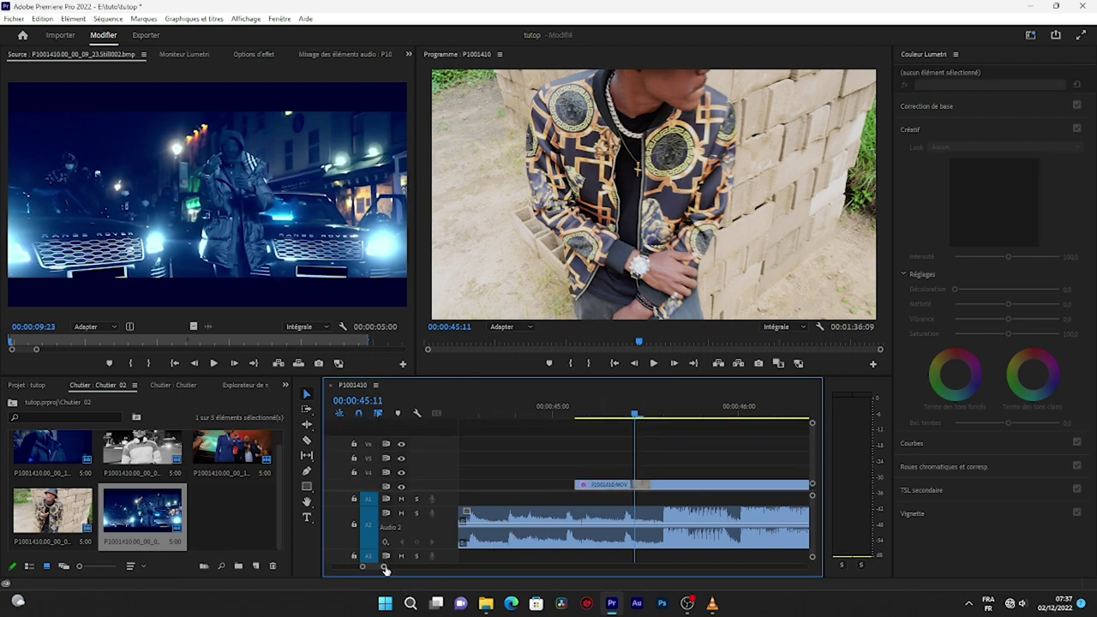
left_click_drag(385, 570, 381, 567)
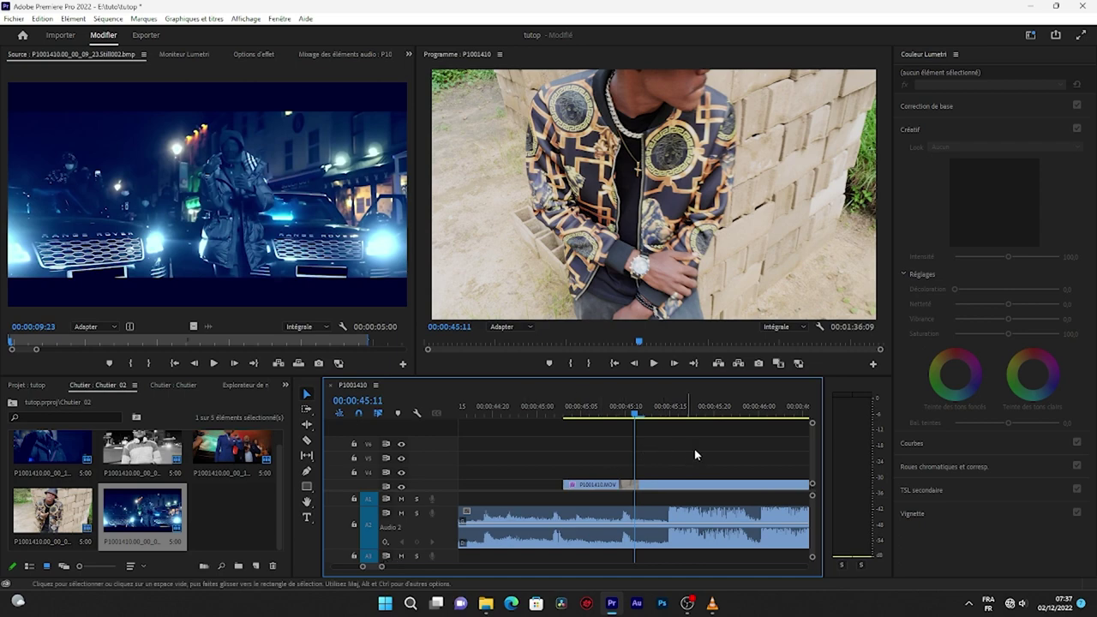
scroll(806, 443, "down", 3)
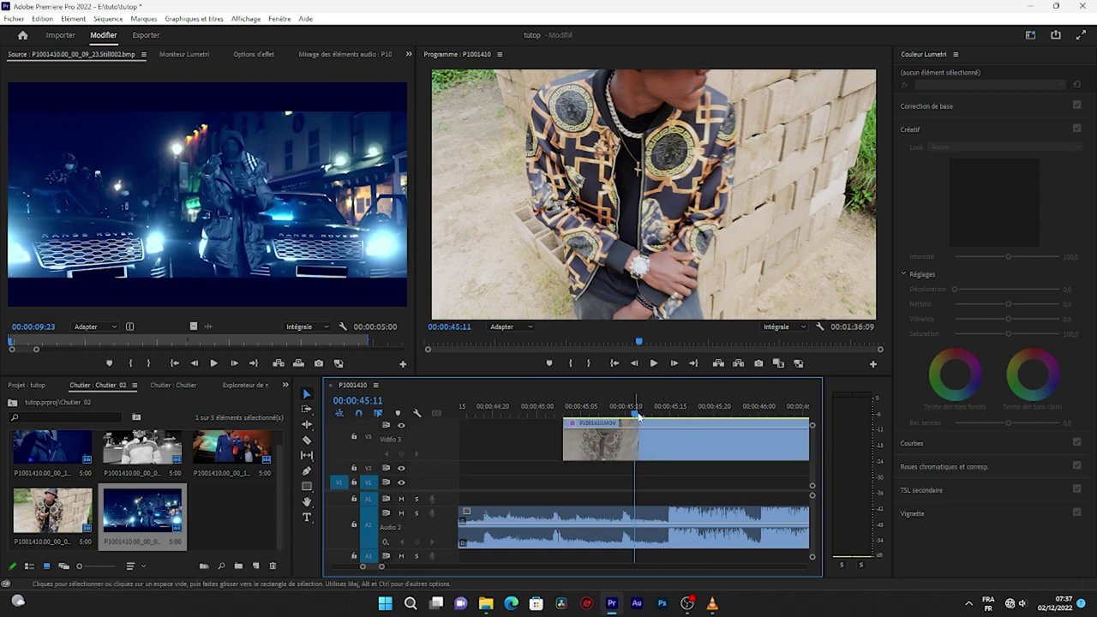
left_click(582, 412)
left_click_drag(583, 412, 573, 412)
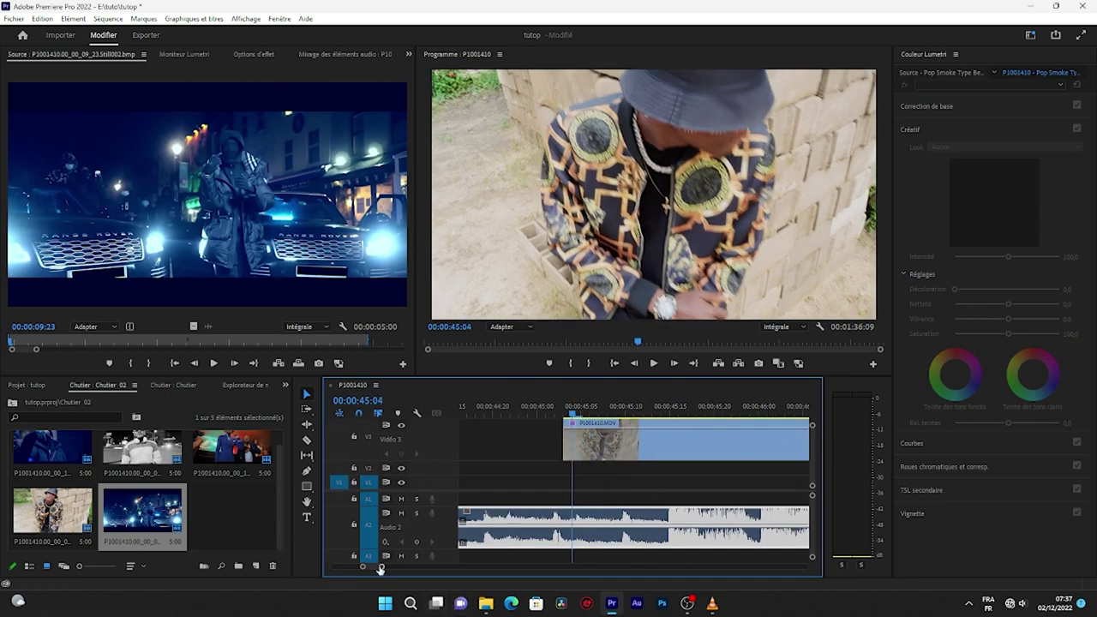
left_click_drag(380, 567, 375, 567)
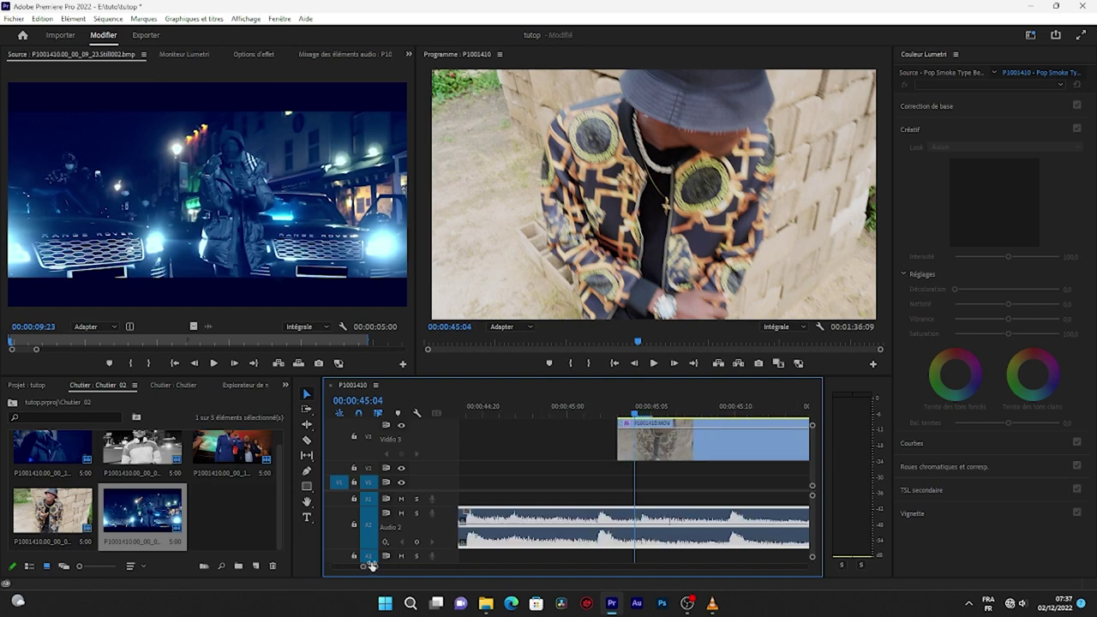
left_click(623, 415)
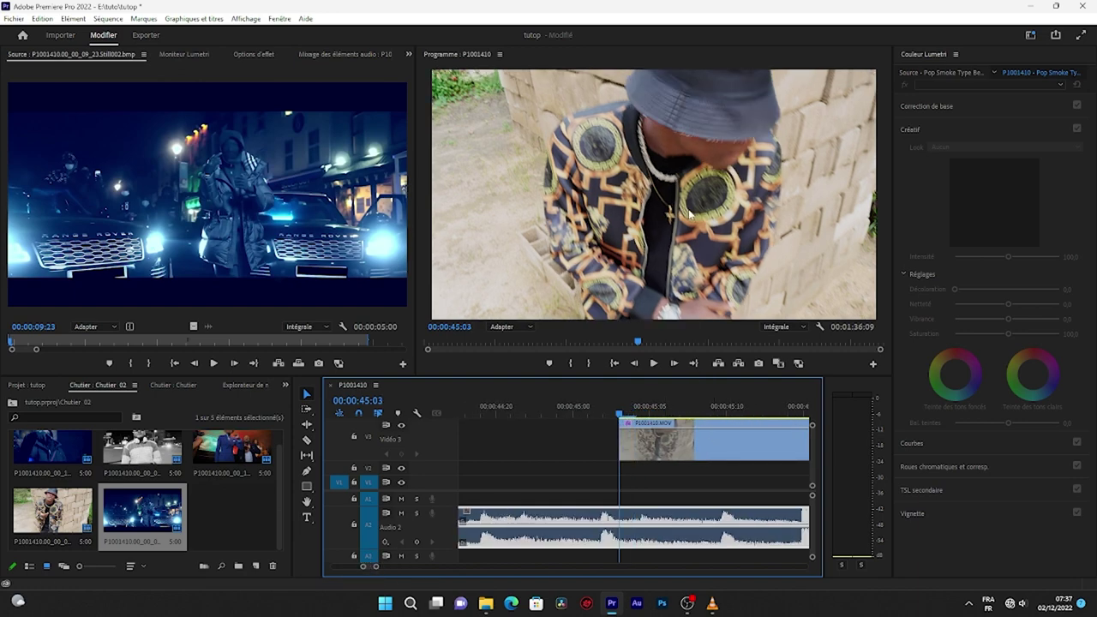
- Export frame 00:00:45:03 as a PNG still with Importer dans le projet ticked
left_click(758, 364)
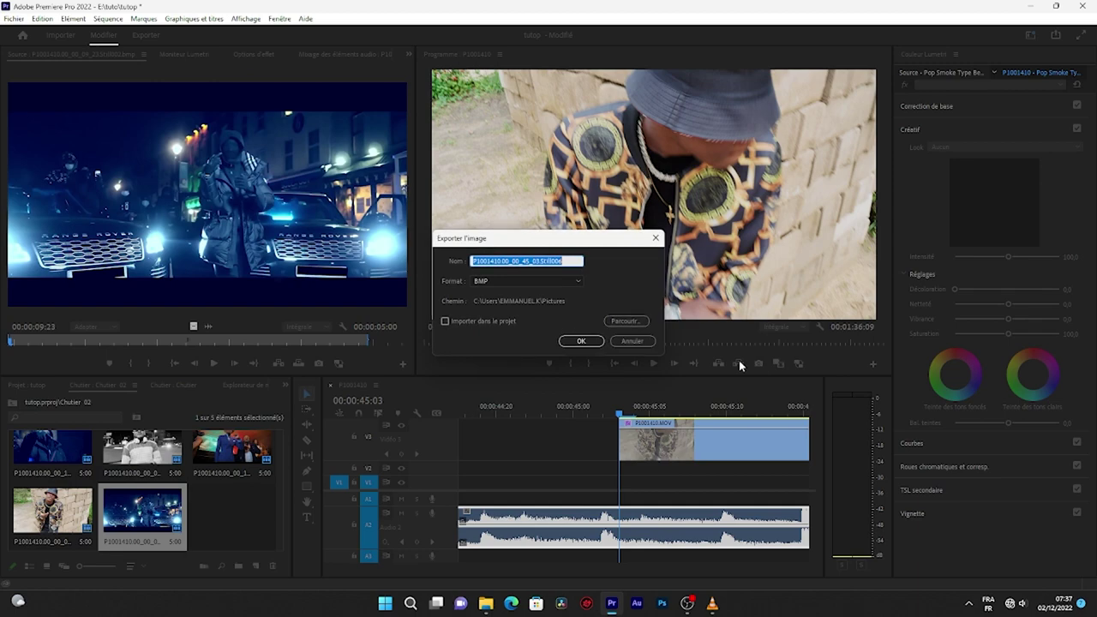
left_click(505, 280)
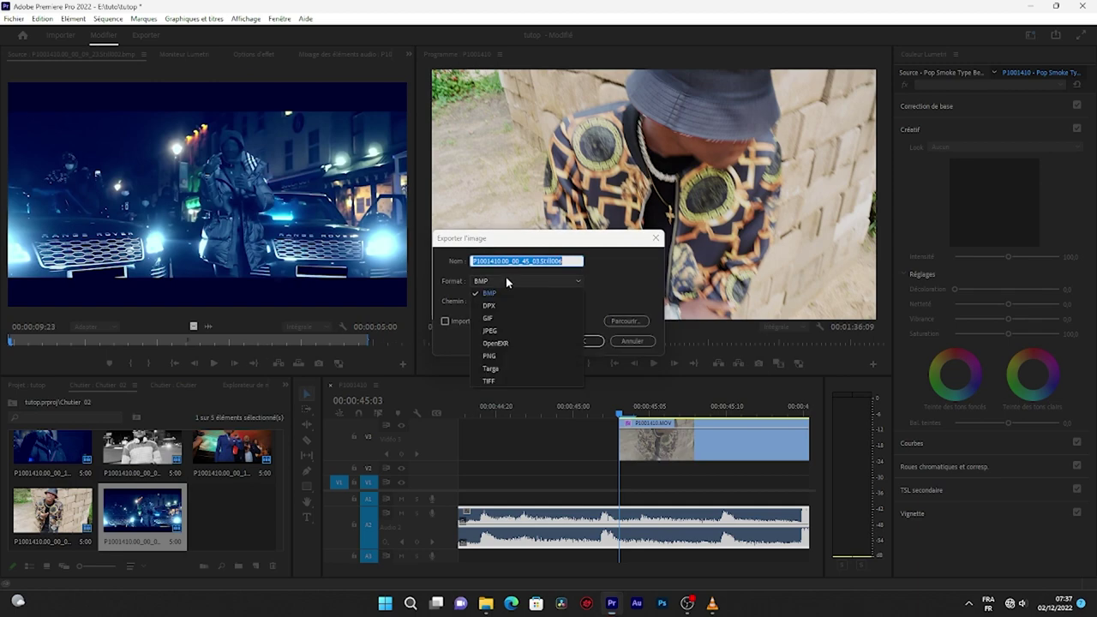
left_click(501, 357)
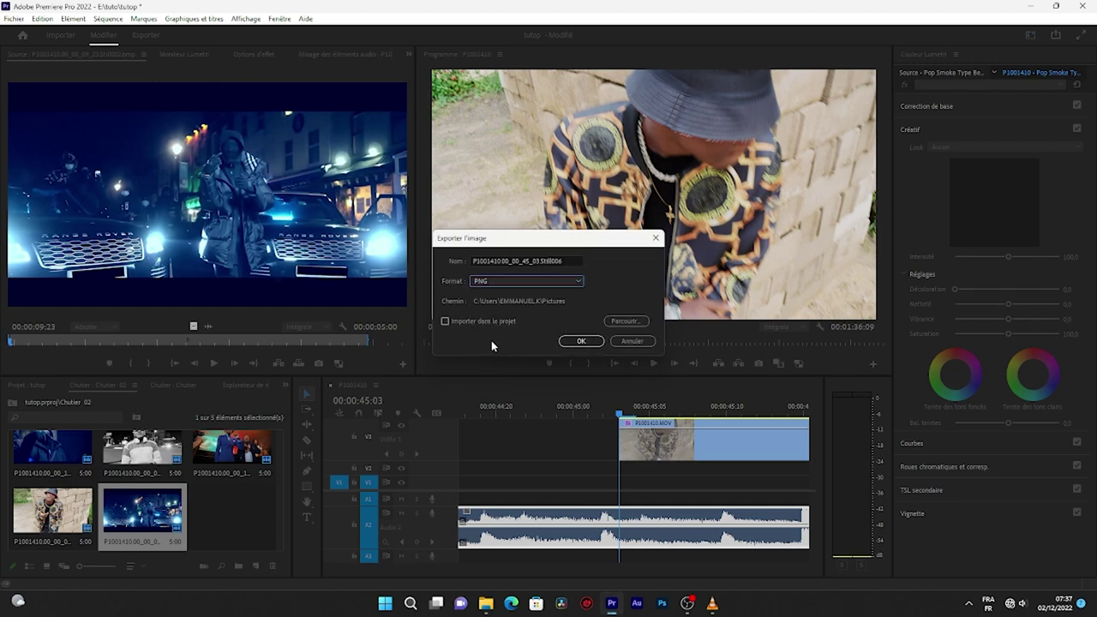
left_click(446, 322)
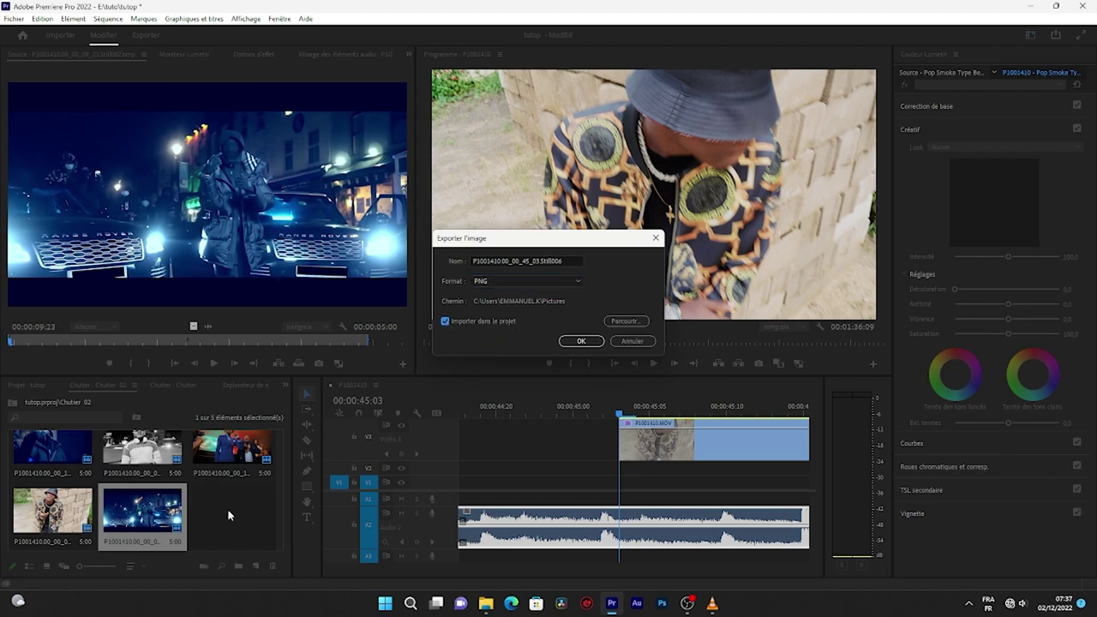
left_click(580, 341)
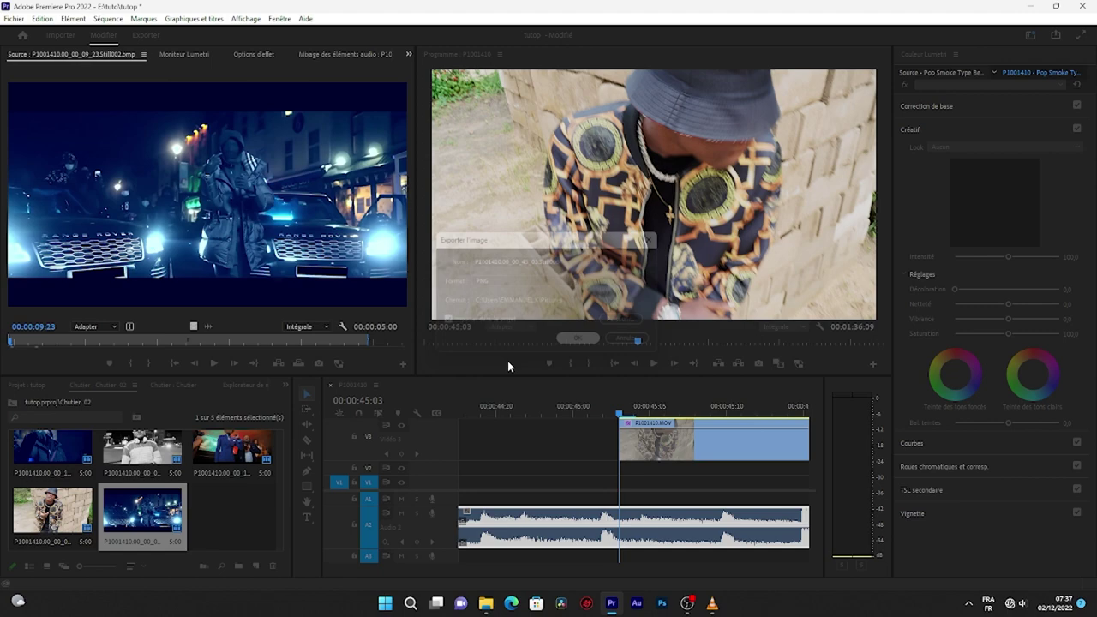
- Open the Chutier 02 bin and preview a grayscale still in the Source monitor
left_click(236, 514)
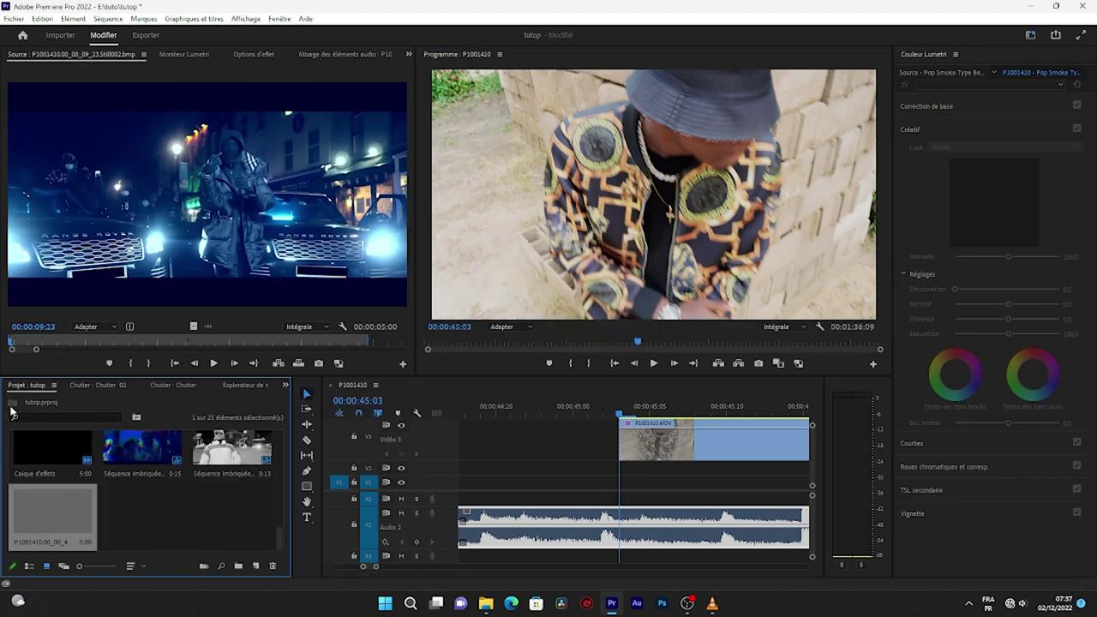
scroll(141, 512, "down", 1)
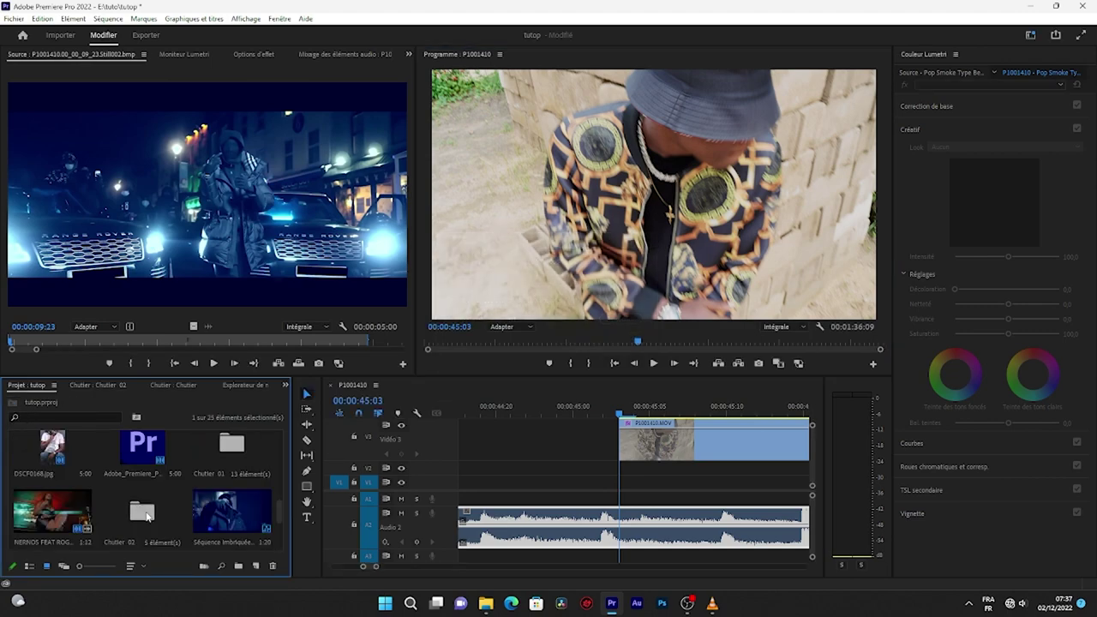
double_click(145, 512)
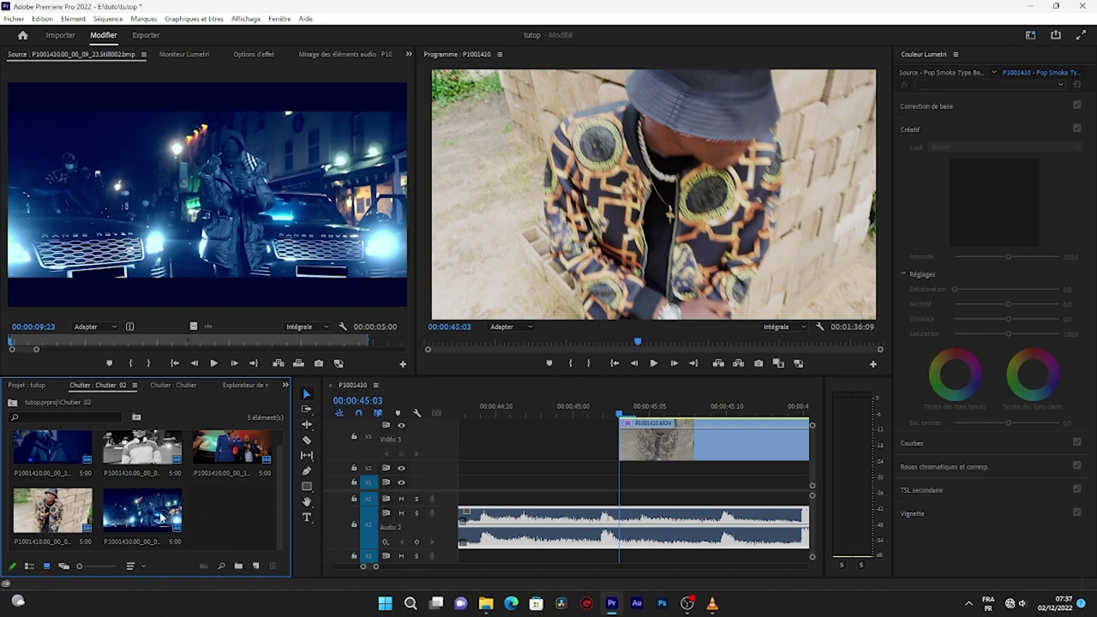
scroll(149, 515, "up", 1)
double_click(159, 467)
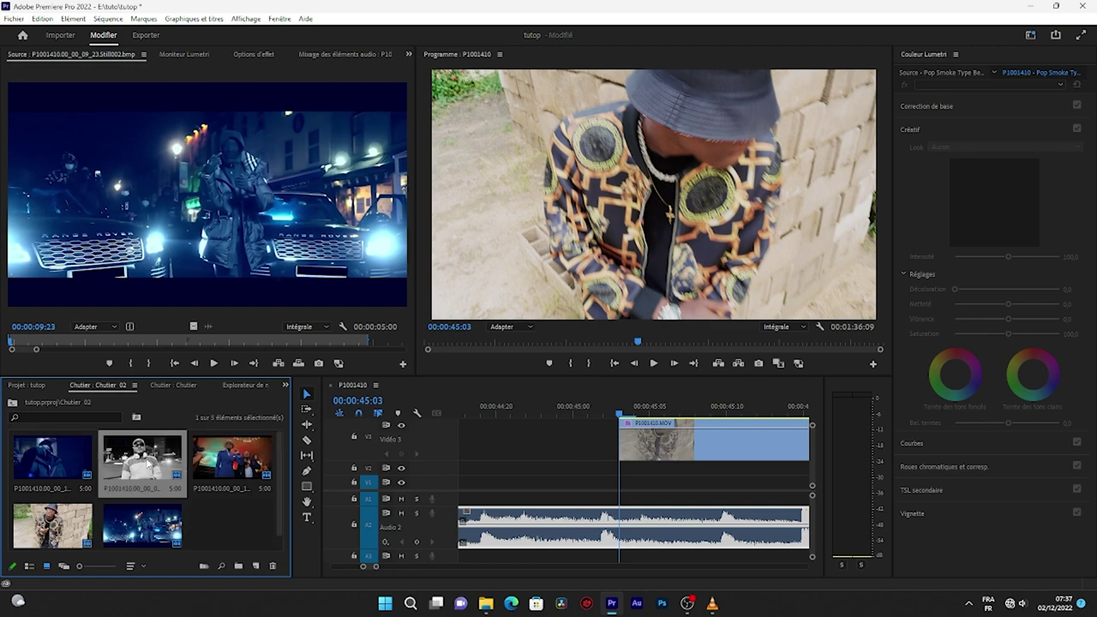
scroll(101, 511, "down", 1)
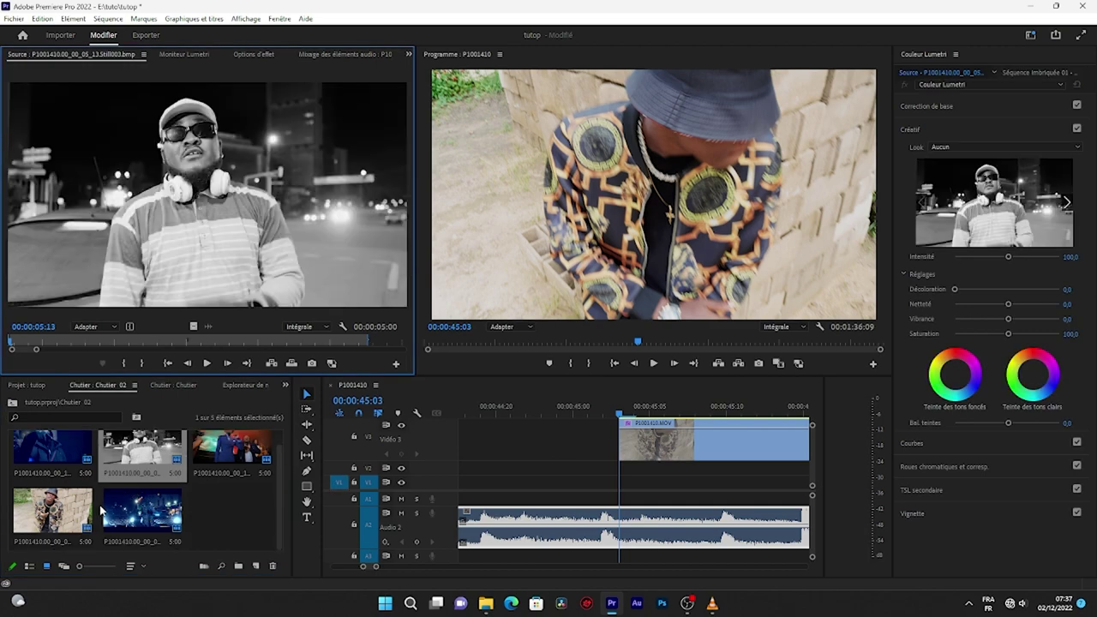
- Import P1001410.00_00_45_03.Still006 into the Chutier 02 bin
double_click(97, 512)
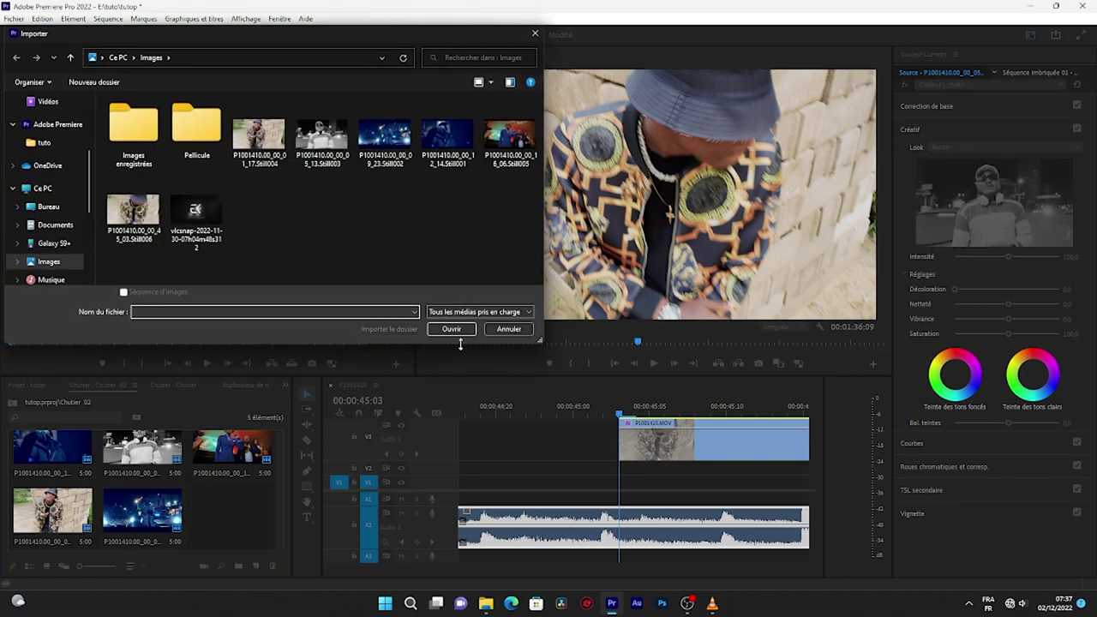
left_click(133, 210)
left_click(435, 332)
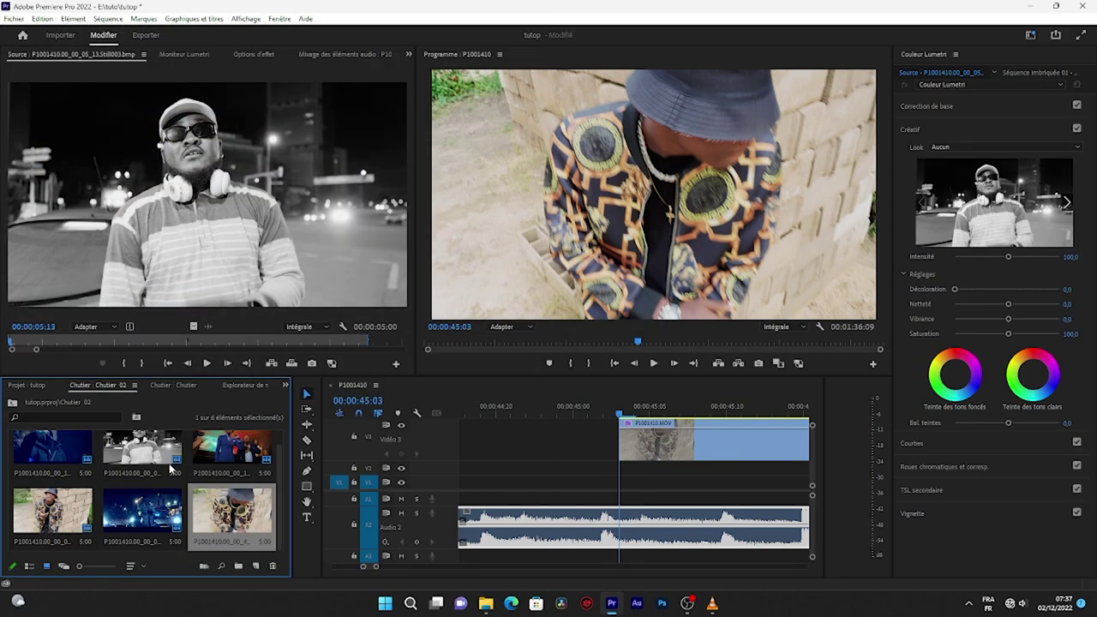
- Place the 00:00:45:03 still on V4 at the playhead, undoing an initial V3 drop
mouse_move(219, 519)
left_mouse_down()
mouse_move(580, 437)
mouse_move(546, 460)
left_mouse_up()
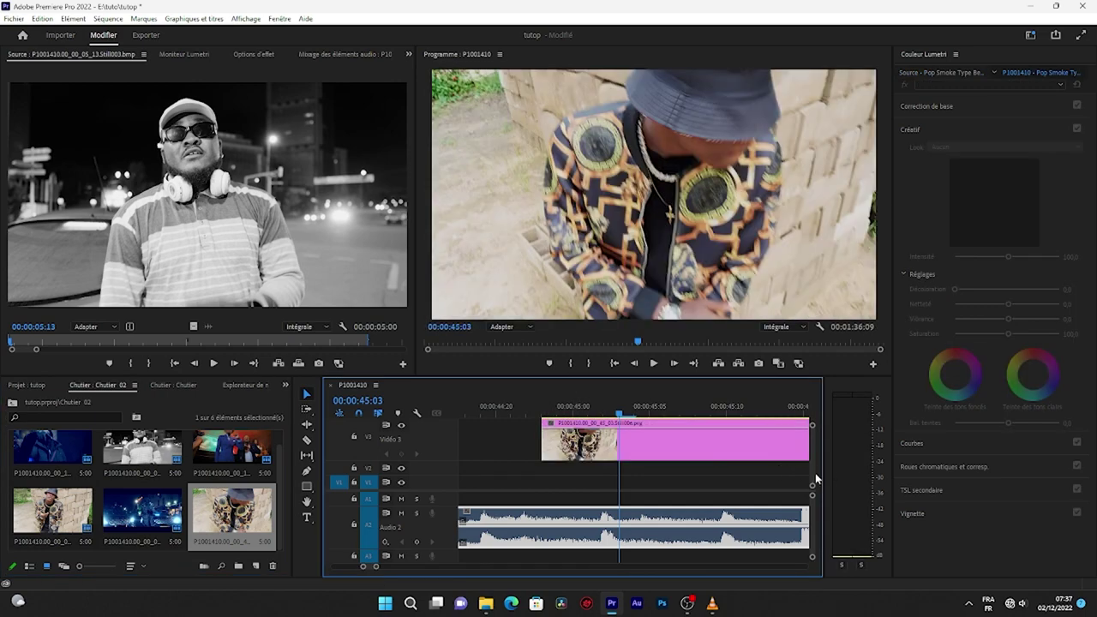
key("ctrl+z")
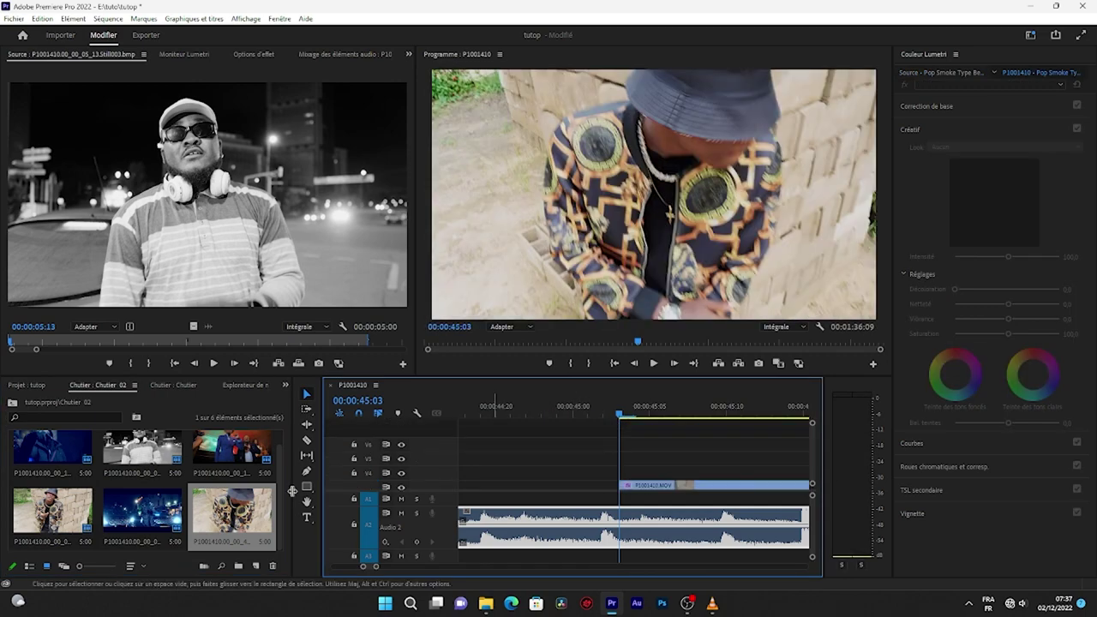
left_click_drag(214, 513, 619, 470)
- Split the V4 still and delete its right part, leaving a brief flash
key("c")
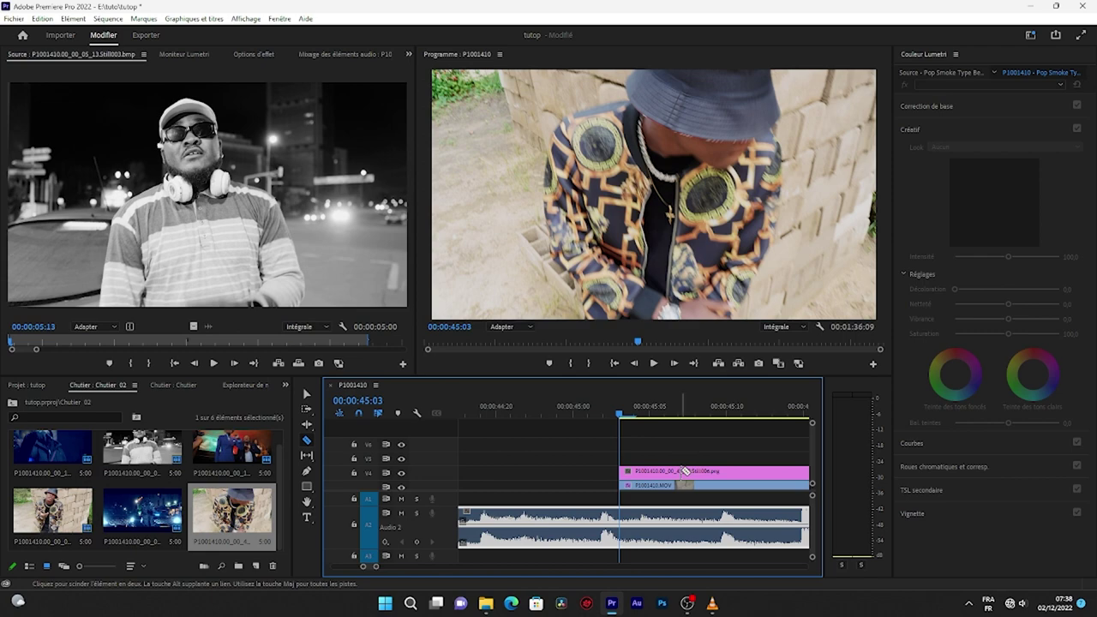
left_click(683, 470)
key("v")
left_click(712, 476)
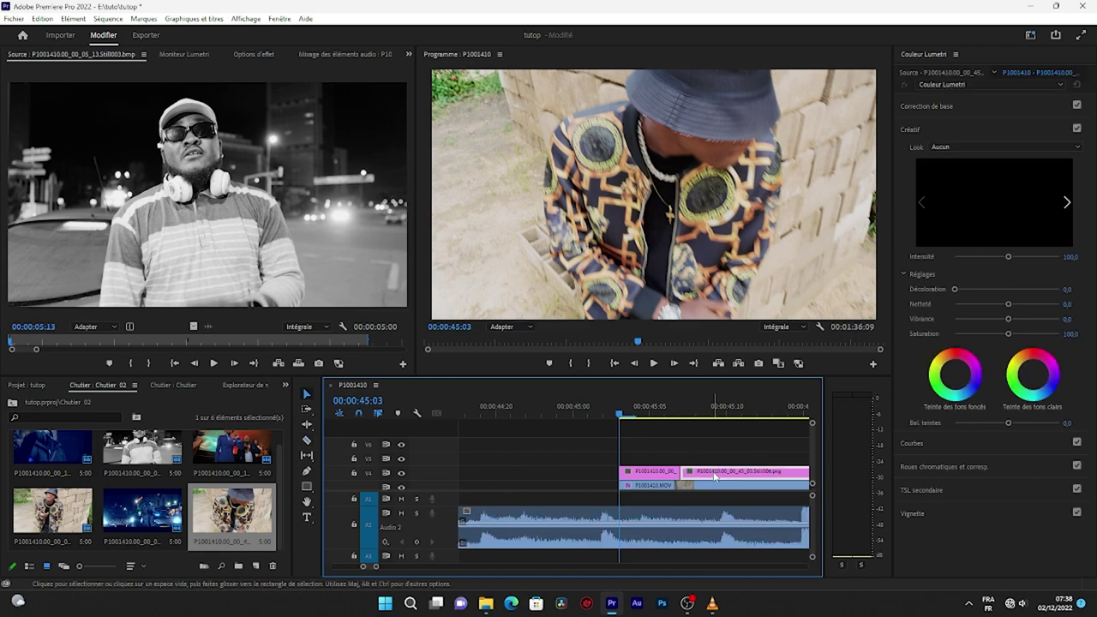
key("Delete")
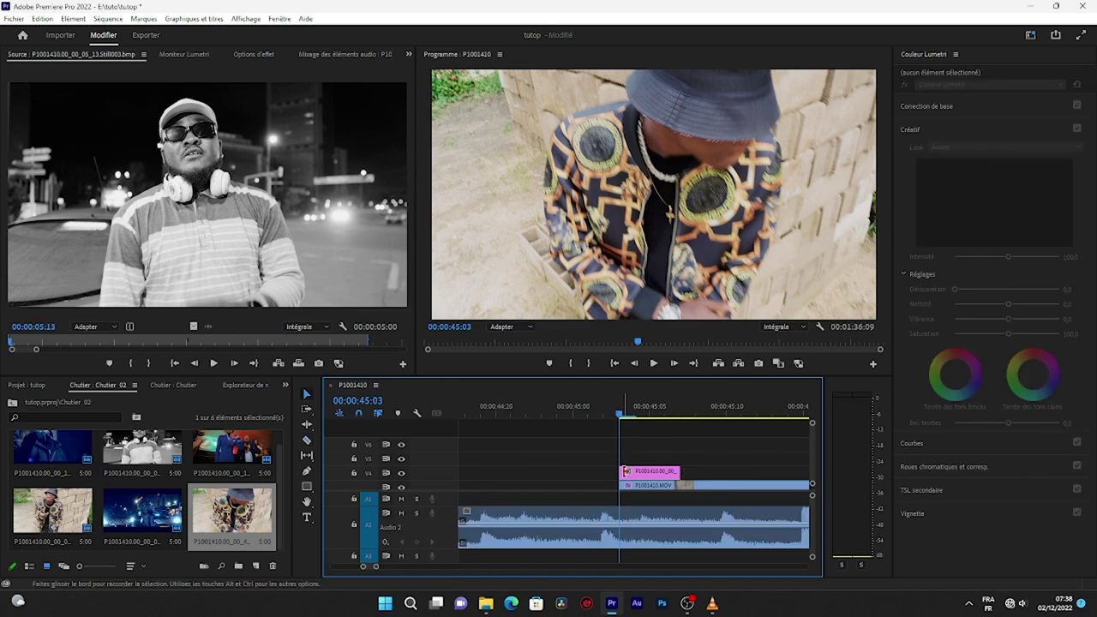
- Clear the effects search and expand Transitions vidéo > Fondu
left_click(286, 384)
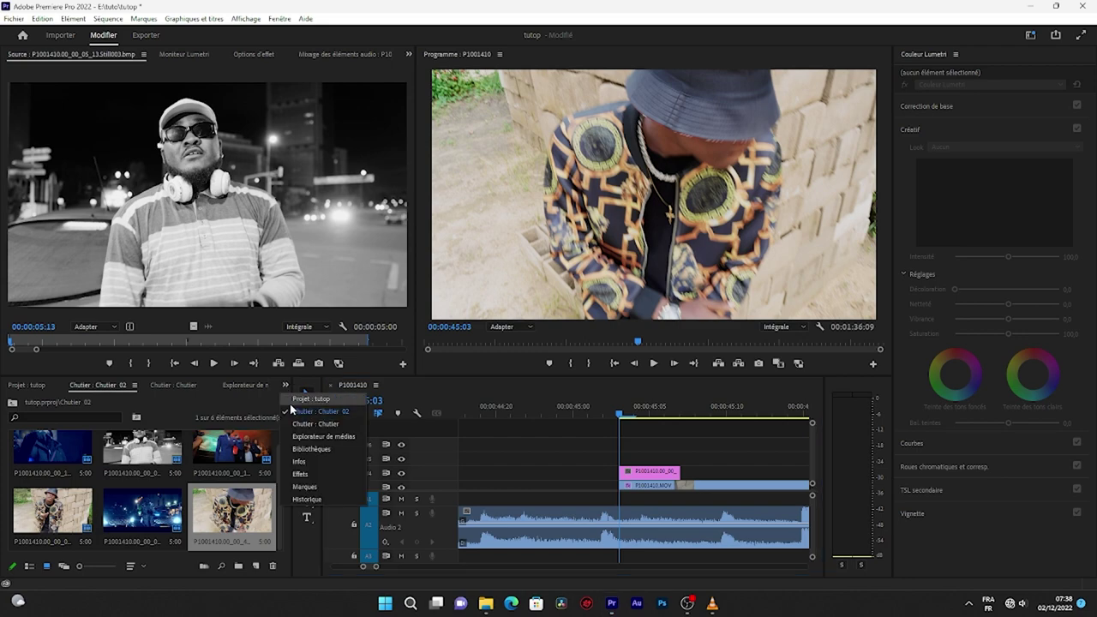
left_click(302, 474)
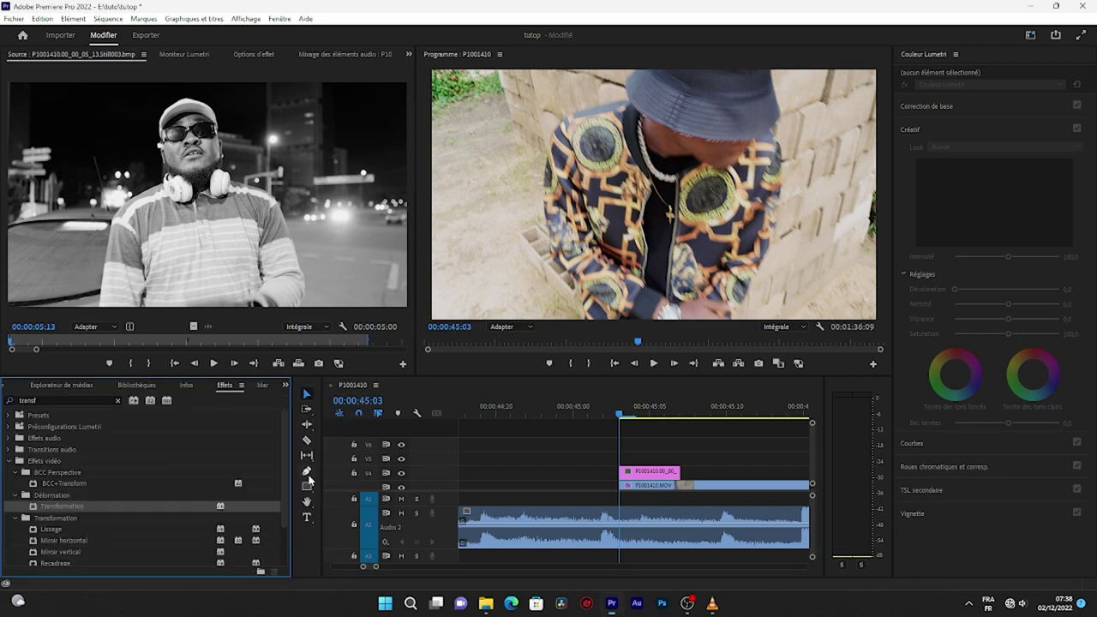
left_click(117, 400)
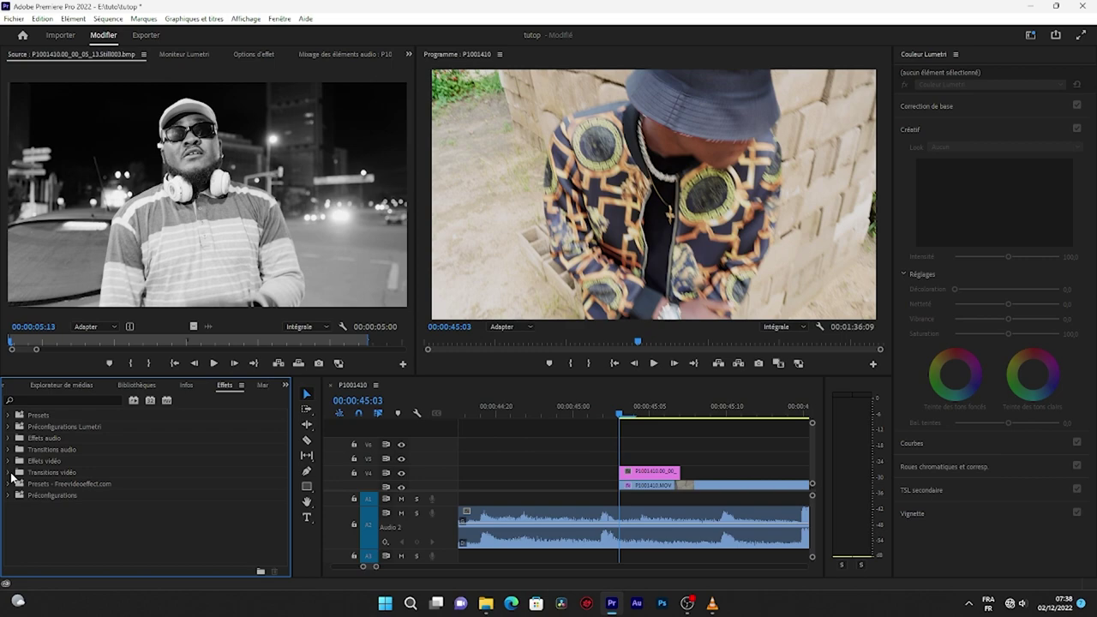
left_click(11, 476)
scroll(12, 519, "down", 3)
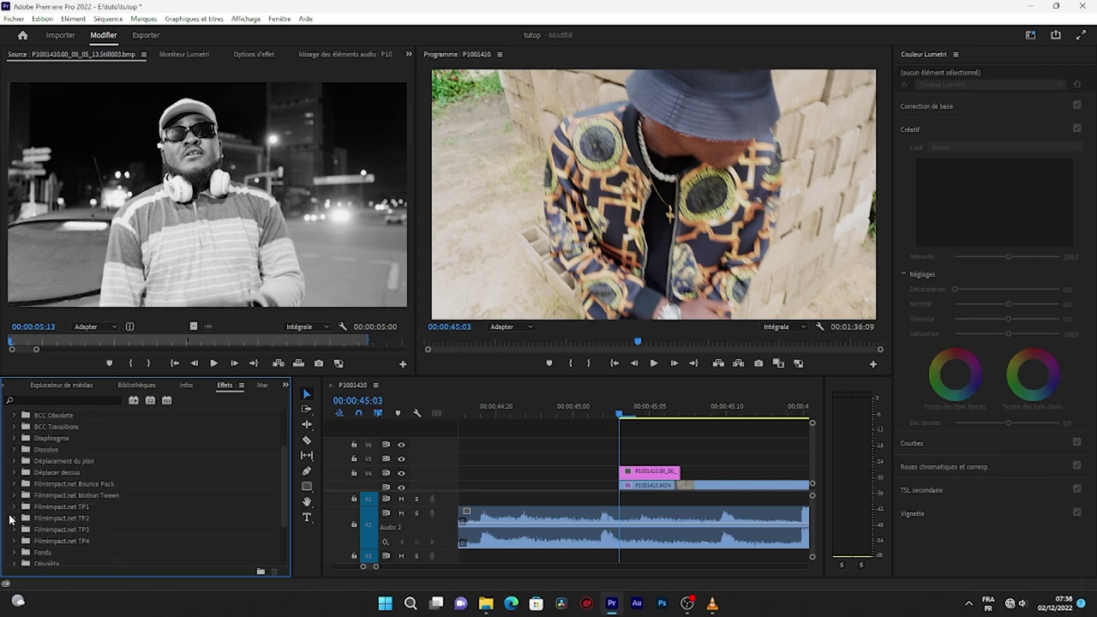
scroll(16, 526, "down", 2)
scroll(18, 528, "down", 2)
left_click(14, 507)
scroll(24, 523, "down", 2)
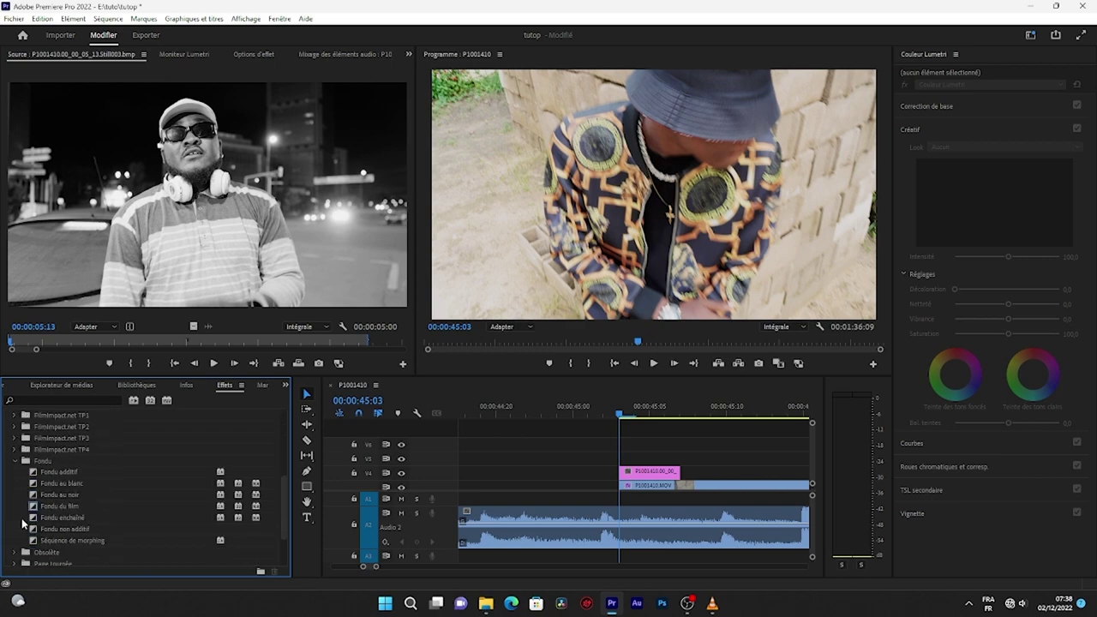
- Try Fondu enchaîné on the V4 still's start, preview it at 45:05, then undo it
mouse_move(38, 521)
left_mouse_down()
mouse_move(636, 483)
mouse_move(126, 566)
left_mouse_up()
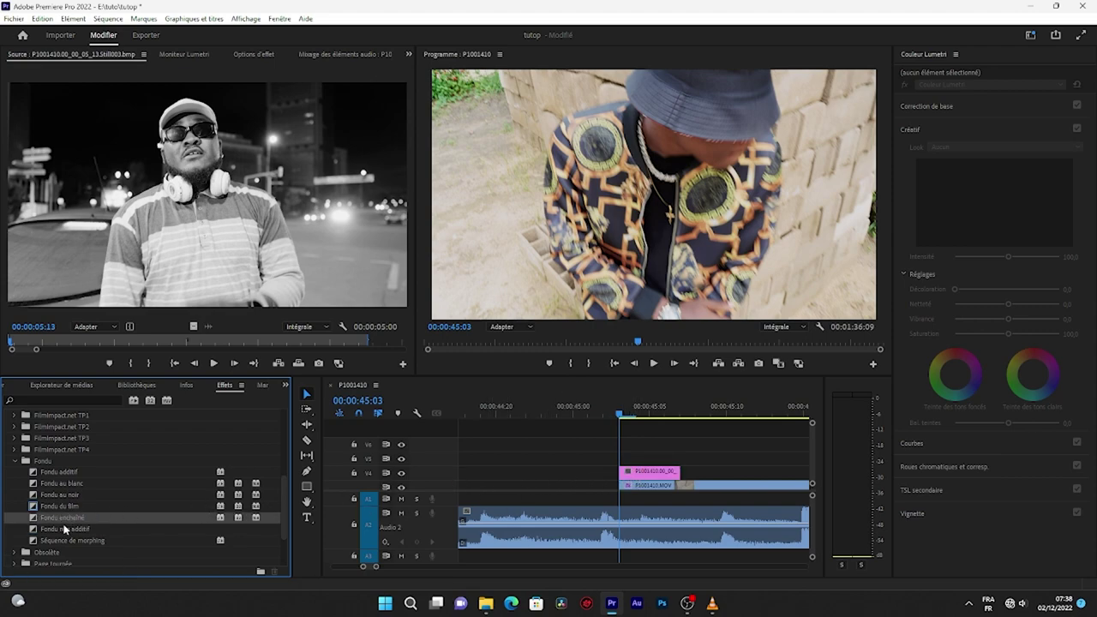
left_click_drag(257, 511, 310, 518)
left_click_drag(77, 519, 550, 470)
mouse_move(638, 482)
left_mouse_down()
mouse_move(50, 547)
mouse_move(495, 506)
left_mouse_up()
left_click_drag(619, 485, 622, 472)
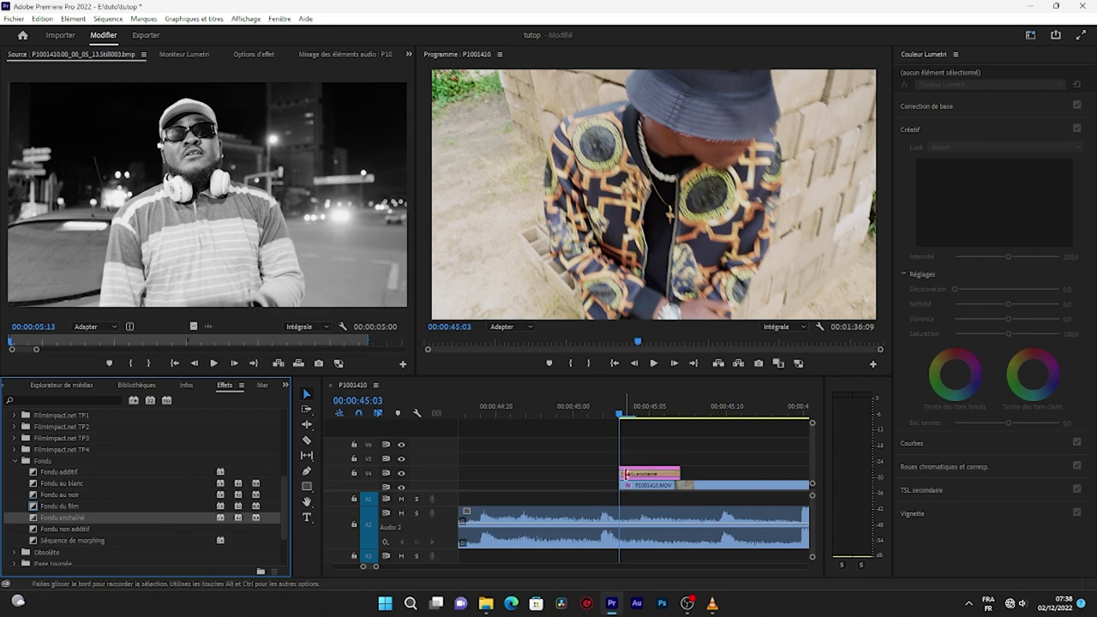
key("space")
key("space")
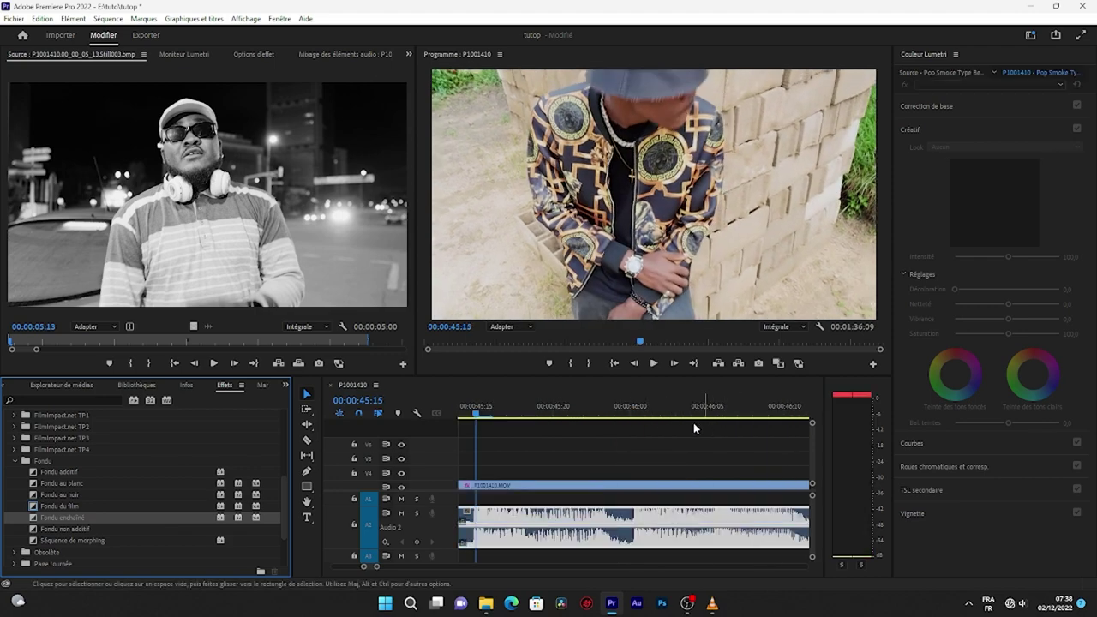
left_click_drag(377, 569, 383, 567)
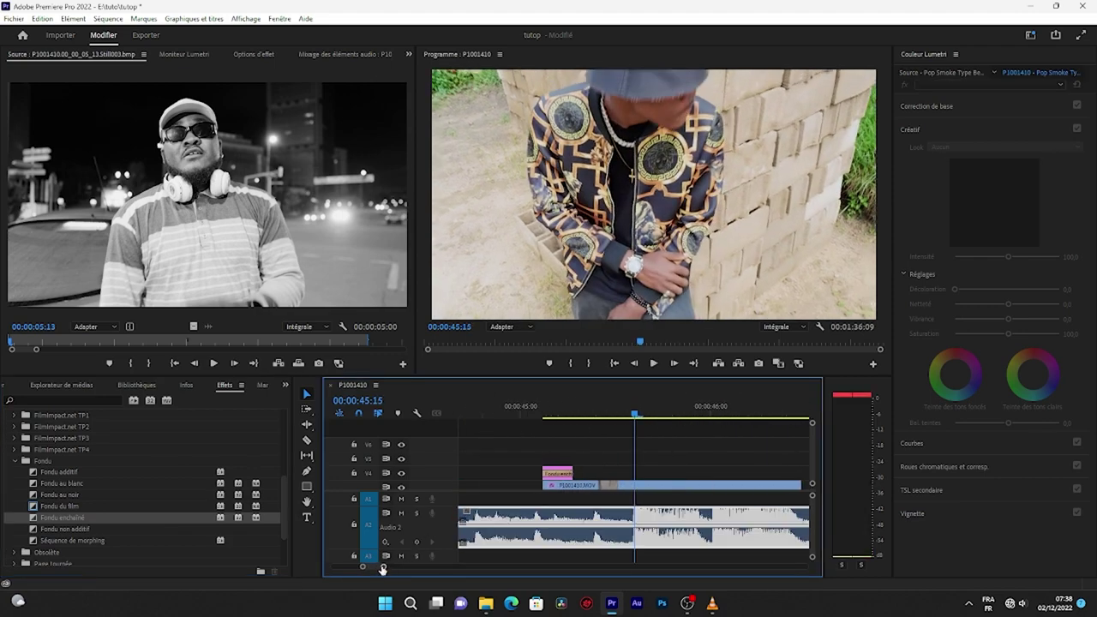
left_click(538, 413)
left_click_drag(542, 415, 561, 424)
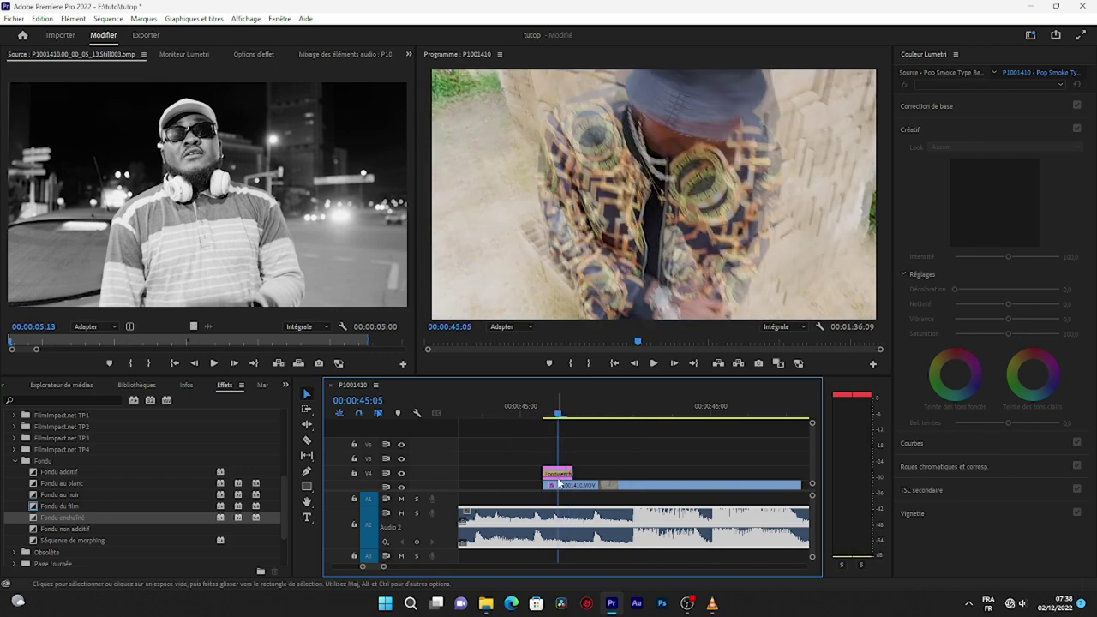
key("ctrl+z")
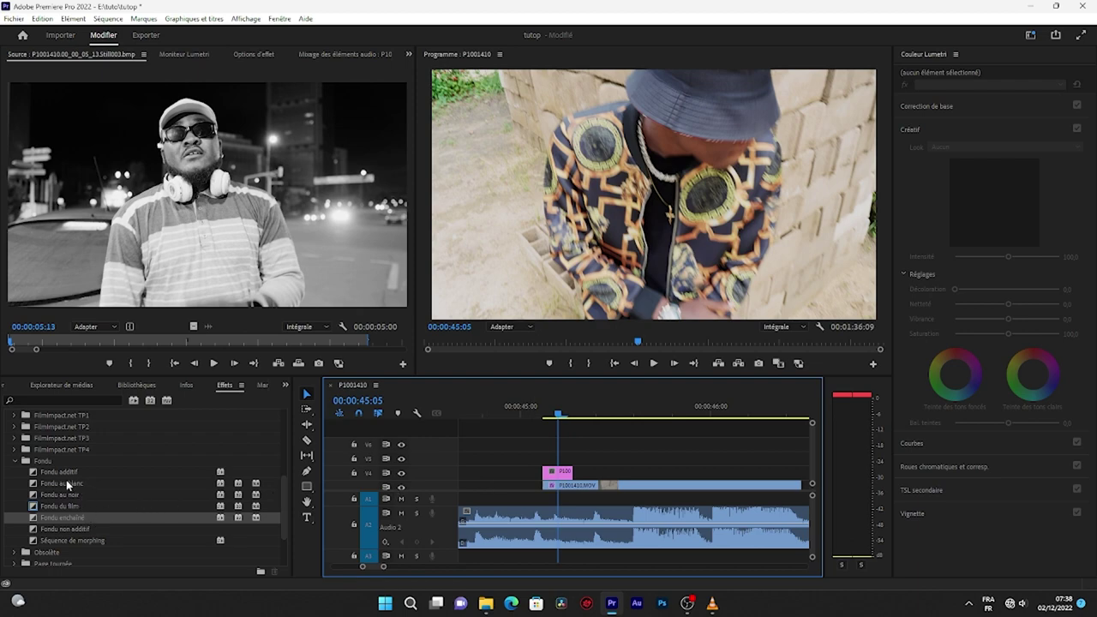
- Apply Fondu additif to the V4 still's start and show its settings
left_click_drag(59, 472, 545, 470)
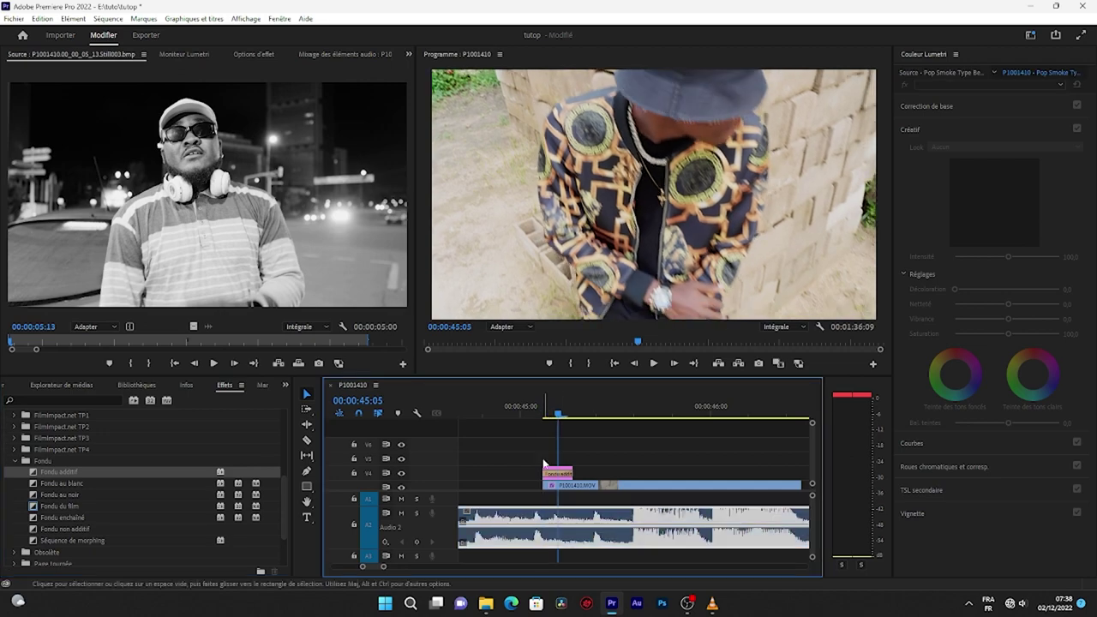
left_click(555, 472)
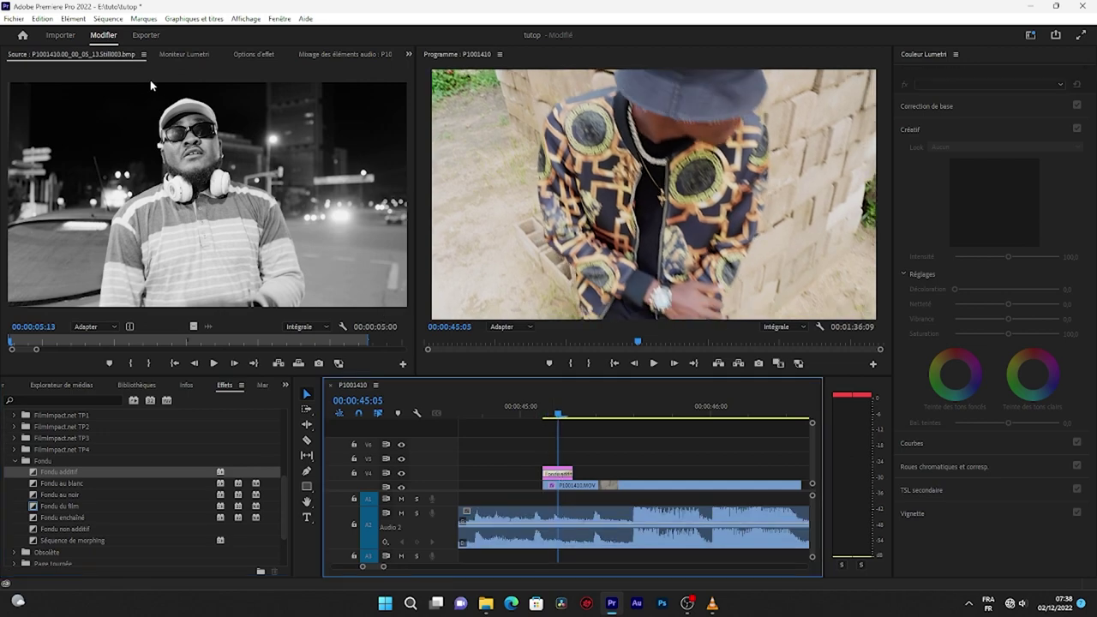
left_click(251, 55)
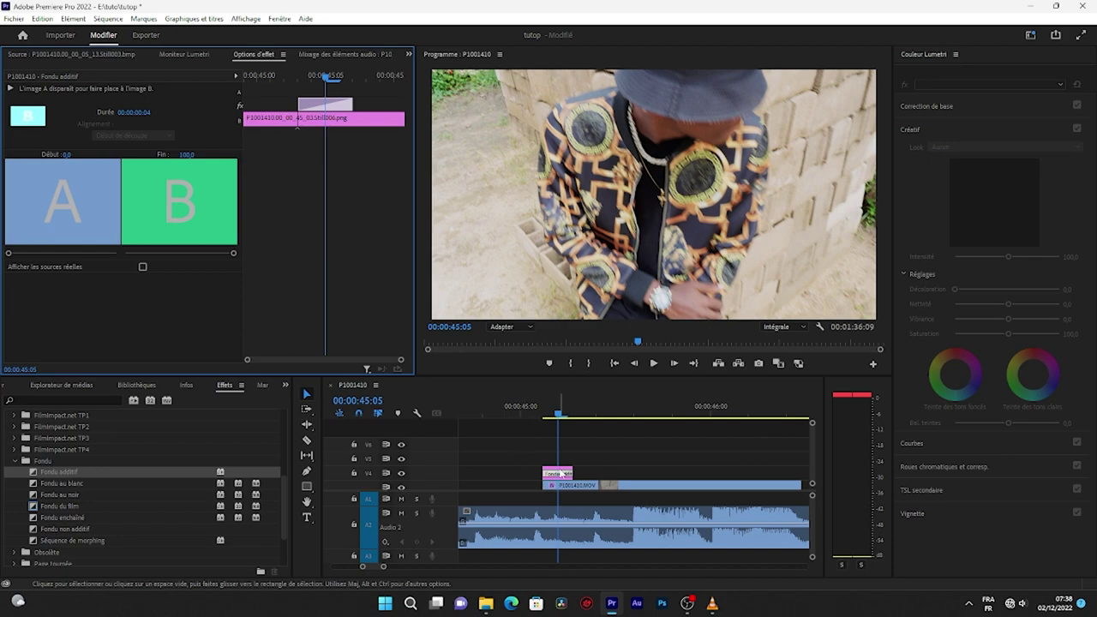
- Set the V4 still's Opacité blend mode to Ecran and scrub to preview it
left_click(549, 456)
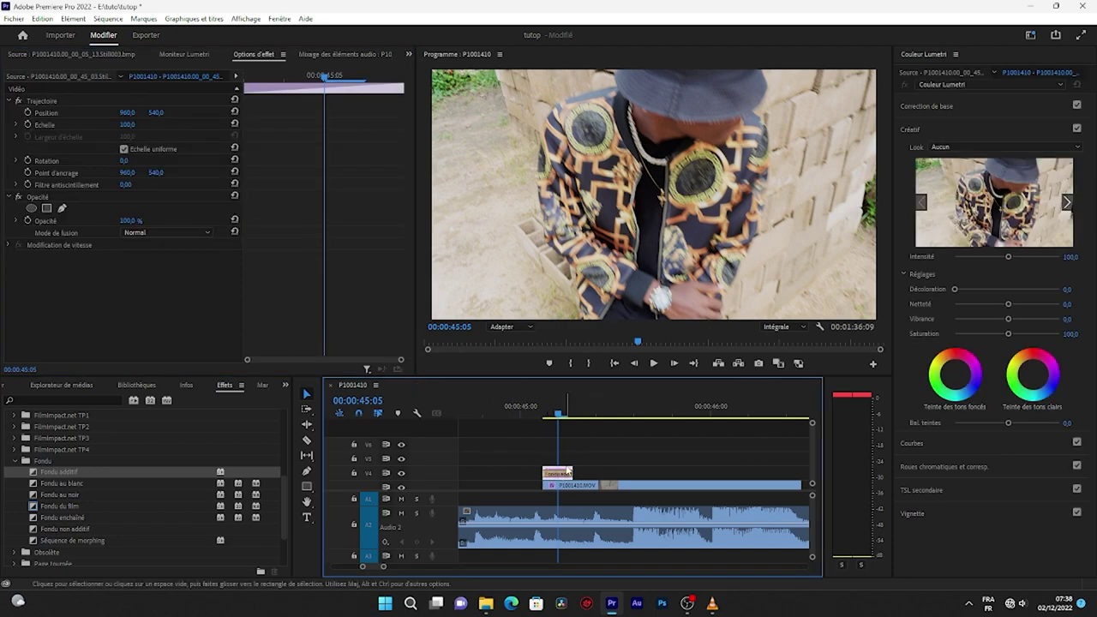
left_click(340, 239)
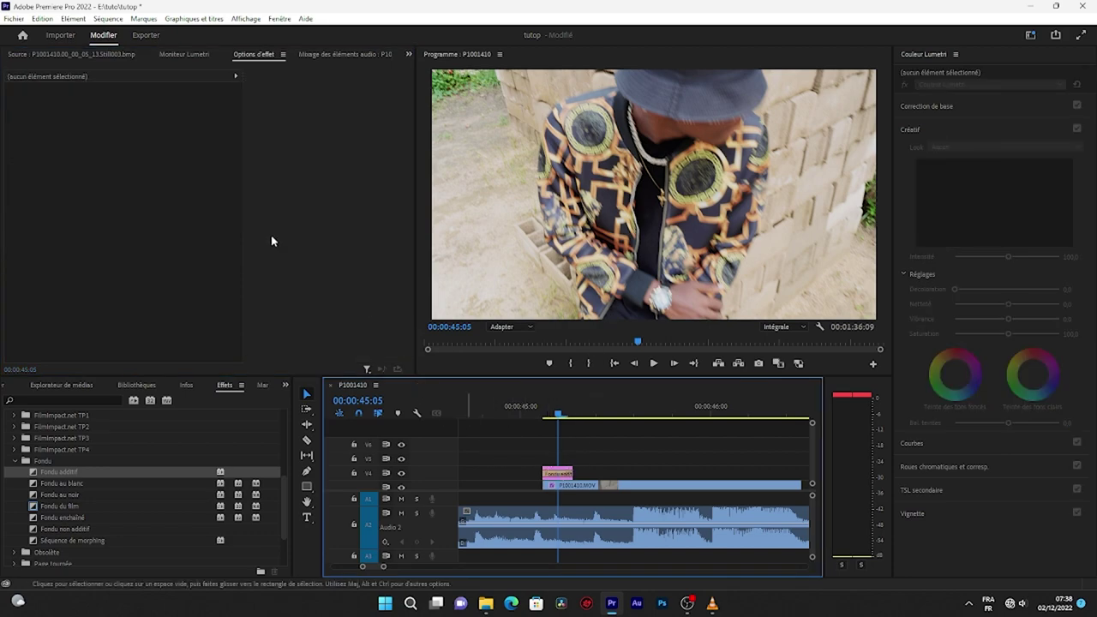
left_click(547, 471)
left_click(554, 472)
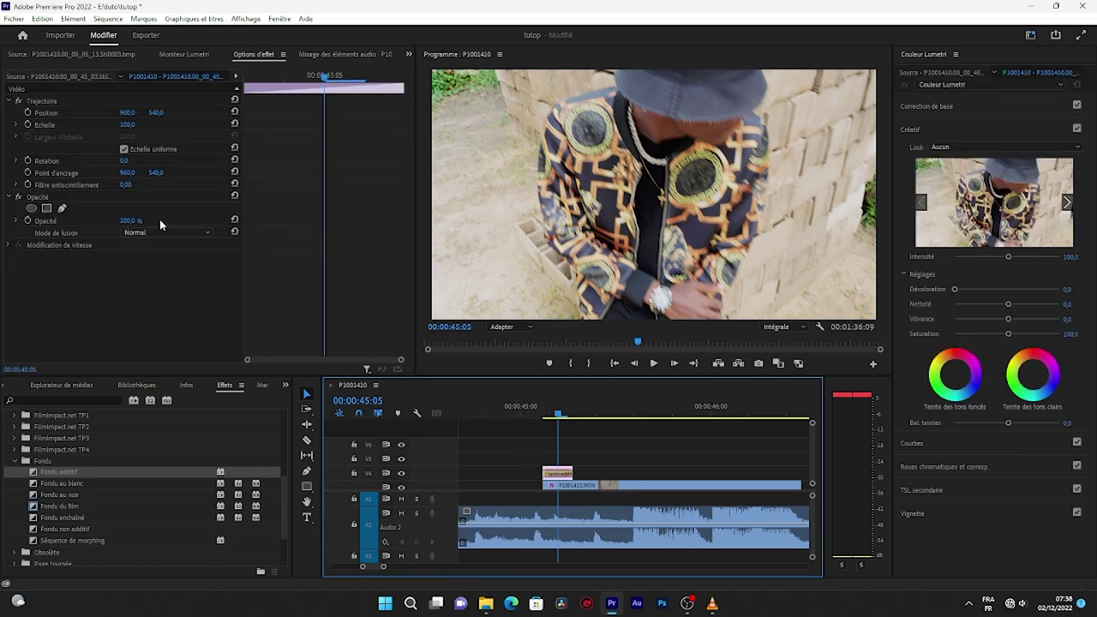
left_click(167, 232)
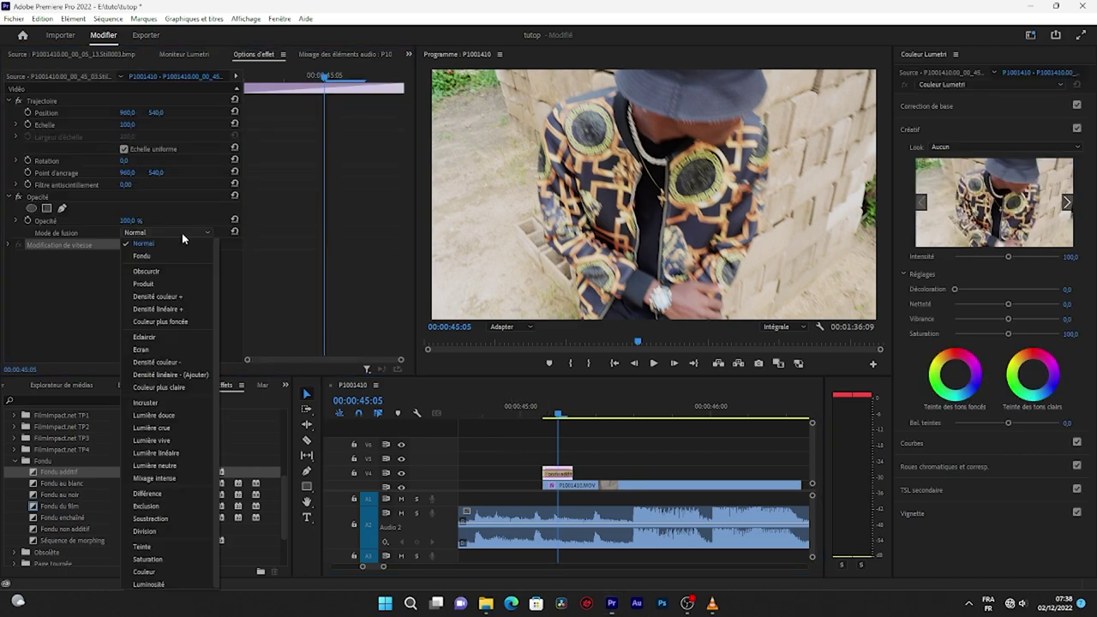
left_click(162, 350)
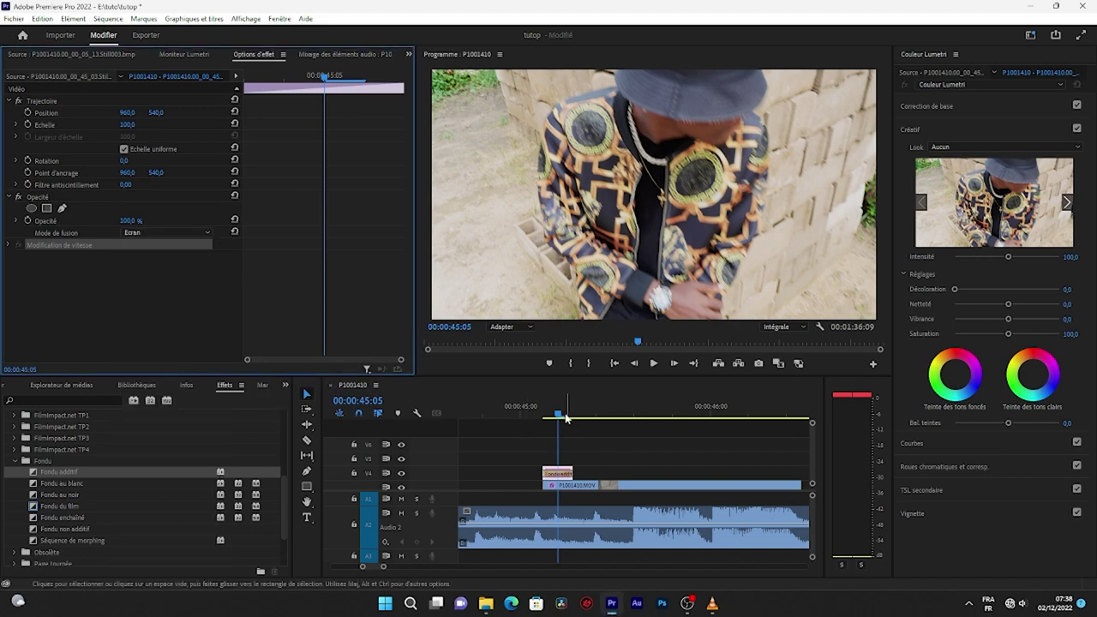
mouse_move(565, 417)
left_mouse_down()
mouse_move(576, 418)
mouse_move(565, 418)
left_mouse_up()
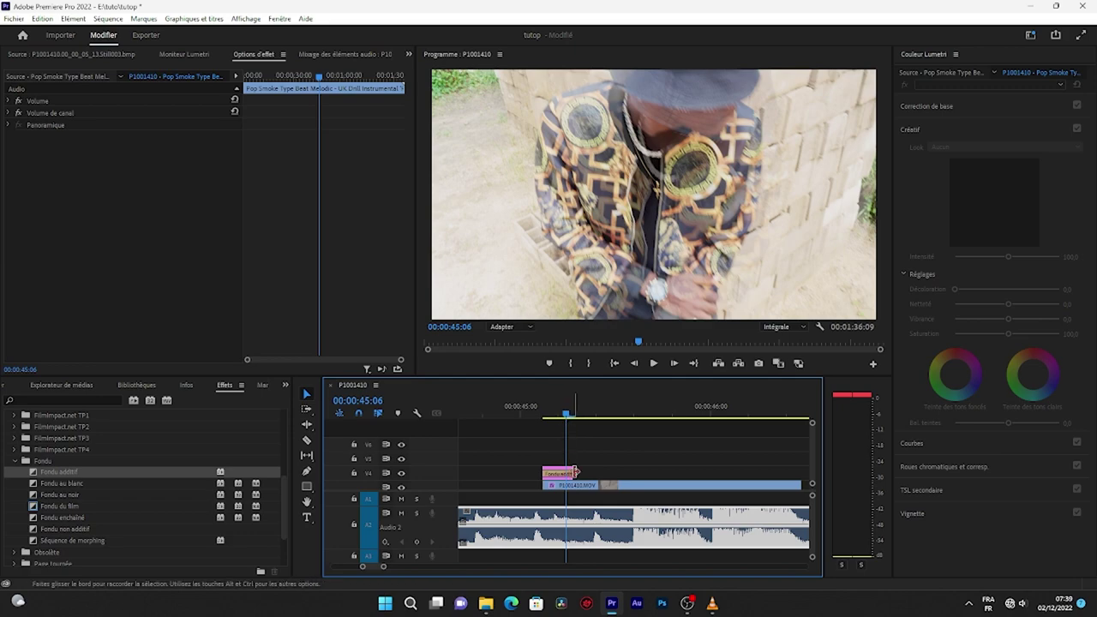
- Lengthen the pink still on V4 and move the playhead to 00:00:45:09
left_click_drag(574, 472, 610, 472)
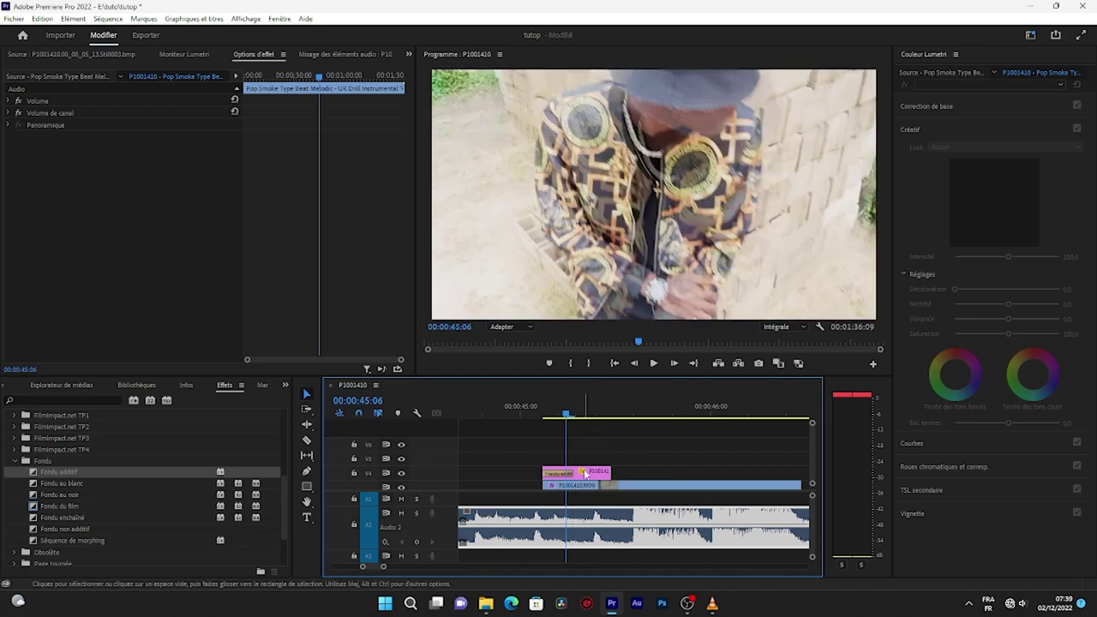
left_click(567, 473)
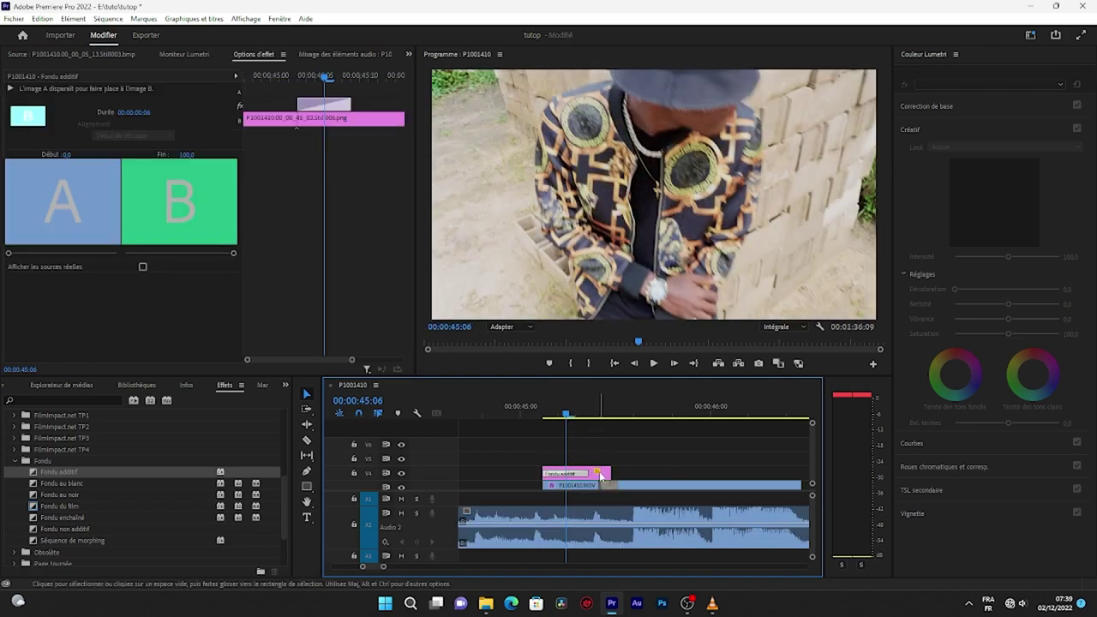
left_click_drag(566, 412, 587, 417)
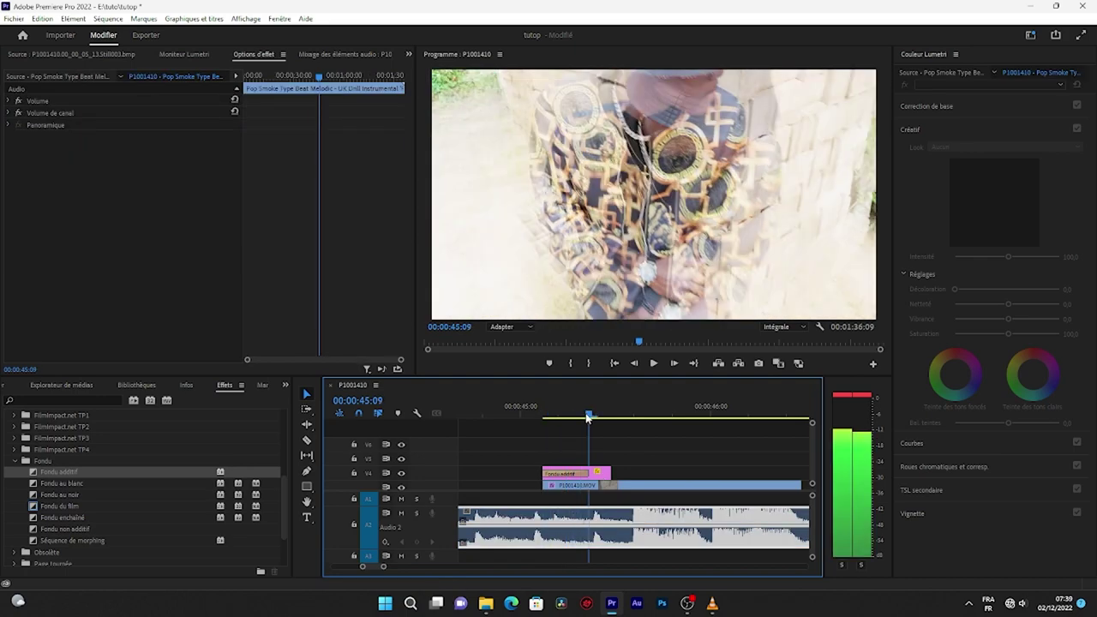
- Try the V4 pink still at 50% Opacité, then set it back to 100%
left_click(602, 474)
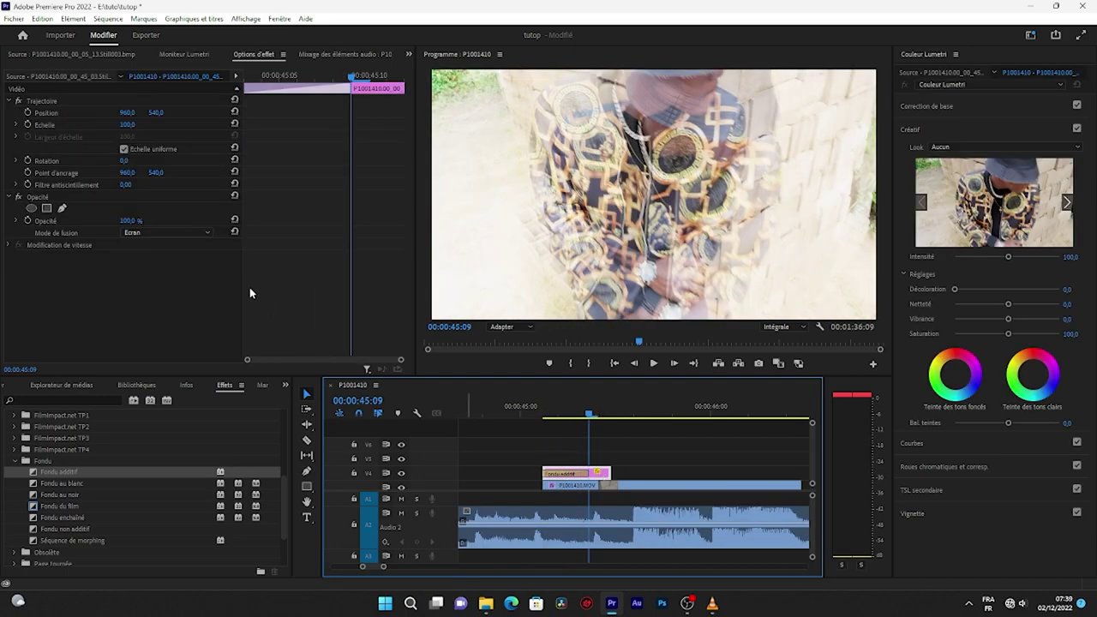
left_click(132, 221)
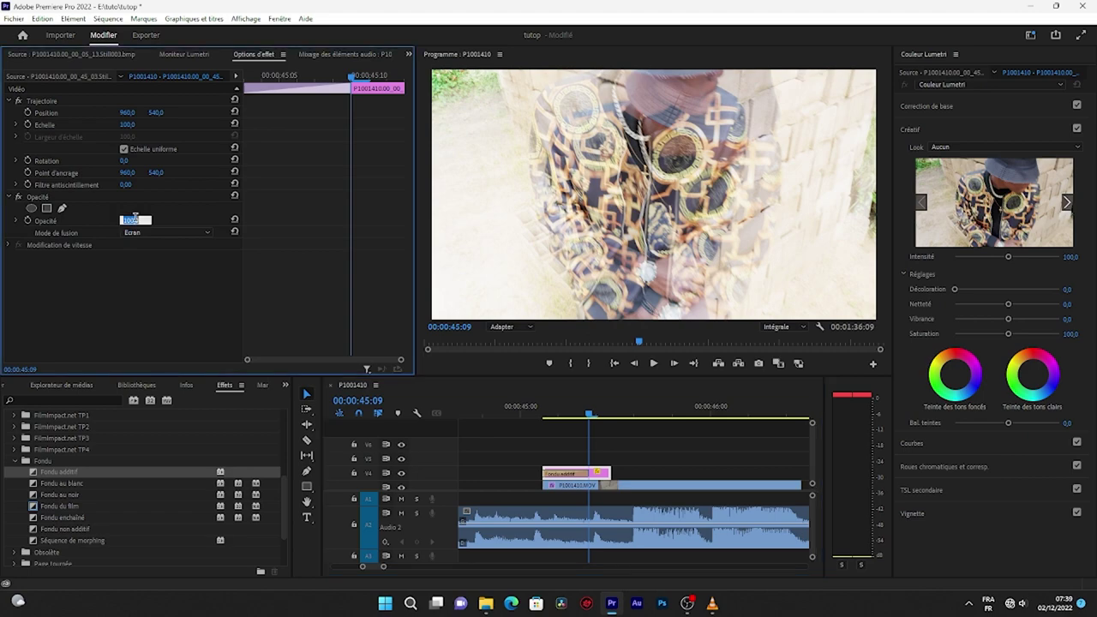
type("50")
key("Return")
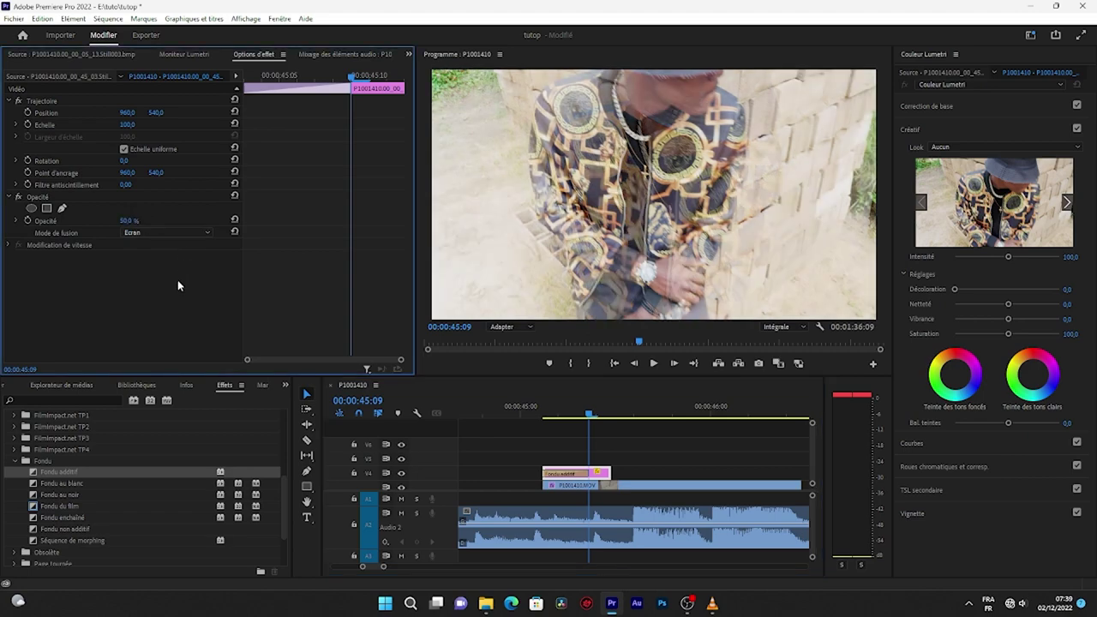
left_click(134, 219)
key("Return")
- Preview the blend, then shift the pink still ten frames later on V4 and replay it
left_click(606, 433)
key("space")
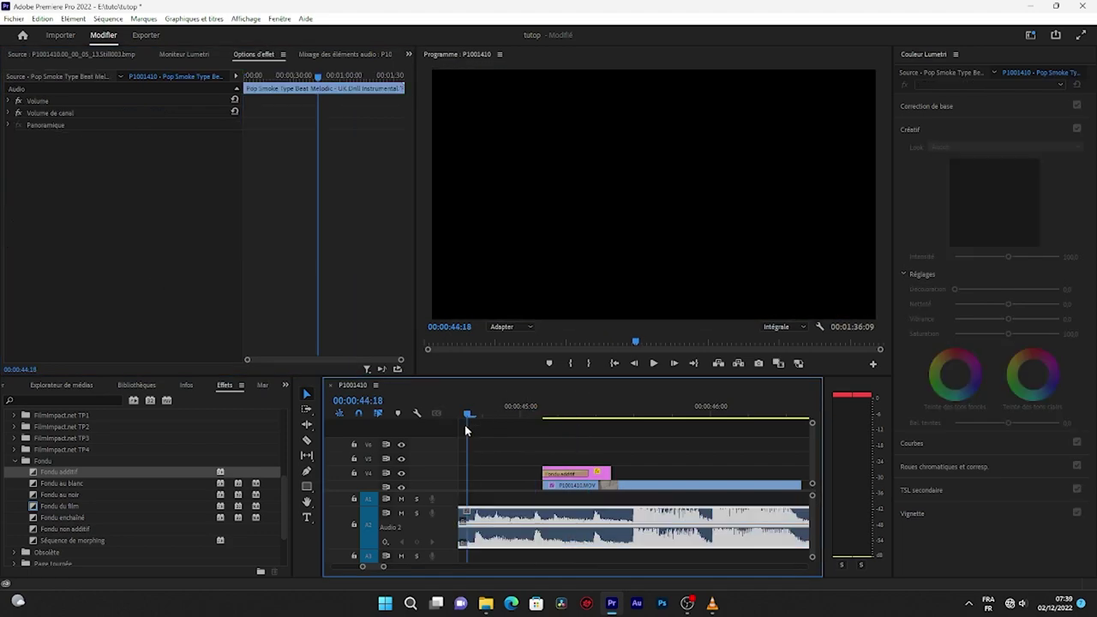
left_click(501, 417)
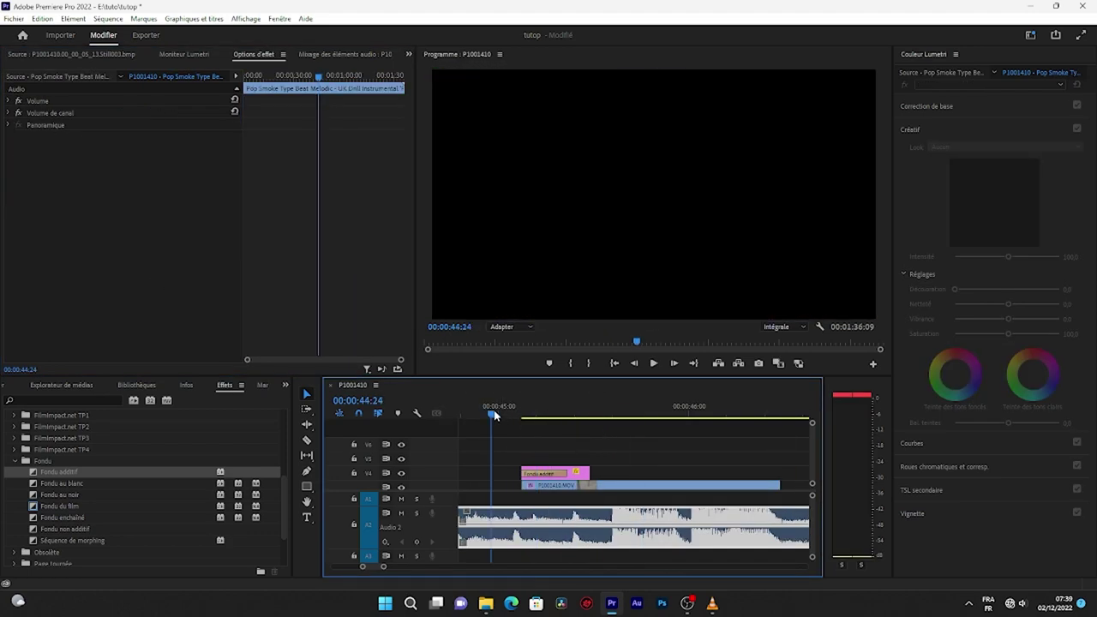
key("space")
left_click_drag(577, 477, 664, 480)
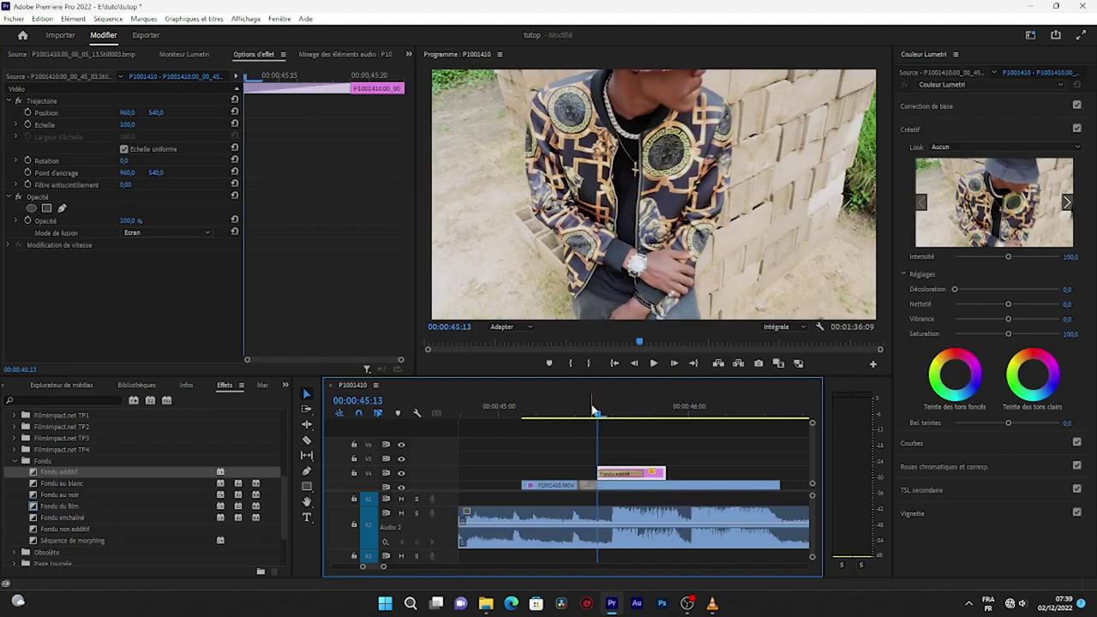
key("space")
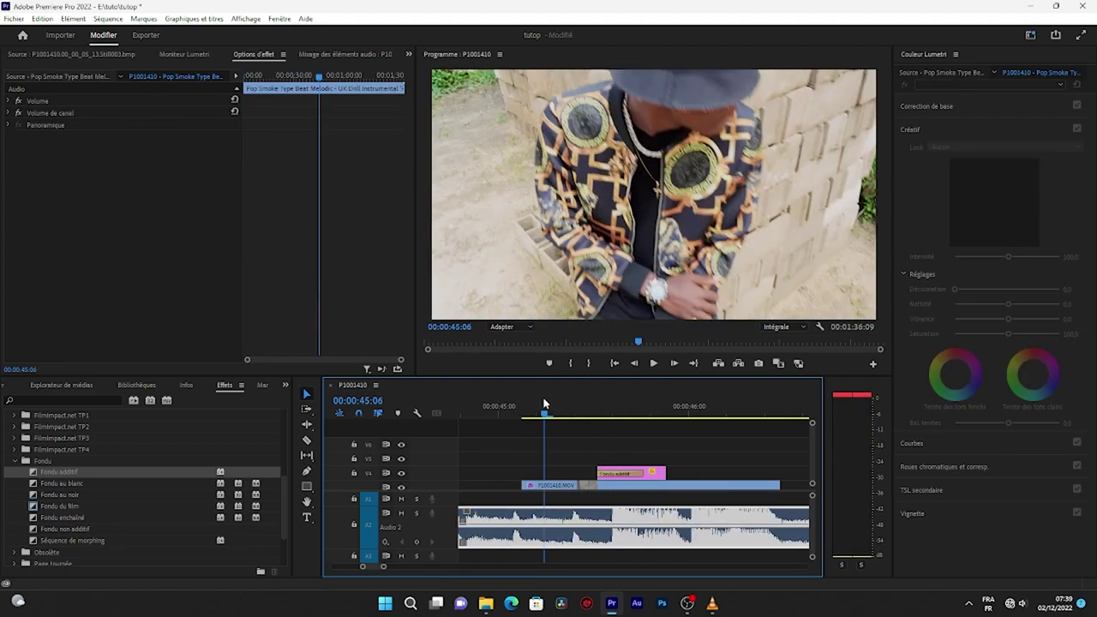
key("space")
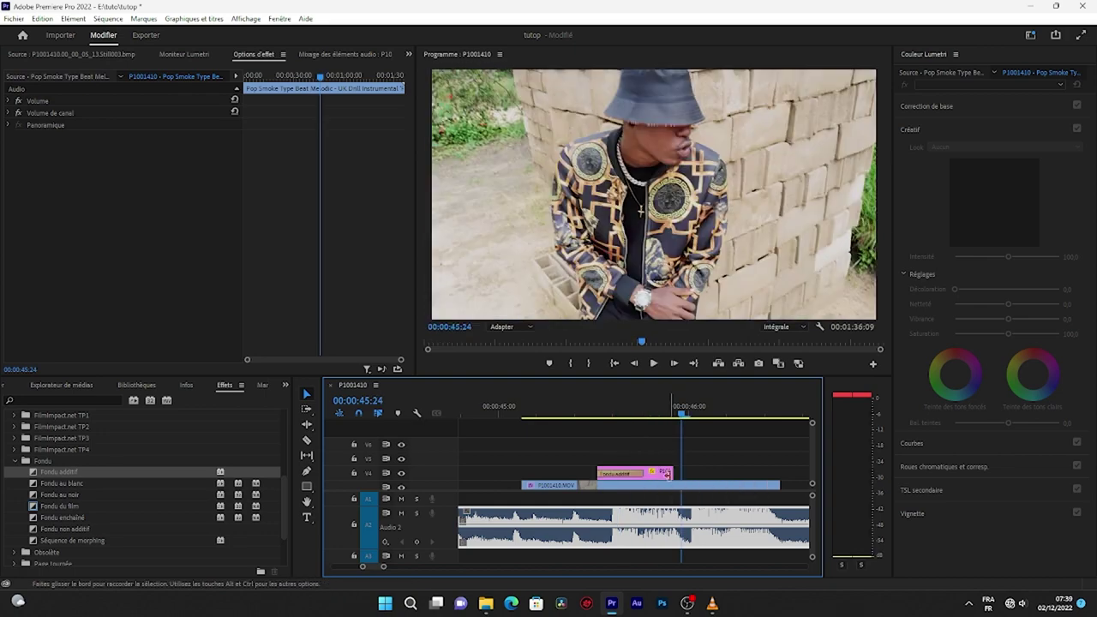
- Nudge the pink still further right, review playback from near 45:00, and select the Fondu additif clip
left_click_drag(645, 477, 661, 476)
left_click(553, 404)
key("space")
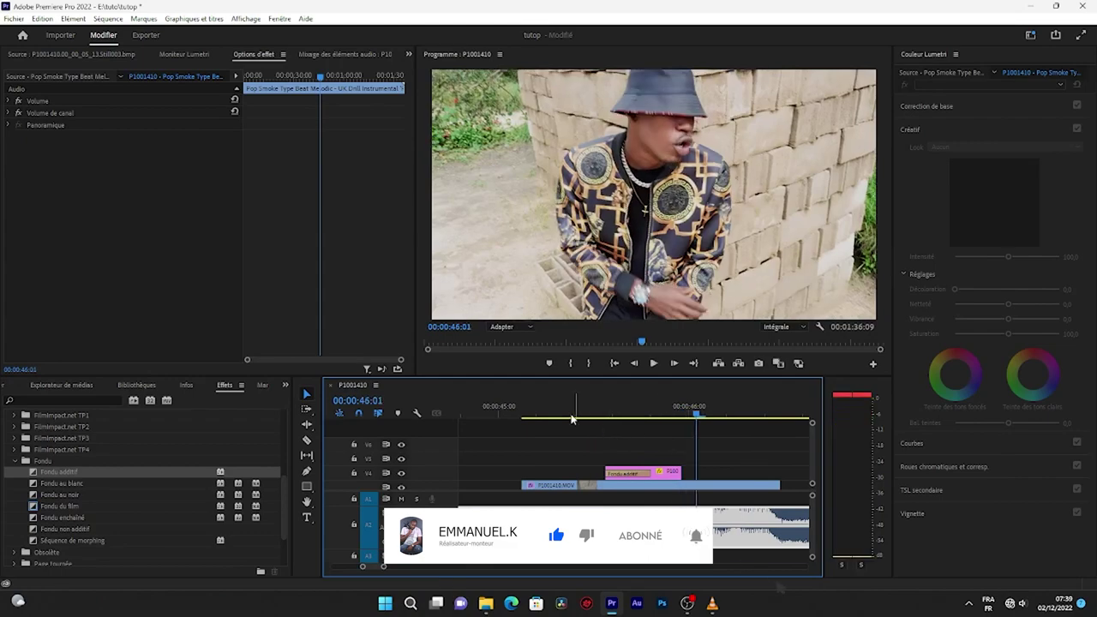
key("space")
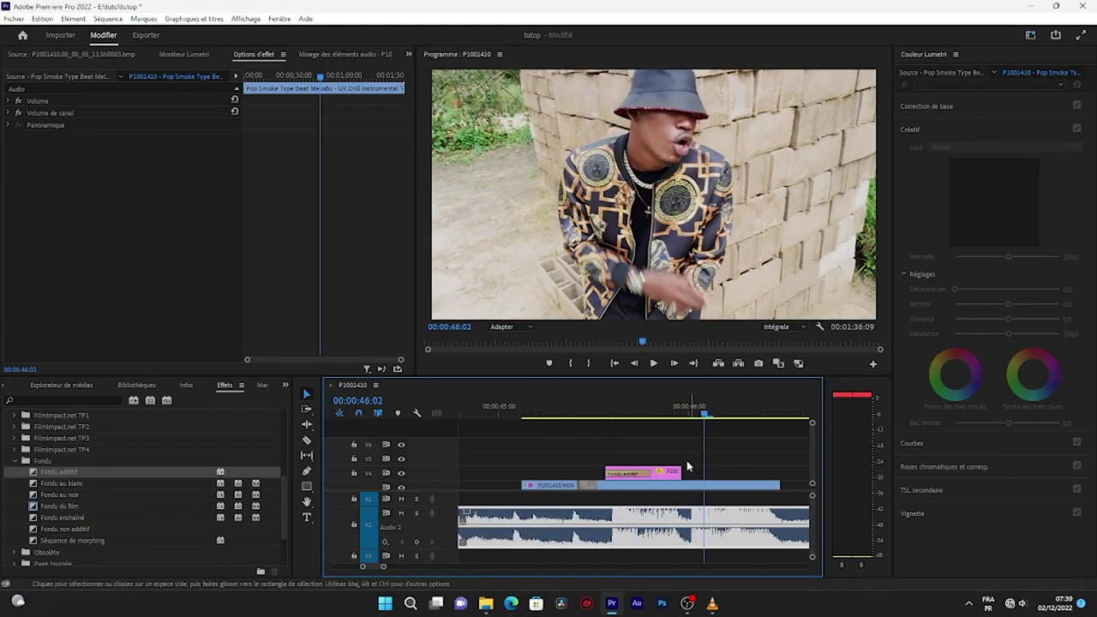
left_click(651, 467)
- Delete the pink still, duplicate P1001410.MOV onto V4 and preview from 00:00:45:08
key("Delete")
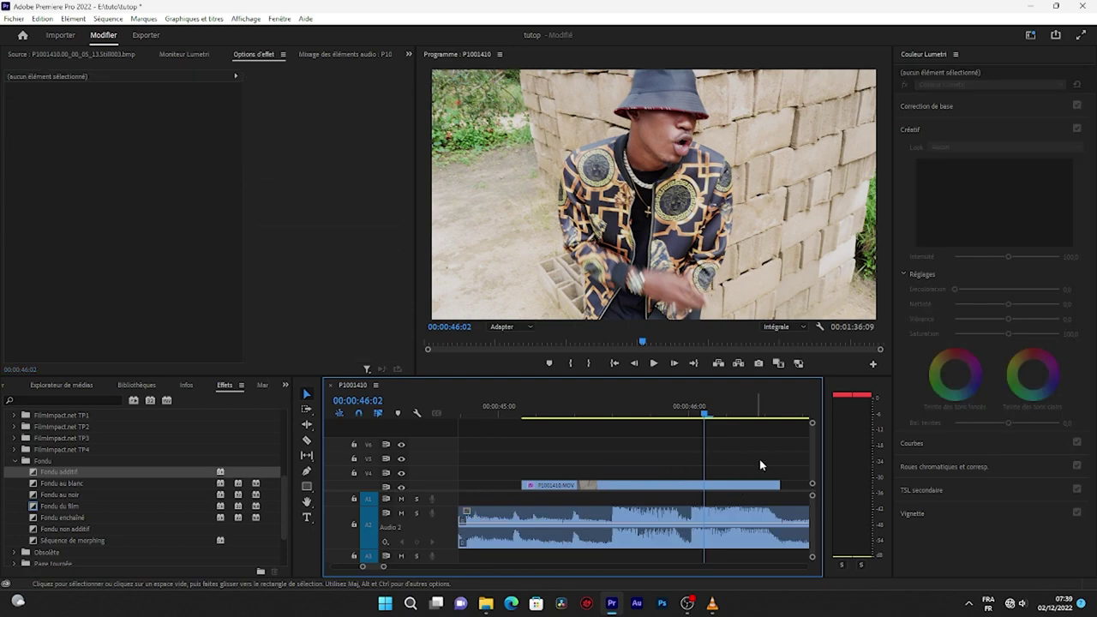
scroll(810, 433, "down", 4)
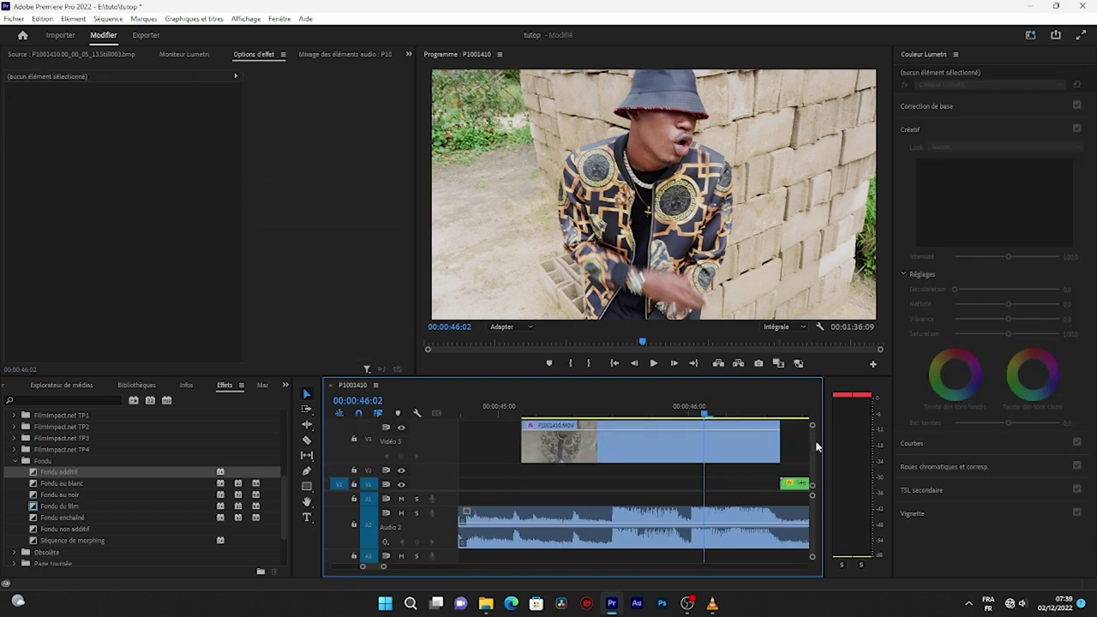
scroll(816, 436, "up", 3)
left_click(681, 485)
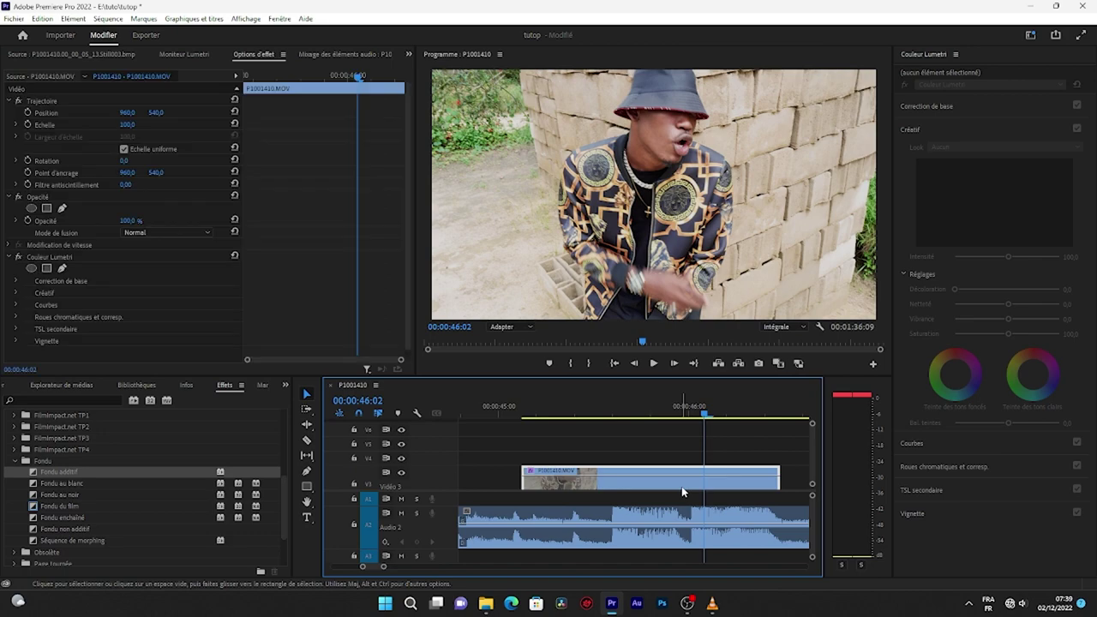
left_click_drag(682, 486, 682, 458, "alt")
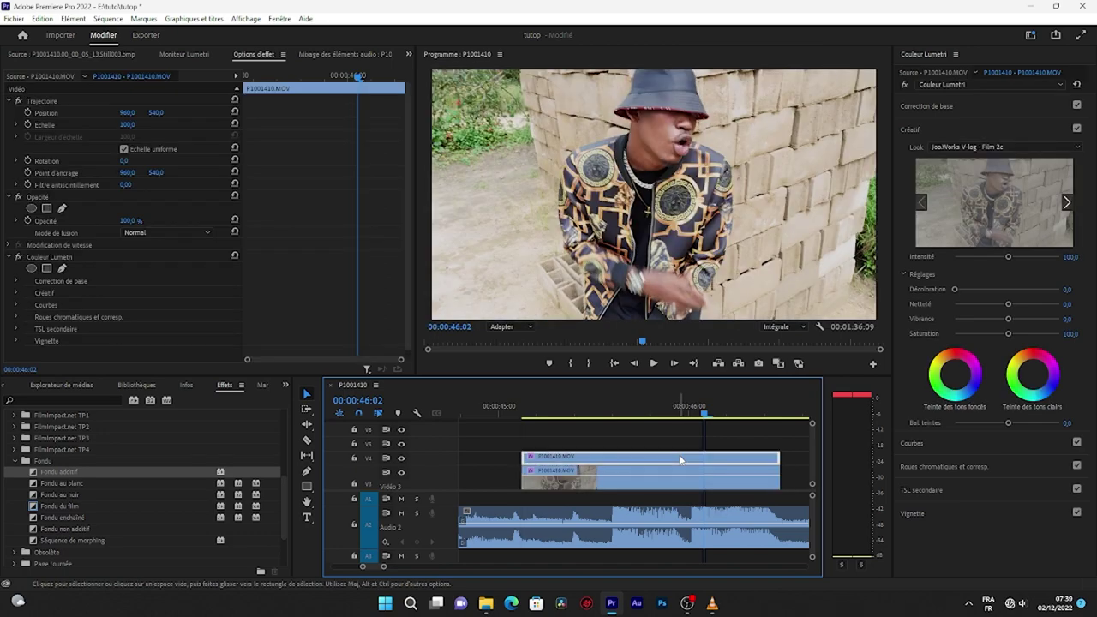
left_click_drag(701, 413, 559, 414)
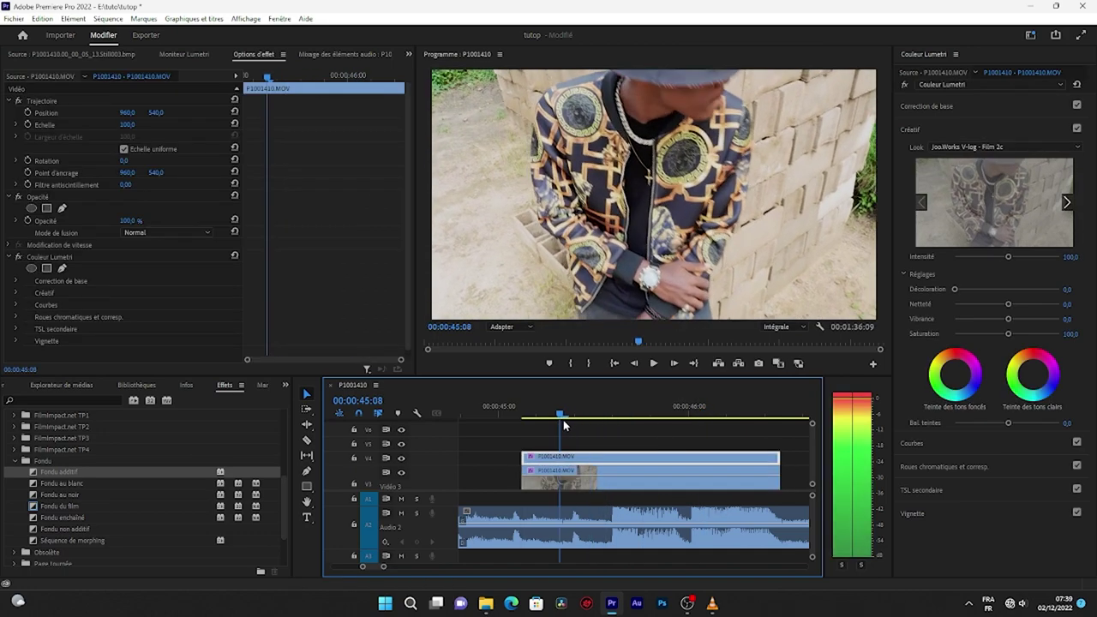
key("space")
key("space")
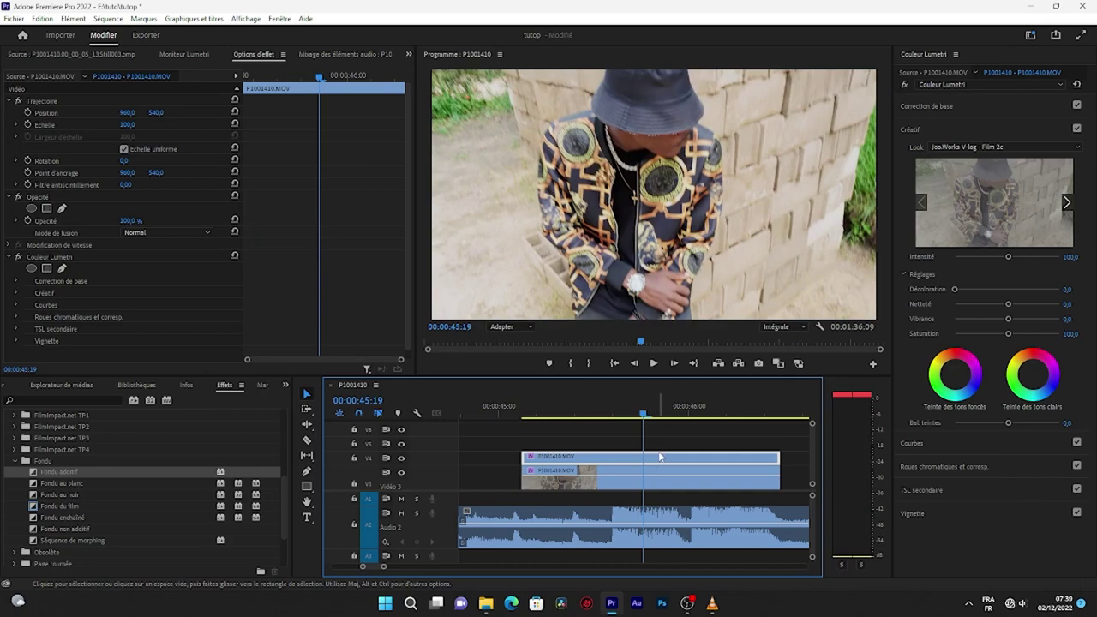
- Give the V4 copy Ecran blend mode, Echelle 120, Position X 1103 and Opacité 50
left_click(179, 232)
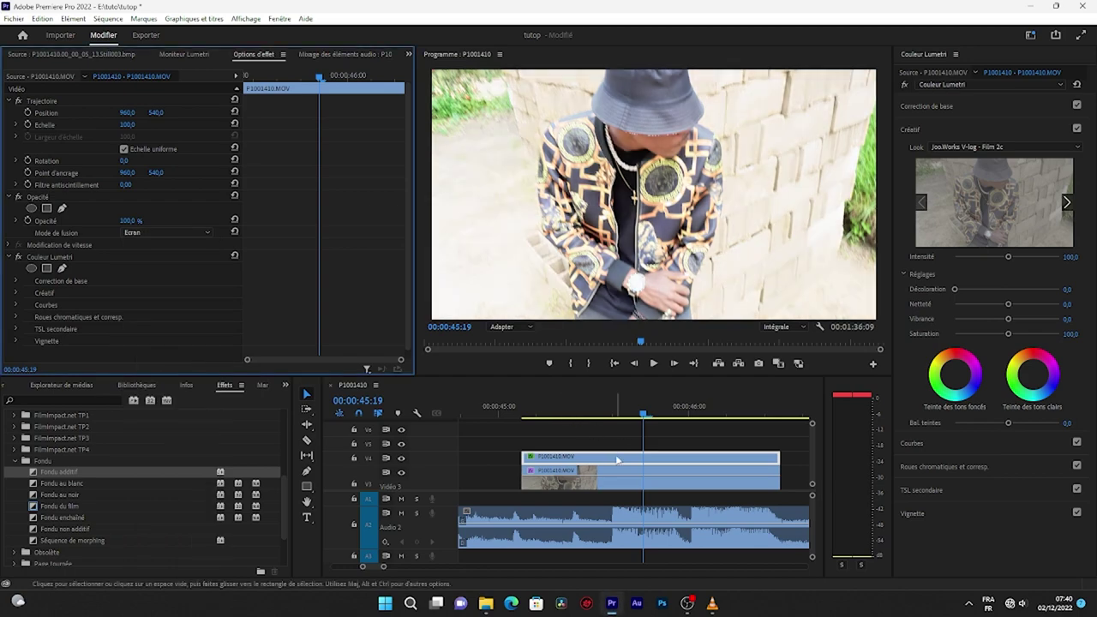
left_click(548, 393)
left_click(131, 124)
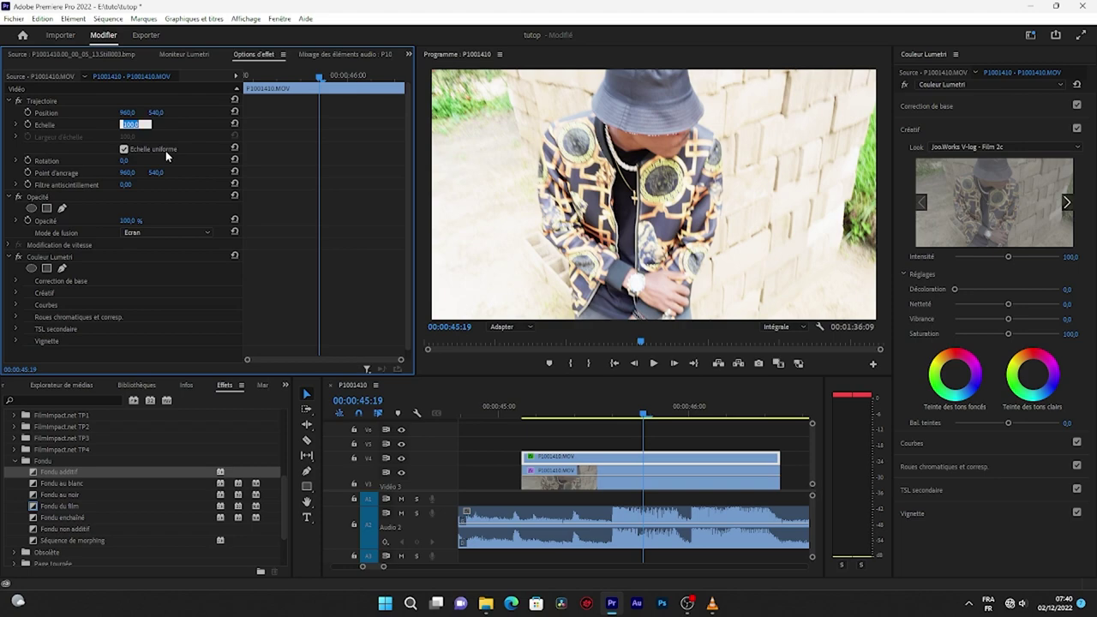
type("1")
type("0")
key("Return")
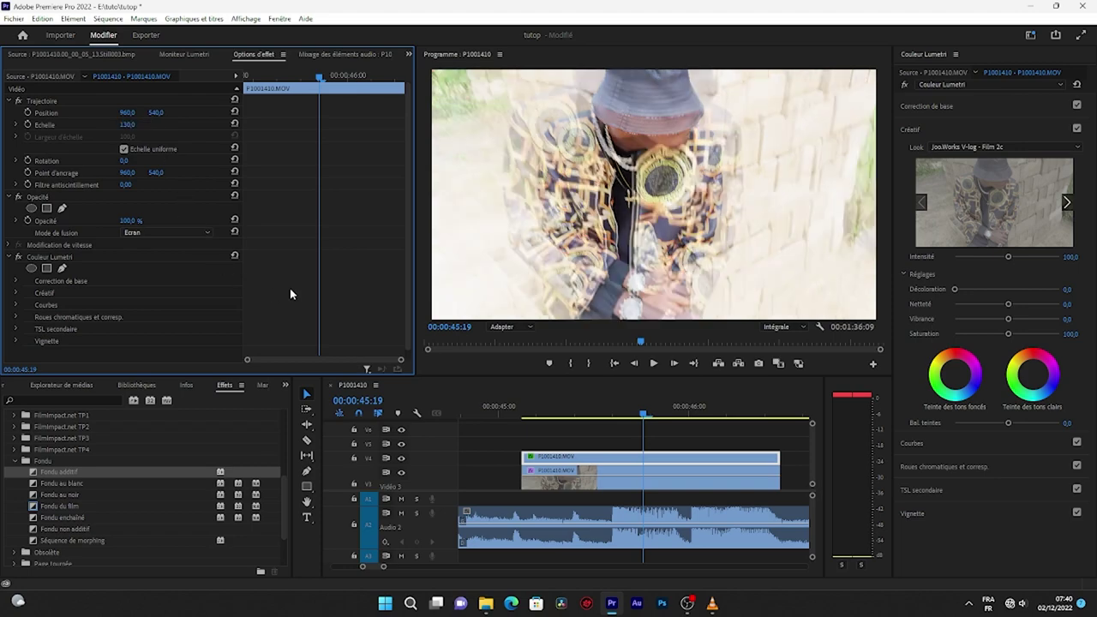
left_click_drag(638, 193, 671, 193)
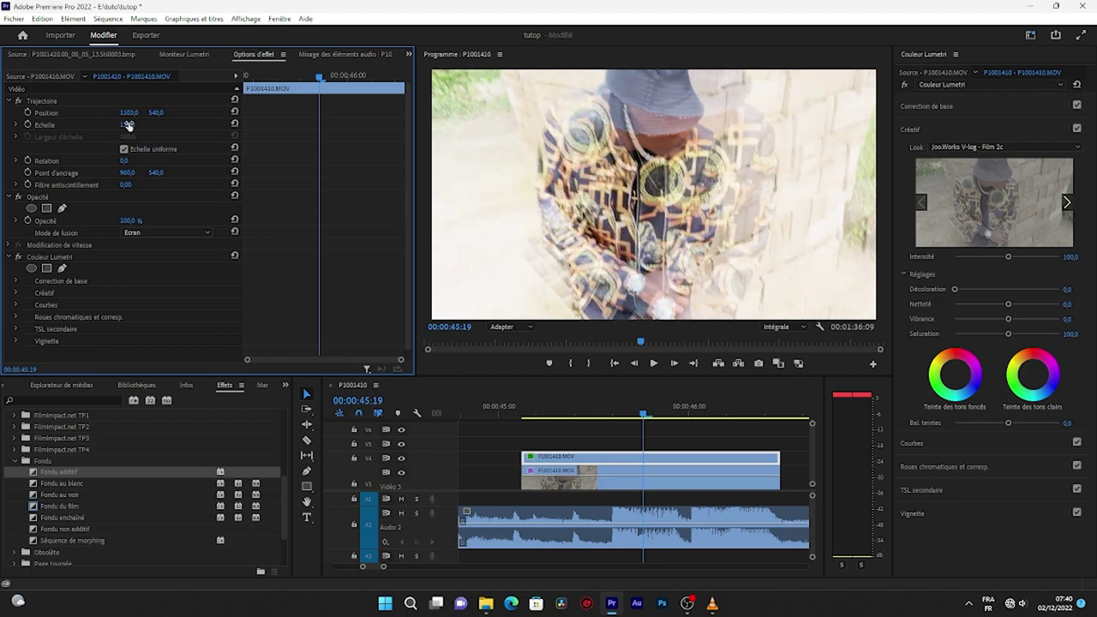
type("20")
key("Return")
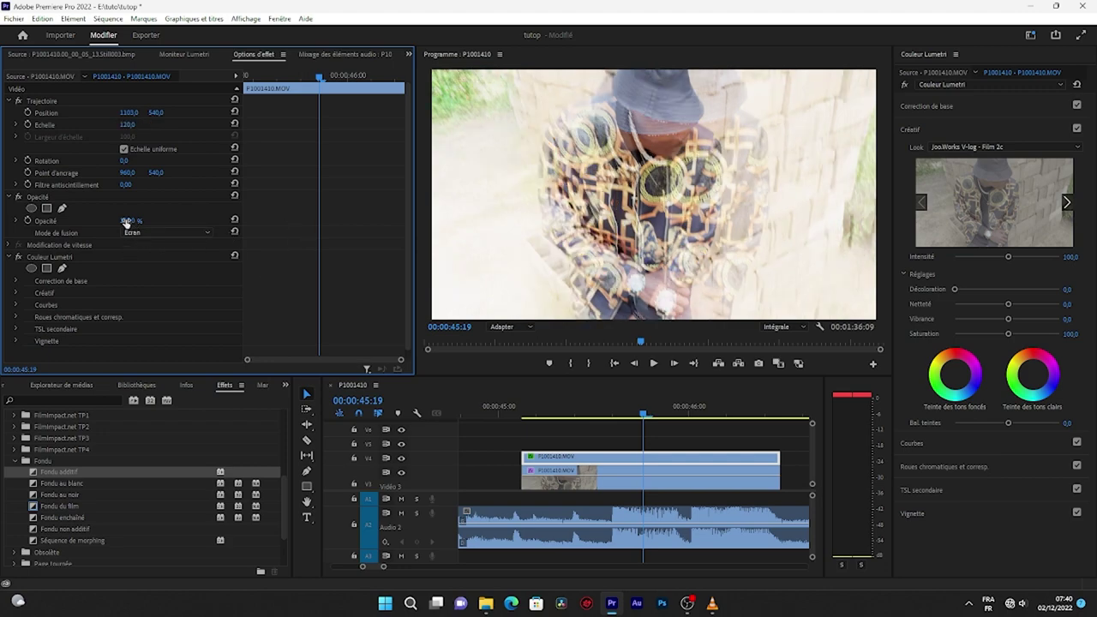
type("50")
key("Return")
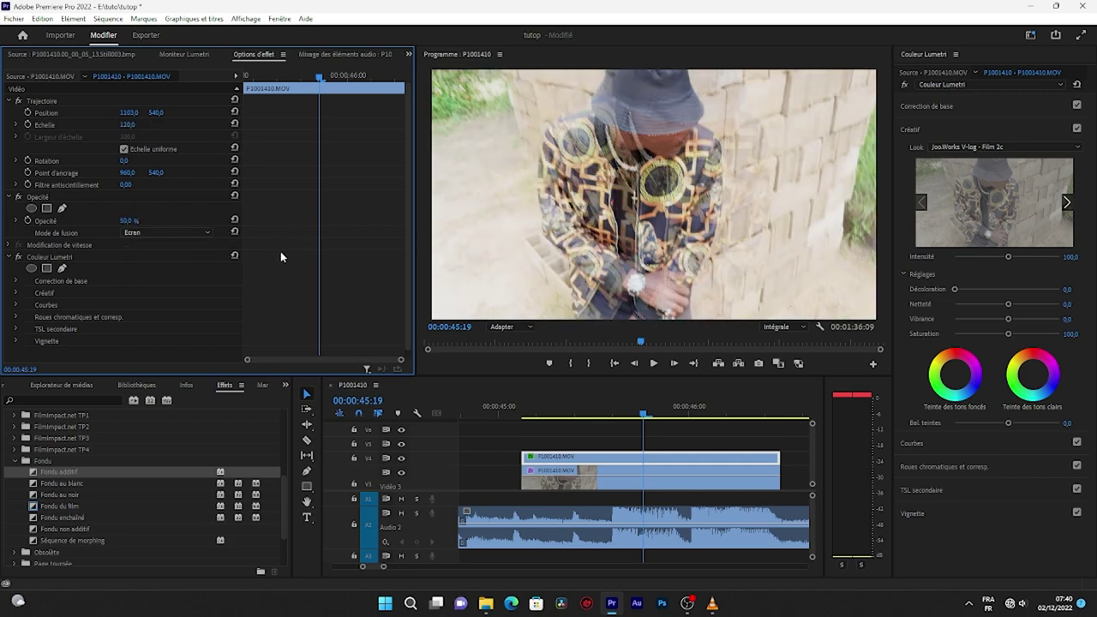
- Play back the ghosted double exposure, then delete both stacked P1001410.MOV clips
left_click(660, 424)
key("Up")
key("space")
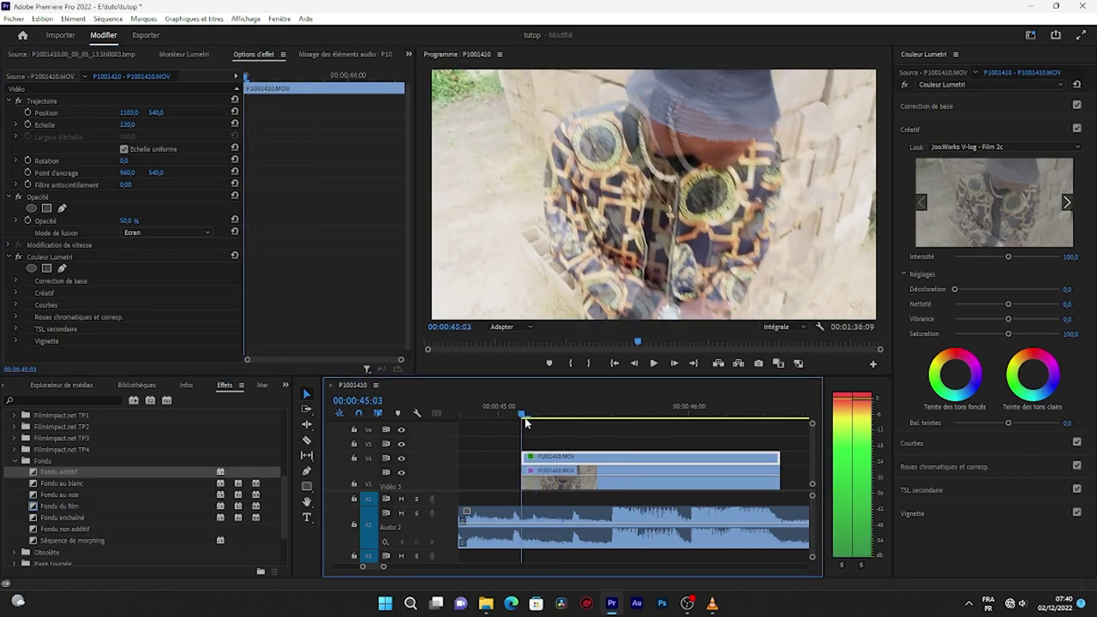
key("space")
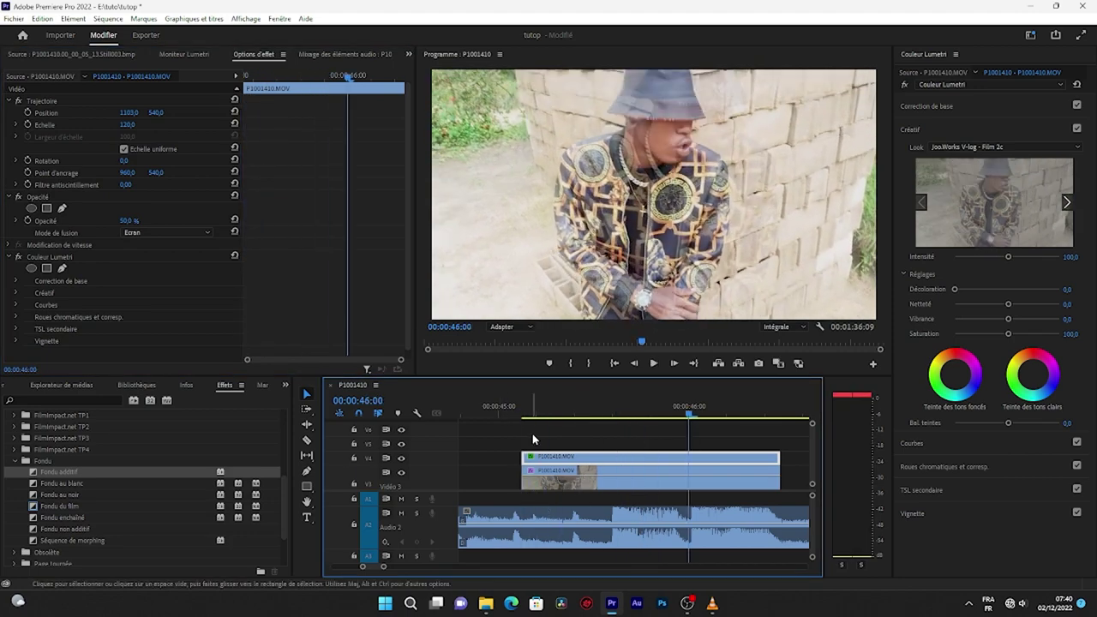
left_click(560, 480)
key("Delete")
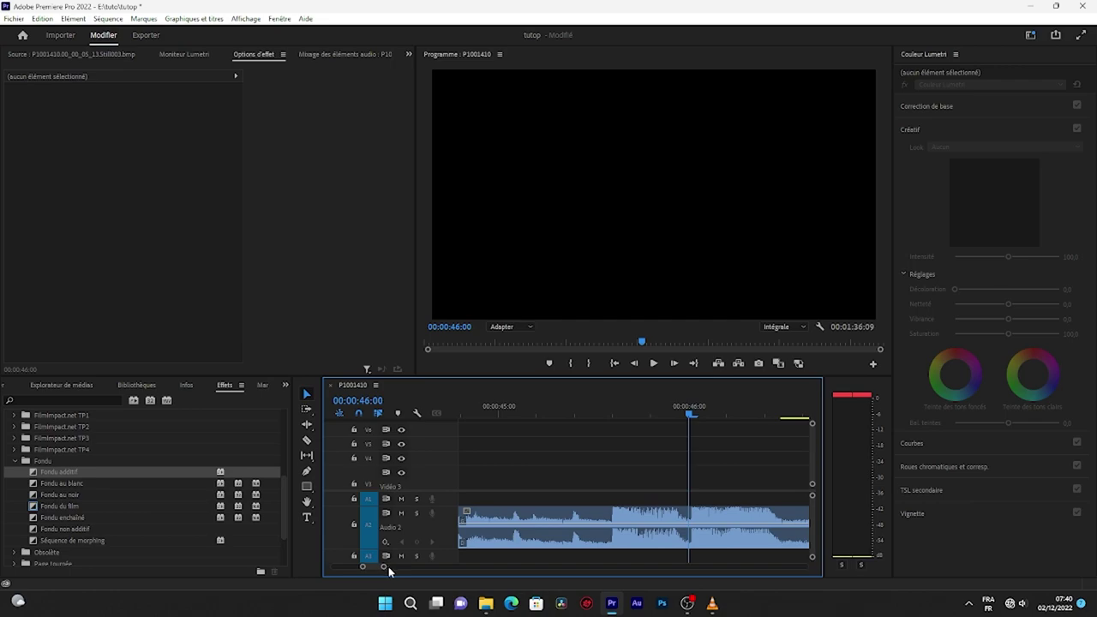
- Alt-drag a copy of the black-and-white V5 night clip onto V6 and collapse Couleur Lumetri
left_click_drag(383, 570, 436, 567)
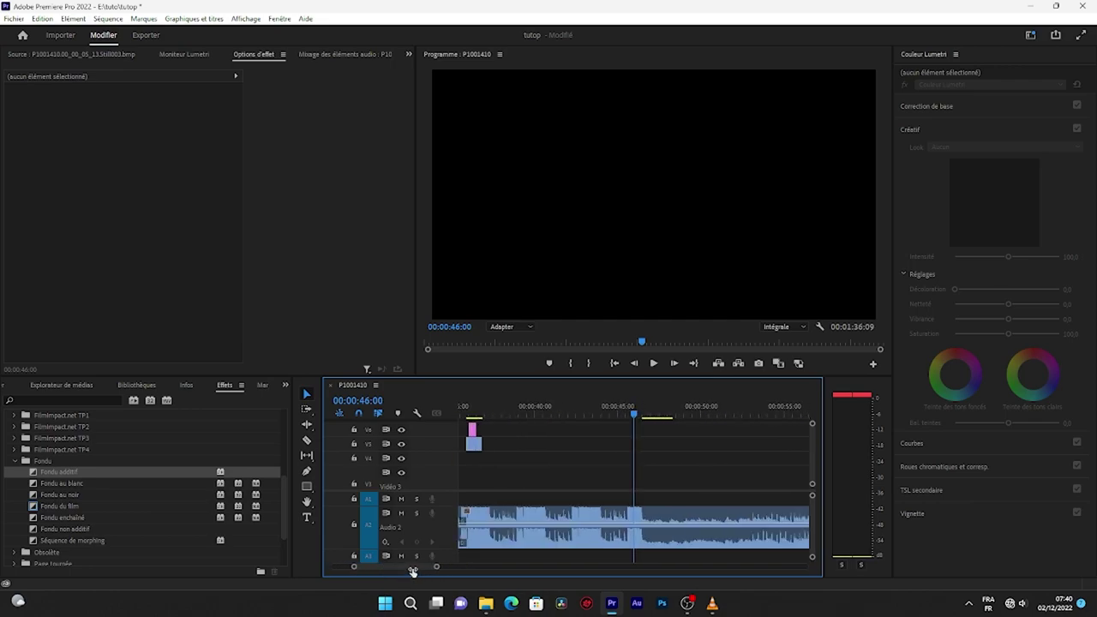
left_click_drag(470, 415, 551, 412)
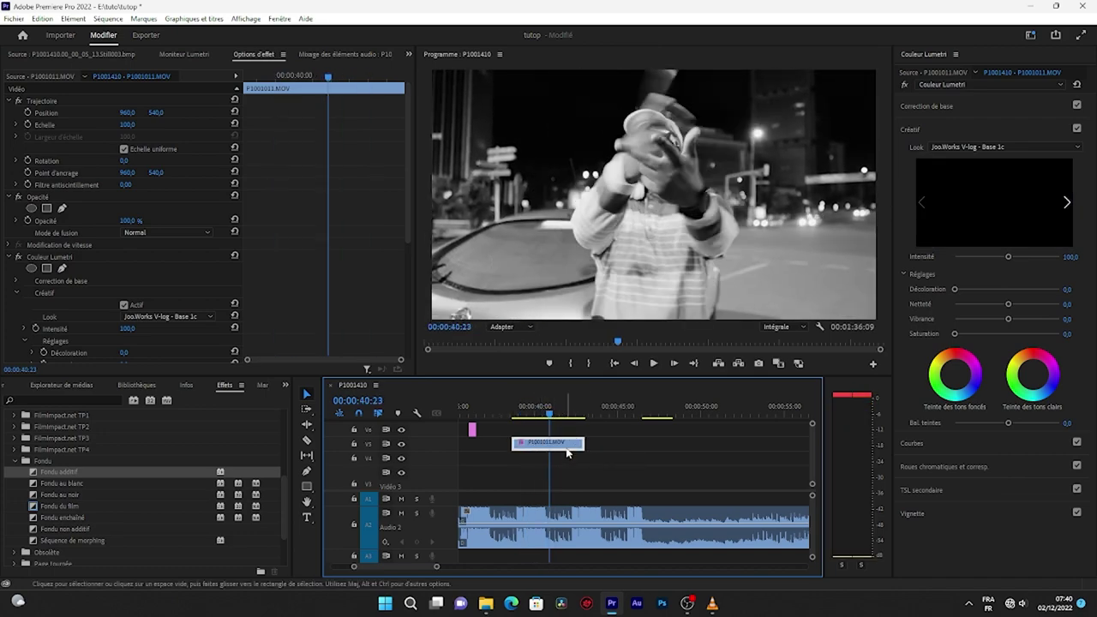
left_click_drag(534, 447, 534, 433)
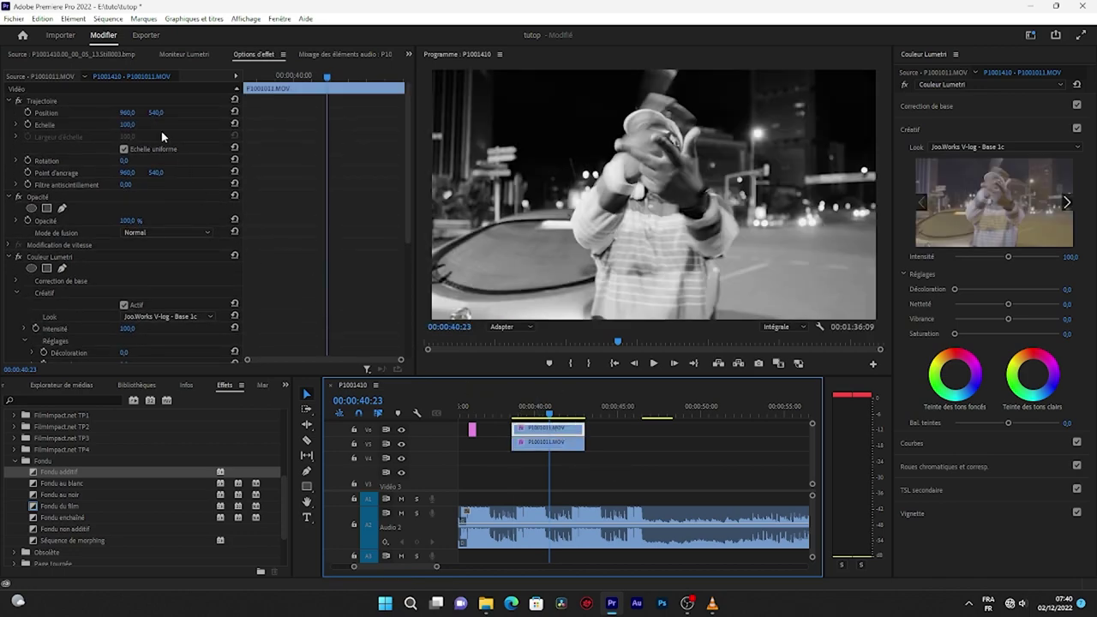
left_click(7, 257)
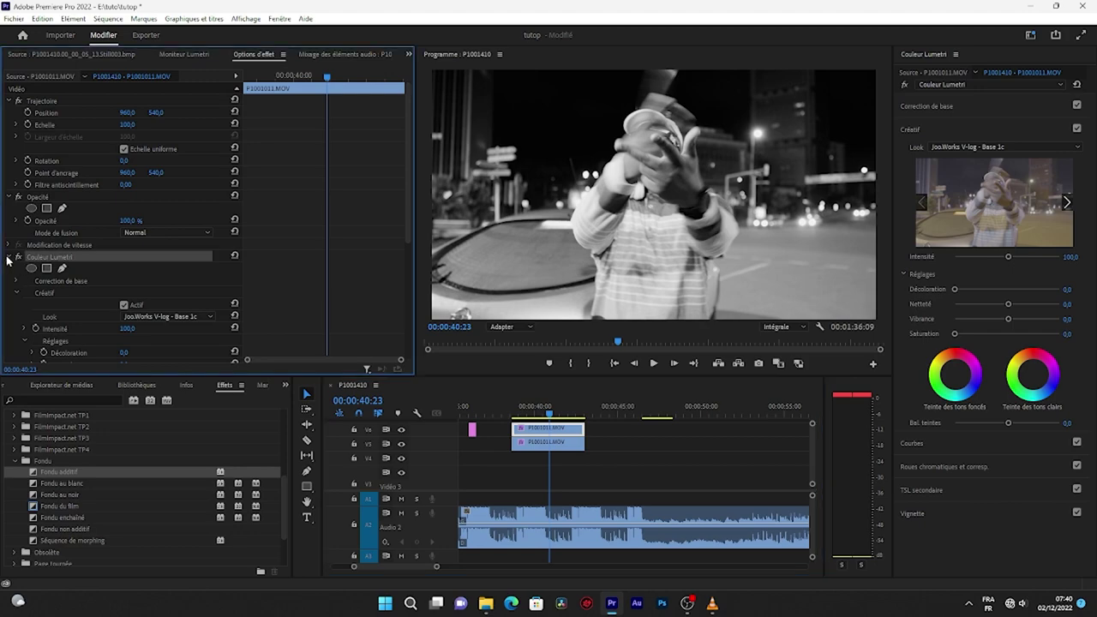
left_click(8, 257)
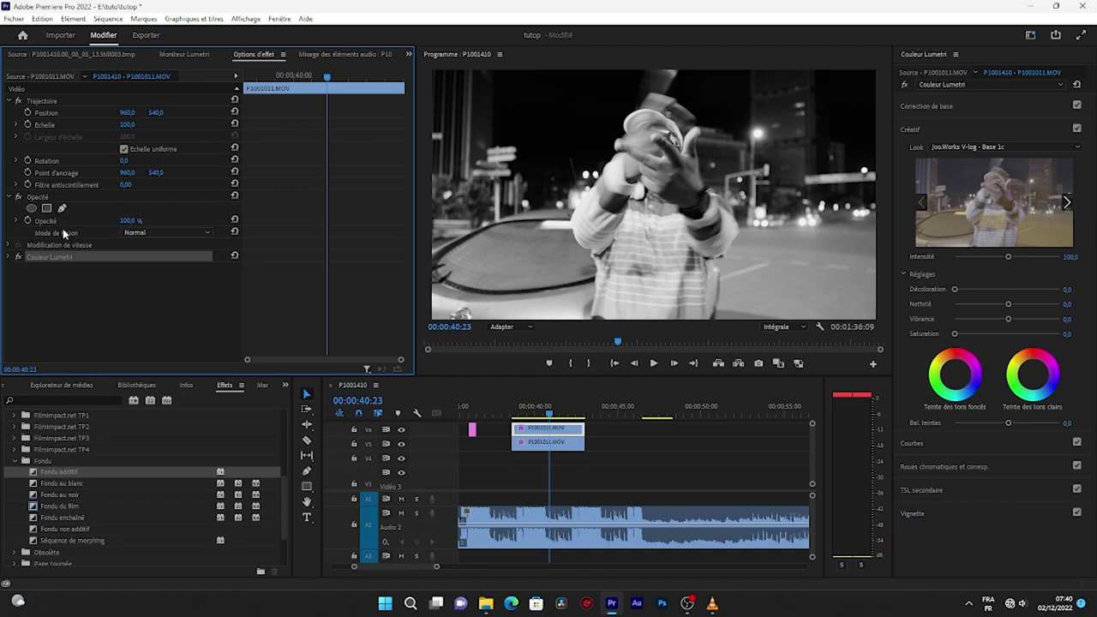
- Set the top clip's blend mode to Screen (Écran) and its scale to 150
left_click(167, 233)
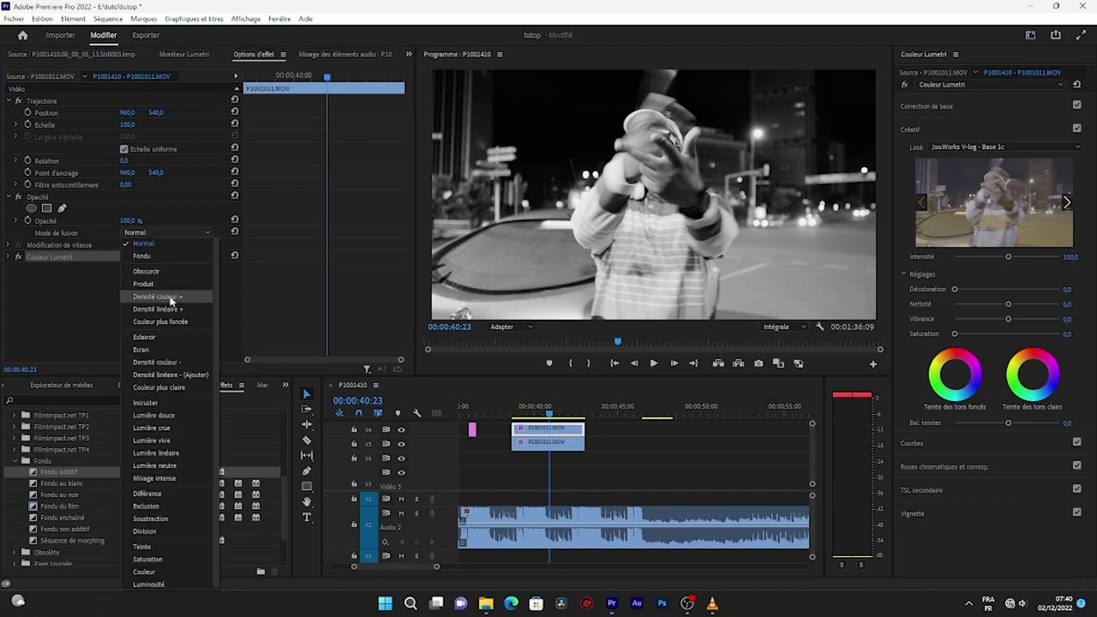
left_click(152, 350)
left_click(556, 442)
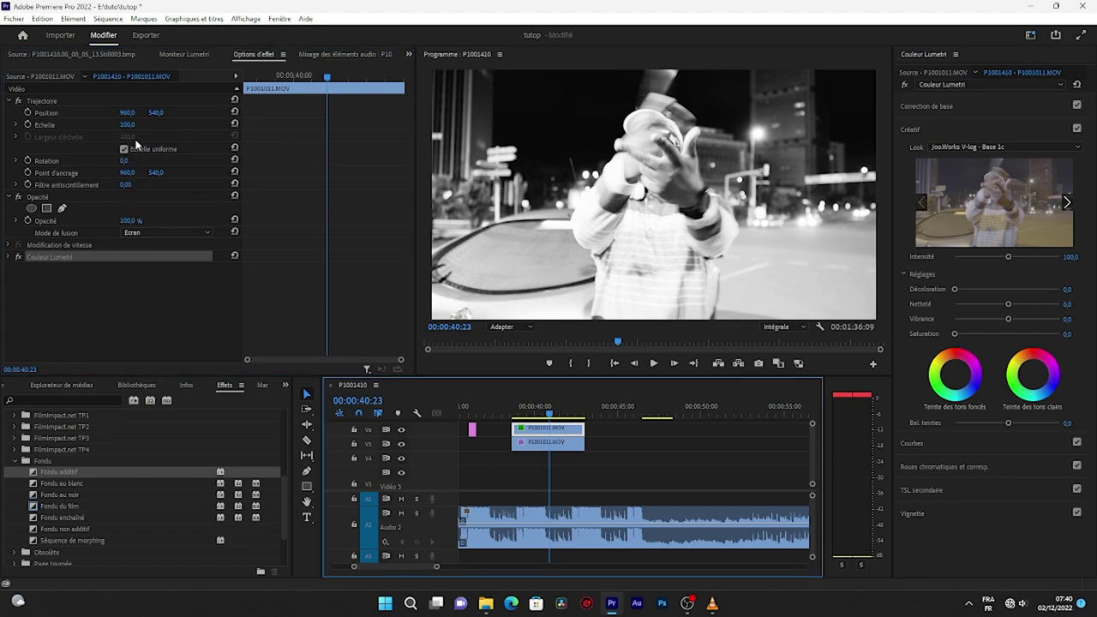
left_click(125, 125)
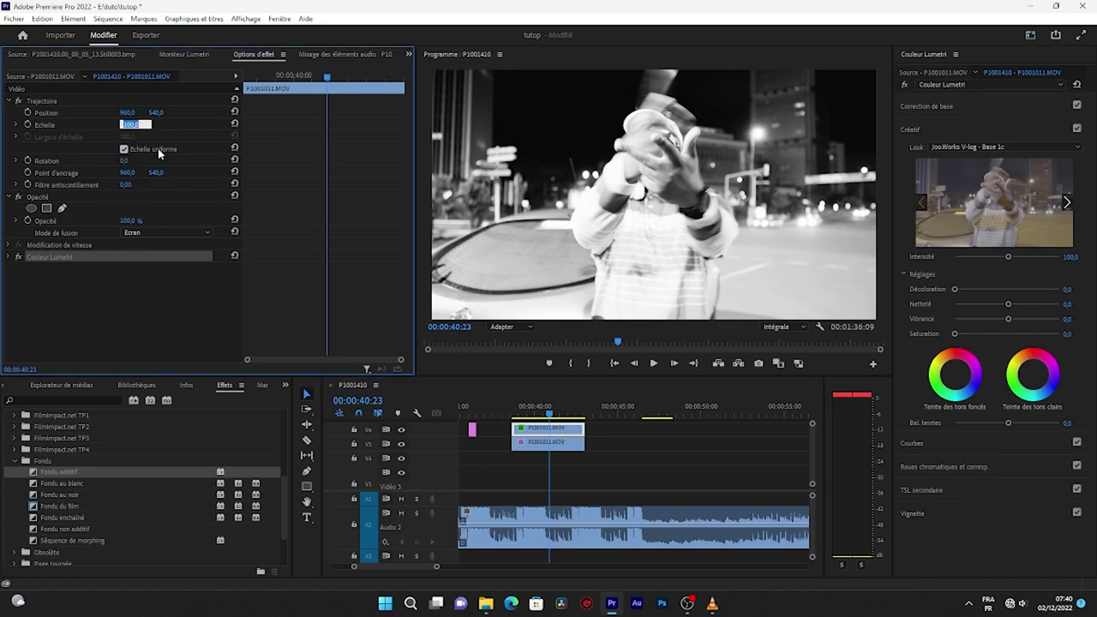
type("150")
key("Return")
- Compare the overlay against Normal blend mode, then restore Screen
left_click(153, 238)
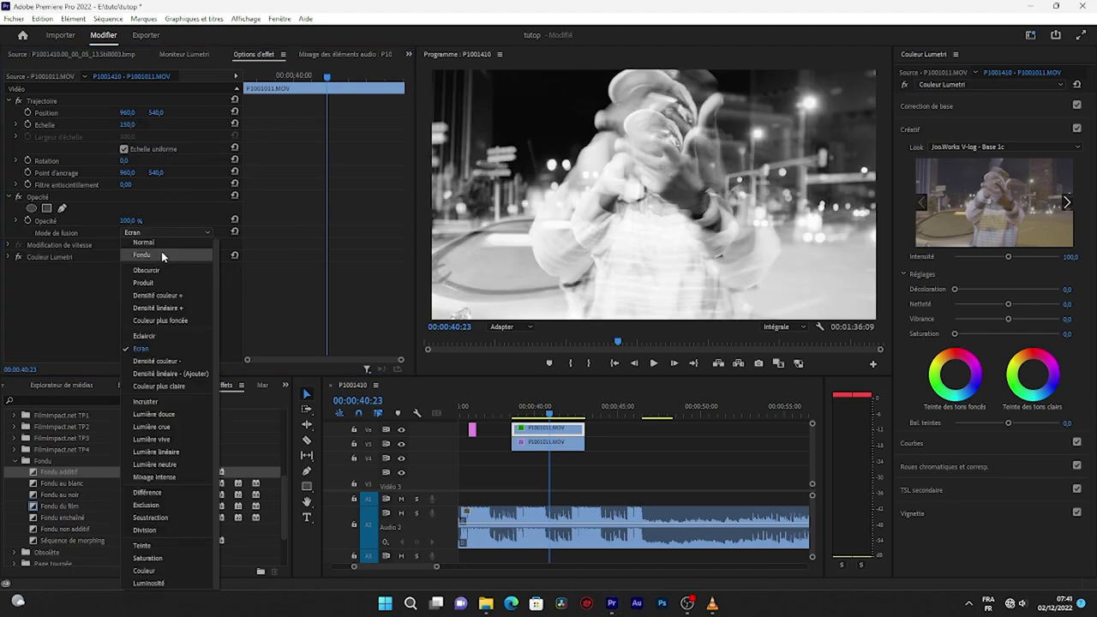
left_click(161, 246)
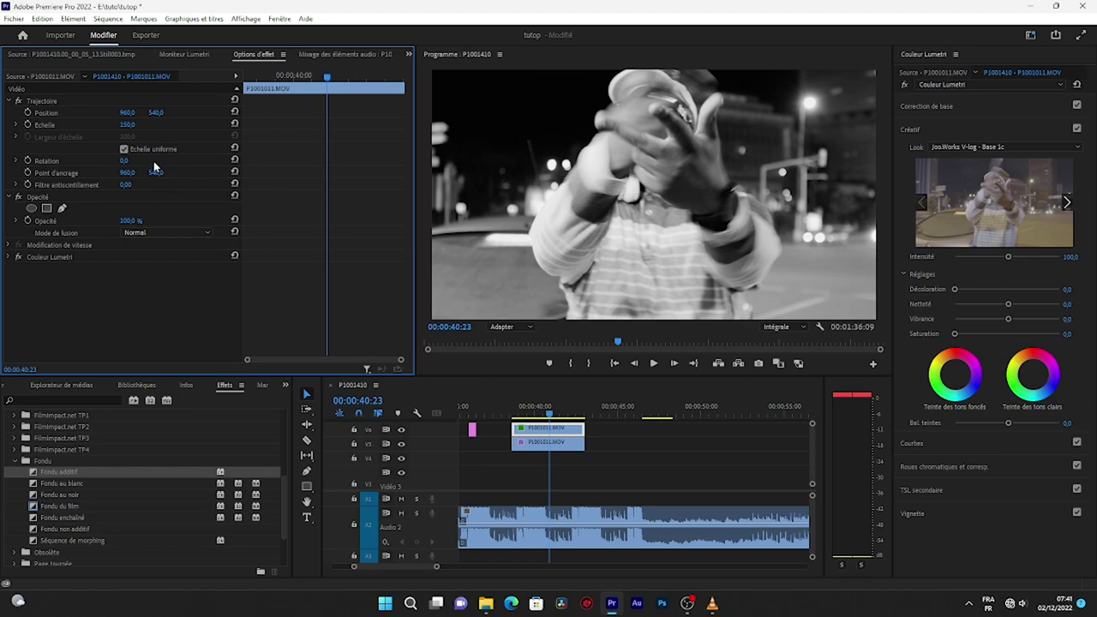
left_click(167, 232)
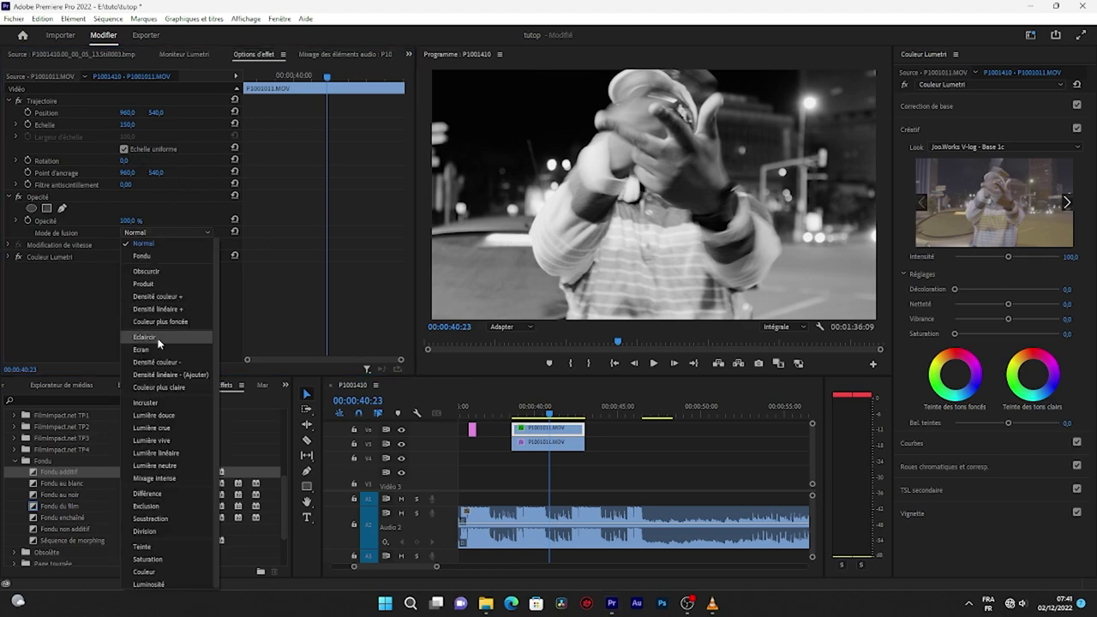
key("Escape")
key("ctrl+z")
- Shift the overlay right with Position X and shrink its scale for an offset ghost
left_click_drag(549, 406, 557, 406)
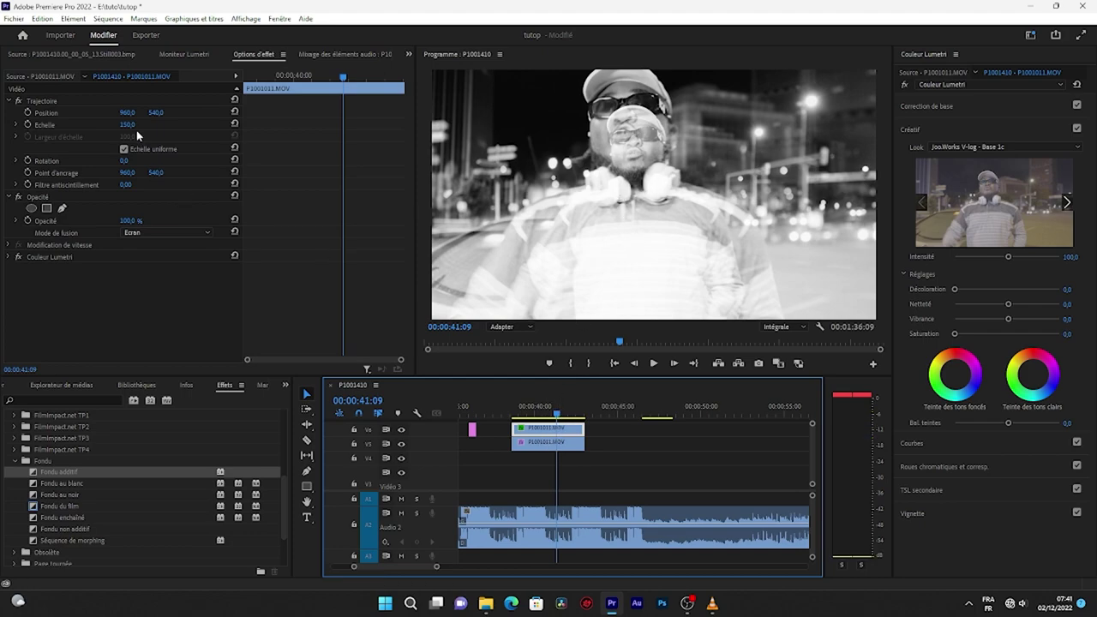
left_click_drag(126, 115, 165, 115)
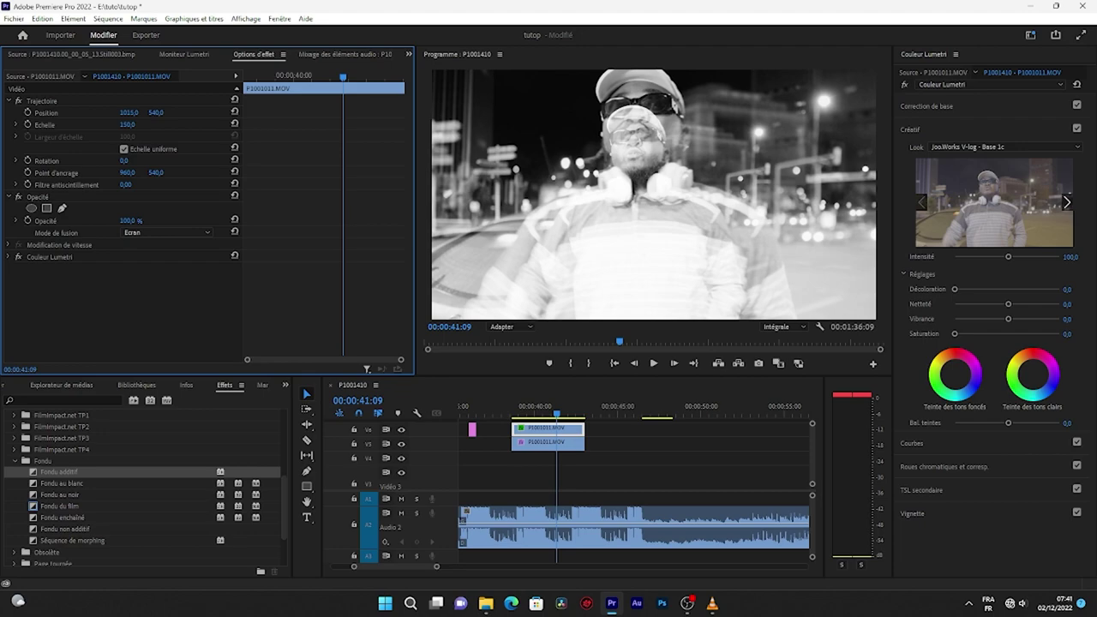
mouse_move(127, 124)
left_mouse_down()
mouse_move(96, 124)
mouse_move(144, 117)
mouse_move(126, 125)
left_mouse_up()
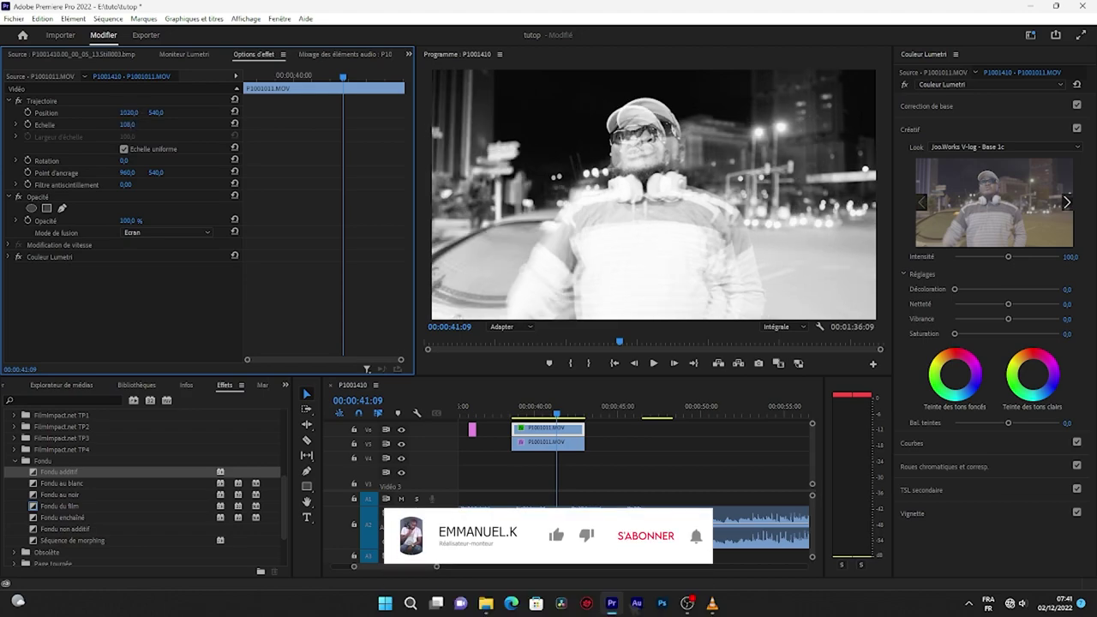
left_click(129, 113)
- Preview the blend, nudge the overlay further right, and replay from around 00:00:38
left_click(652, 461)
key("space")
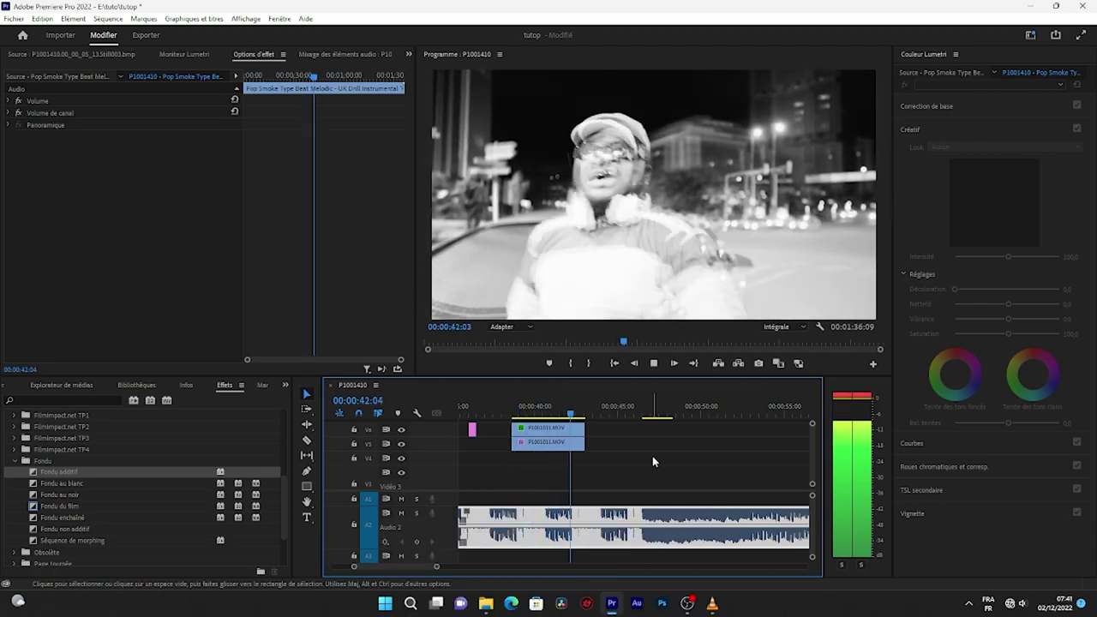
key("space")
left_click(549, 428)
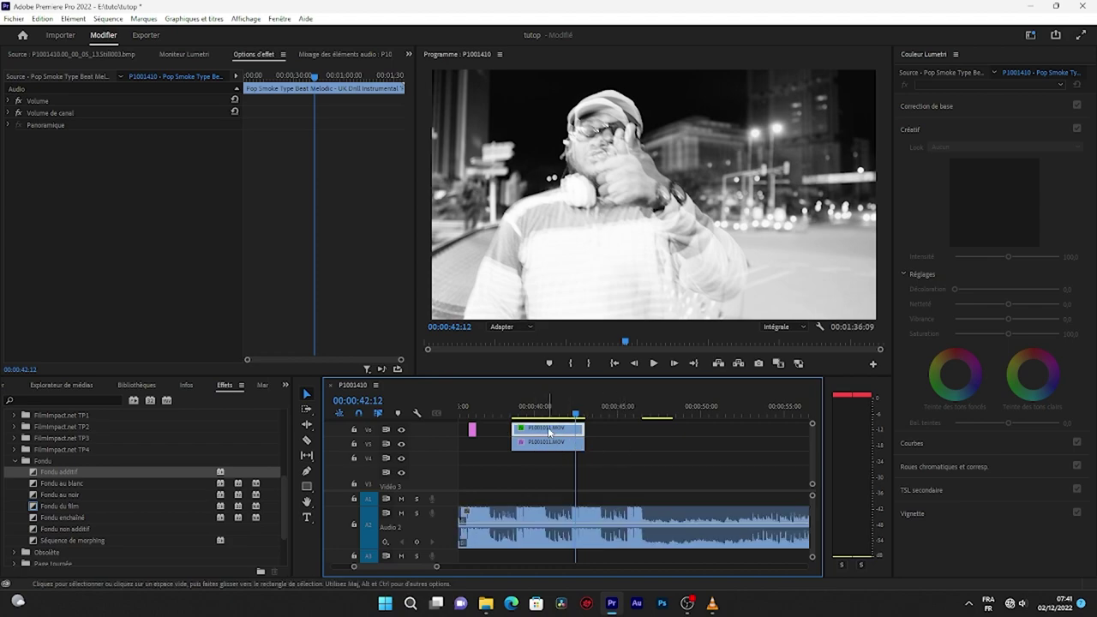
left_click_drag(124, 112, 194, 113)
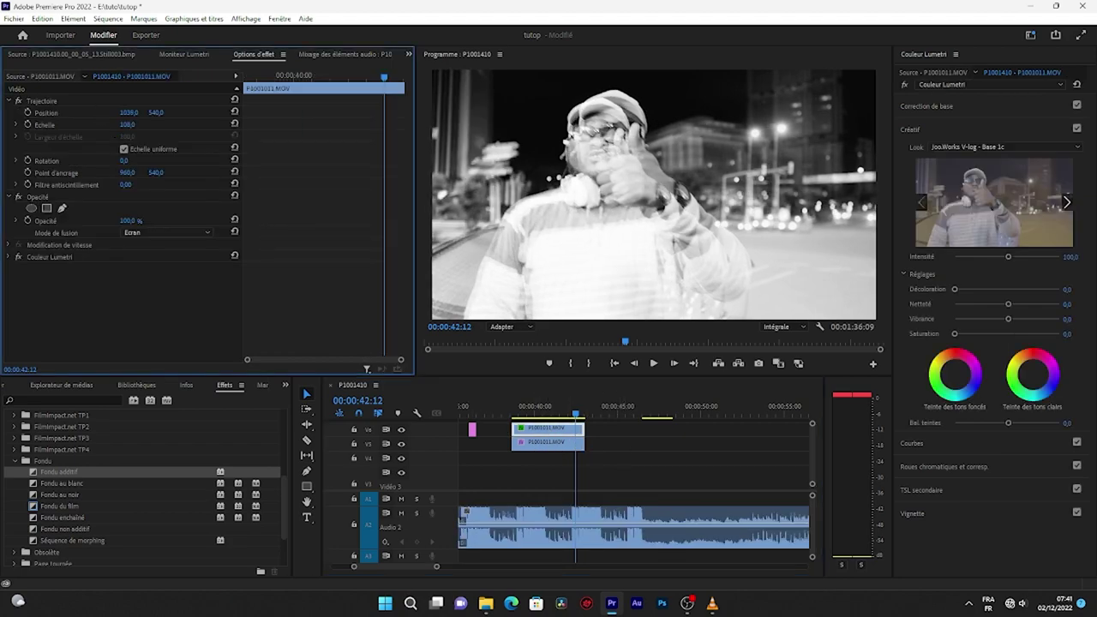
left_click(502, 411)
key("space")
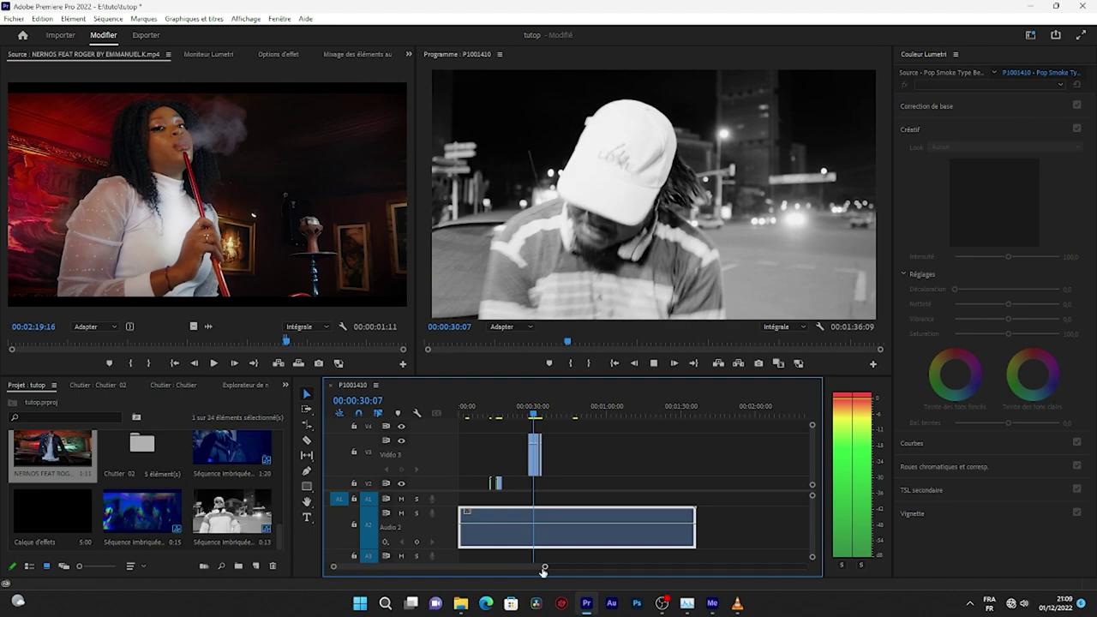
left_click_drag(546, 569, 386, 566)
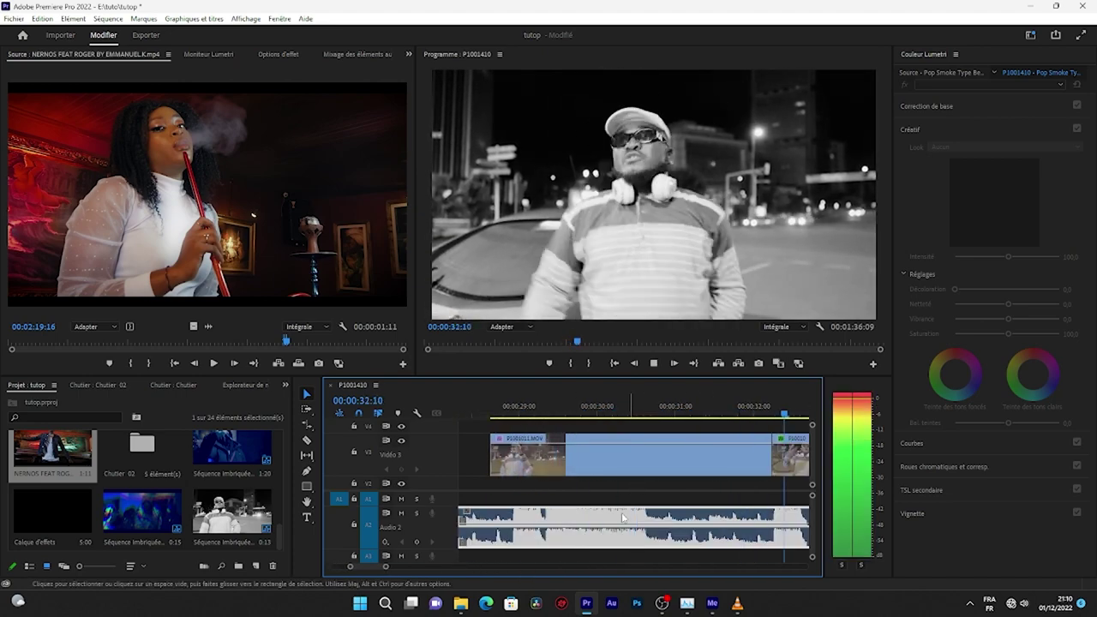
- Preview playback and zoom the timeline in around the 00:00:29 stretch
key("space")
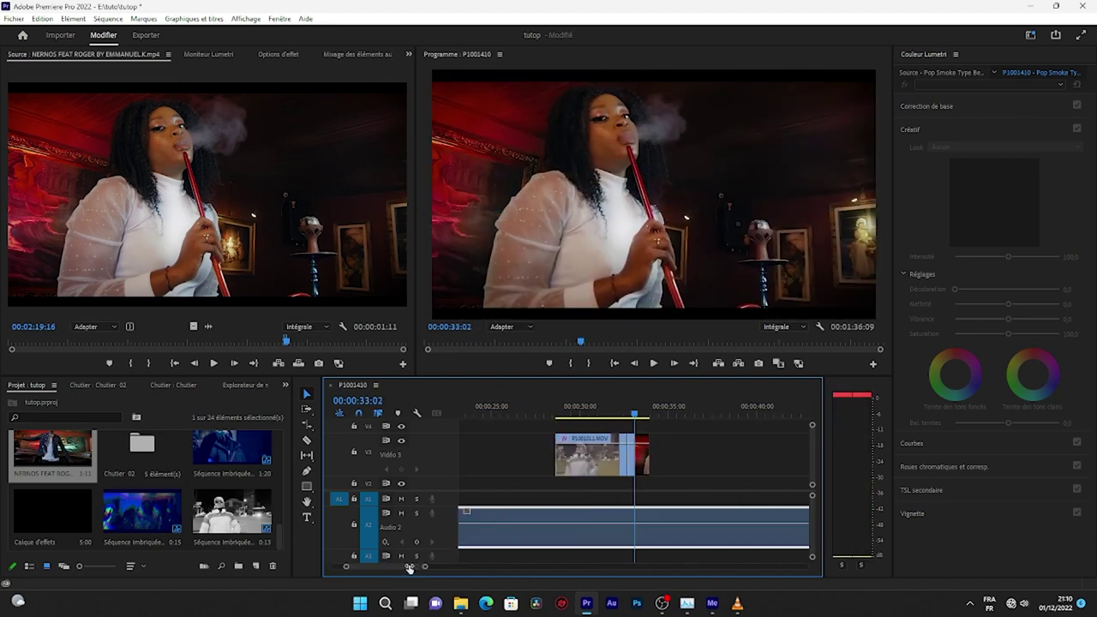
left_click_drag(387, 567, 444, 567)
key("space")
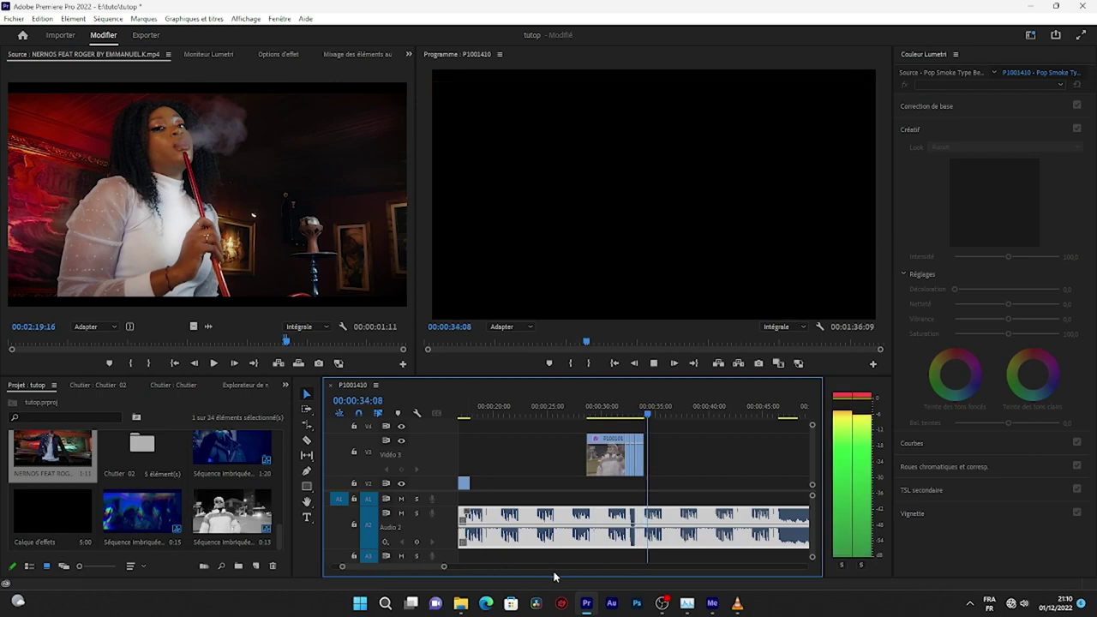
key("space")
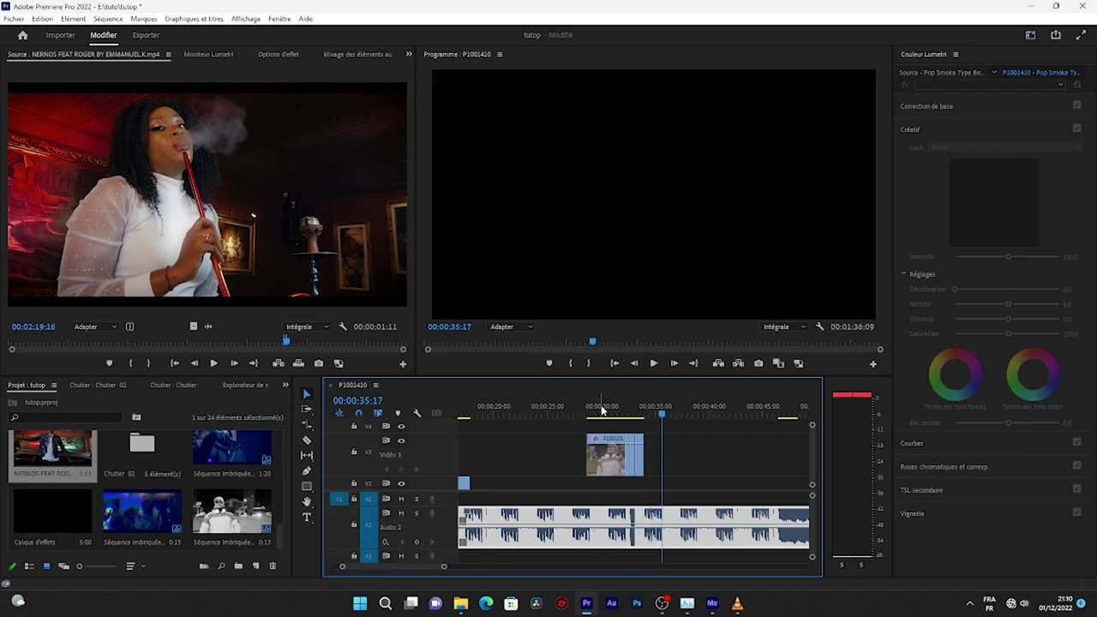
left_click(599, 407)
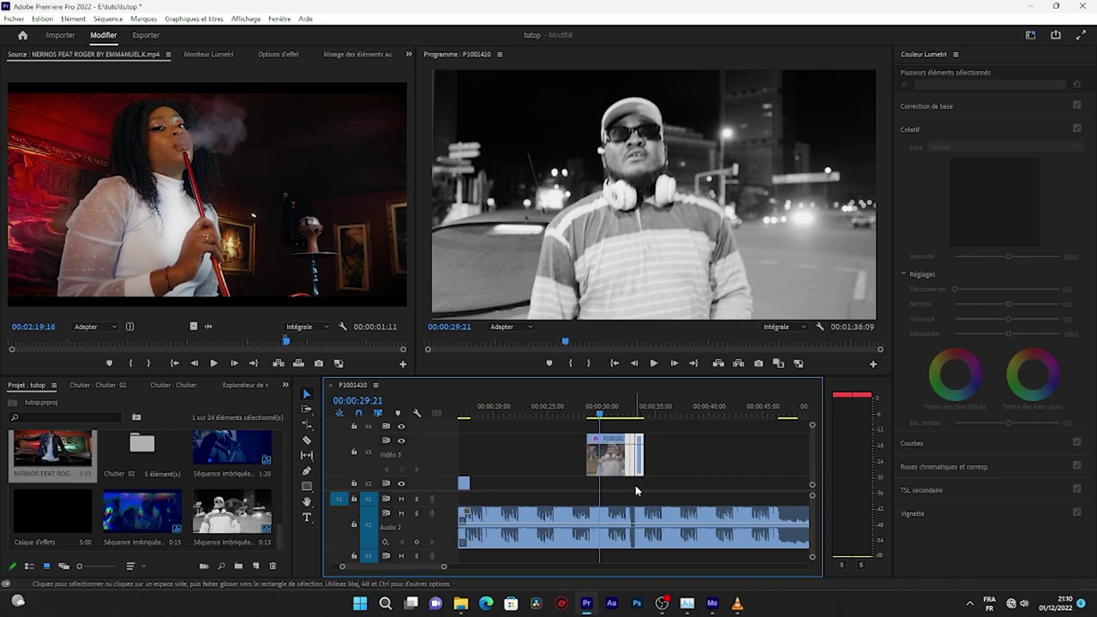
left_click_drag(641, 454, 625, 454)
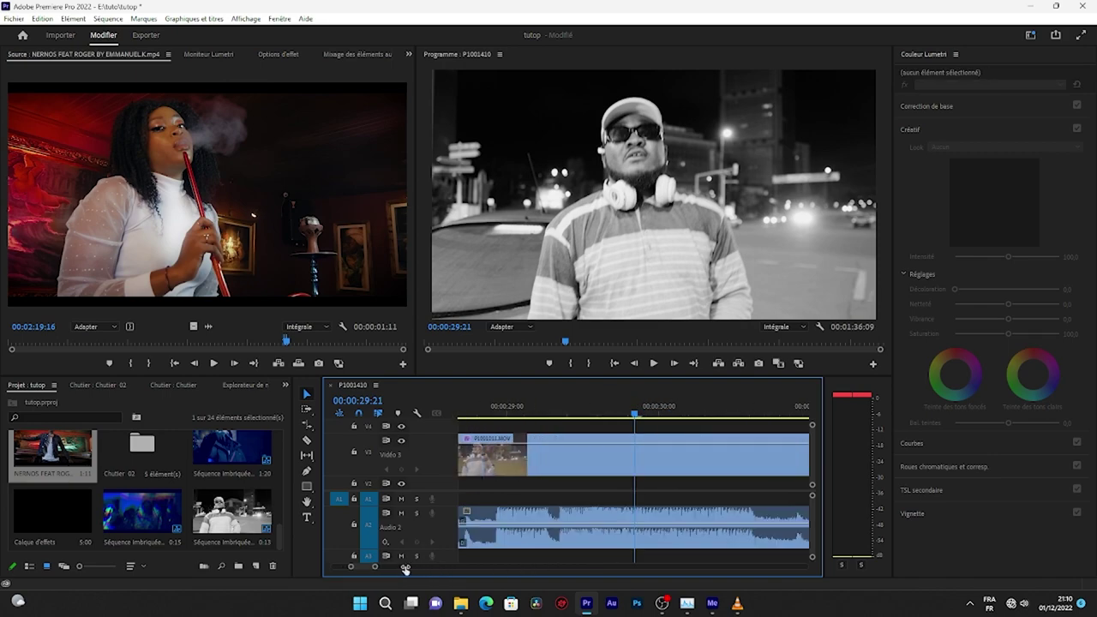
left_click_drag(443, 571, 403, 567)
- Duplicate the V3 clip onto Video 2 and return the playhead to 00:00:29:13
left_click(631, 456)
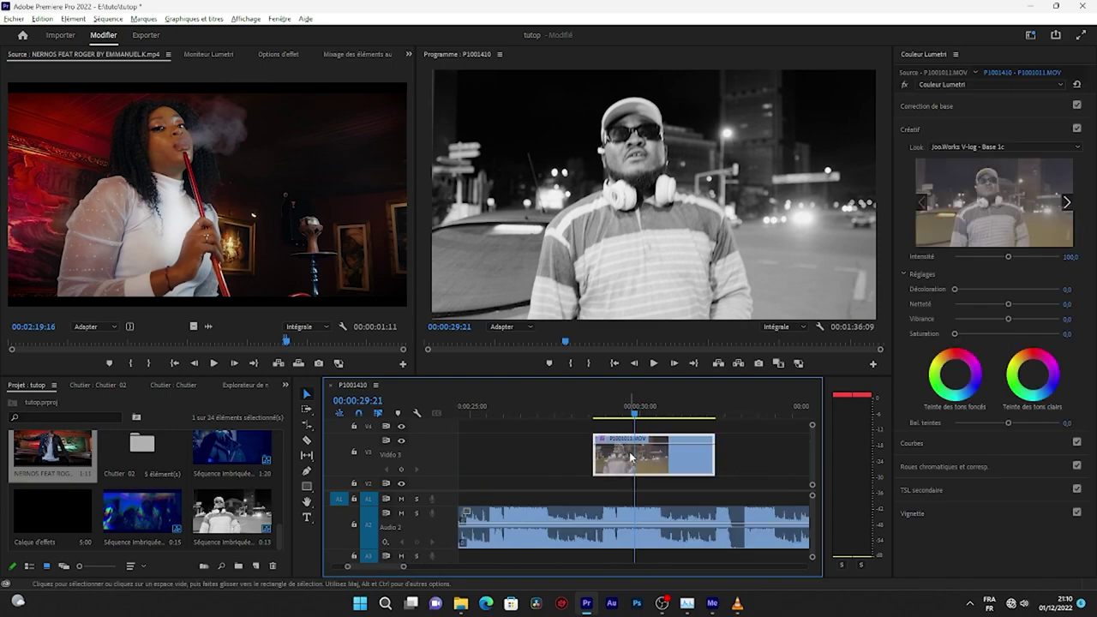
left_click_drag(631, 457, 635, 480)
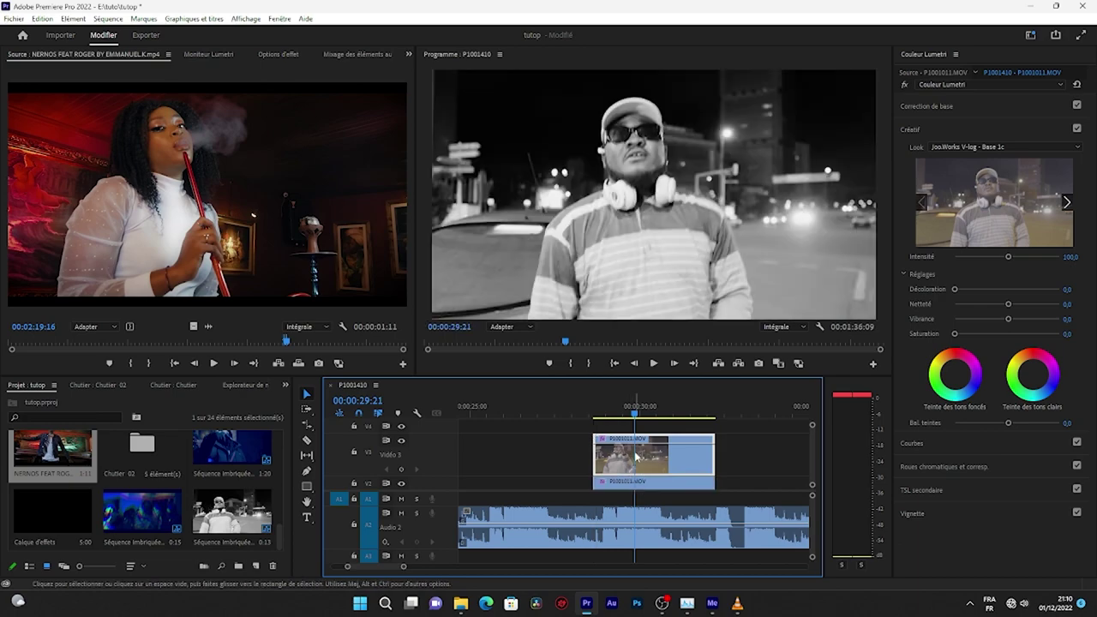
left_click_drag(403, 567, 383, 568)
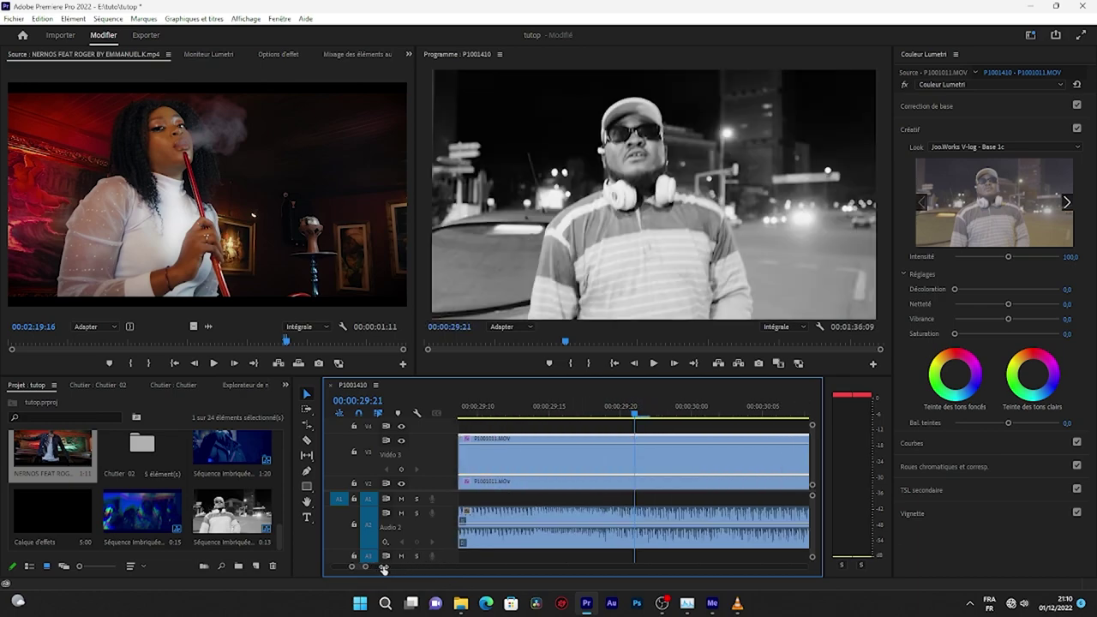
left_click_drag(534, 408, 520, 409)
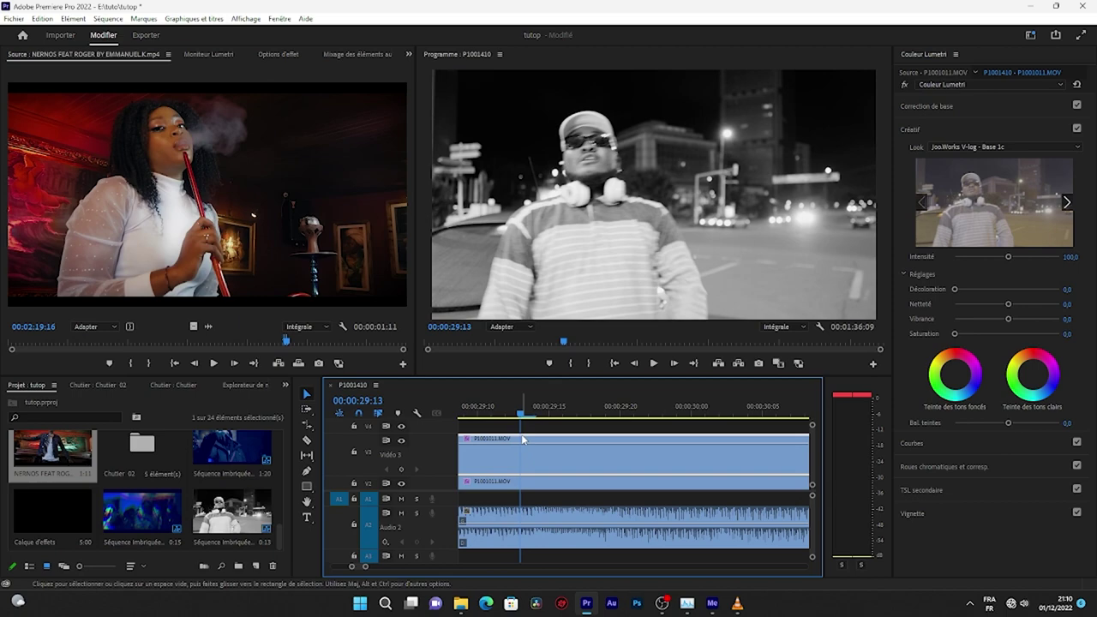
- With the Razor tool, cut the V3 clip at every frame from 00:00:29:13 to its end
key("c")
left_click(525, 451)
key("Right")
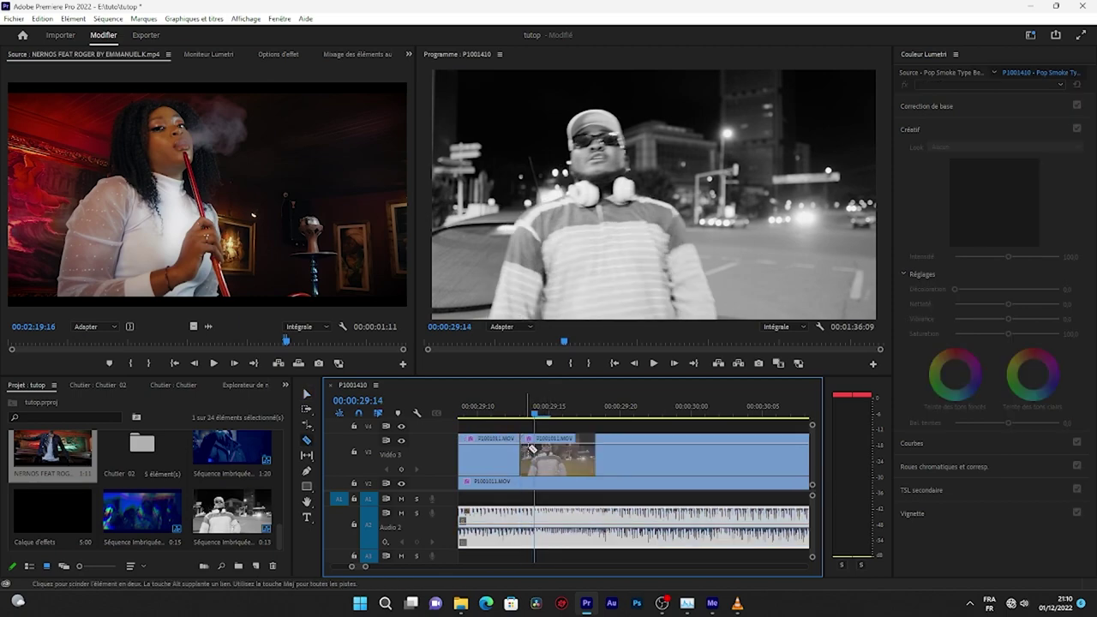
left_click(540, 450)
key("Right")
left_click(553, 451)
key("Right")
left_click(565, 450)
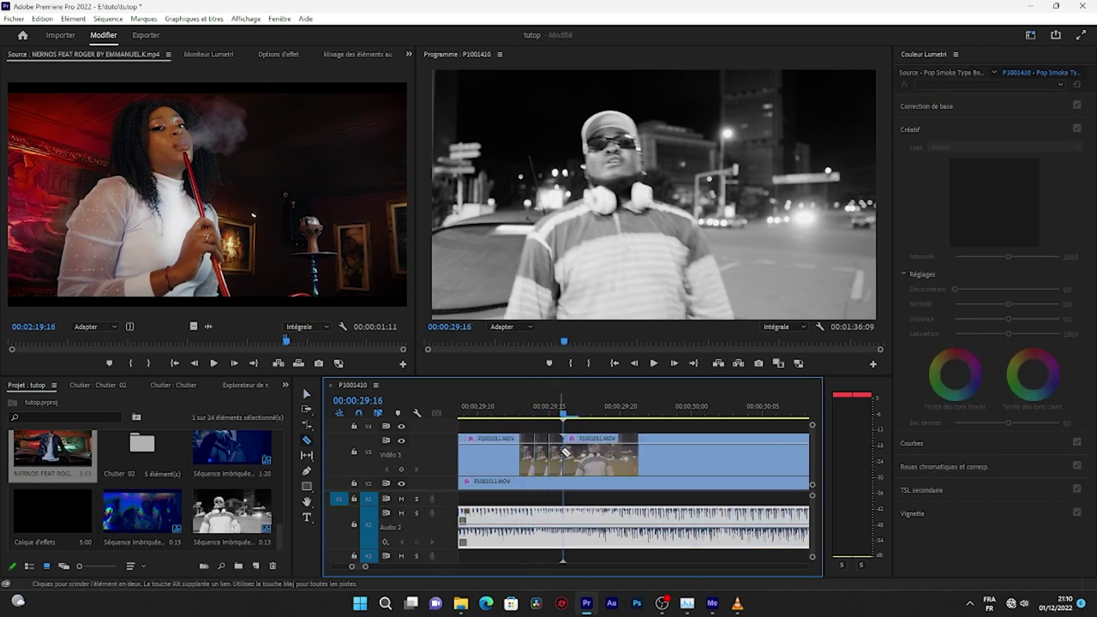
key("Right")
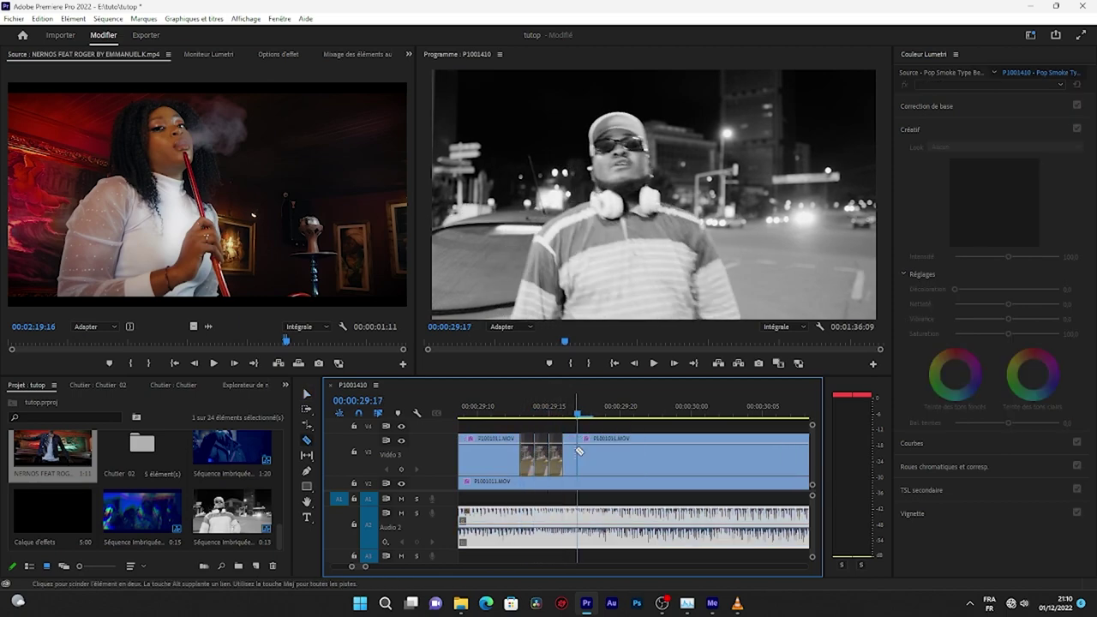
key("Right")
left_click(593, 451)
key("Right")
left_click(608, 450)
key("Right")
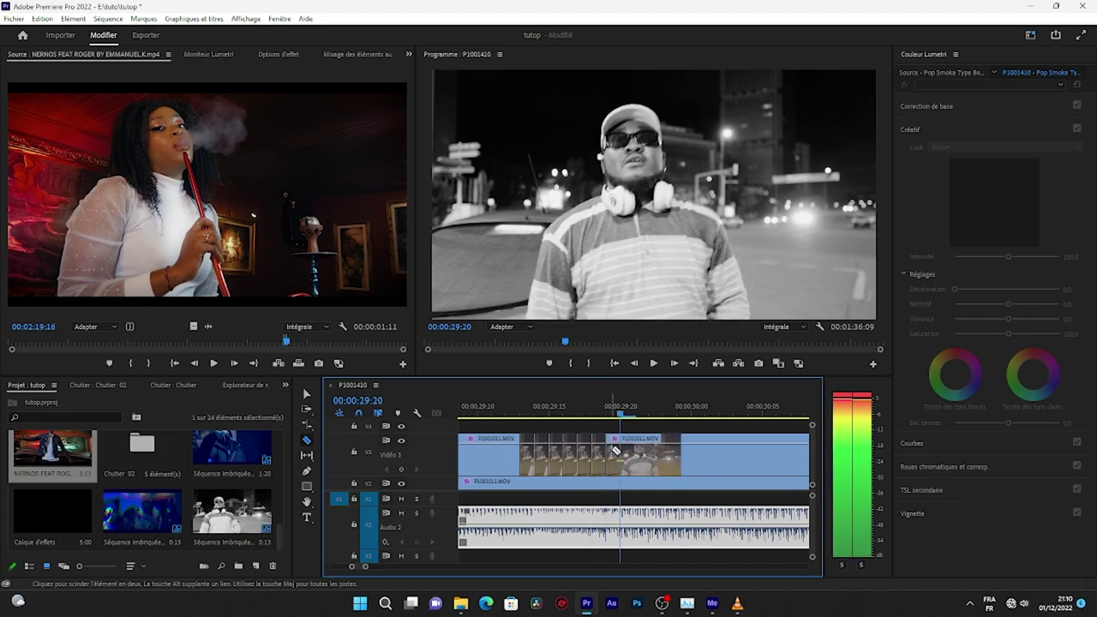
left_click(622, 450)
key("Right")
left_click(636, 451)
key("Right")
left_click(650, 451)
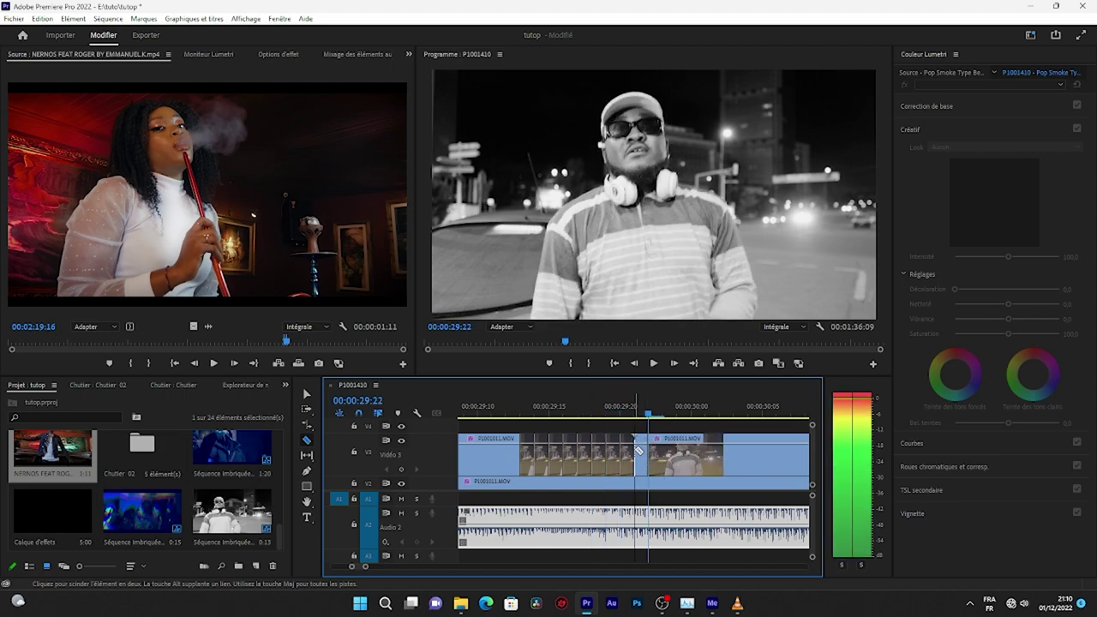
key("Right")
left_click(661, 450)
key("Right")
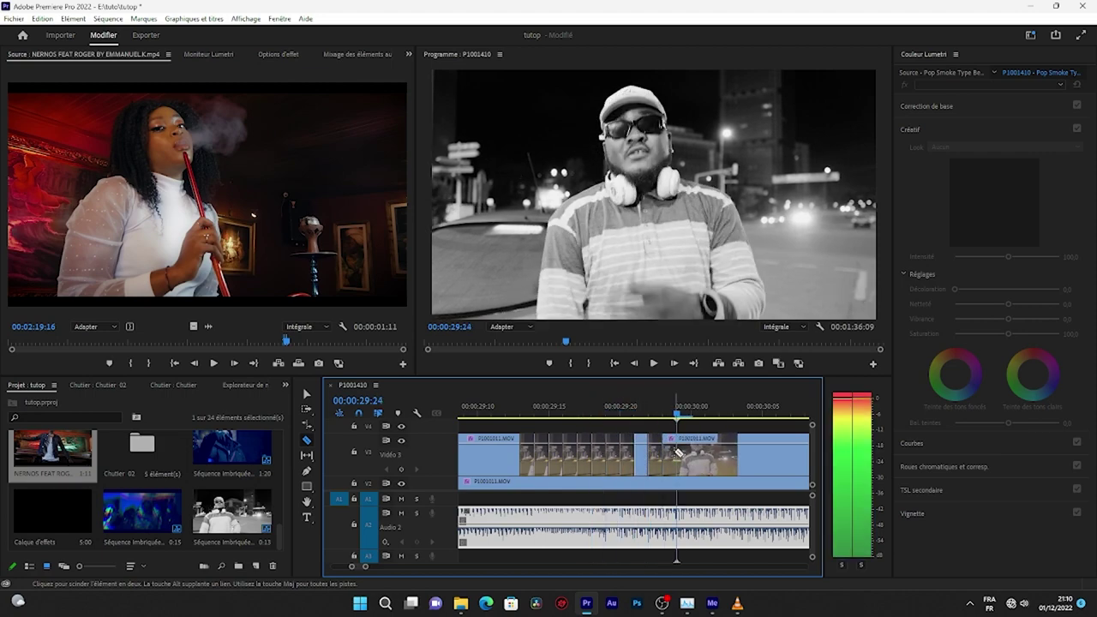
left_click(677, 451)
key("Right")
left_click(693, 453)
key("Right")
left_click(706, 452)
key("Right")
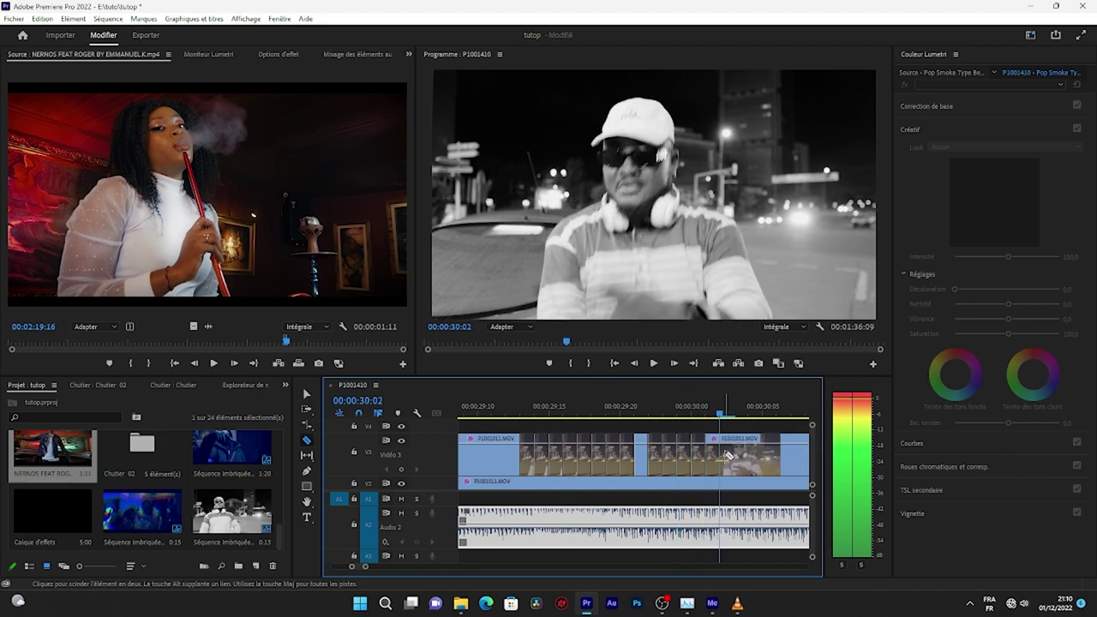
left_click(720, 452)
key("Right")
left_click(735, 452)
key("Right")
left_click(748, 453)
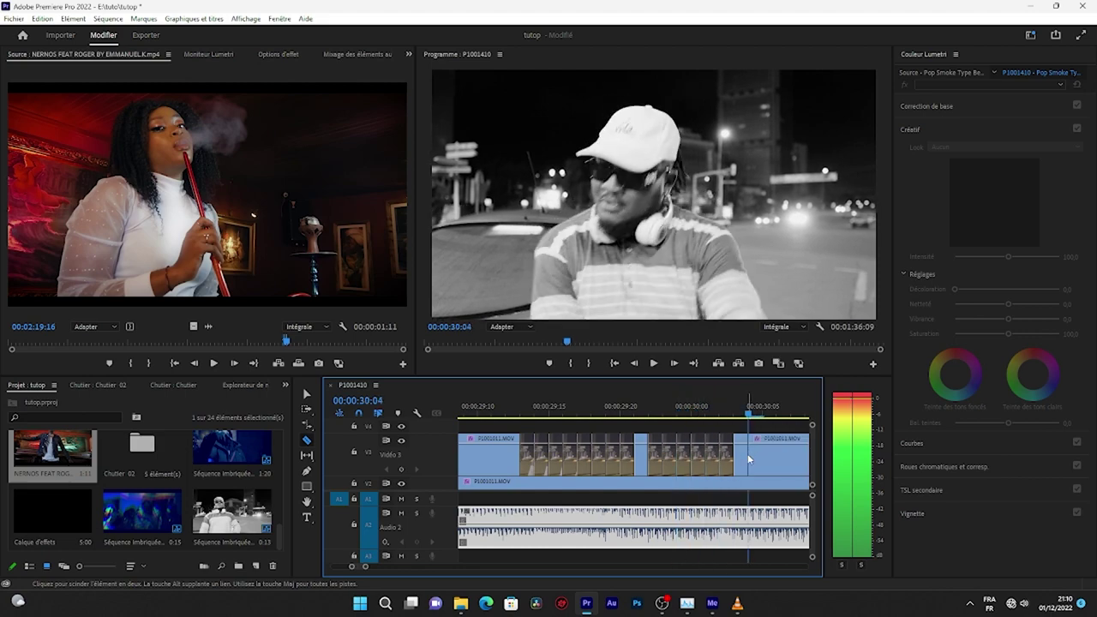
key("Right")
left_click(764, 452)
key("Right")
left_click(777, 452)
key("Right")
left_click(792, 452)
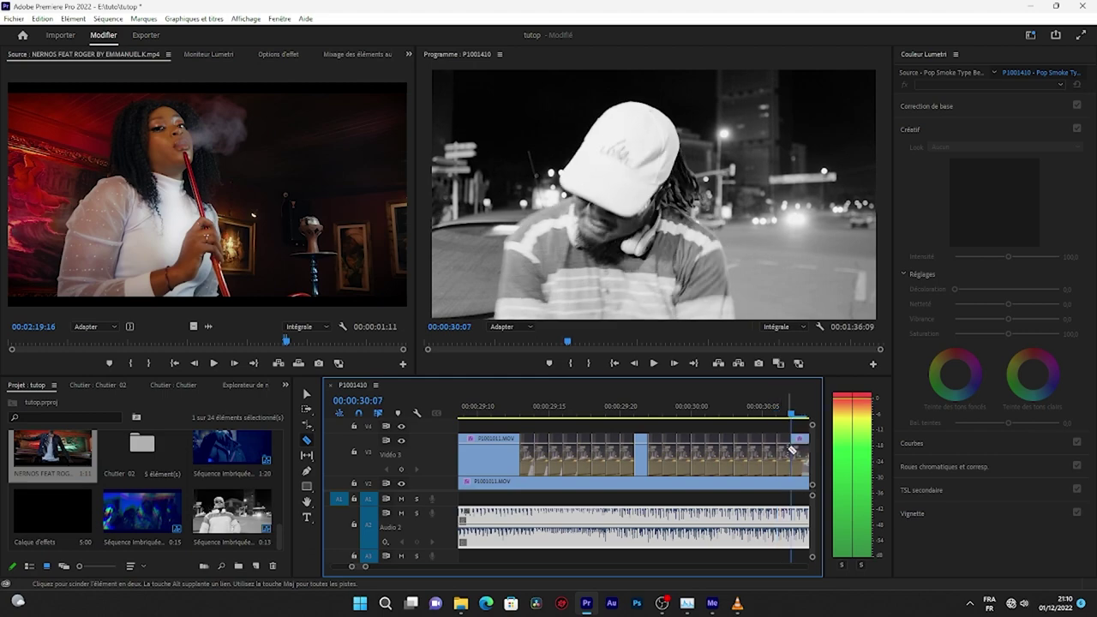
key("Right")
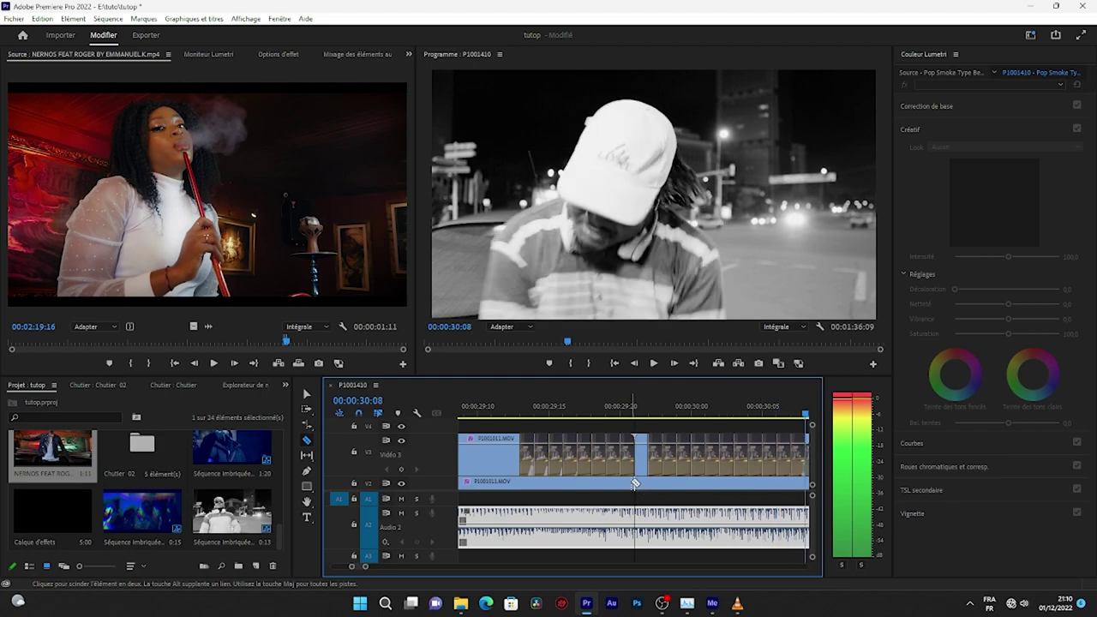
- Delete ten alternating one-frame pieces on V3, then select the V2 clip underneath
key("v")
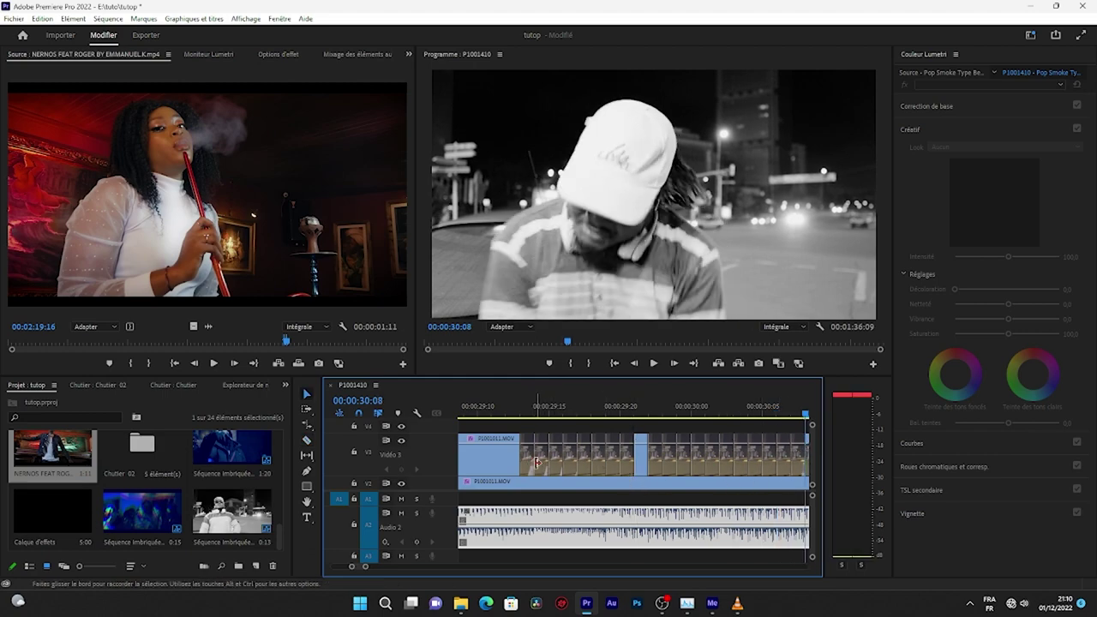
left_click(529, 461)
key("Delete")
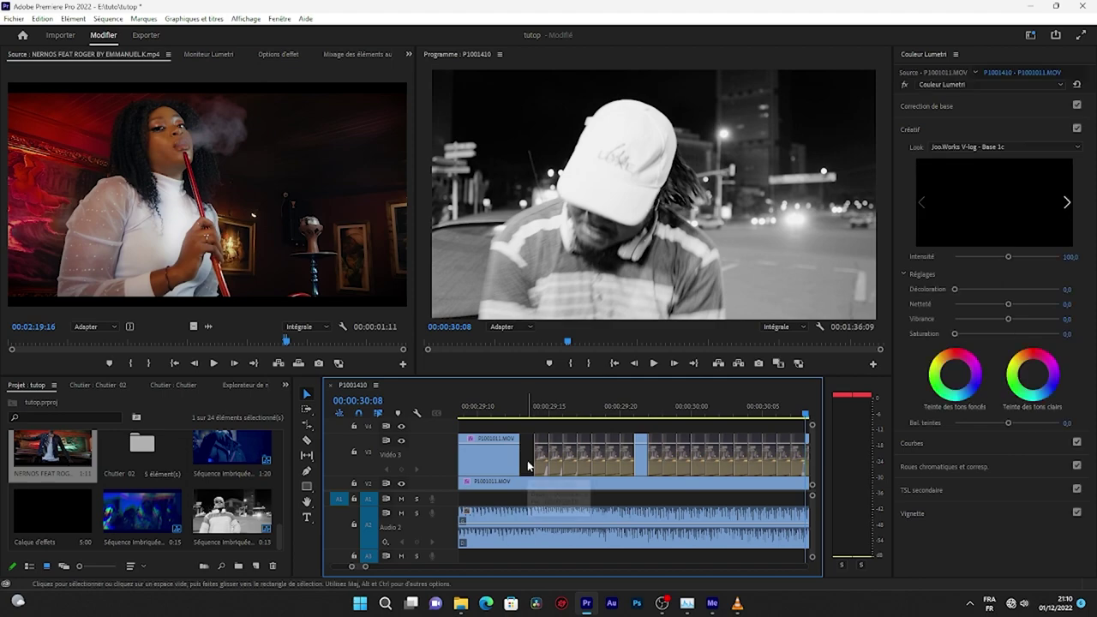
left_click(553, 460)
key("Delete")
left_click(586, 462)
key("Delete")
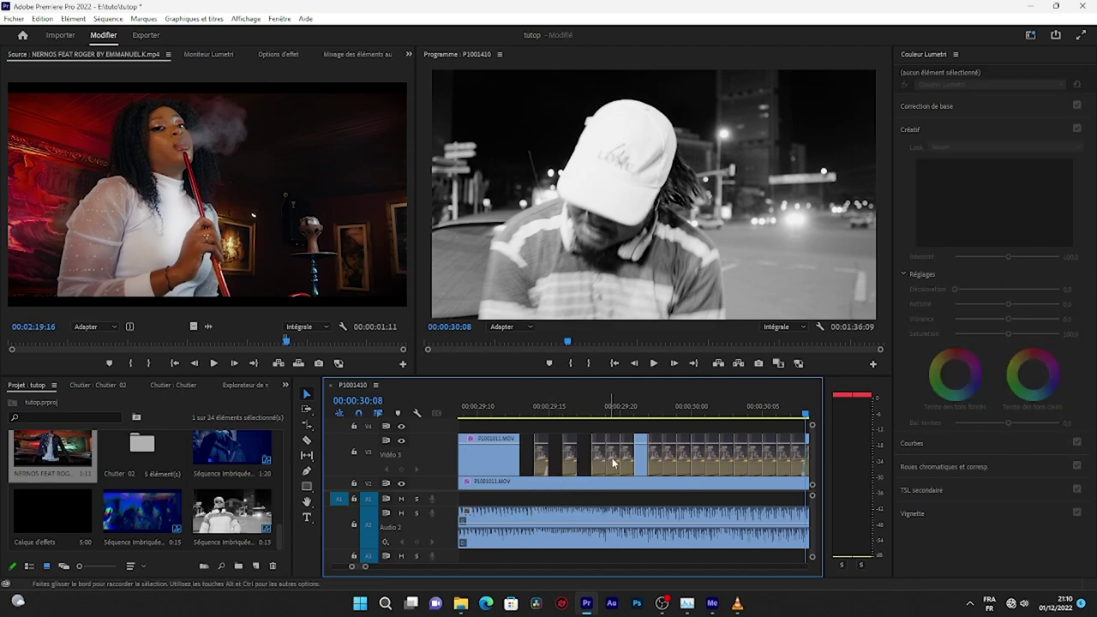
left_click(611, 461)
key("Delete")
left_click(638, 460)
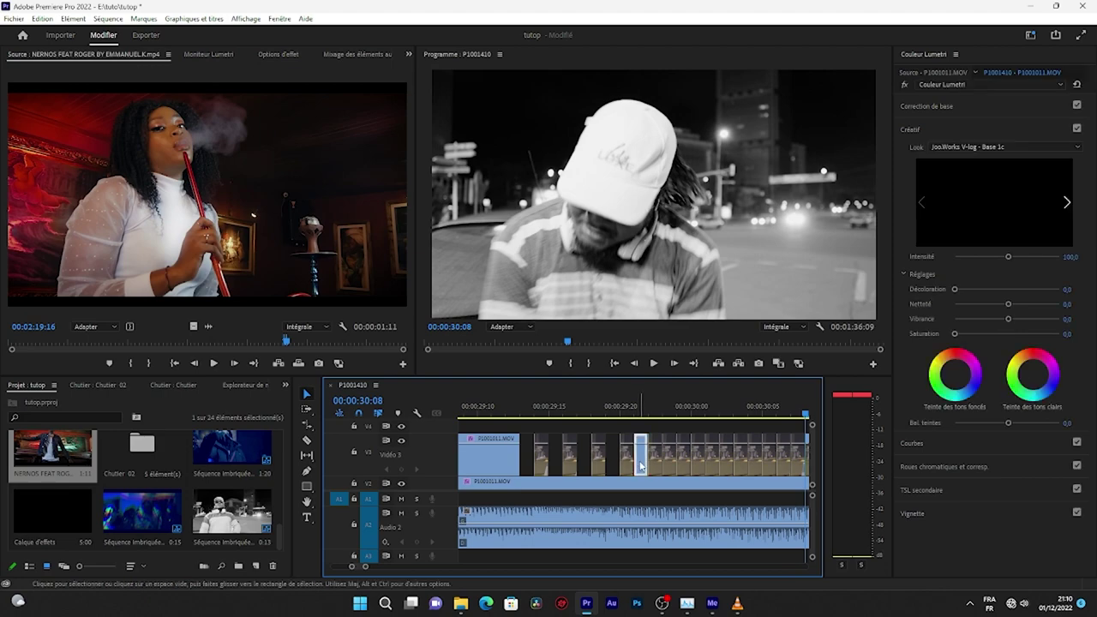
key("Delete")
left_click(667, 460)
key("Delete")
left_click(698, 463)
key("Delete")
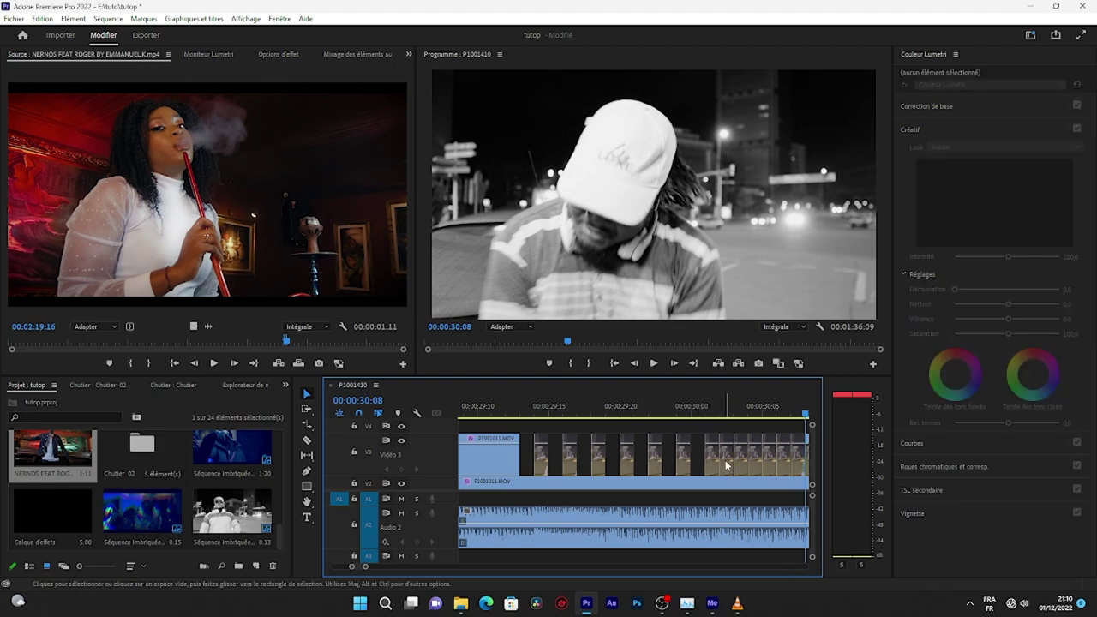
left_click(725, 462)
key("Delete")
left_click(751, 461)
key("Delete")
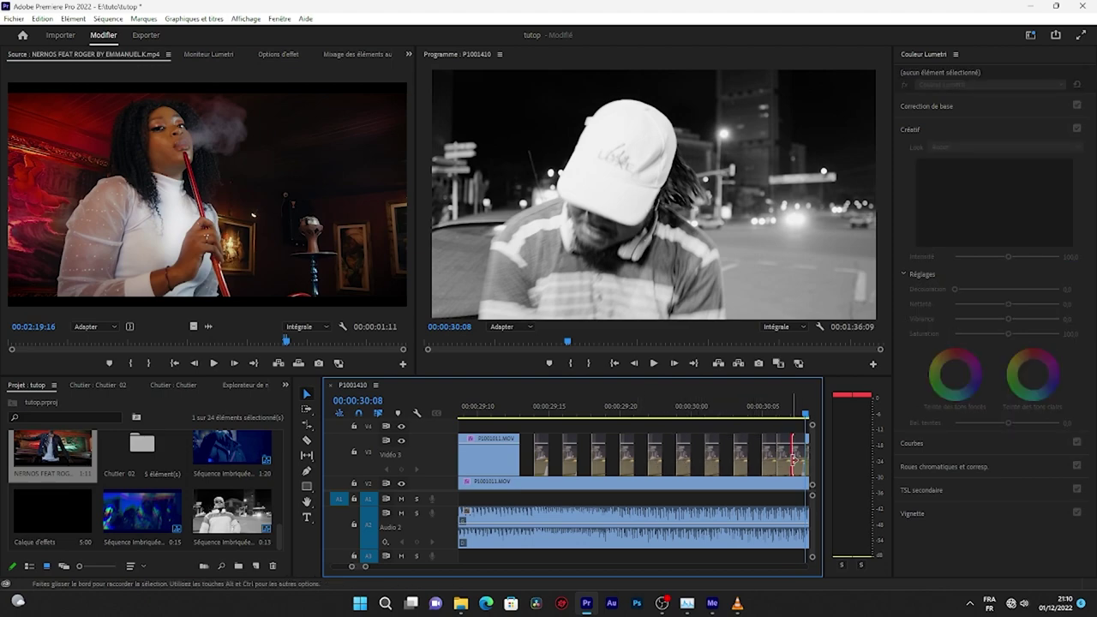
left_click(782, 461)
key("Delete")
left_click(550, 482)
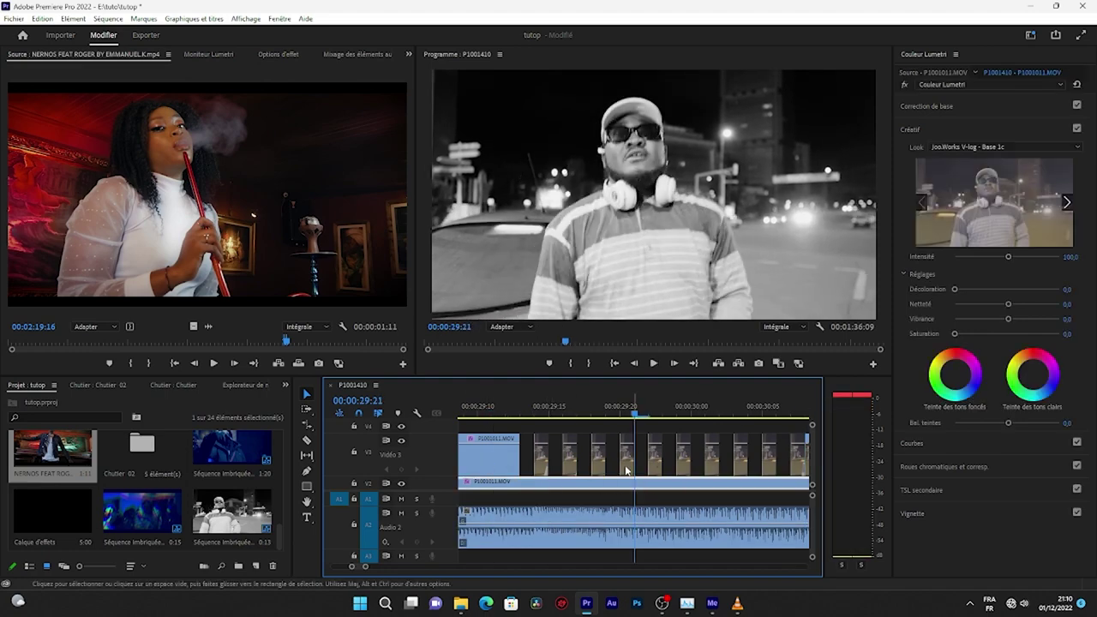
- Search 'INVER' in Effects and drag the Inversion effect onto the V2 street clip
left_click(285, 386)
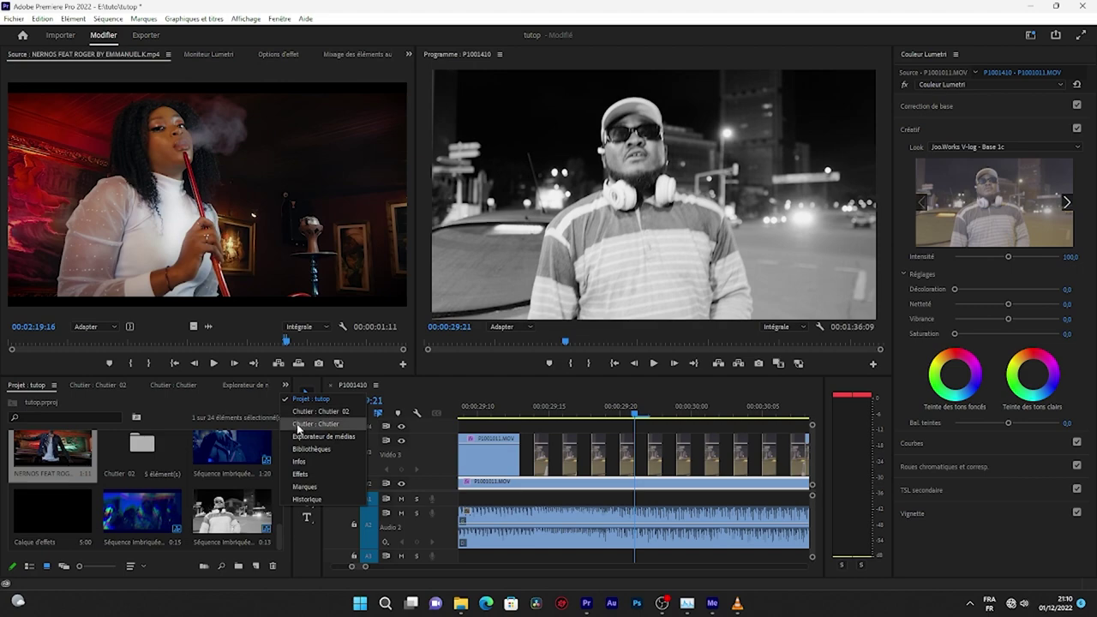
left_click(291, 433)
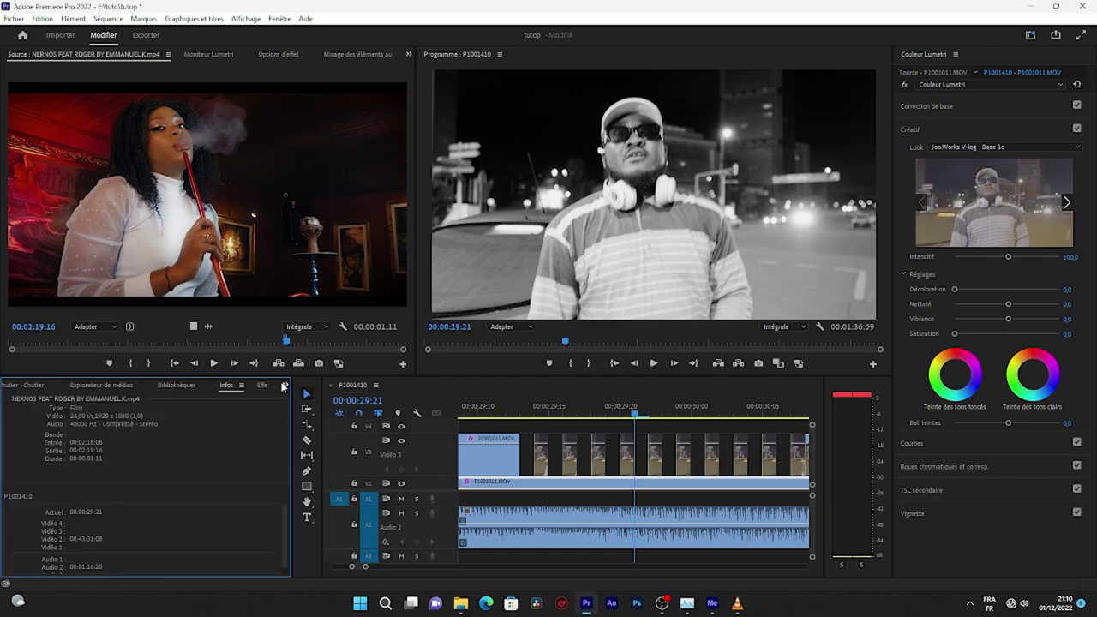
left_click(256, 387)
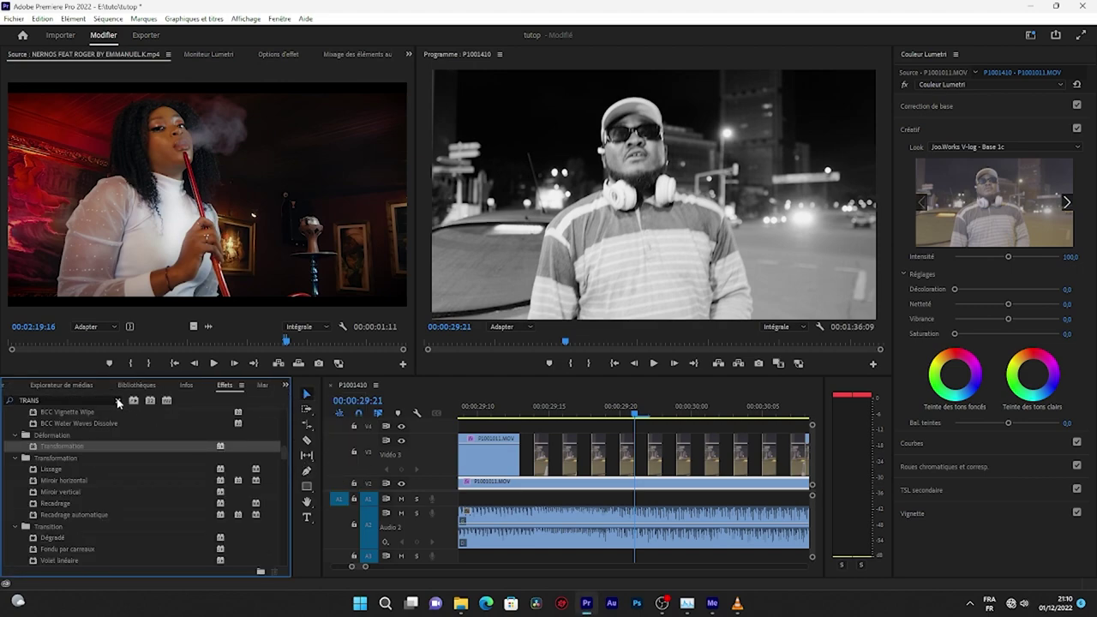
left_click(119, 401)
type("INVER")
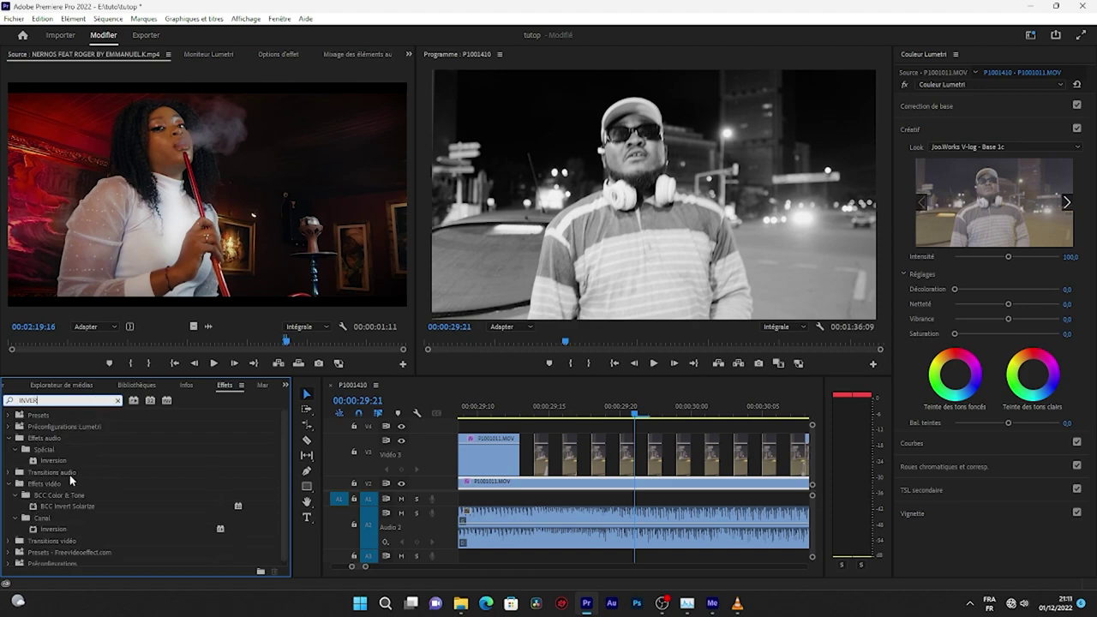
left_click(52, 461)
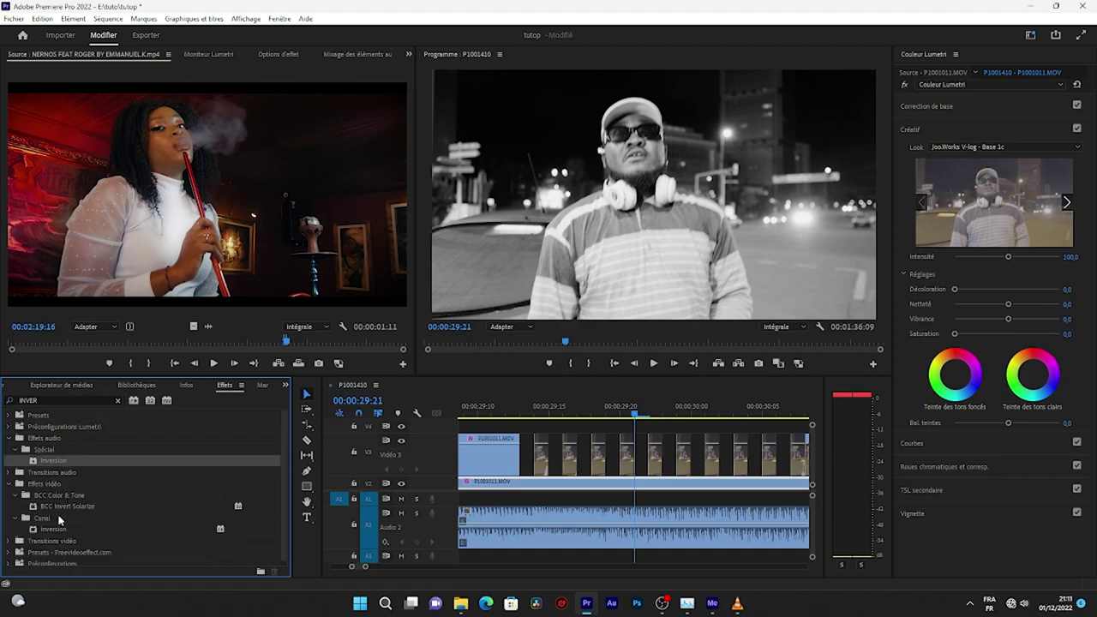
scroll(54, 505, "down", 1)
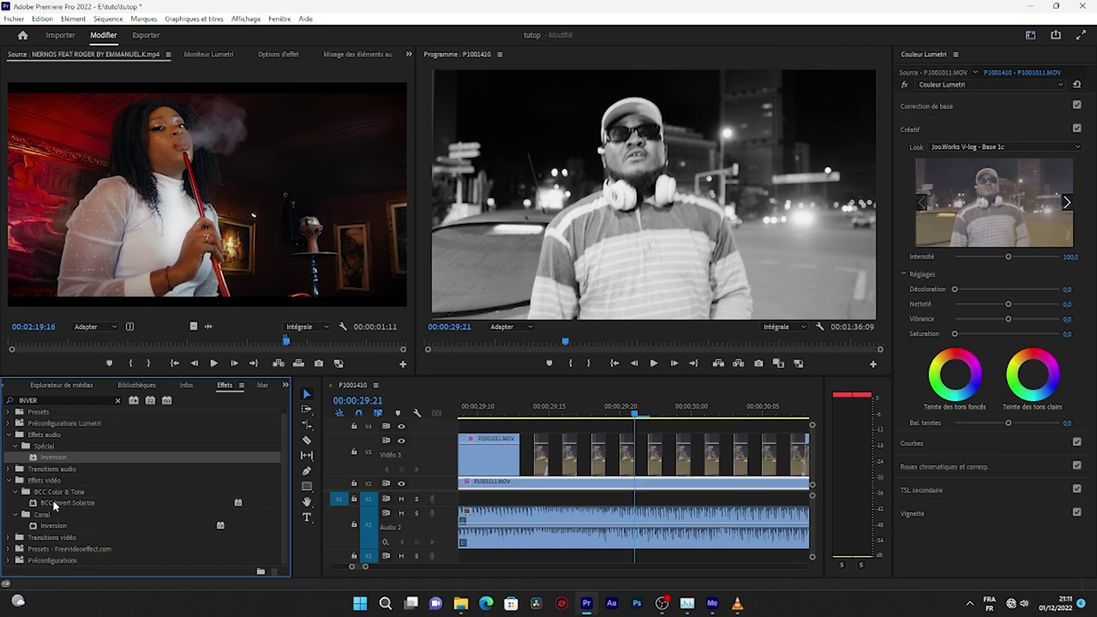
left_click_drag(52, 524, 538, 484)
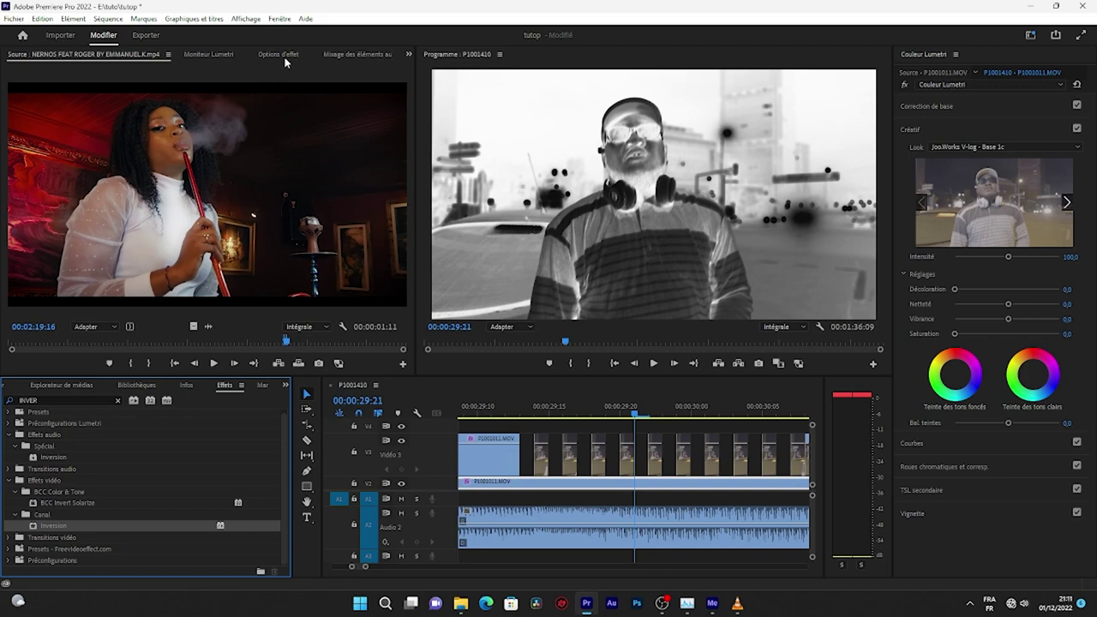
left_click(280, 55)
scroll(96, 295, "down", 3)
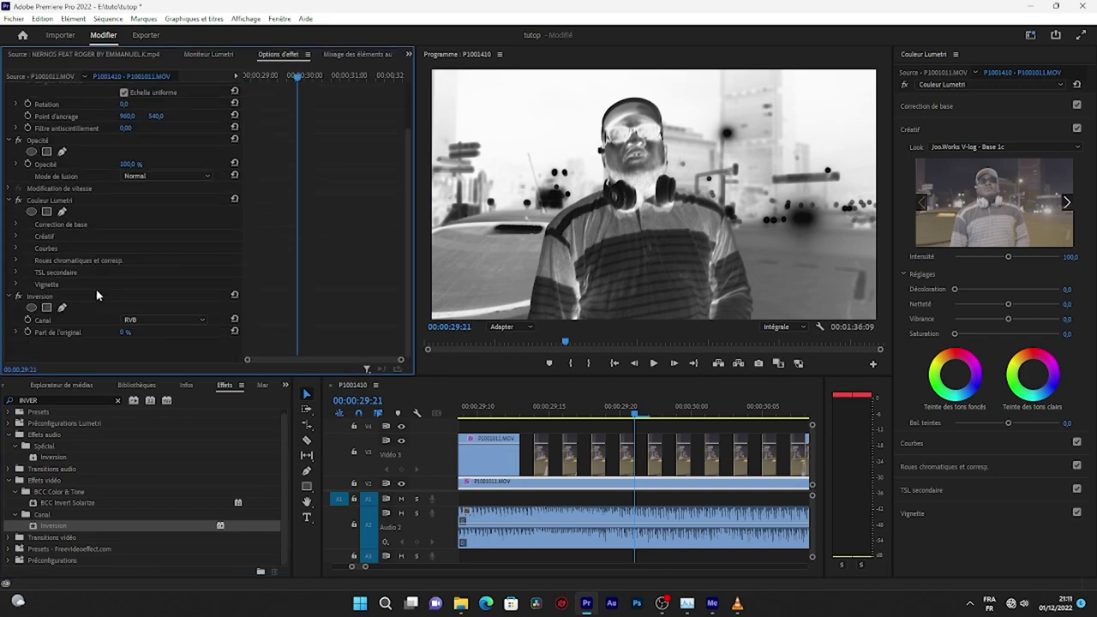
left_click(164, 319)
left_click(162, 332)
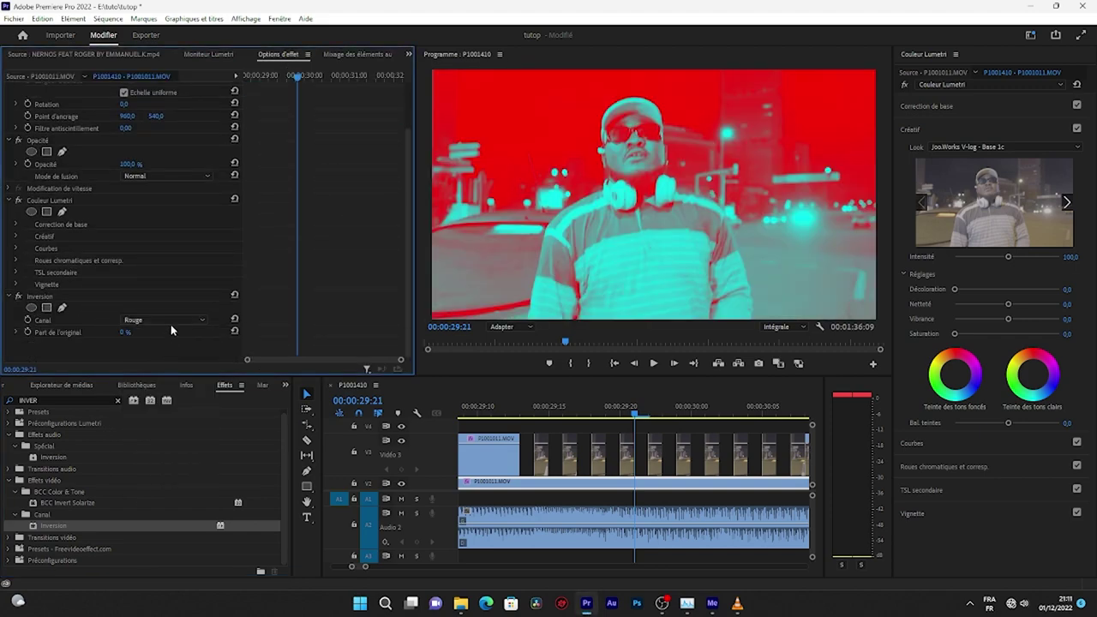
left_click(171, 319)
left_click(167, 358)
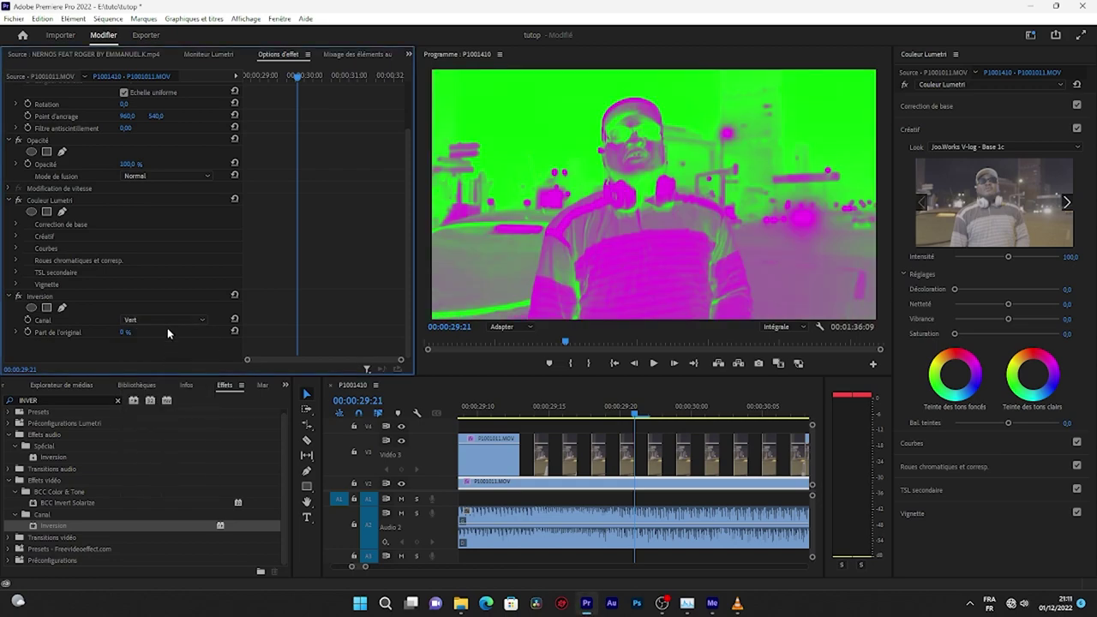
left_click(167, 323)
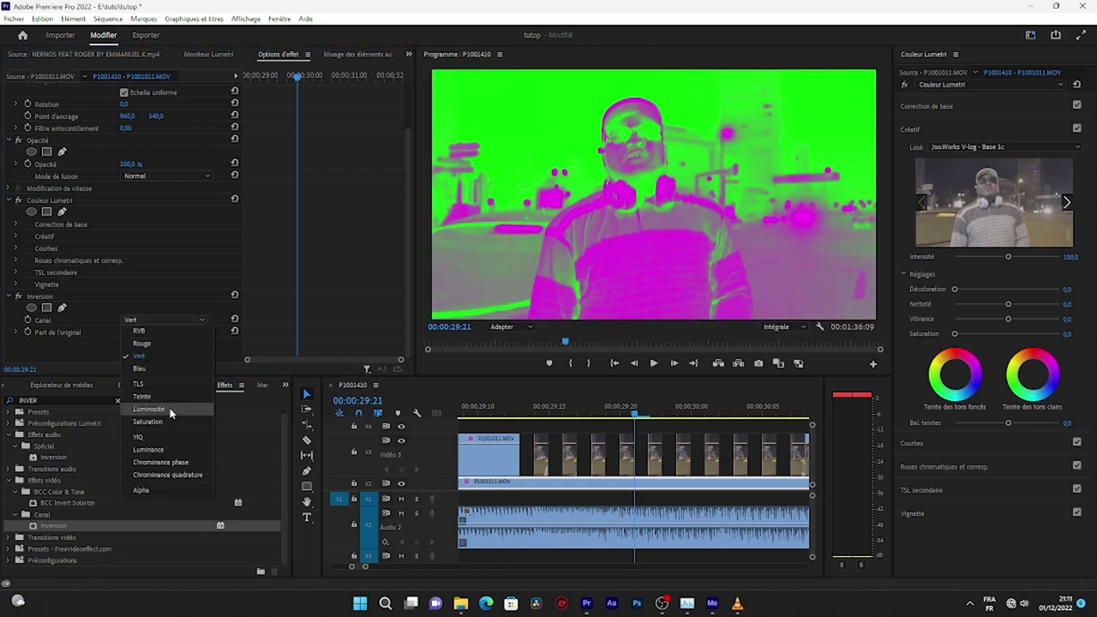
left_click(168, 436)
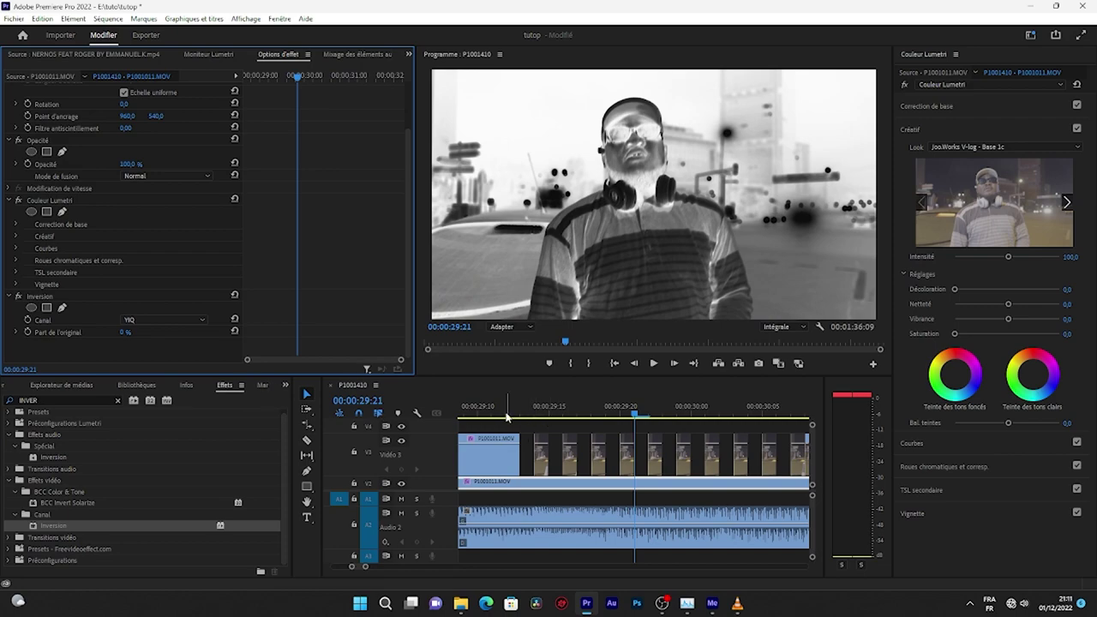
left_click(478, 419)
key("space")
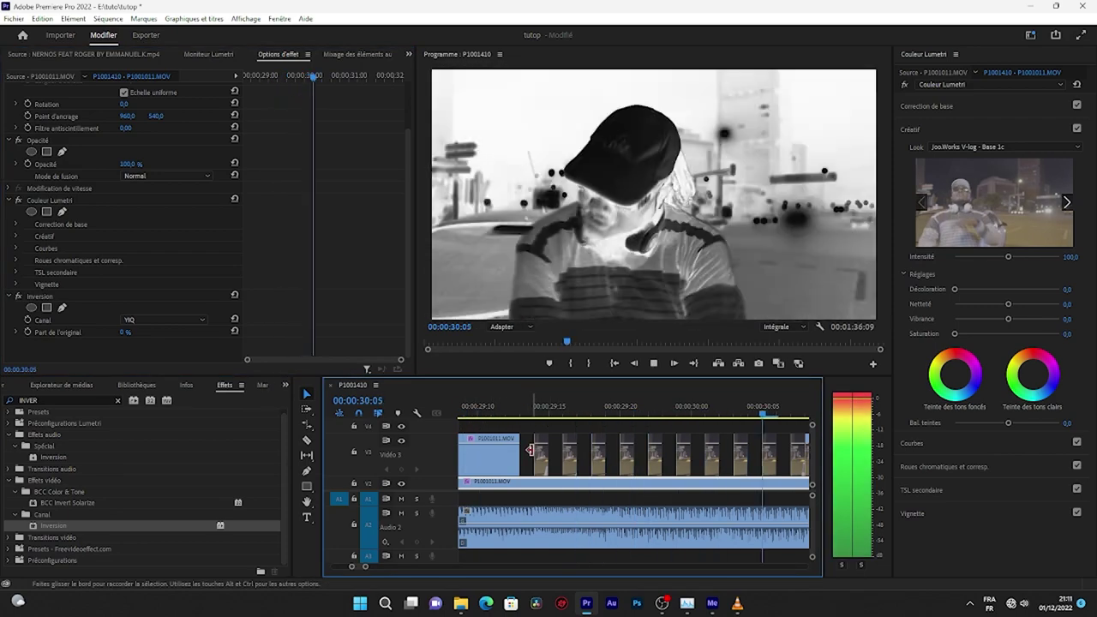
key("space")
left_click_drag(370, 567, 388, 567)
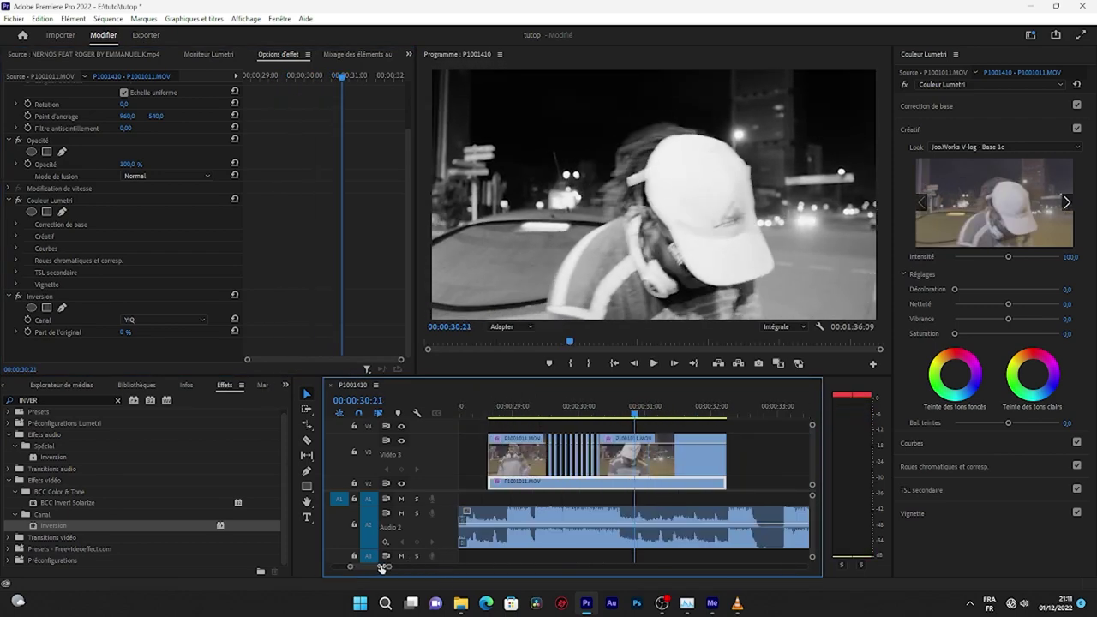
left_click(524, 412)
key("space")
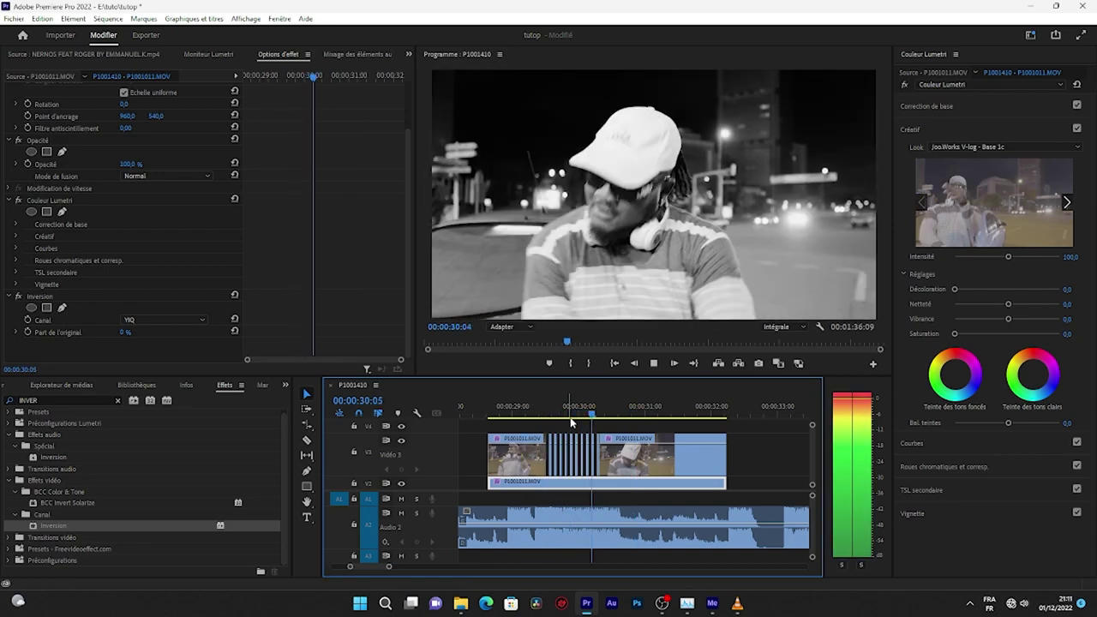
left_click(518, 411)
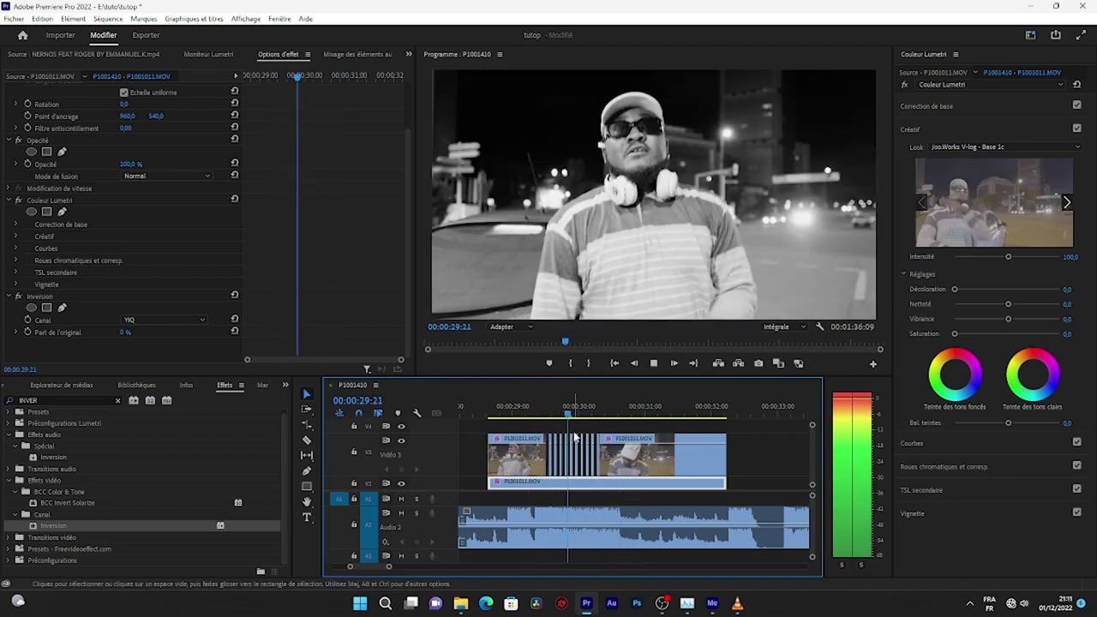
key("space")
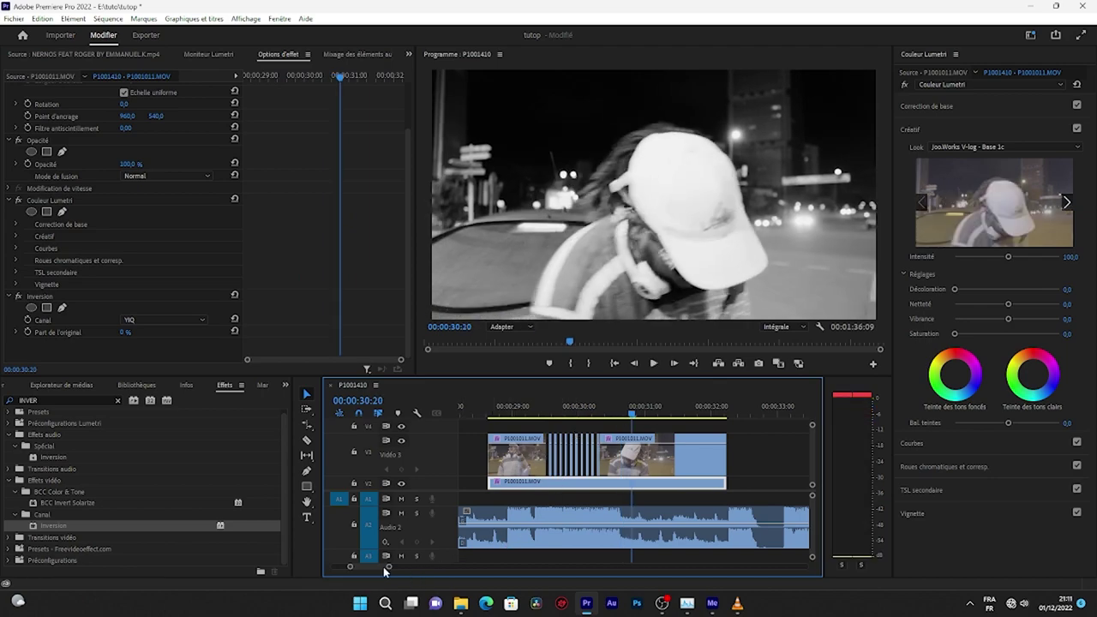
left_click_drag(389, 568, 501, 566)
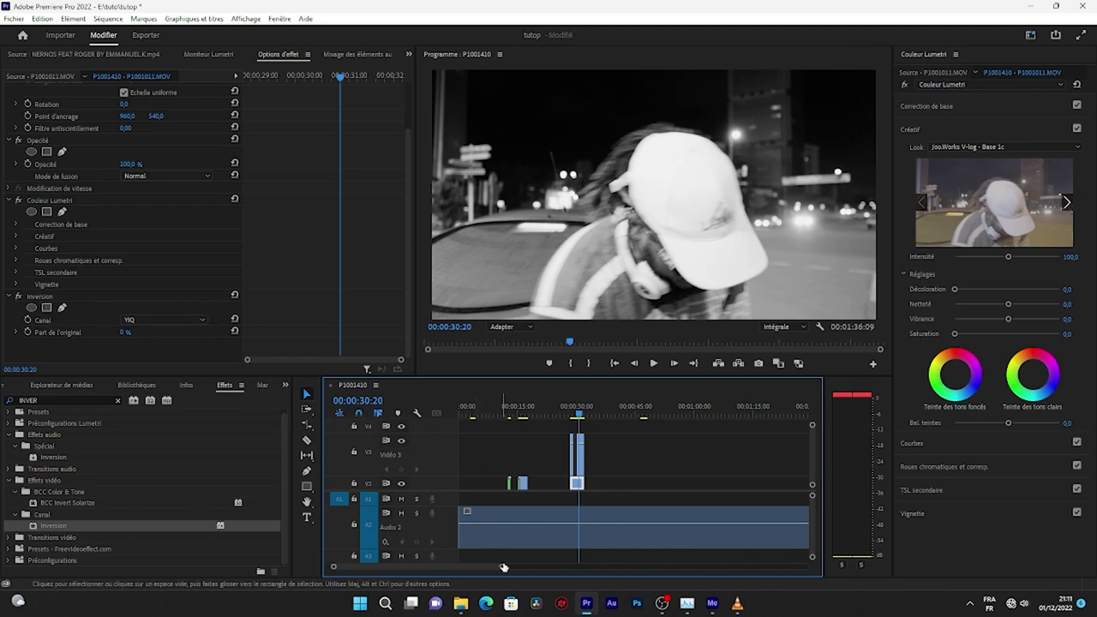
key("equal")
key("equal")
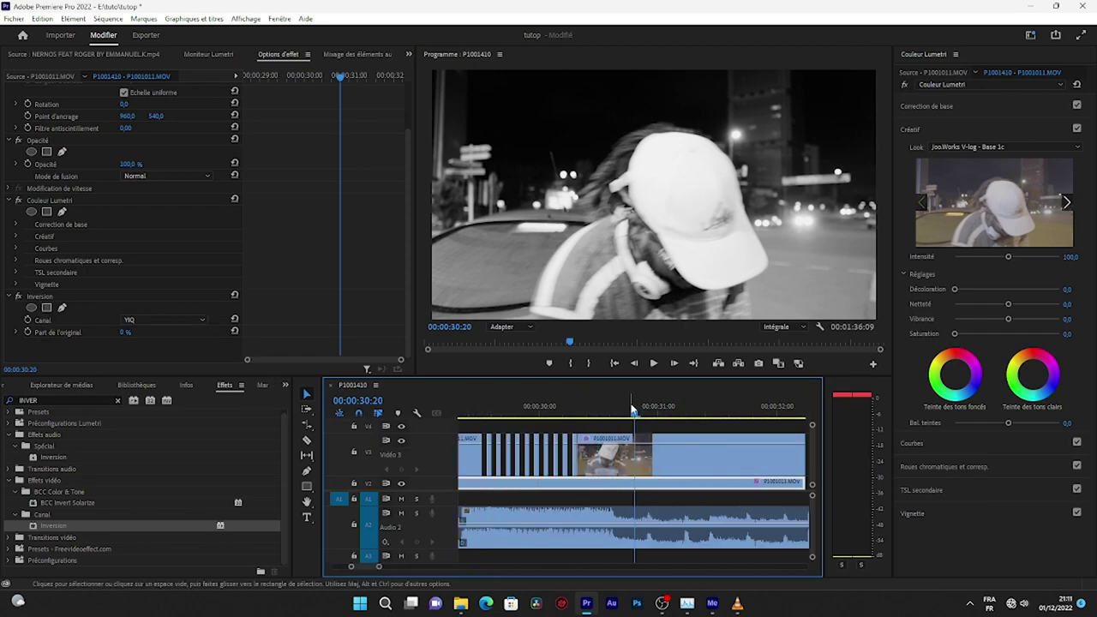
left_click_drag(633, 409, 521, 416)
- Scale the V2 street clip to 110 and play back the flicker section to check it
left_click(520, 479)
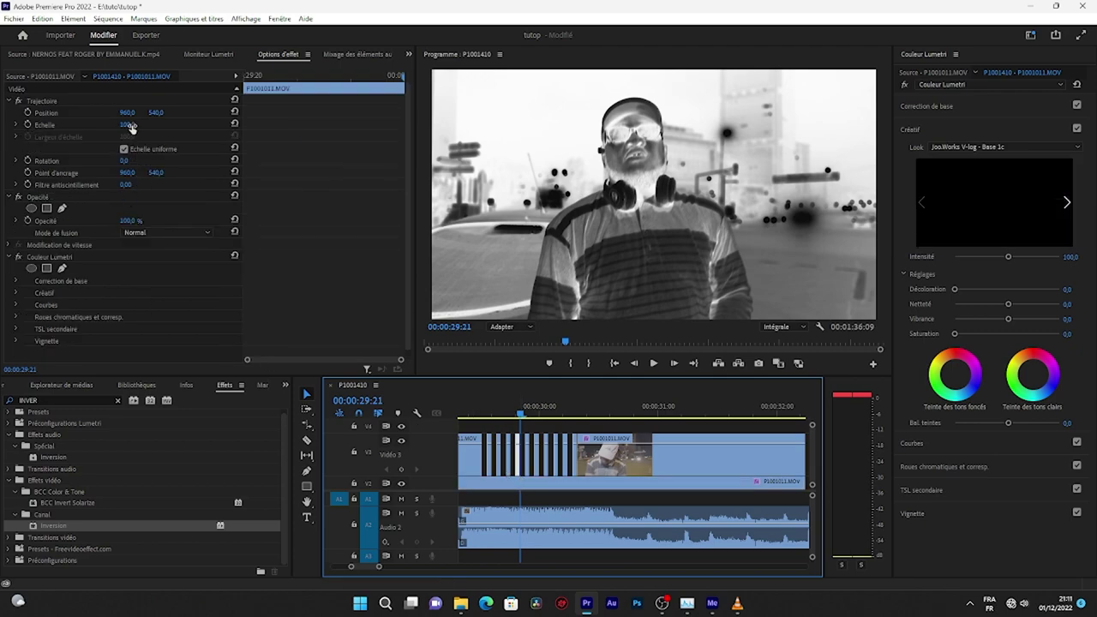
type("110")
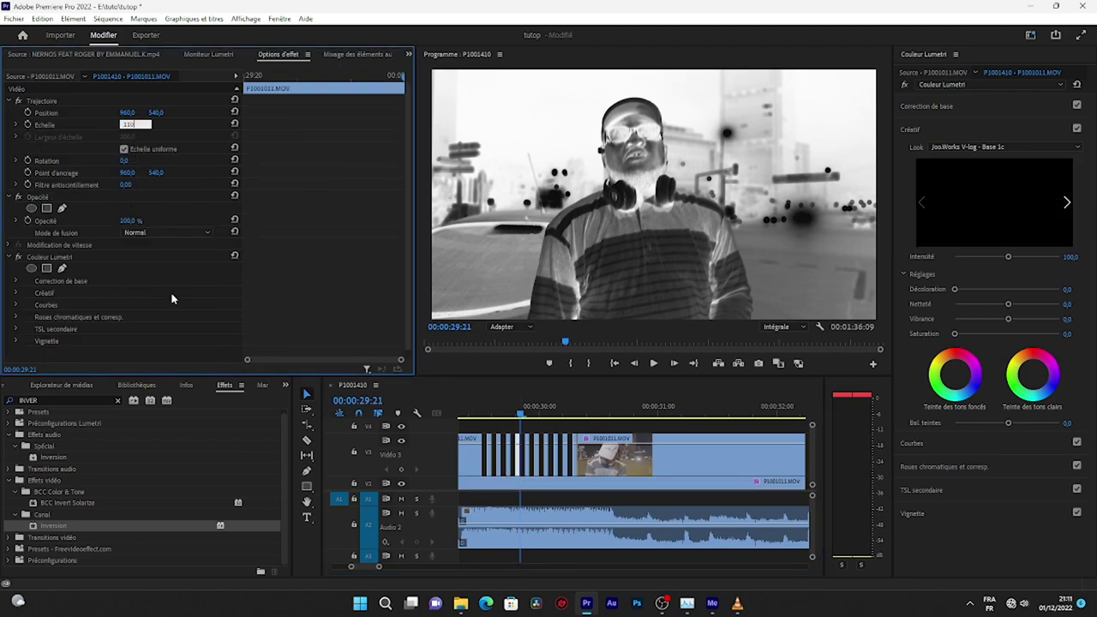
key("Return")
key("space")
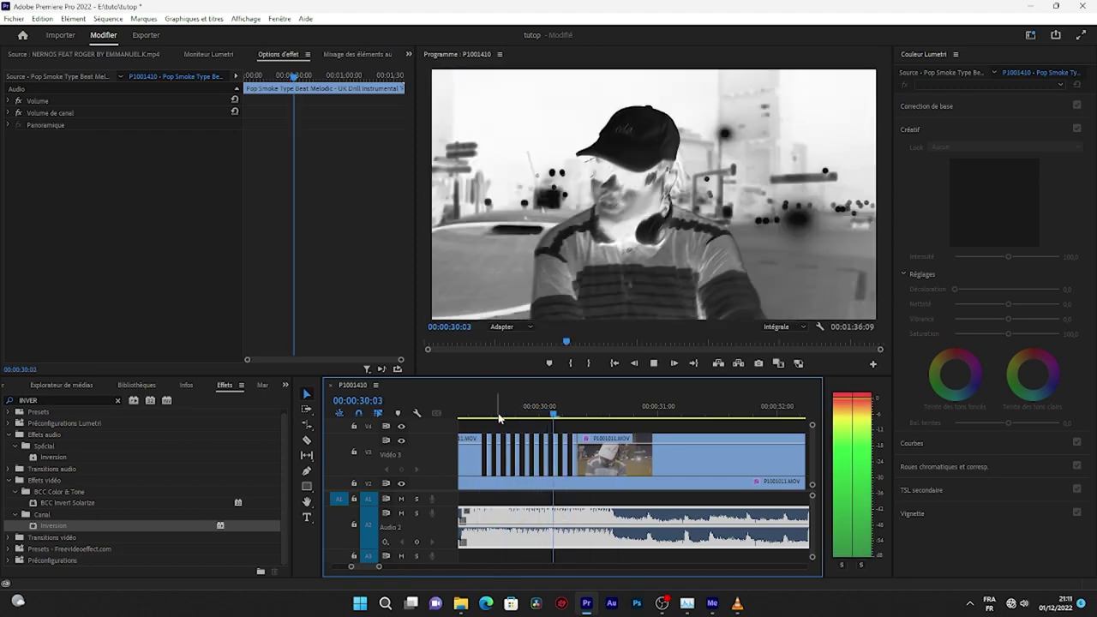
key("space")
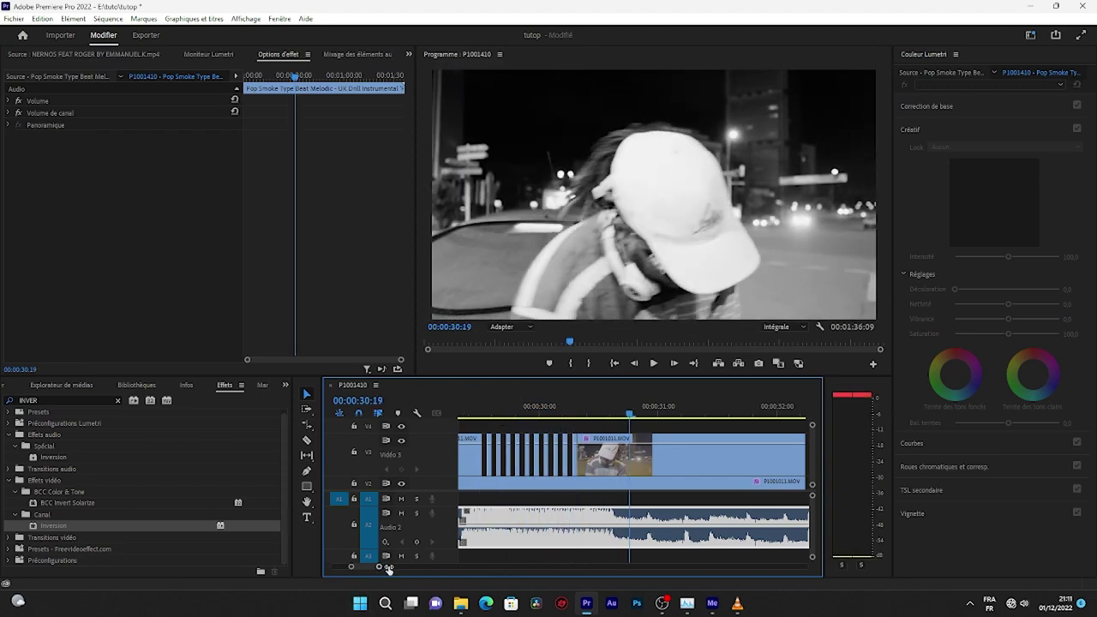
left_click_drag(388, 568, 444, 558)
key("space")
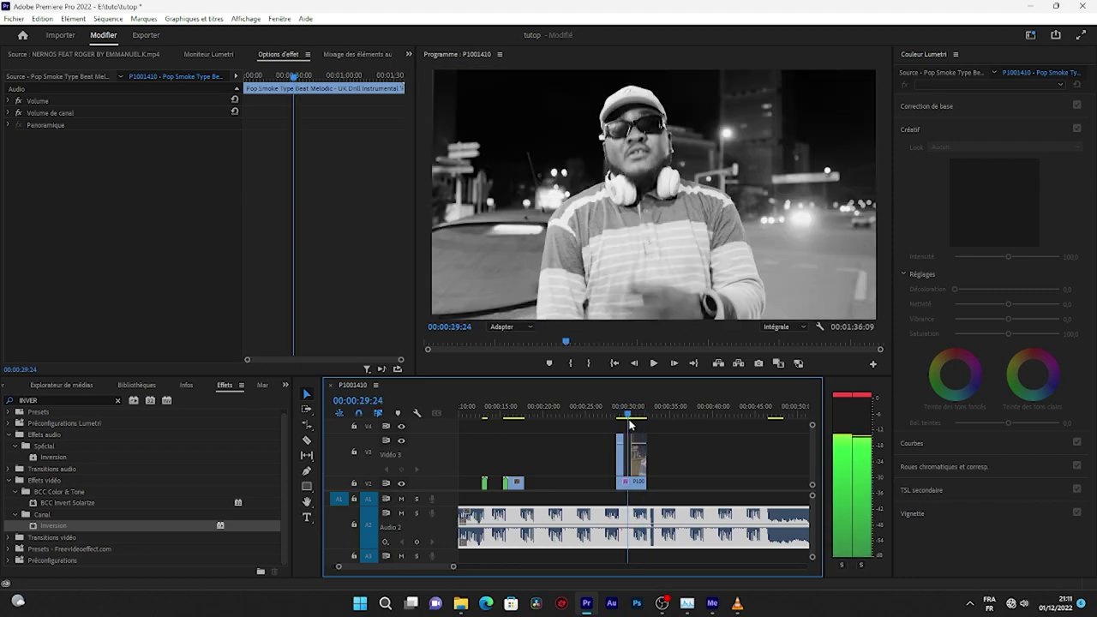
left_click(619, 416)
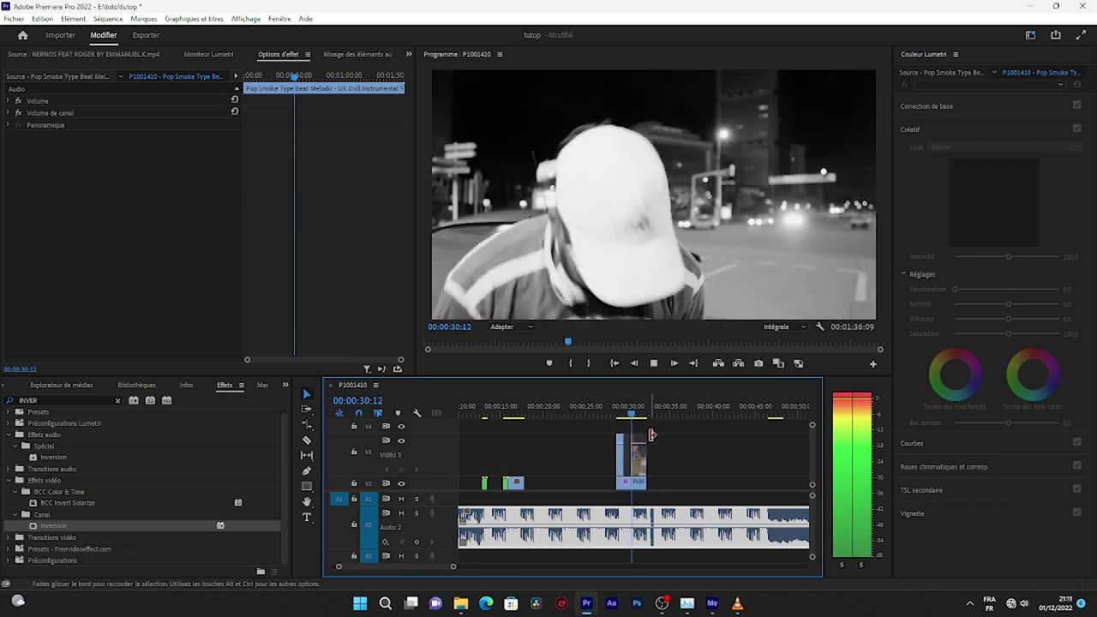